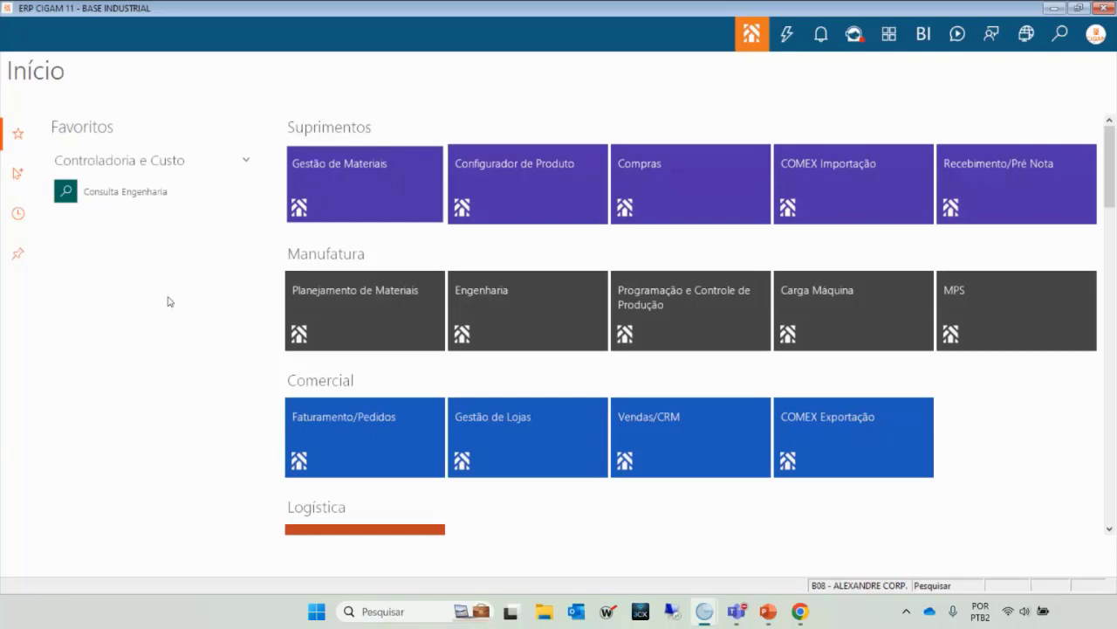
Open the Material X Engenharia search under Engenharia > Pesquisas > Cadastros, listing materials by description.
left_click(514, 315)
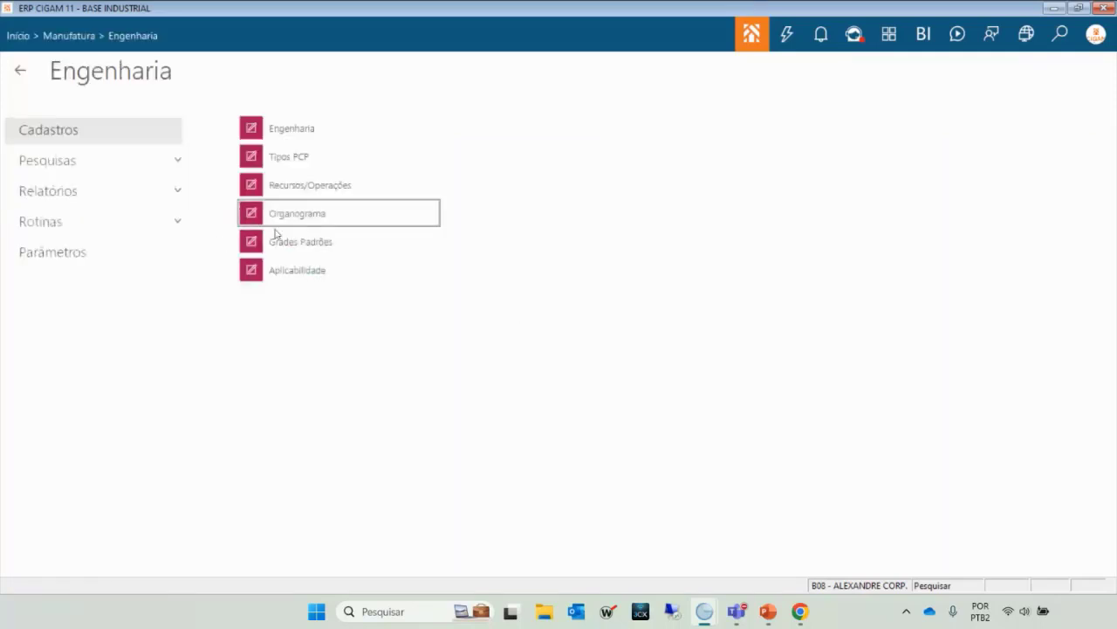
left_click(50, 168)
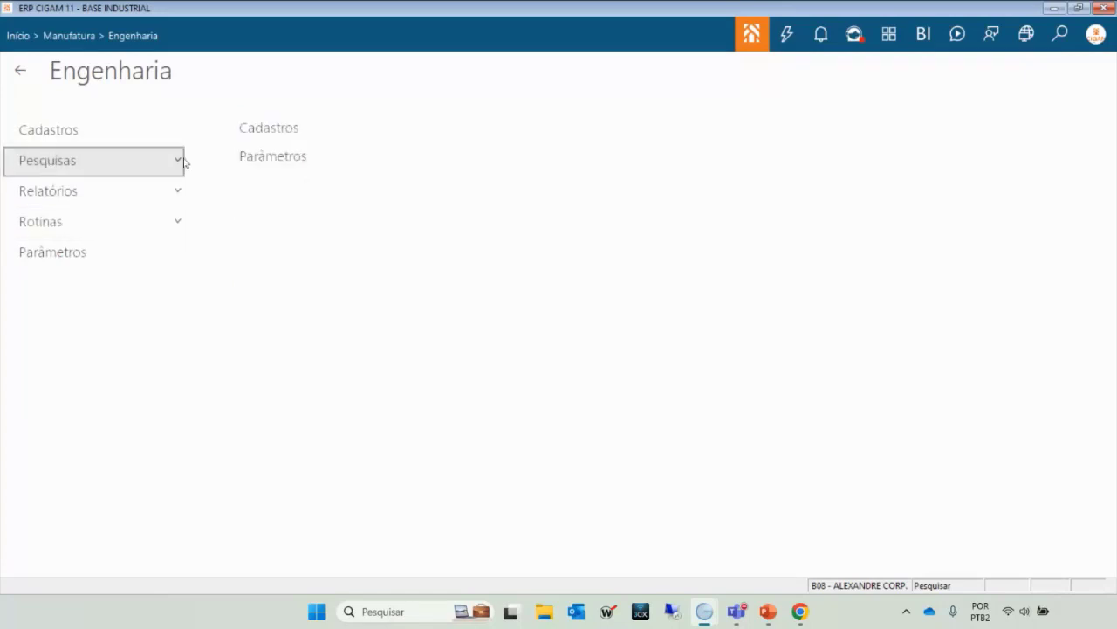
left_click(262, 135)
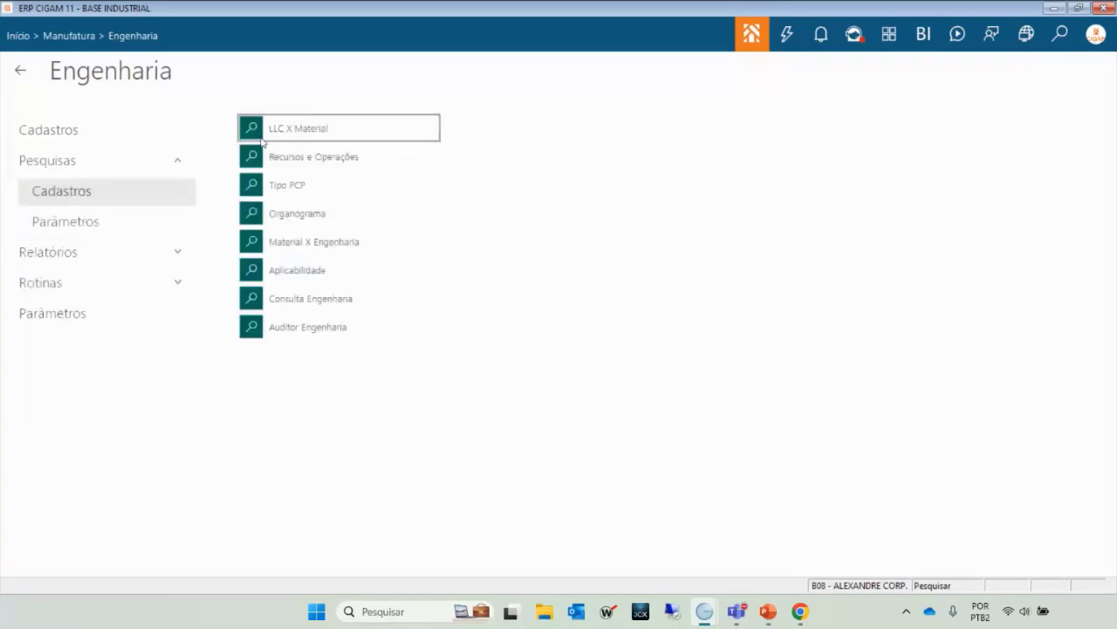
left_click(308, 253)
left_click(166, 235)
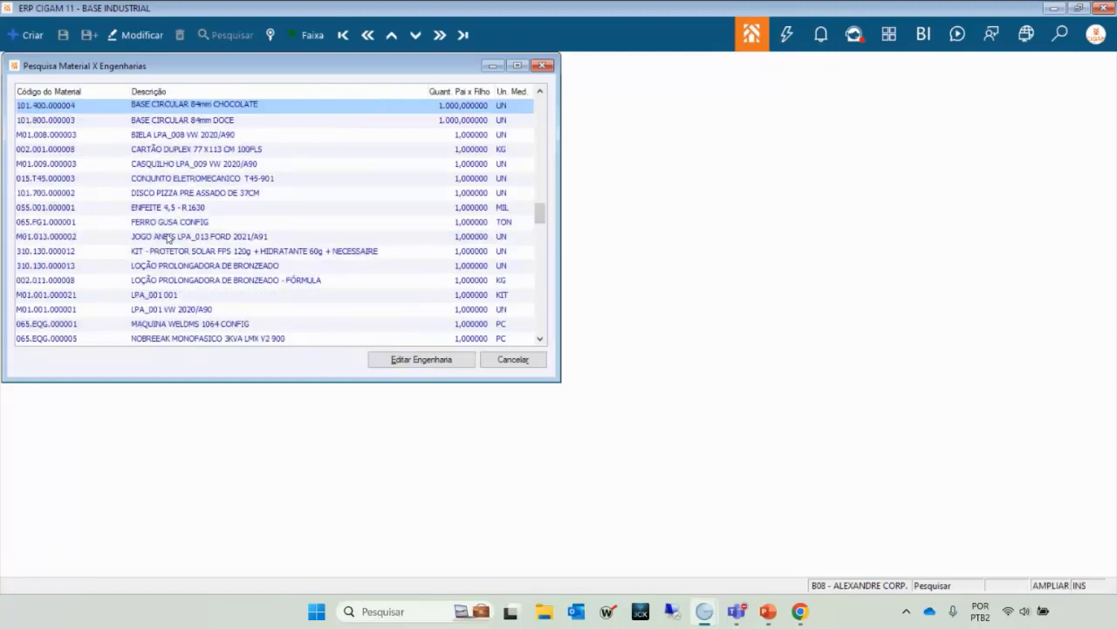
Edit the engineering of BASE CIRCULAR 84mm CHOCOLATE to see MISTURAR, the mixer and ingredients.
left_click(428, 361)
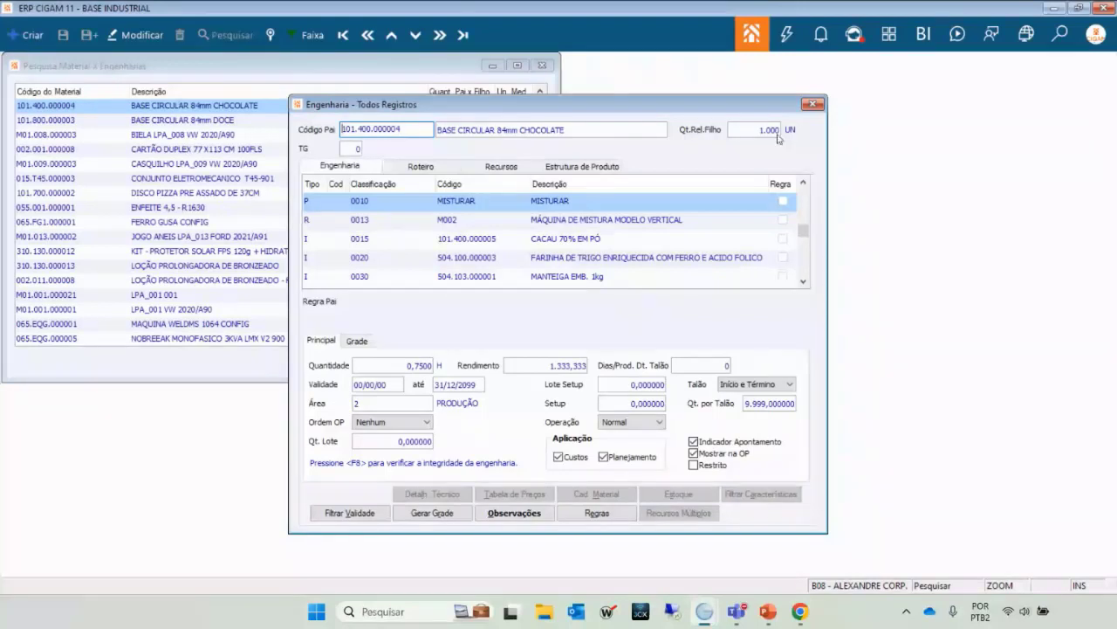
Show the chocolate base's Roteiro: MISTURAR, ASSAR, EMPACOTAMENTO, INSPECAO DA QUALIDADE, ESTOCAGEM.
double_click(481, 206)
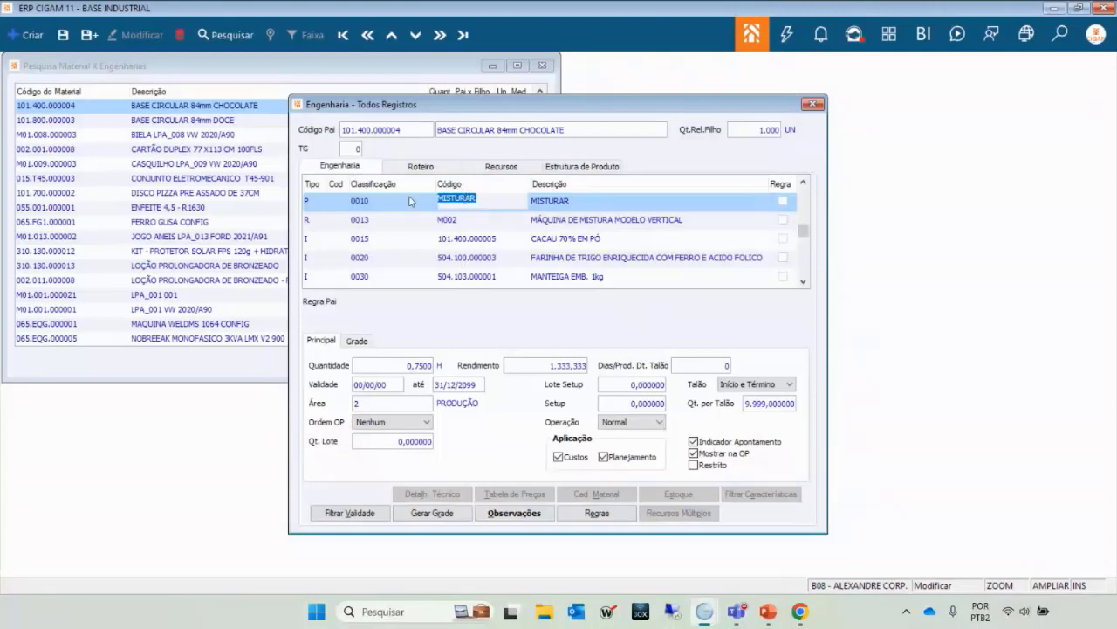
left_click(413, 167)
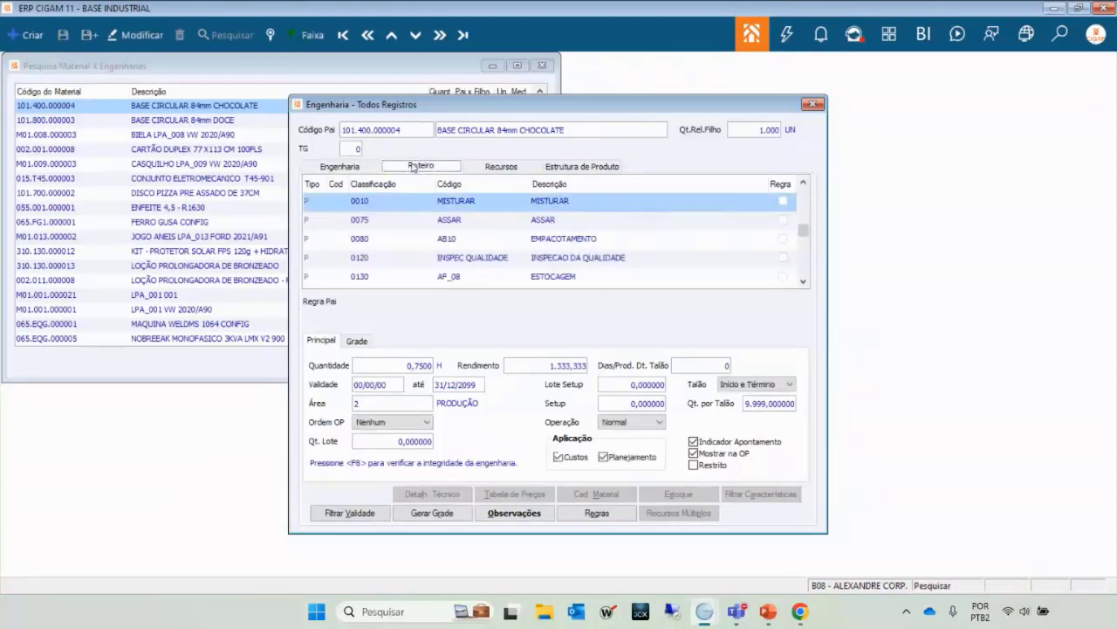
Put the MISTURAR routing operation in edit mode with its Área field focused.
double_click(471, 201)
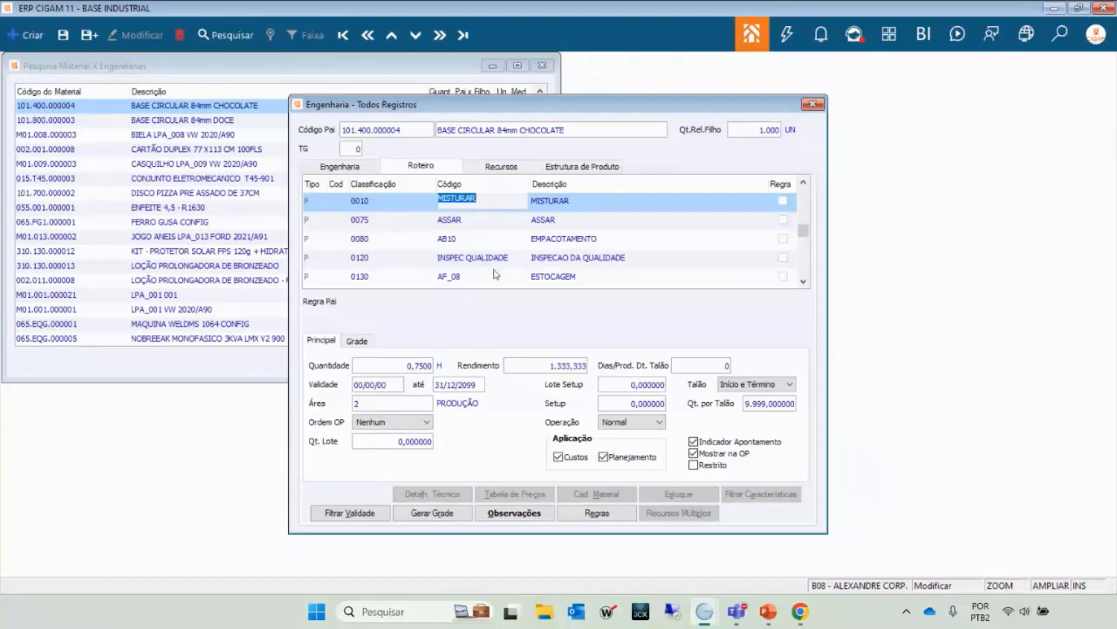
left_click(392, 404)
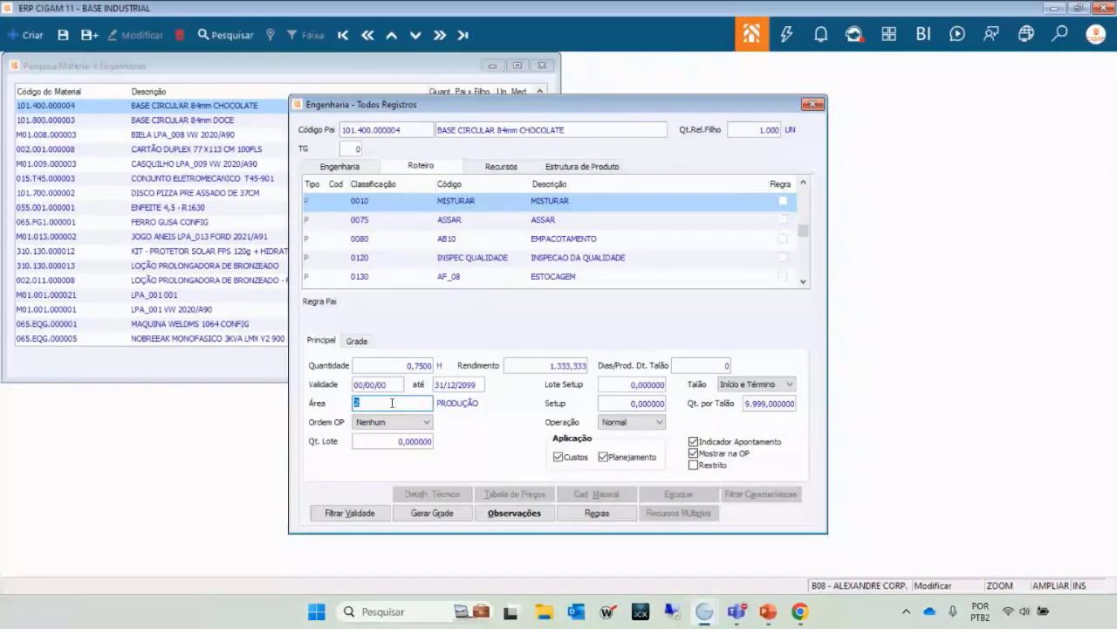
Browse the organogram areas, from 1.4 COMERCIAL to 2.7 LABORATÓRIO, for the MISTURAR step.
double_click(392, 404)
key("Down")
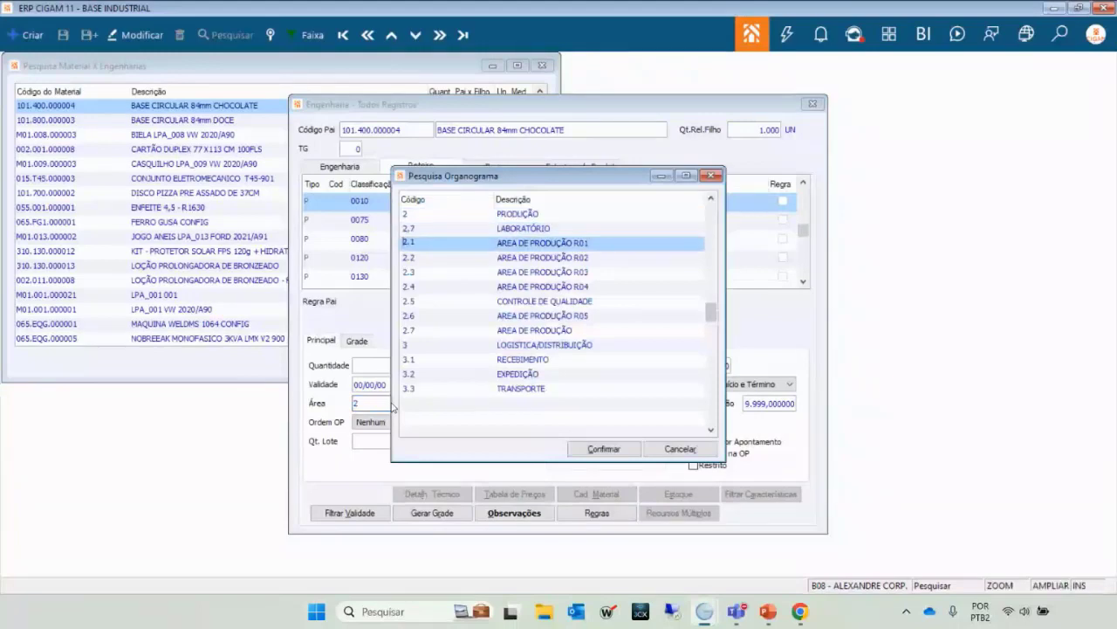
key("Up")
key("Up")
key("Up")
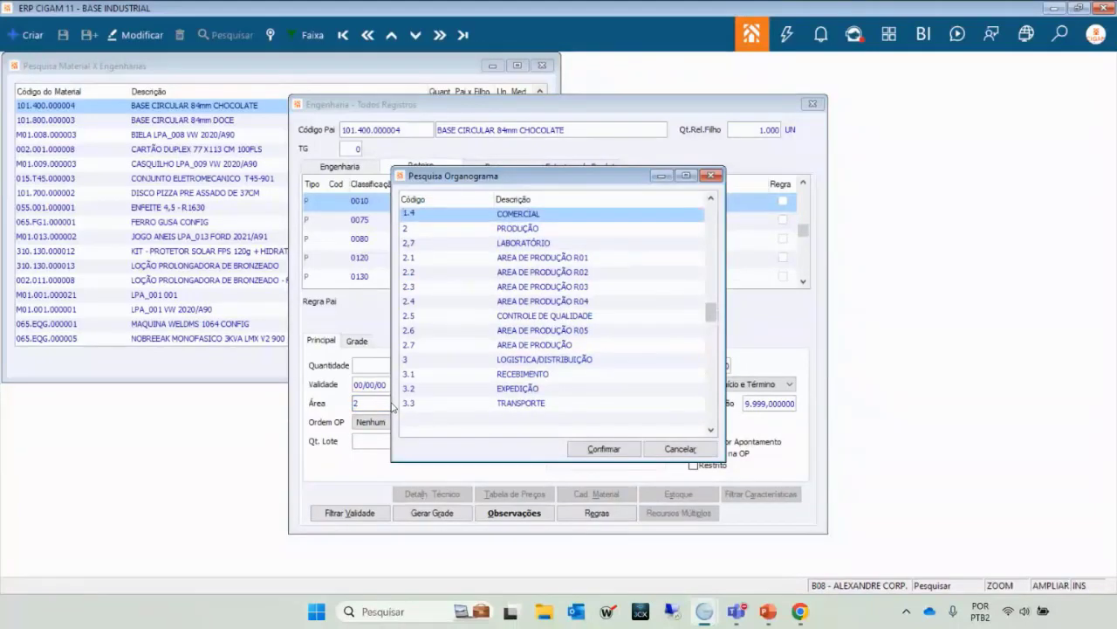
key("Down")
key("Down")
key("Down")
key("Down")
key("Down")
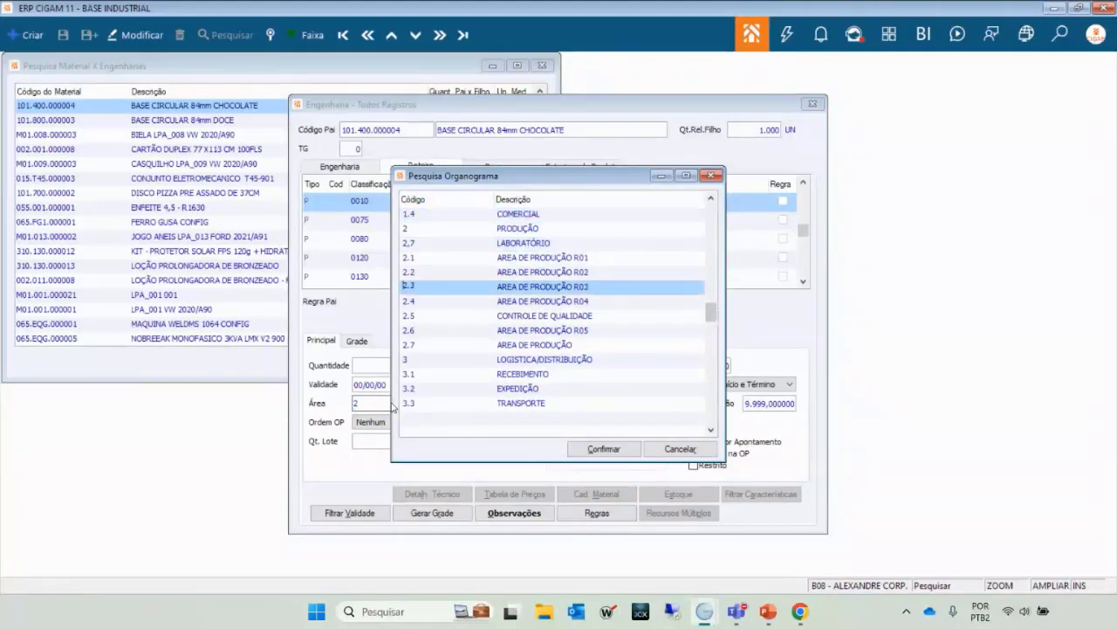
key("Down")
key("Down")
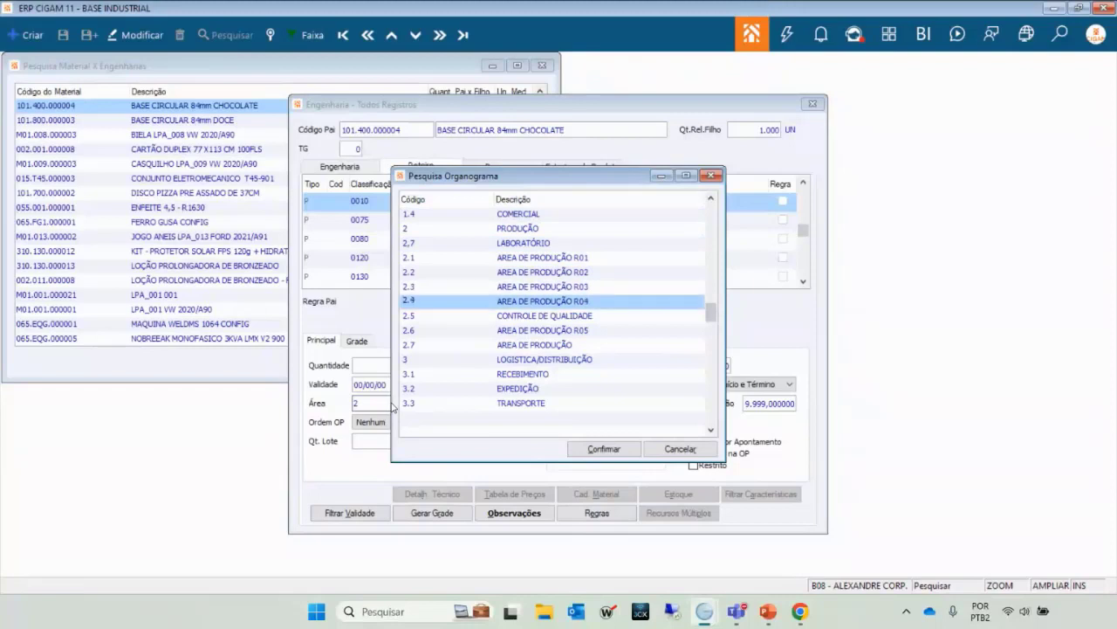
key("Up")
key("Up")
key("Up")
key("Up")
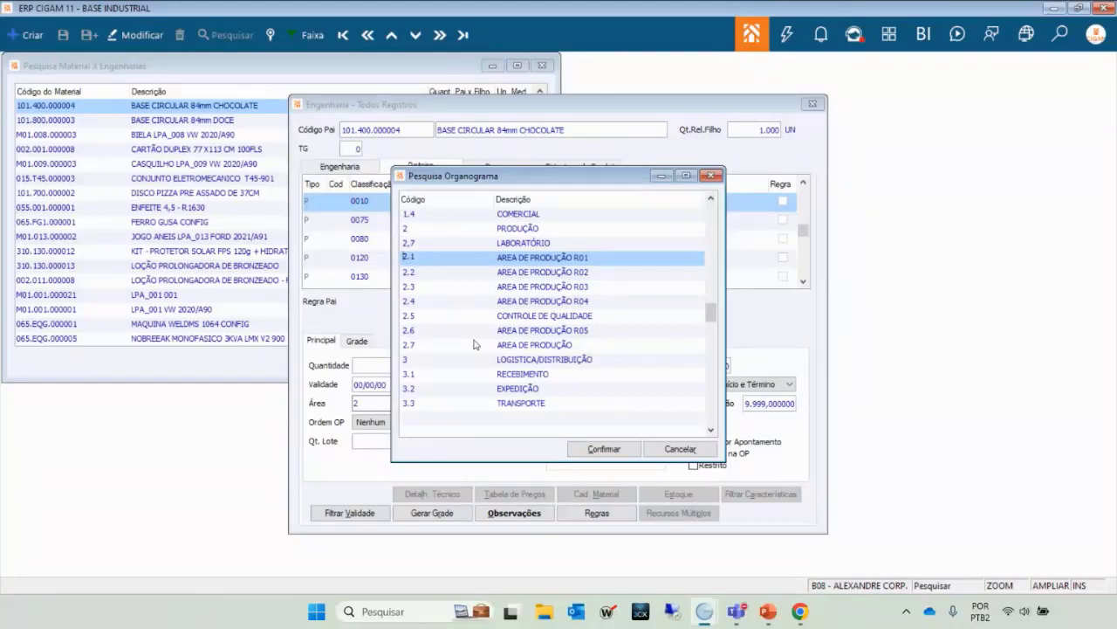
key("Down")
key("Down")
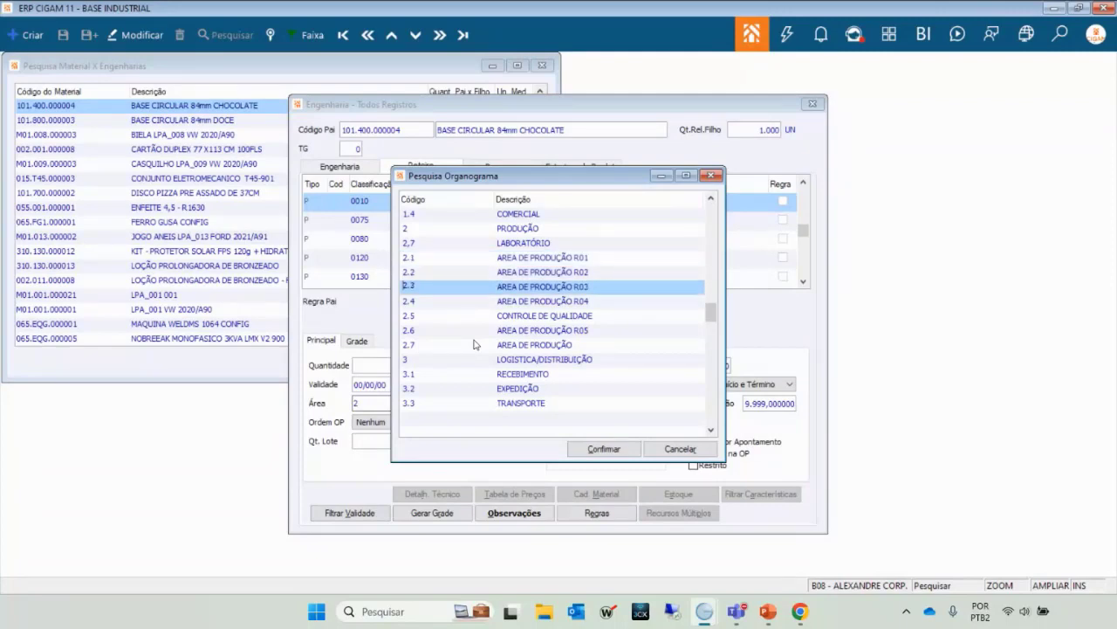
key("Up")
key("Up")
key("Up")
key("Up")
key("Down")
key("Down")
key("Down")
key("Down")
key("Down")
key("Down")
key("Down")
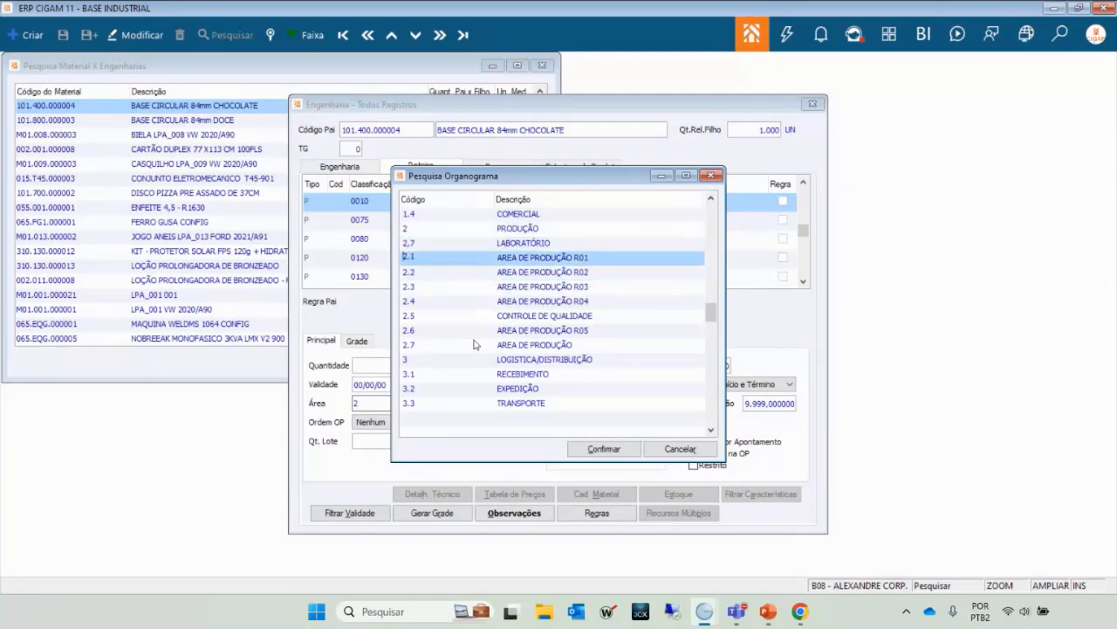
key("Up")
key("Up")
key("Up")
key("Up")
key("Up")
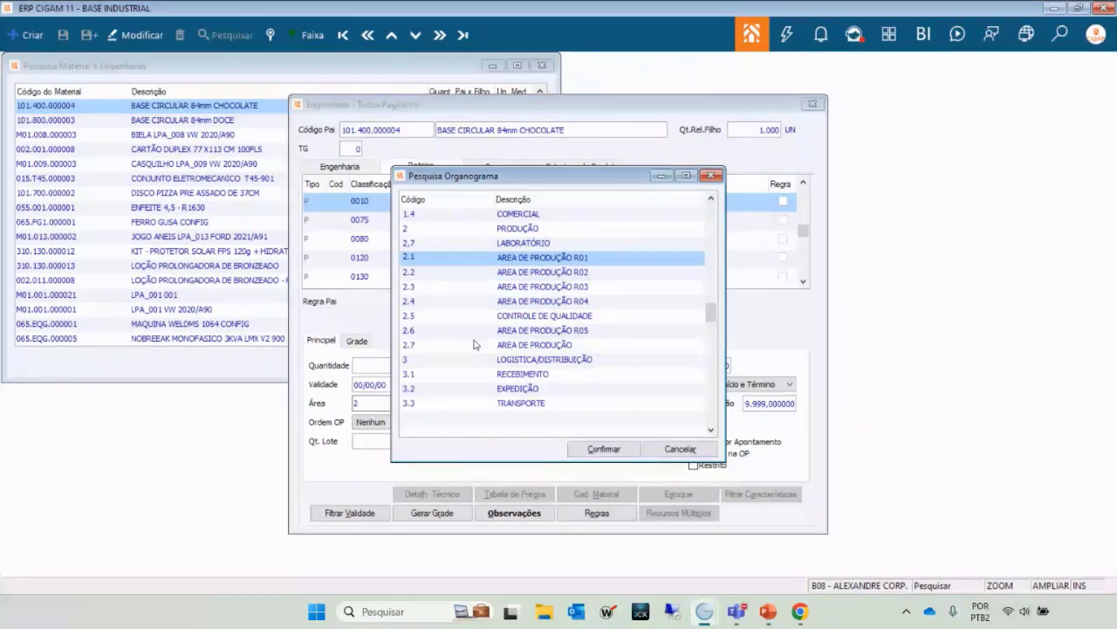
key("Down")
key("Down")
key("Up")
key("Up")
key("Down")
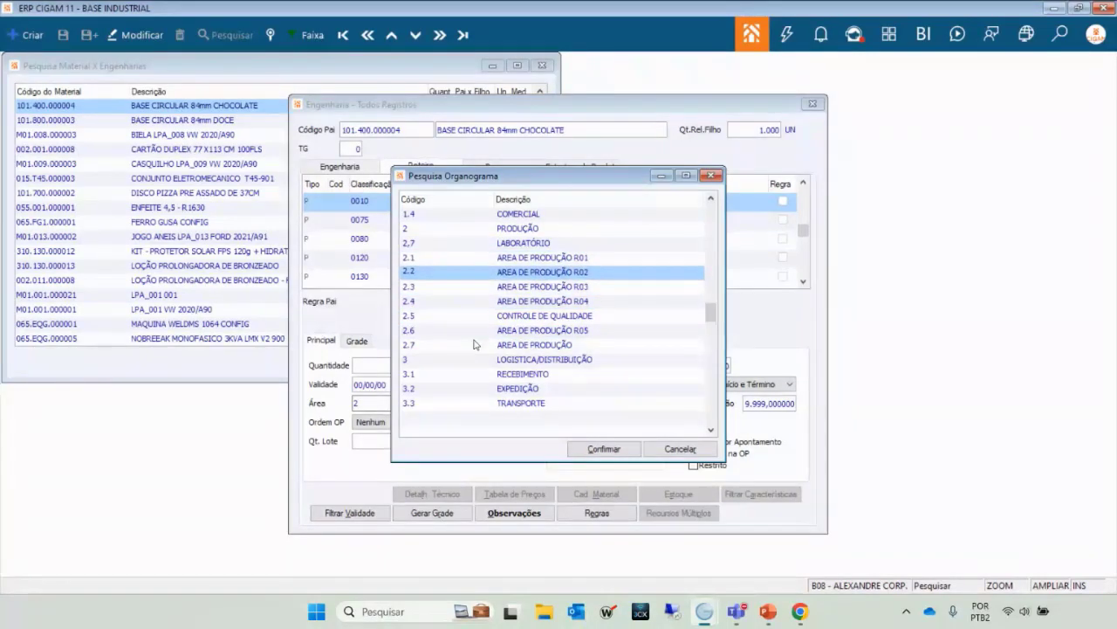
key("Down")
key("Up")
key("Up")
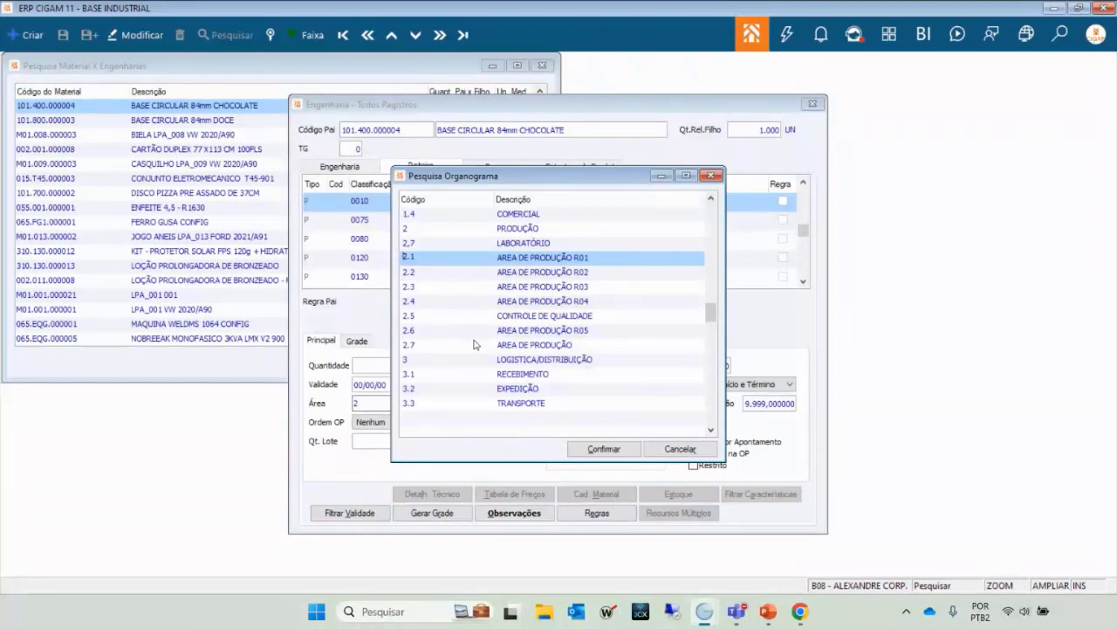
Open the organogram record of area 2.1, then close both lookups, keeping area 2 PRODUÇÃO.
key("F2")
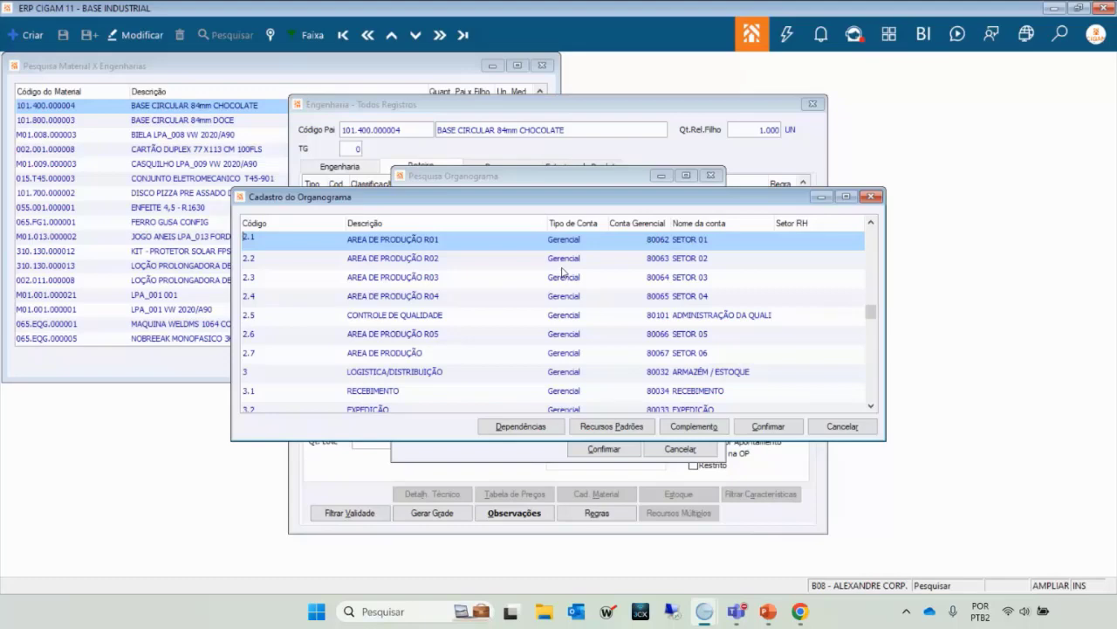
key("Escape")
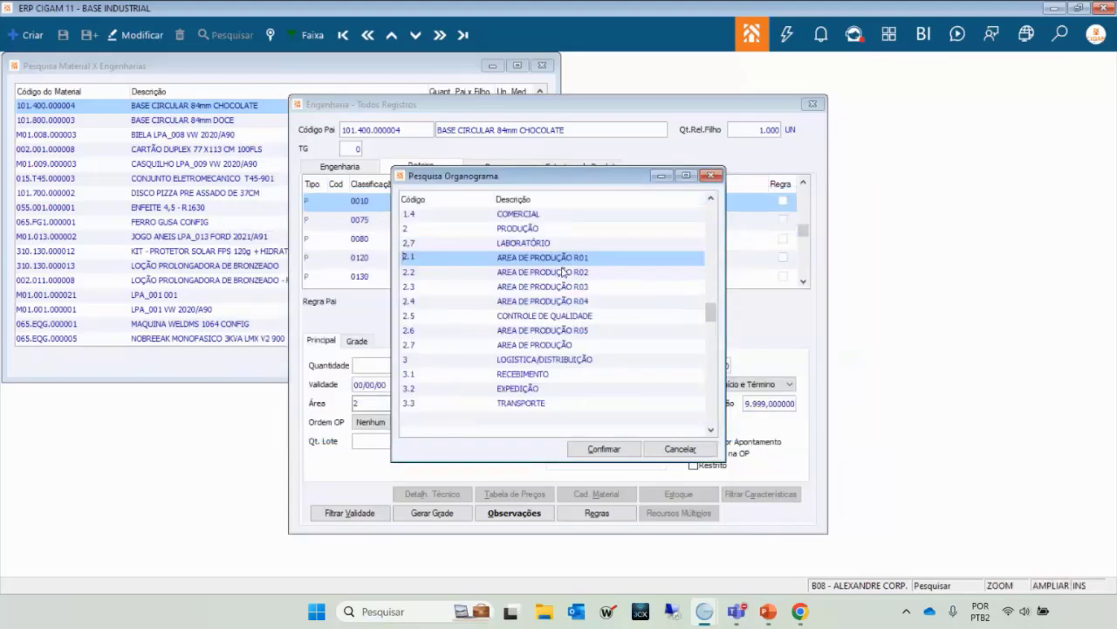
key("Escape")
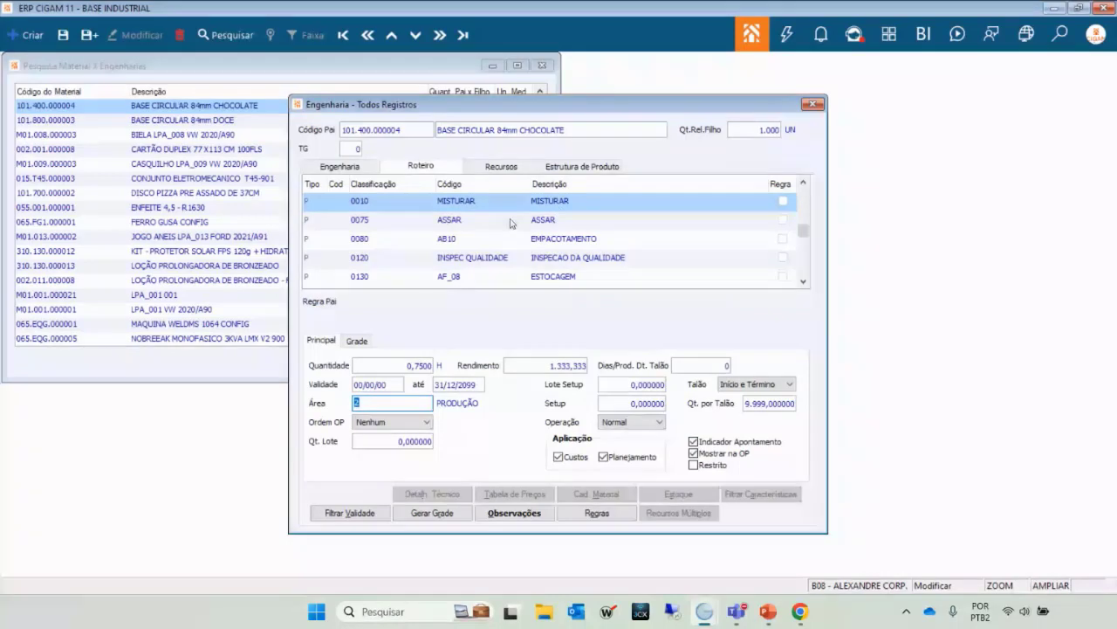
left_click(426, 366)
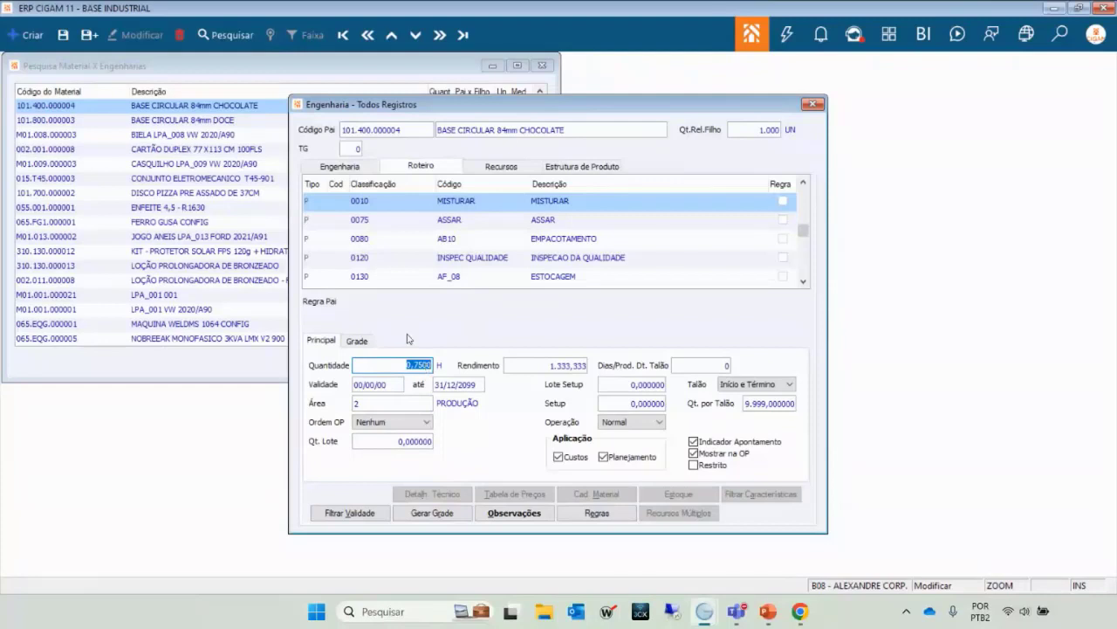
key("Tab")
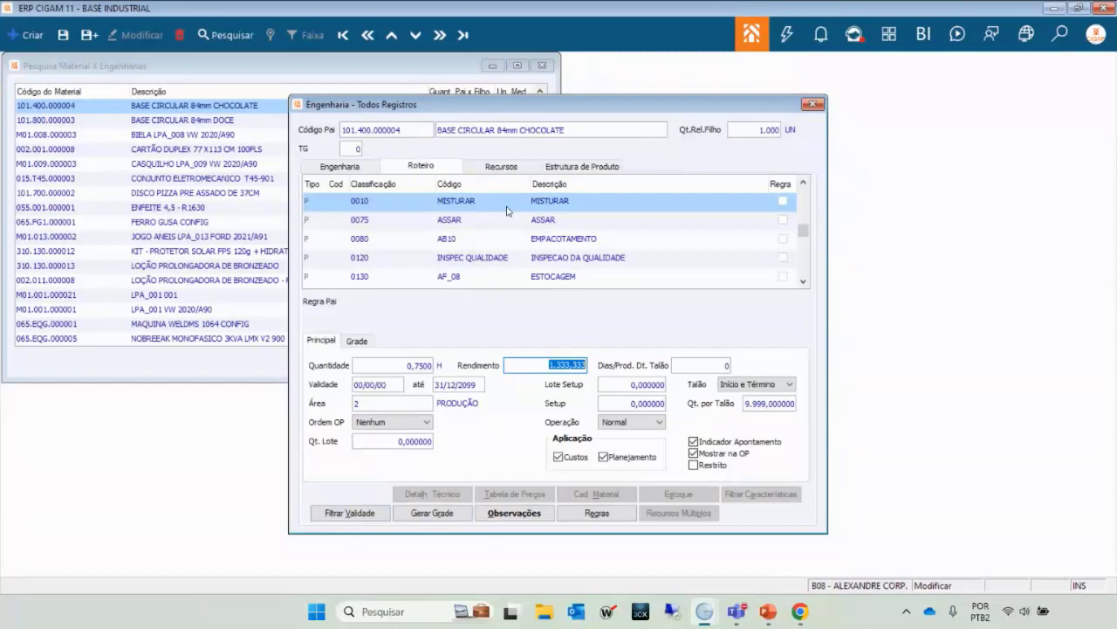
left_click(418, 370)
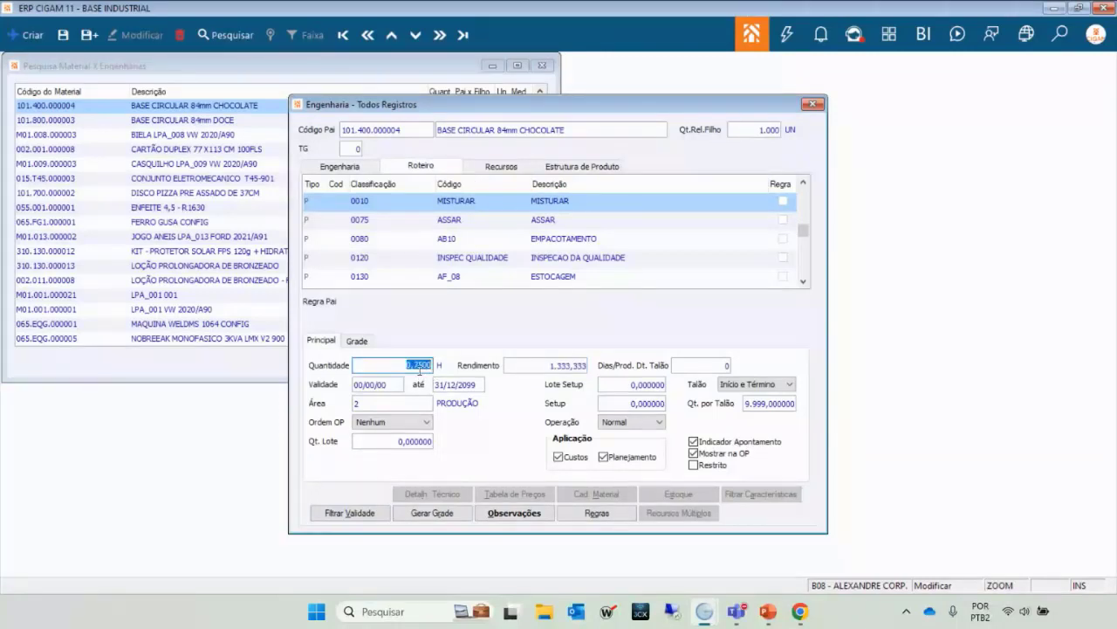
key("Tab")
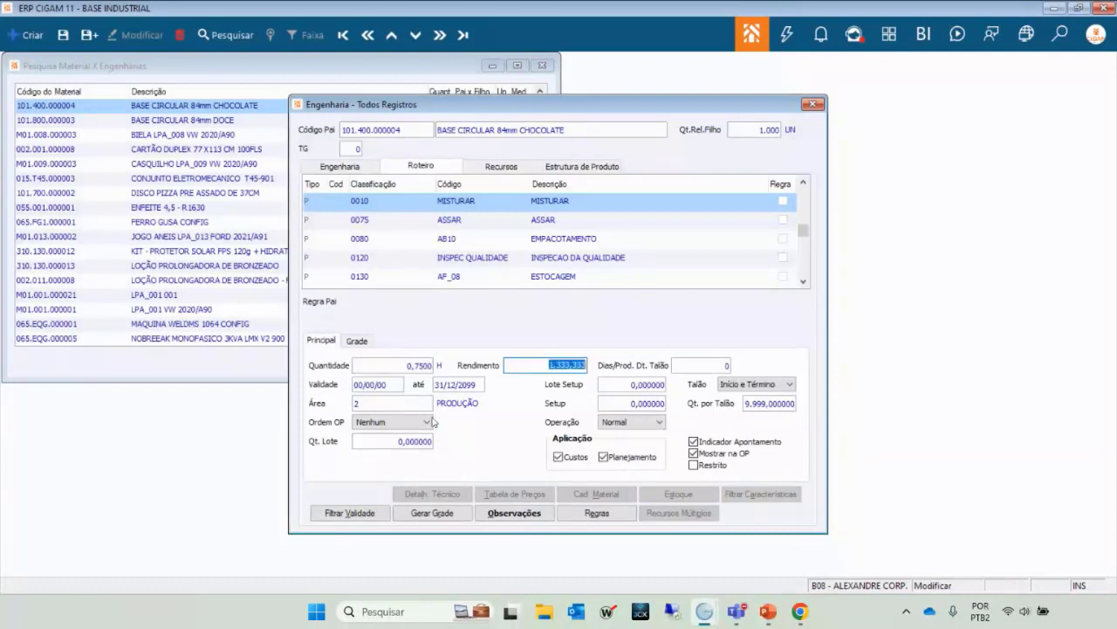
left_click(420, 368)
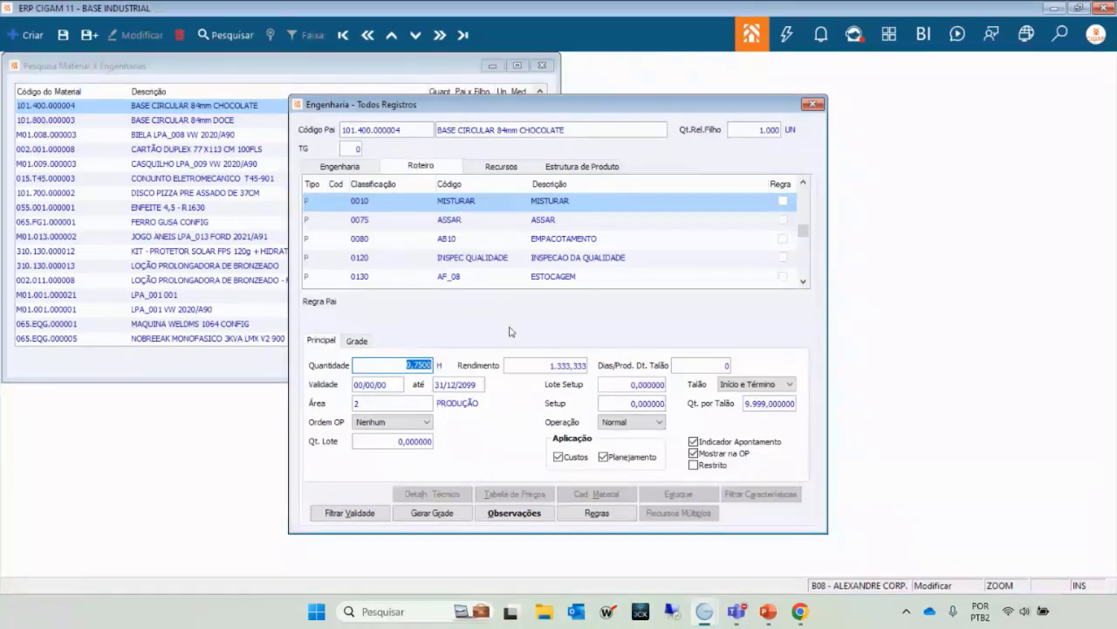
left_click(463, 218)
left_click(464, 202)
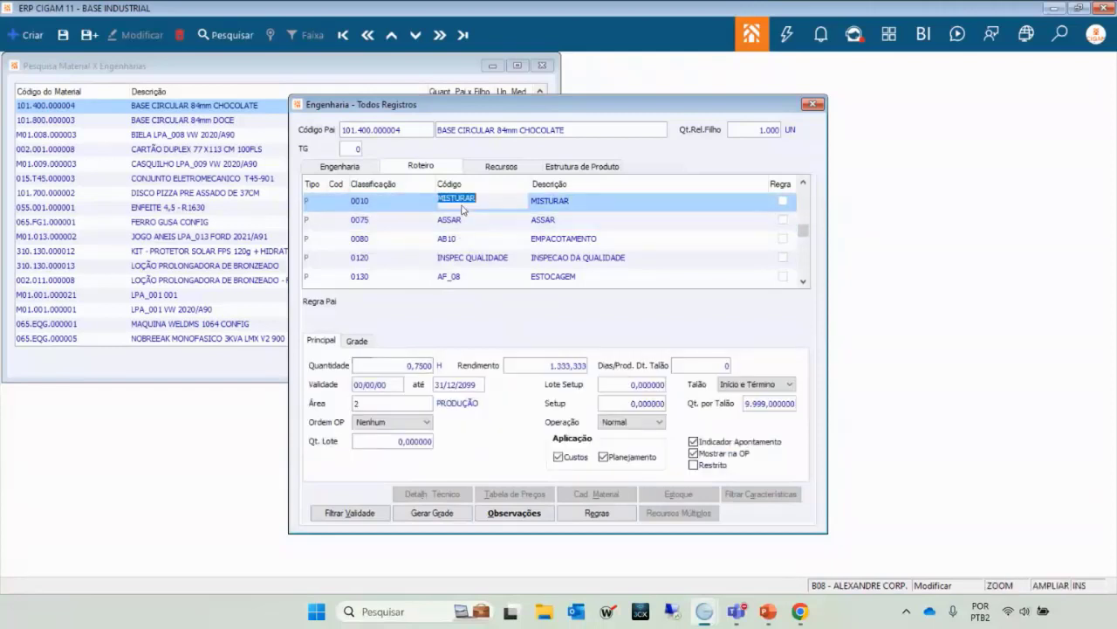
double_click(428, 371)
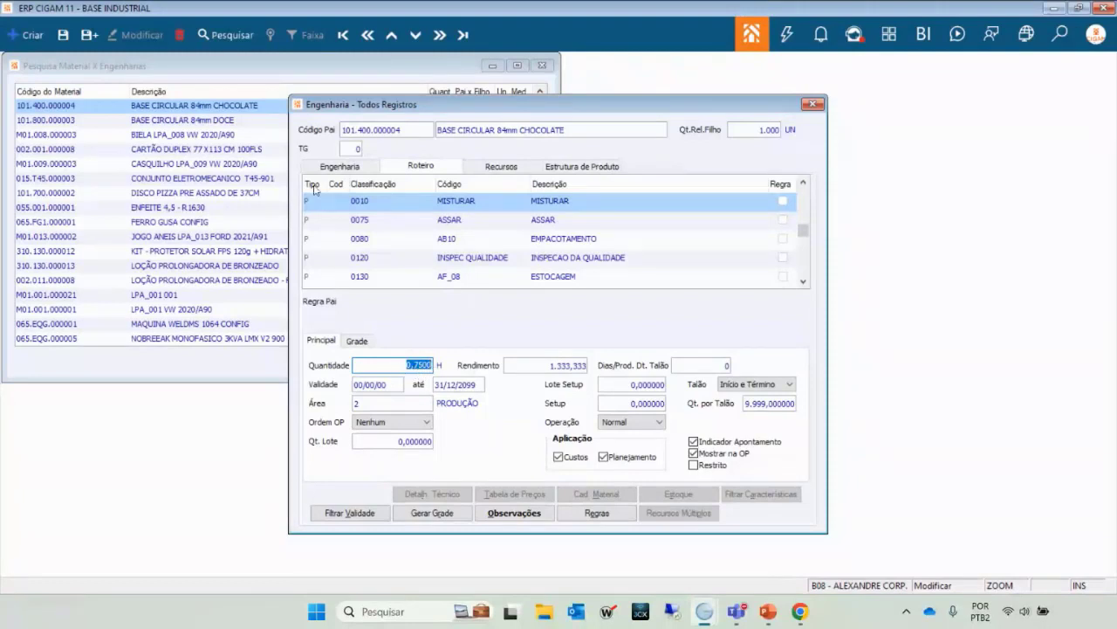
Return to the Engenharia list, recheck MISTURAR's area, and view the M002 mixer's details.
left_click(334, 169)
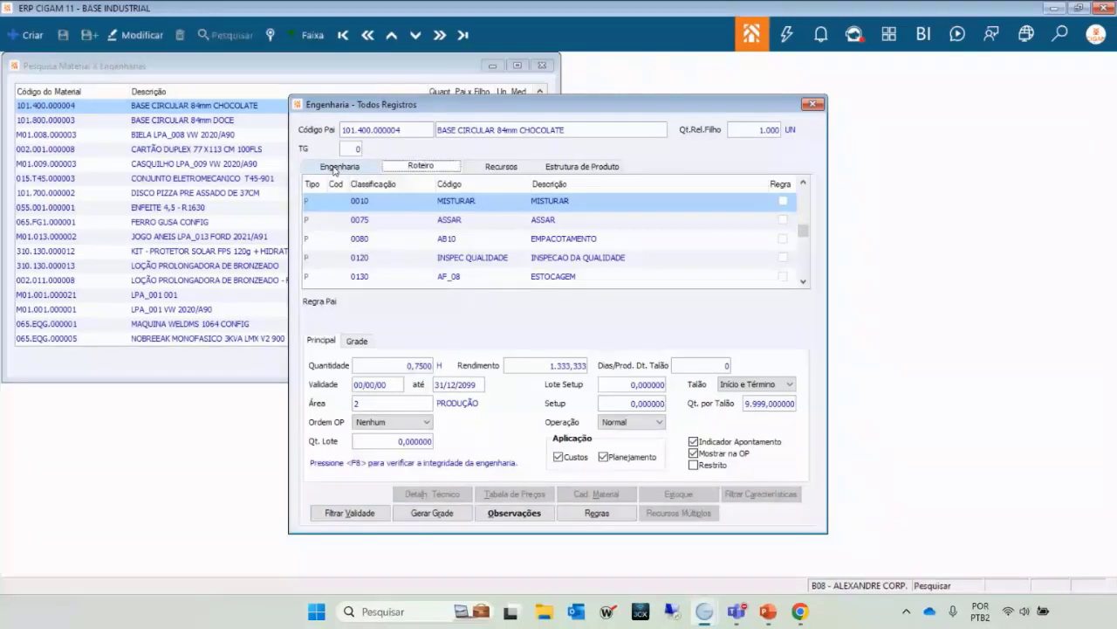
left_click(334, 168)
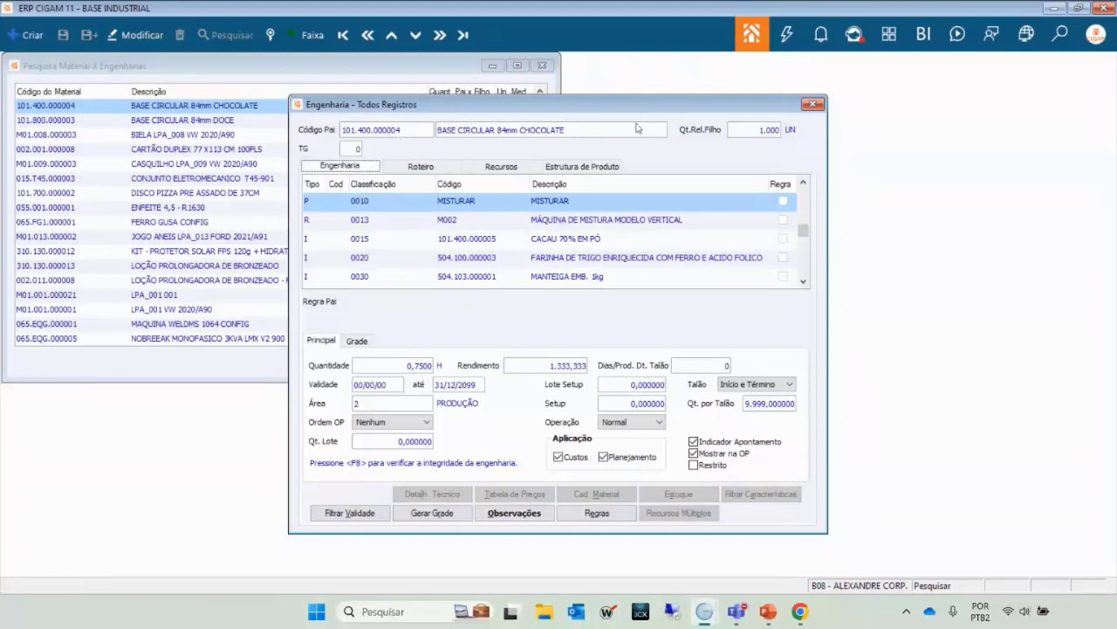
double_click(478, 208)
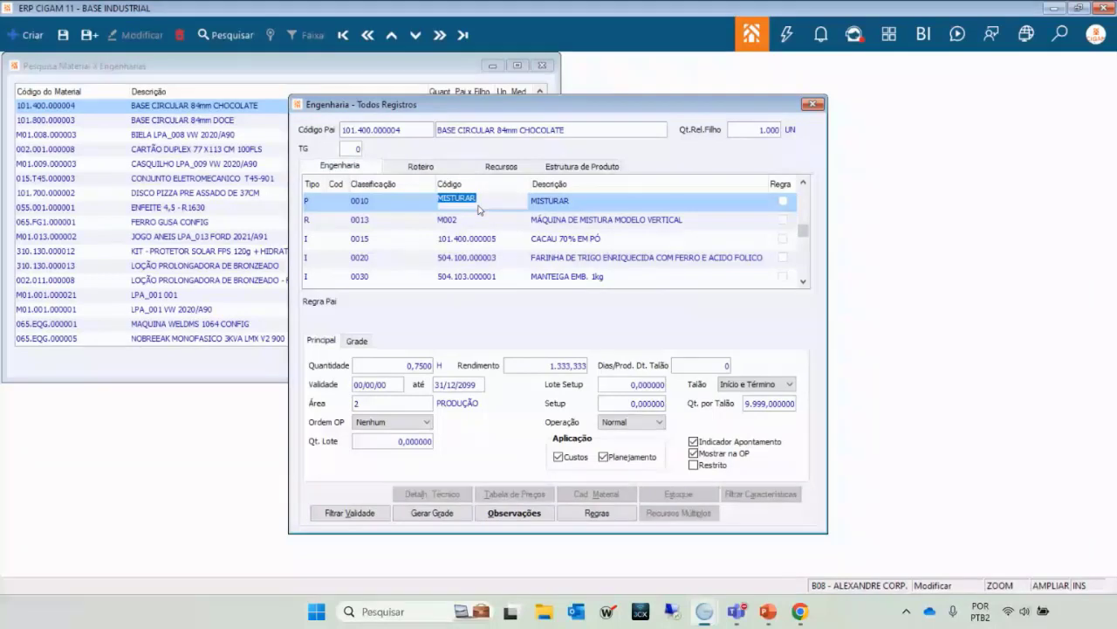
left_click(371, 407)
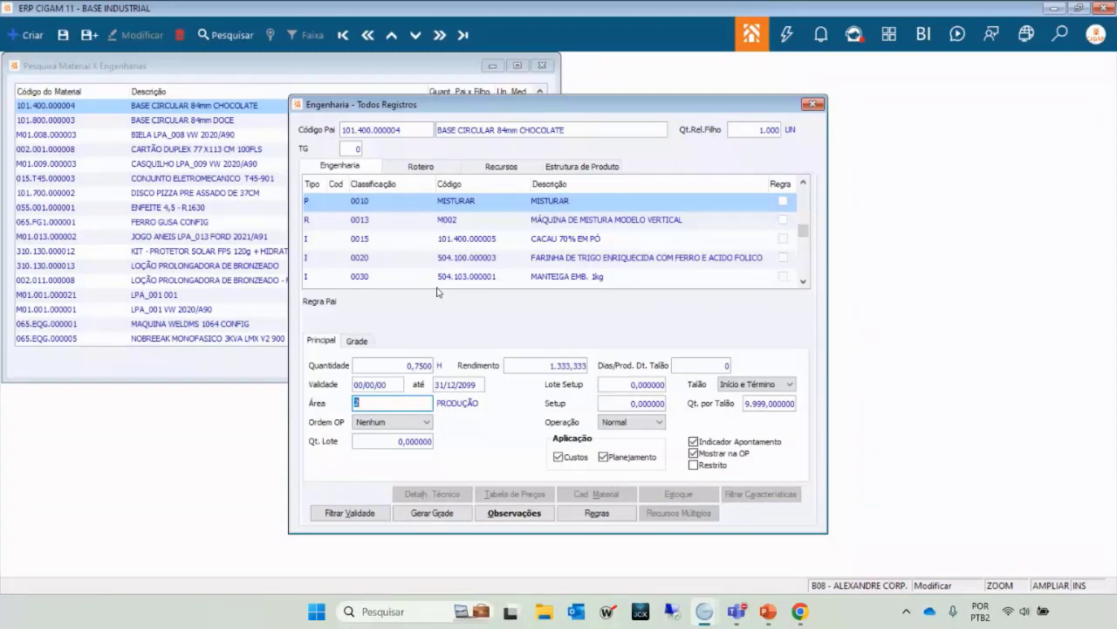
left_click(492, 221)
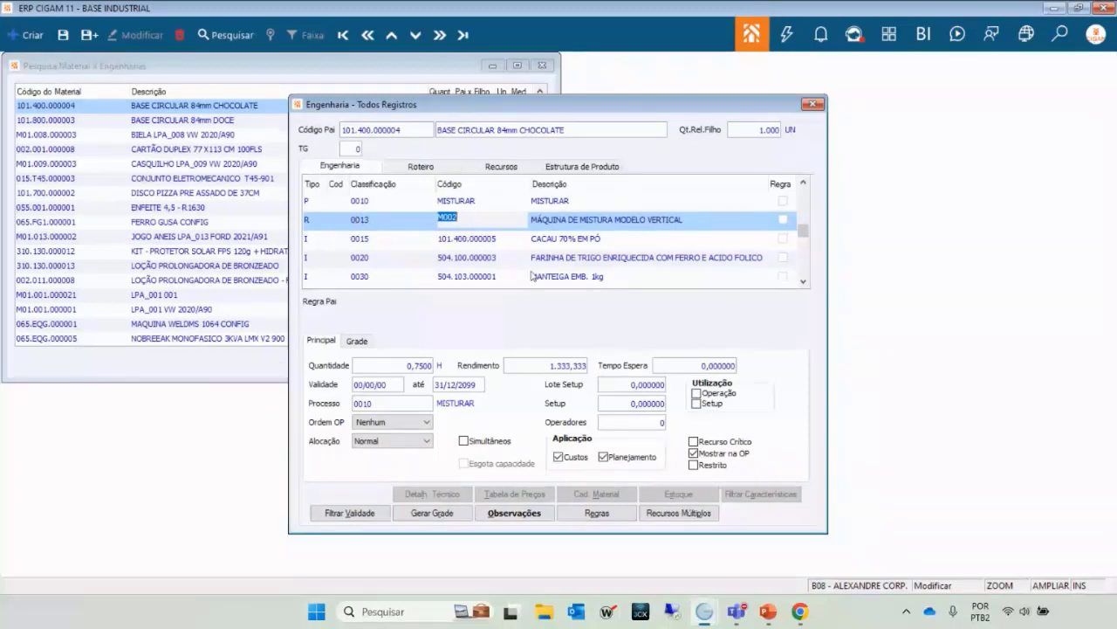
key("F2")
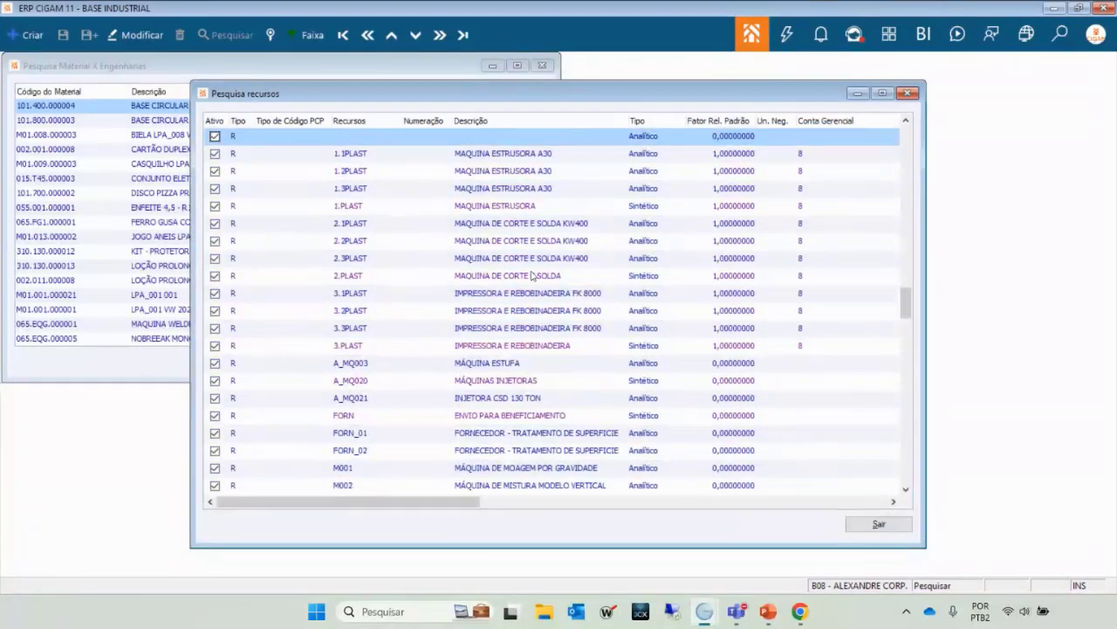
key("Down")
key("Down")
key("Down")
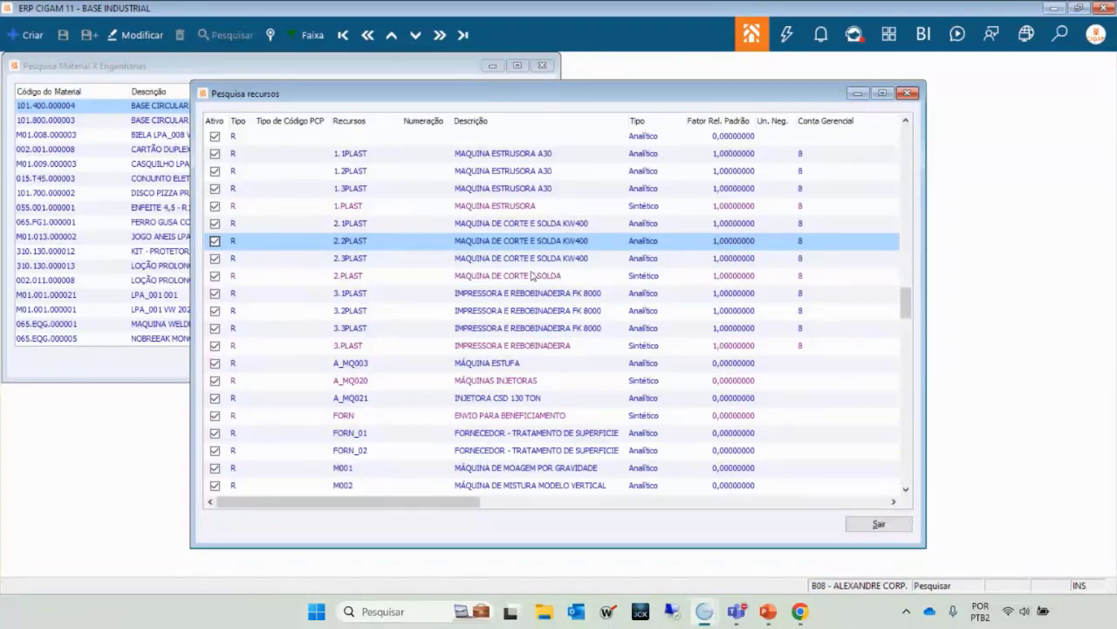
key("Down")
key("Up")
key("Up")
key("Up")
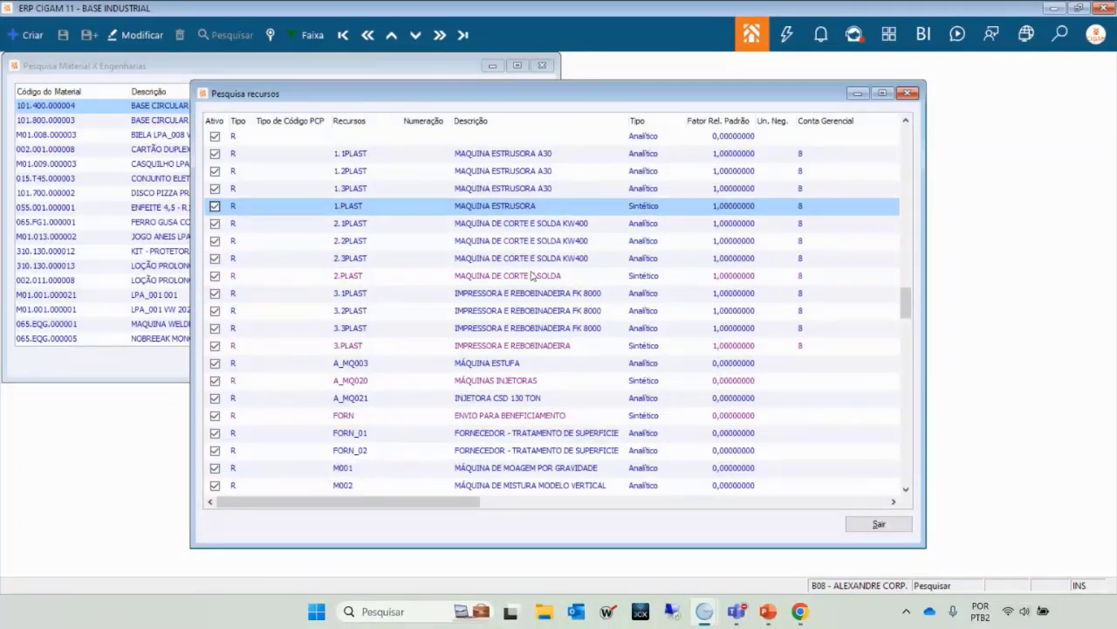
key("Down")
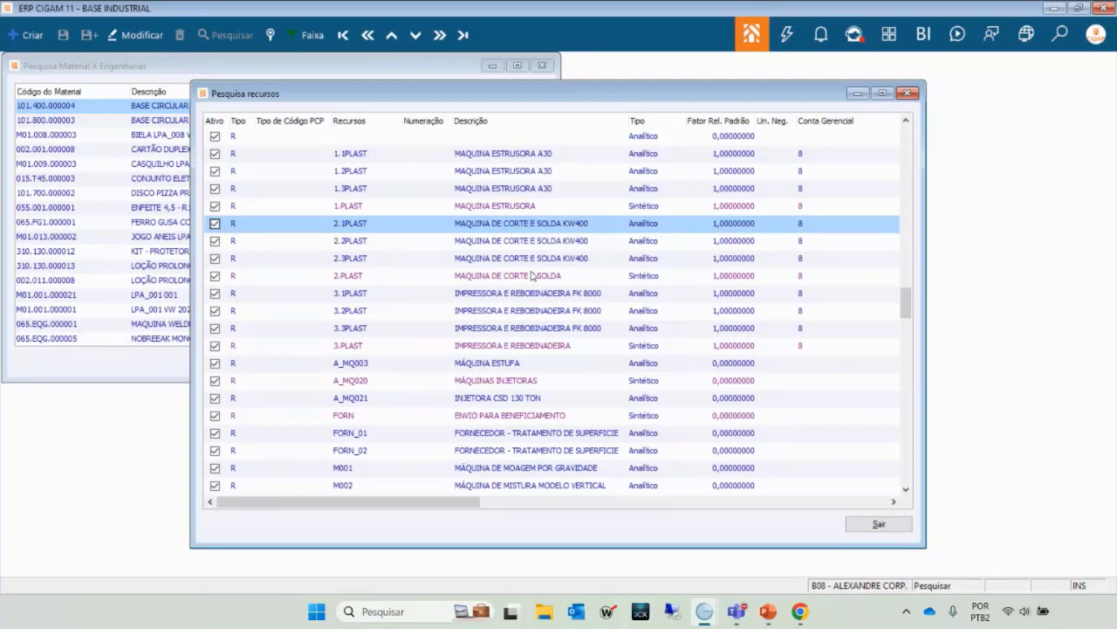
key("Down")
key("Up")
key("Escape")
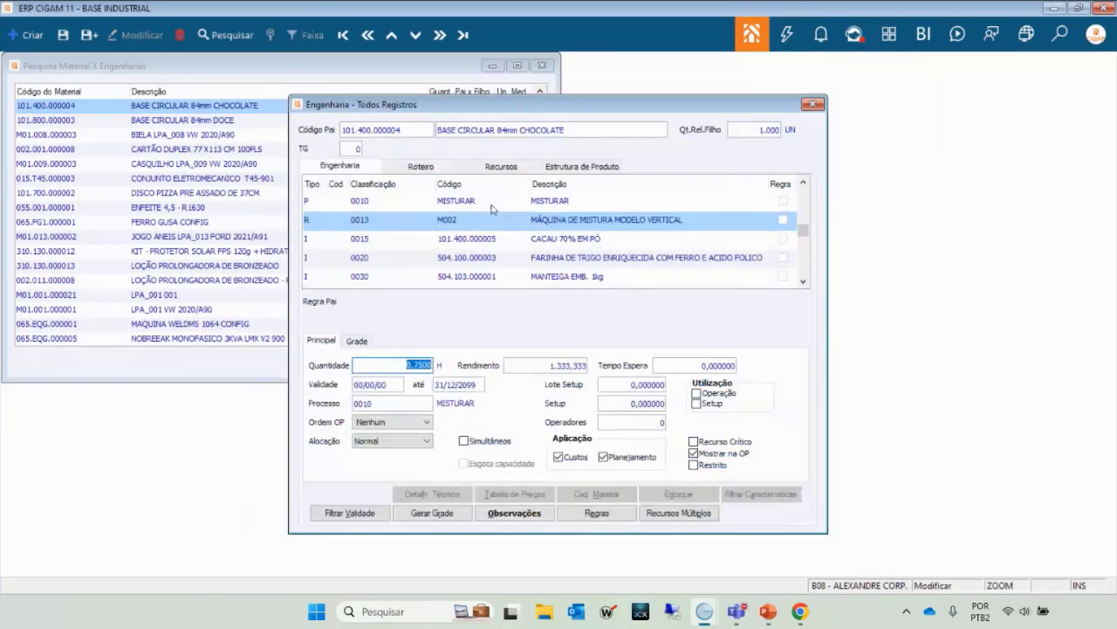
Review the M002 and CACAU 70% EM PÓ rows, then list only the M002 and A_MQ003 resources.
left_click(480, 205)
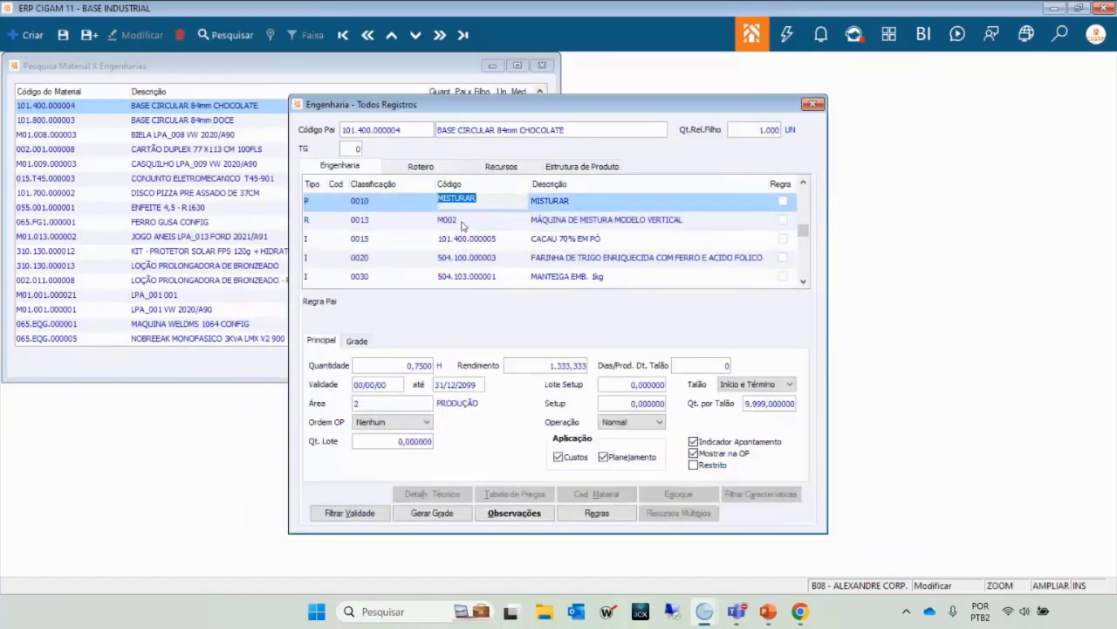
left_click(464, 220)
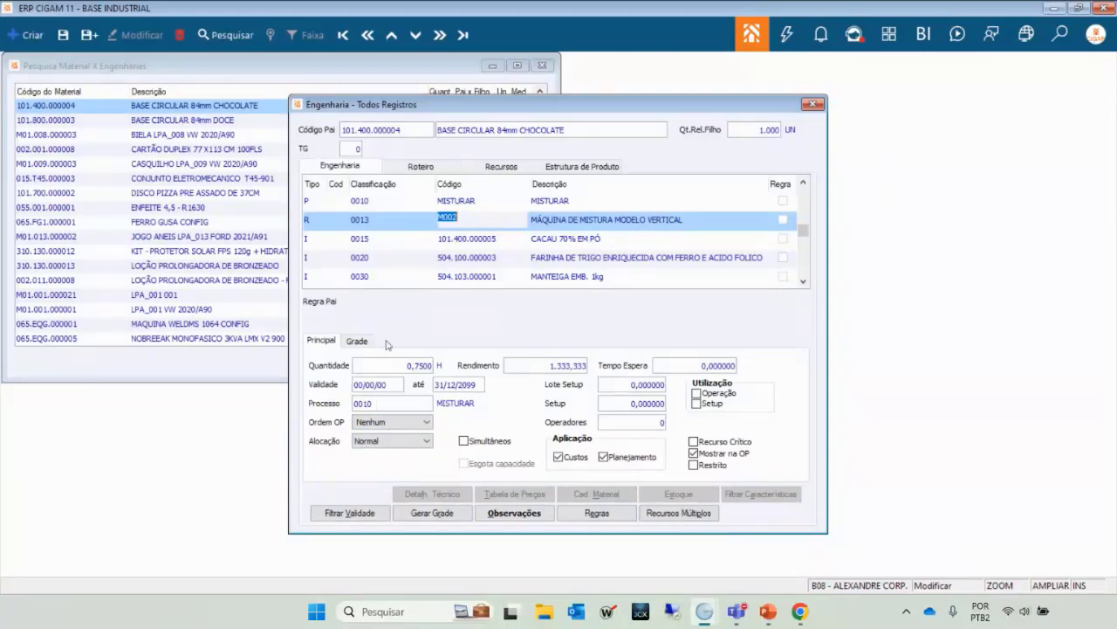
left_click(472, 245)
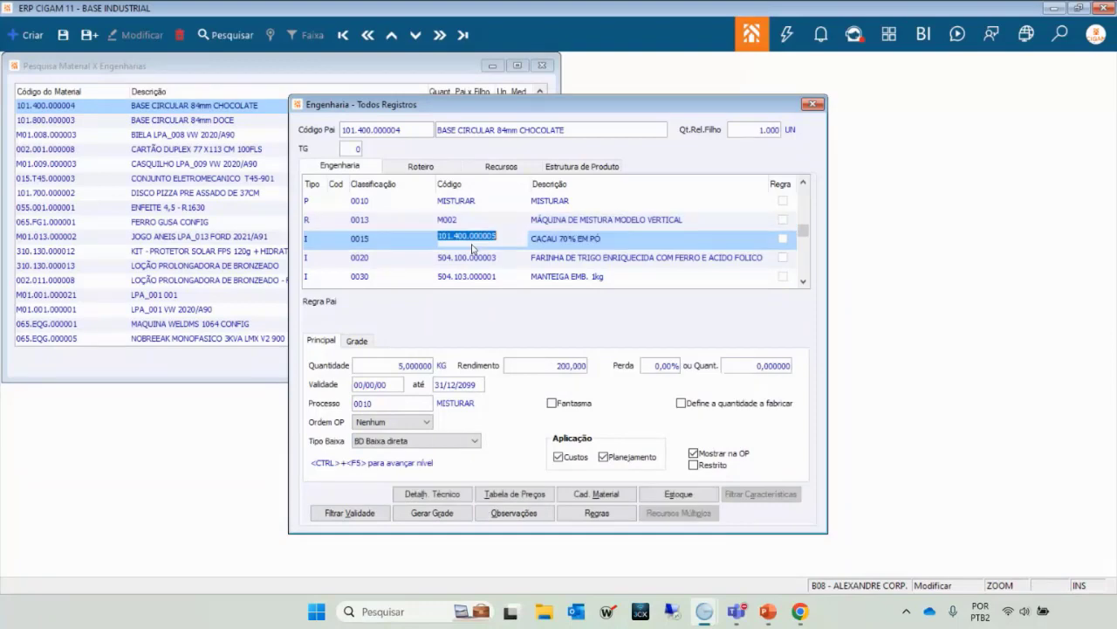
left_click(497, 168)
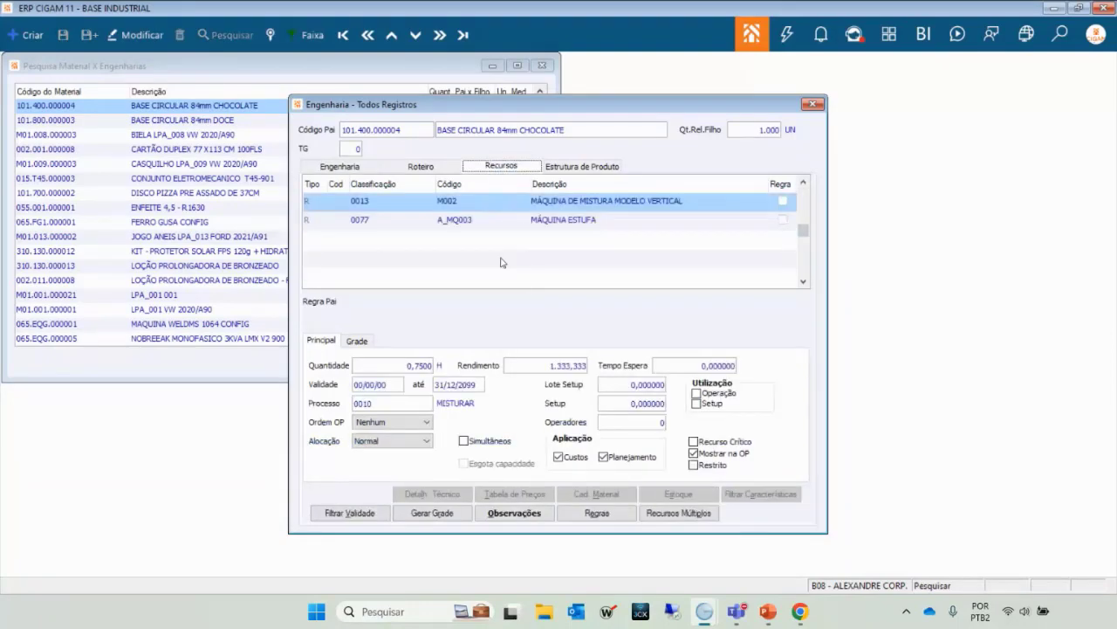
Compare the A_MQ003 oven (0075 ASSAR, 1,0000 H) and the M002 mixer, then show the ingredient structure.
key("ctrl+Tab")
left_click(489, 167)
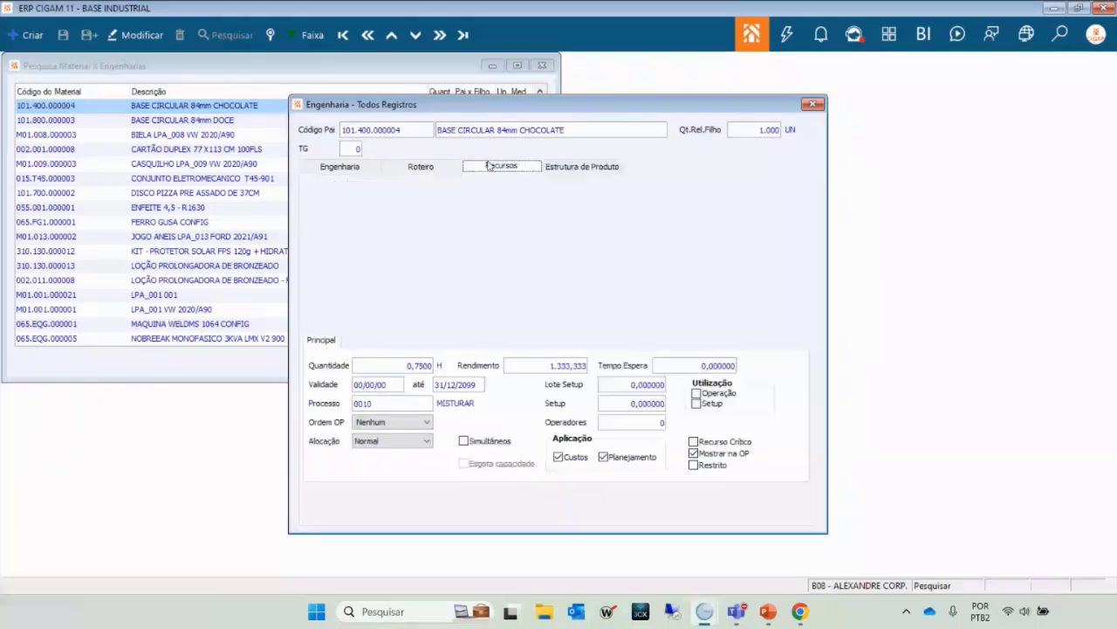
left_click(483, 222)
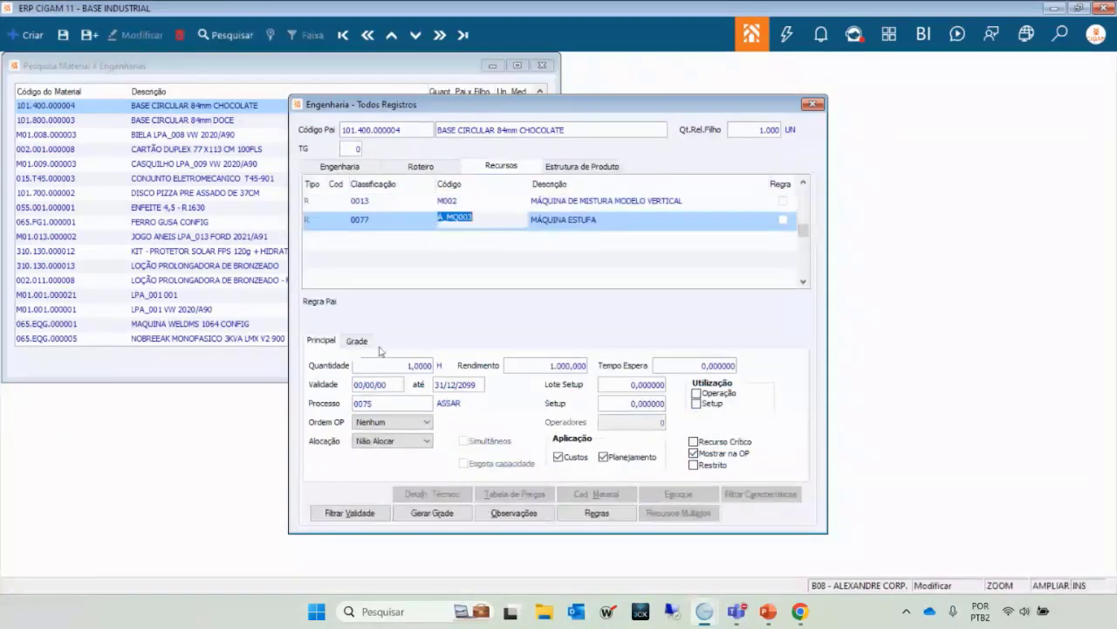
left_click(489, 200)
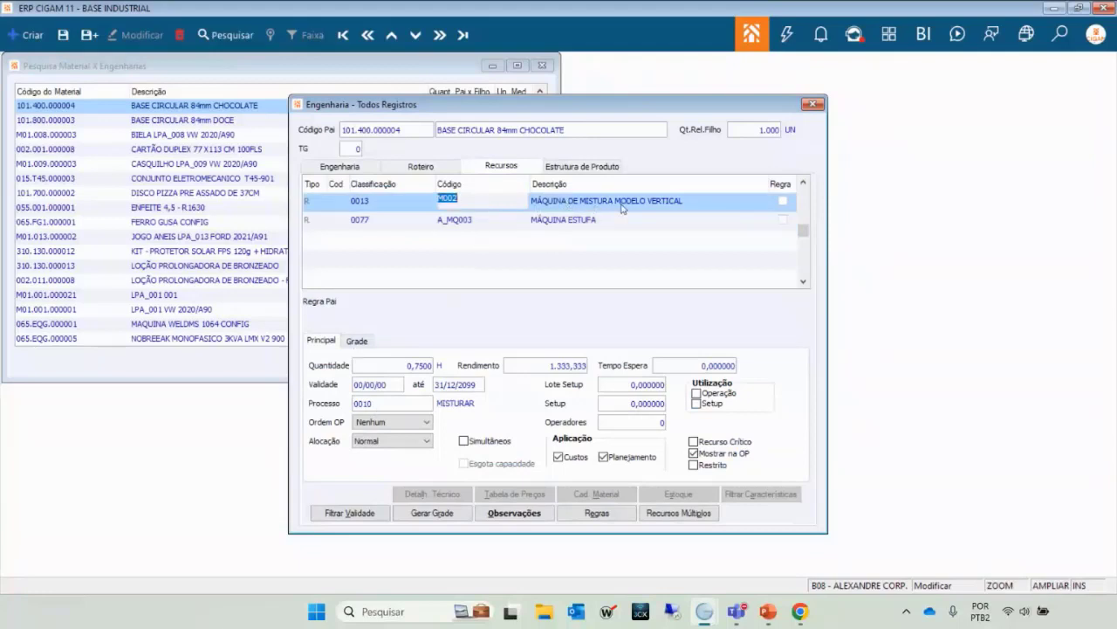
left_click(482, 220)
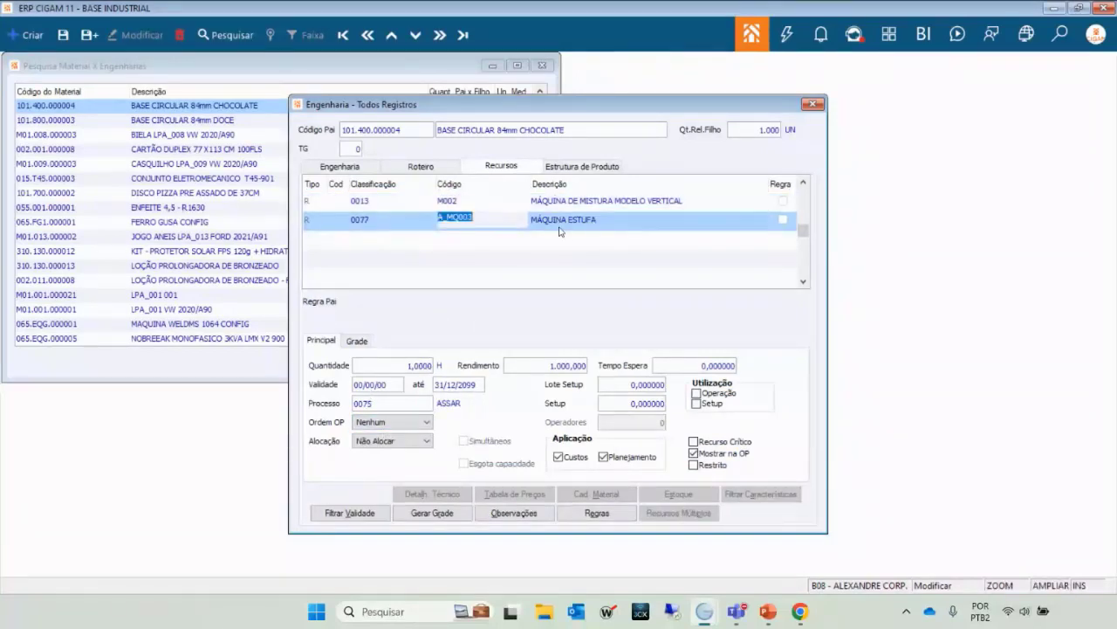
left_click(572, 166)
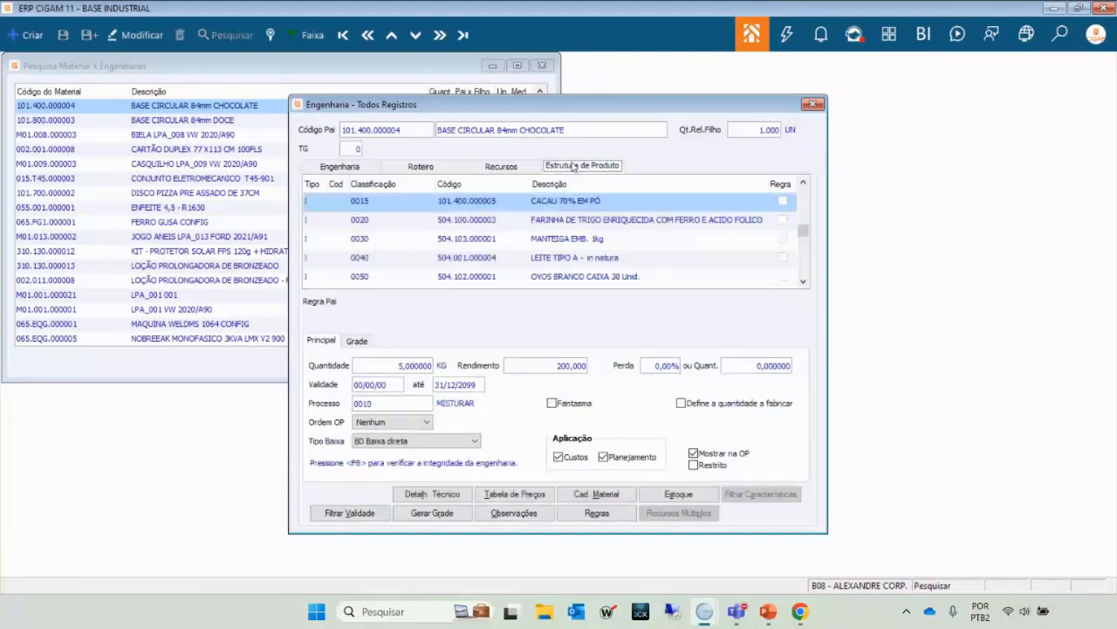
double_click(491, 220)
key("Up")
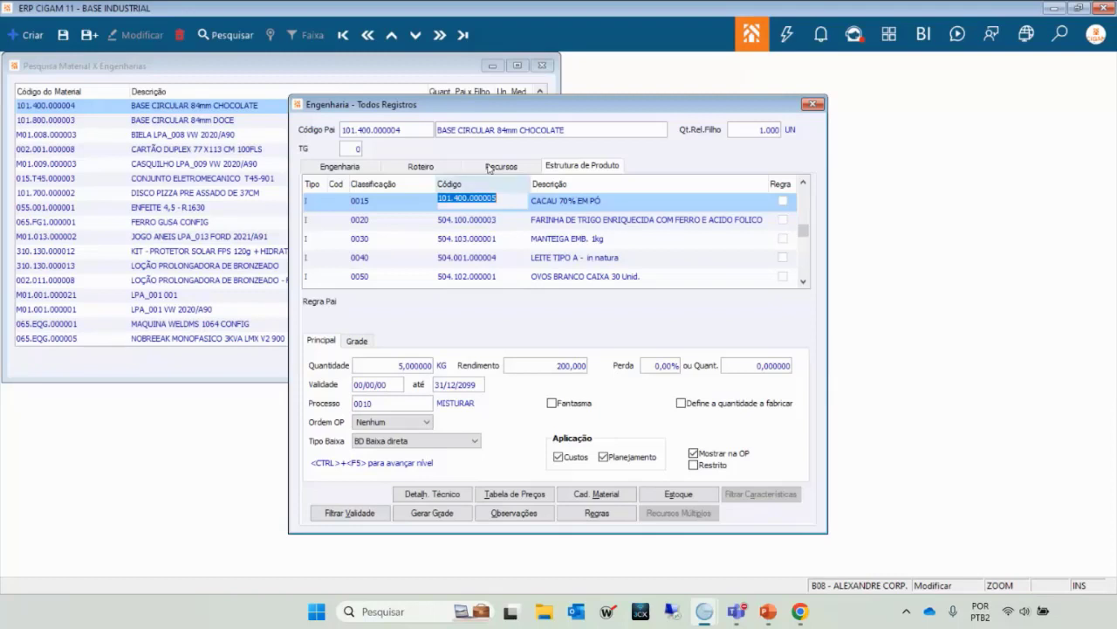
left_click(487, 226)
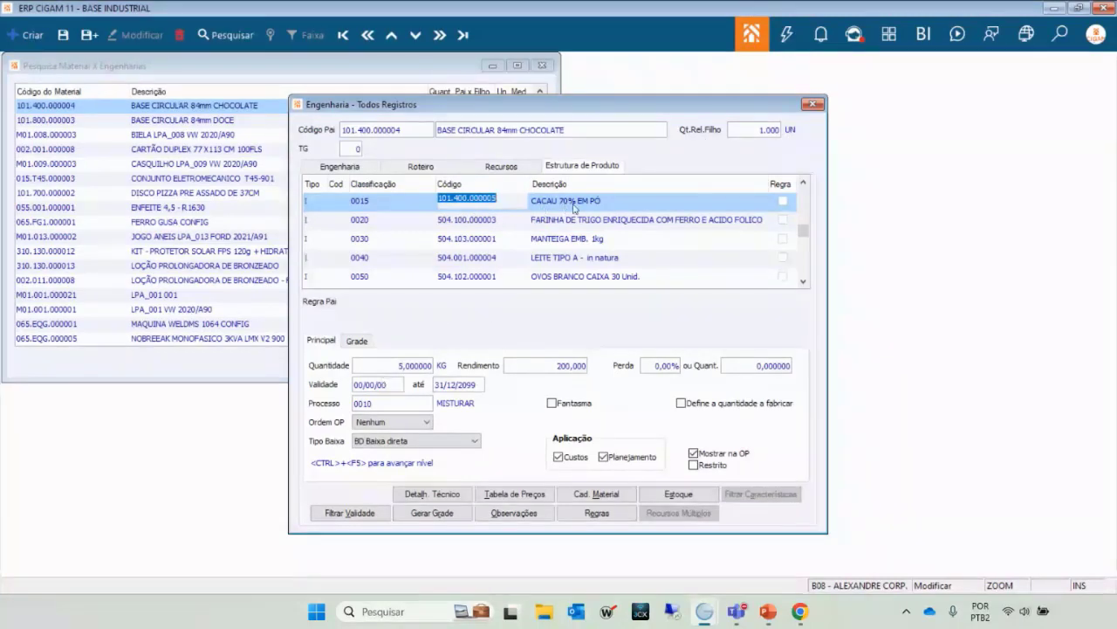
left_click(465, 222)
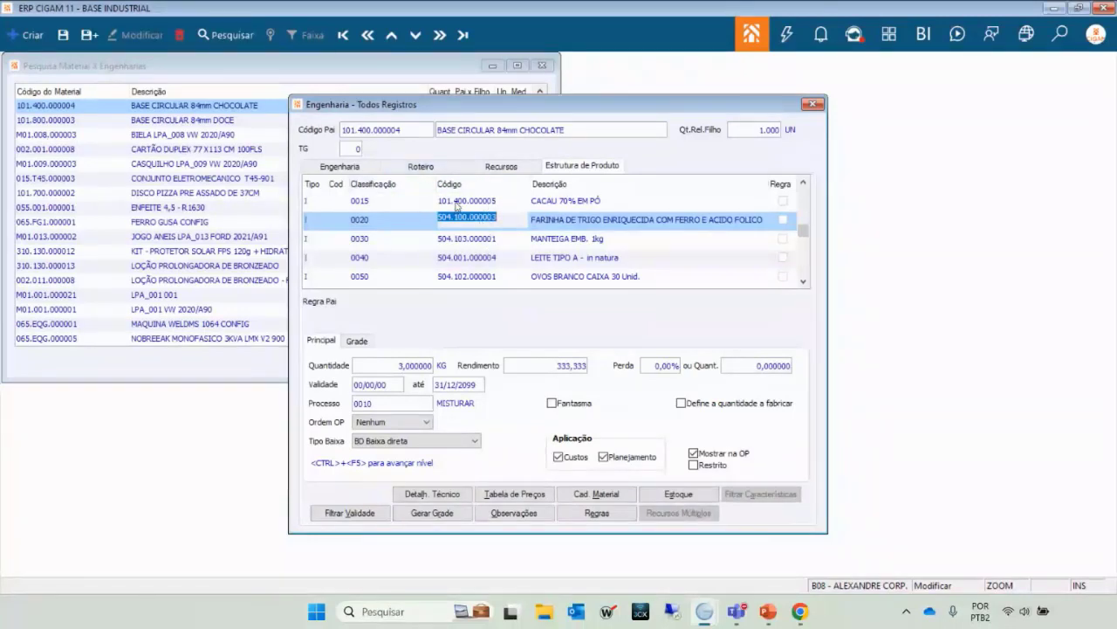
left_click(456, 206)
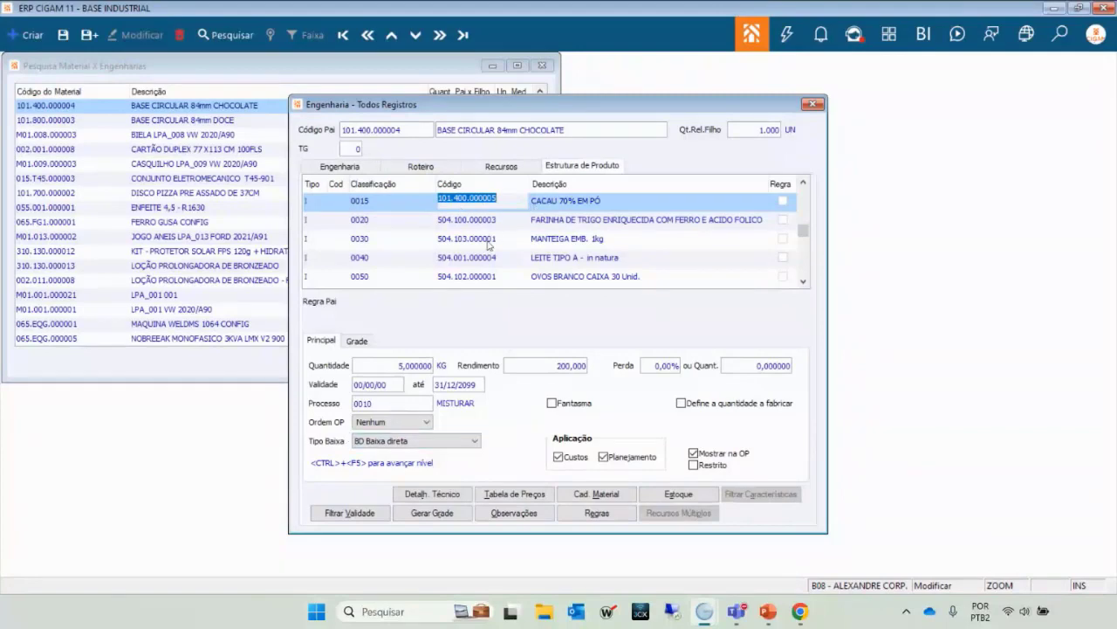
key("Down")
key("Down")
key("Down")
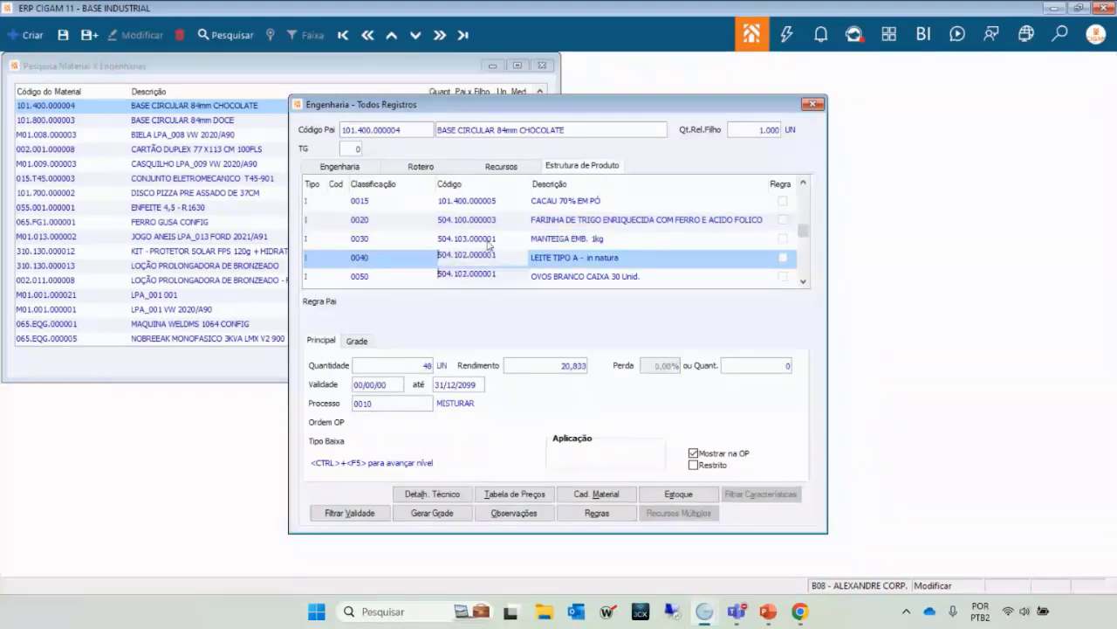
key("Down")
key("Down")
key("Down")
key("Down")
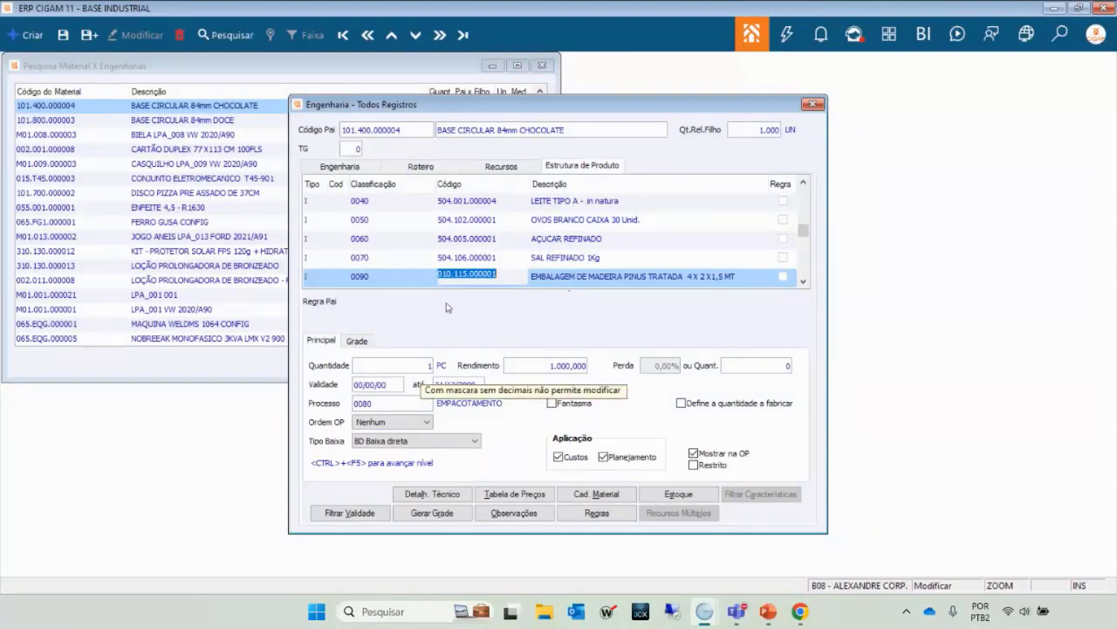
key("Up")
key("Up")
key("Up")
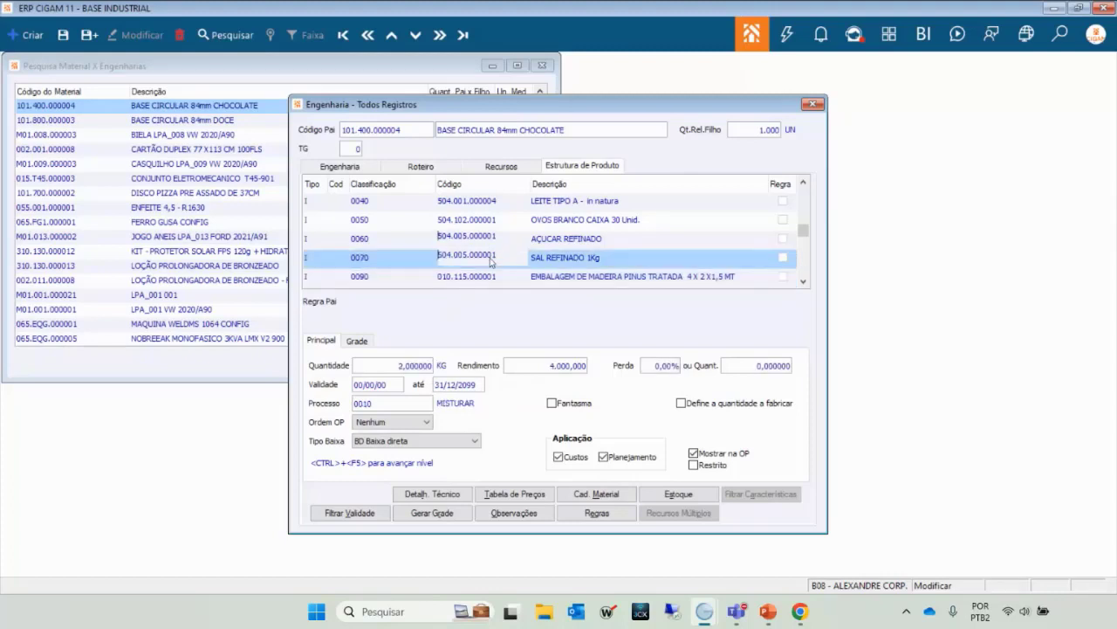
key("Up")
key("Up")
key("Up")
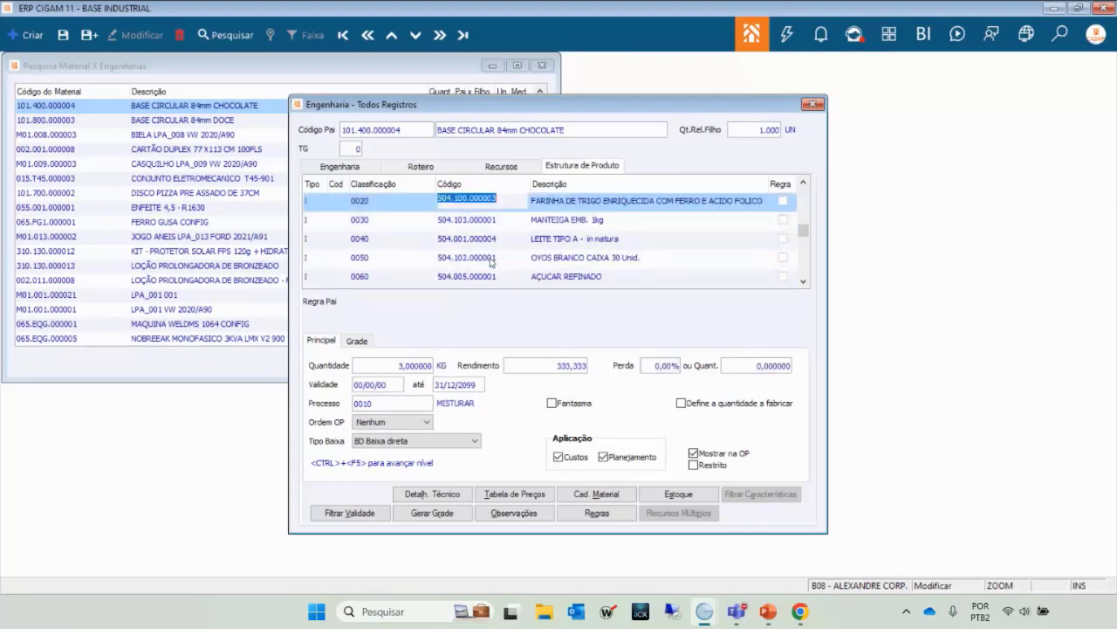
key("Up")
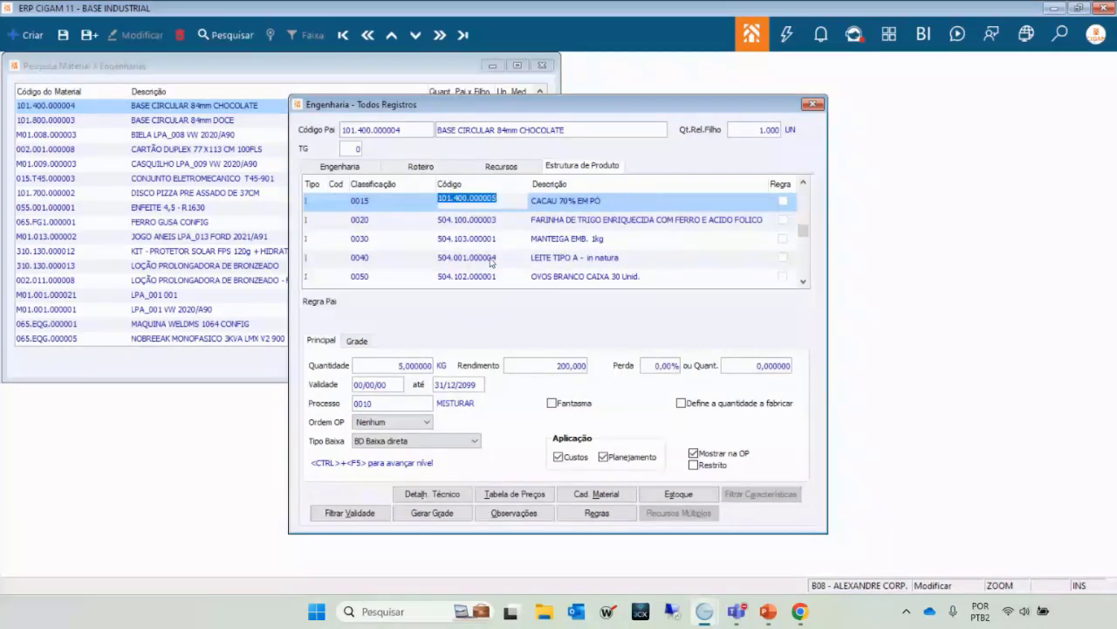
key("Down")
key("Up")
key("Down")
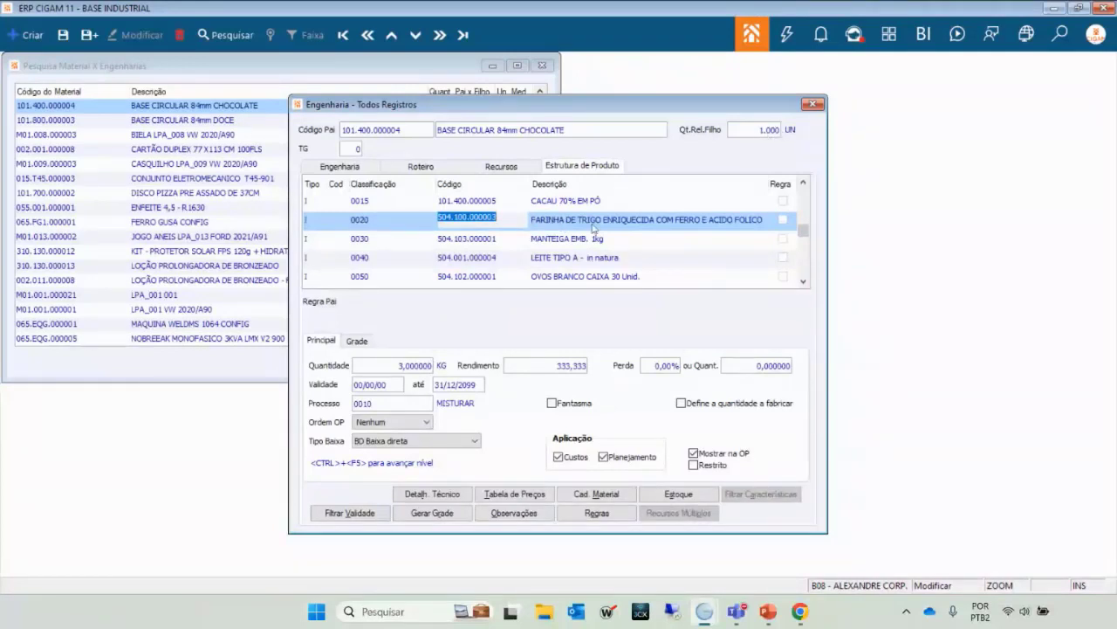
key("Down")
key("Down")
key("Up")
key("Up")
key("Up")
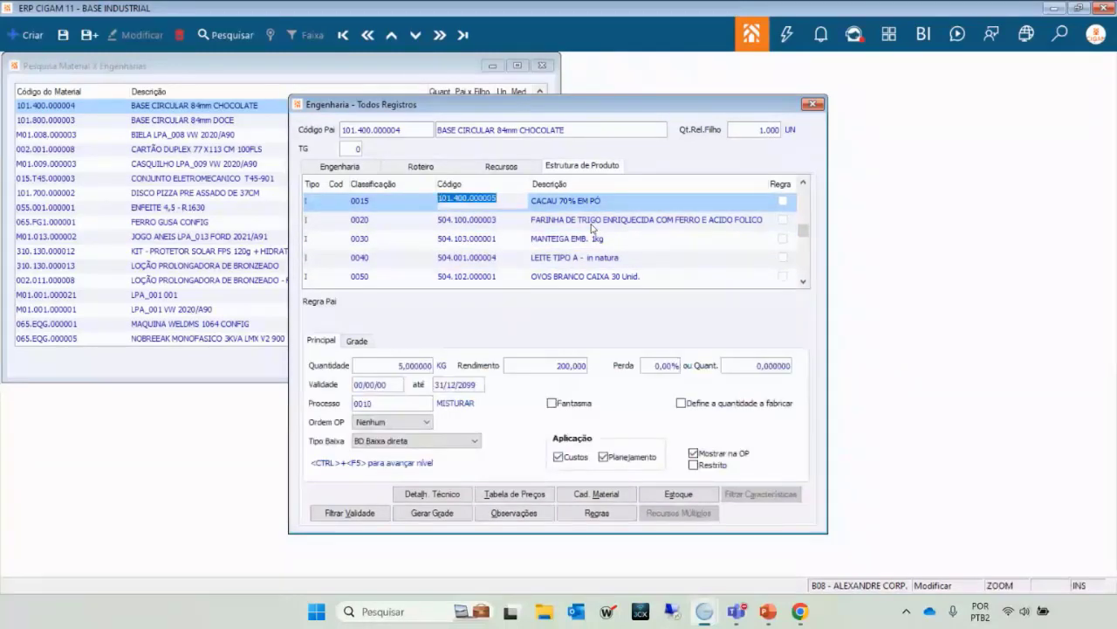
key("Down")
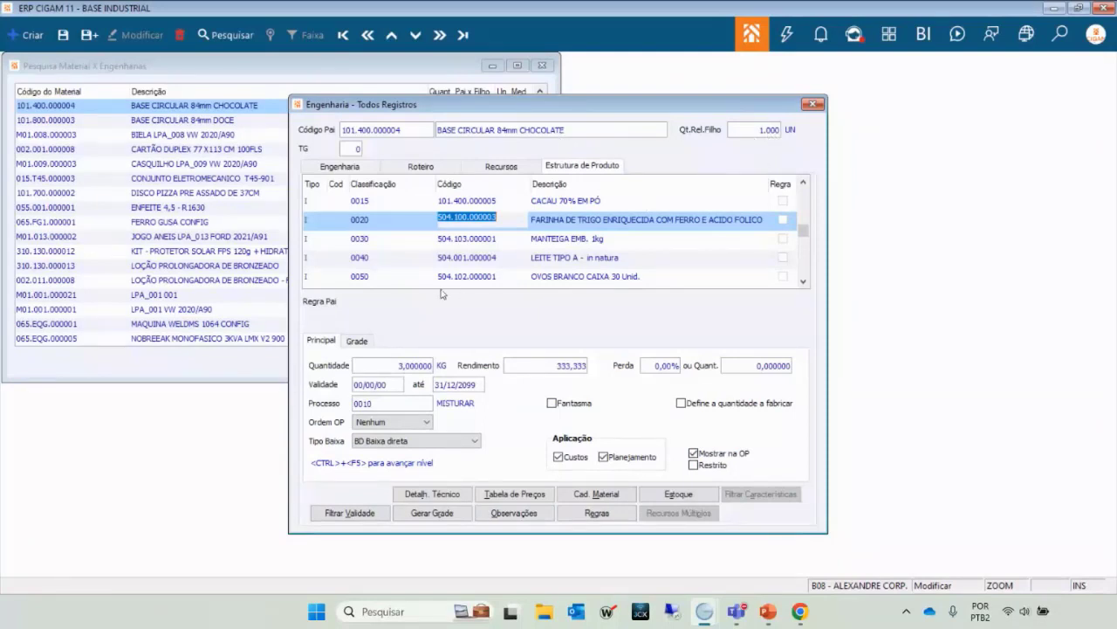
key("Down")
key("Up")
key("Up")
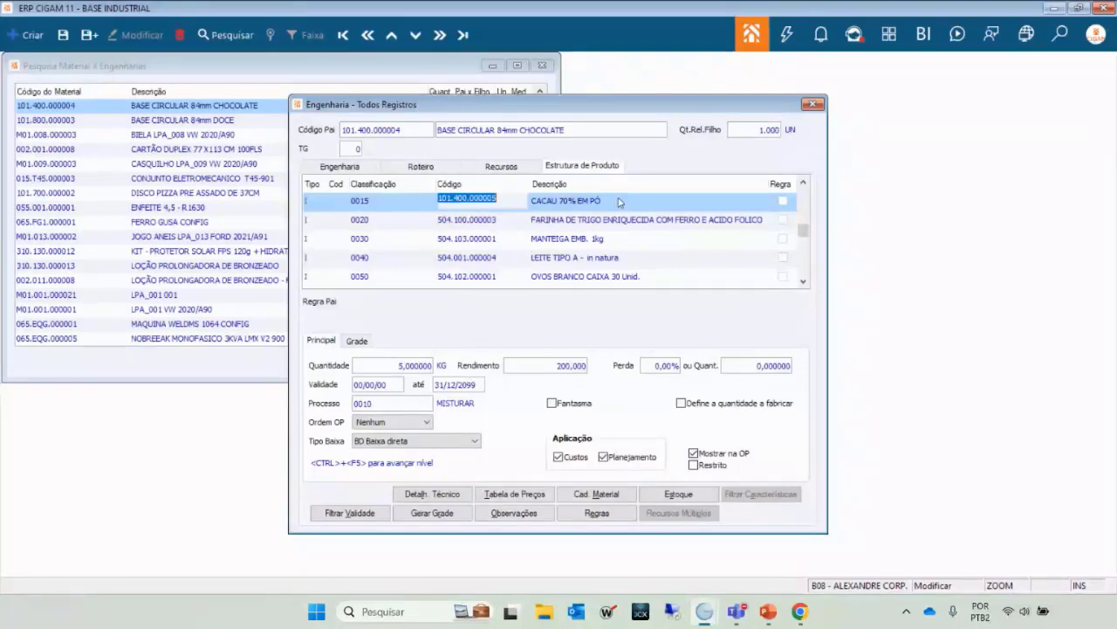
key("Down")
key("Down")
key("Down")
key("Down")
key("Down")
key("Down")
key("Down")
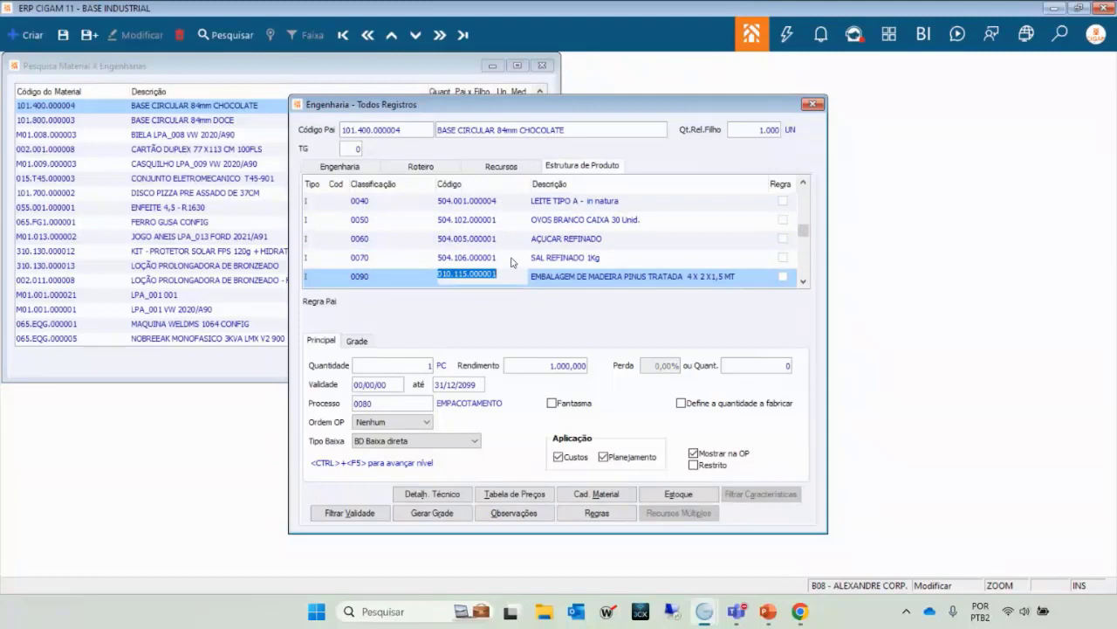
key("Down")
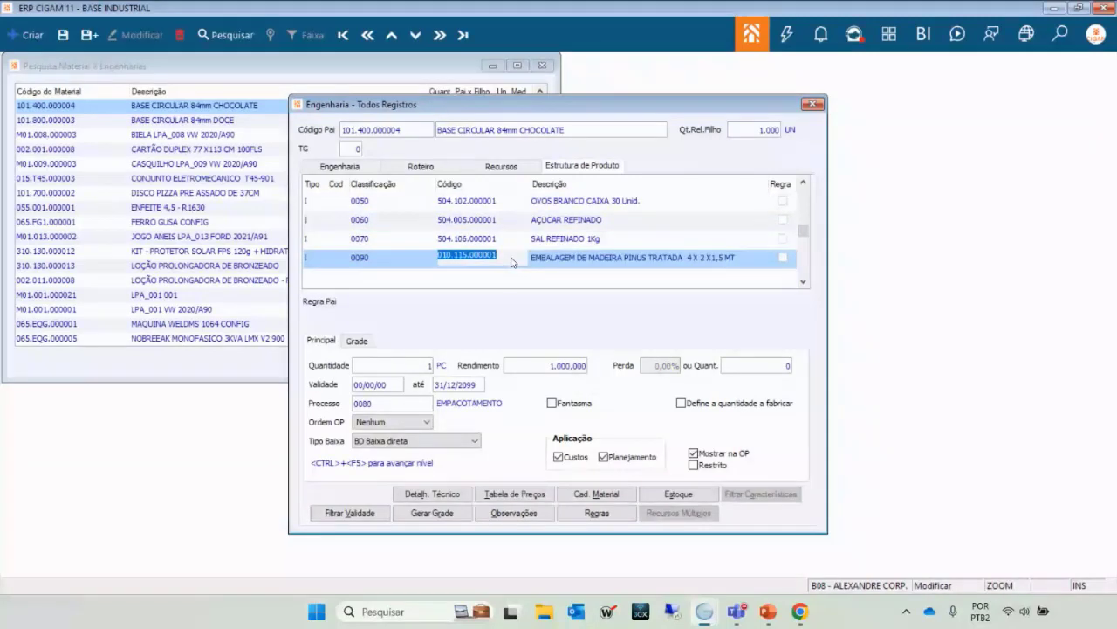
key("Up")
key("Up")
key("Up")
key("Up")
key("Up")
key("Up")
key("Up")
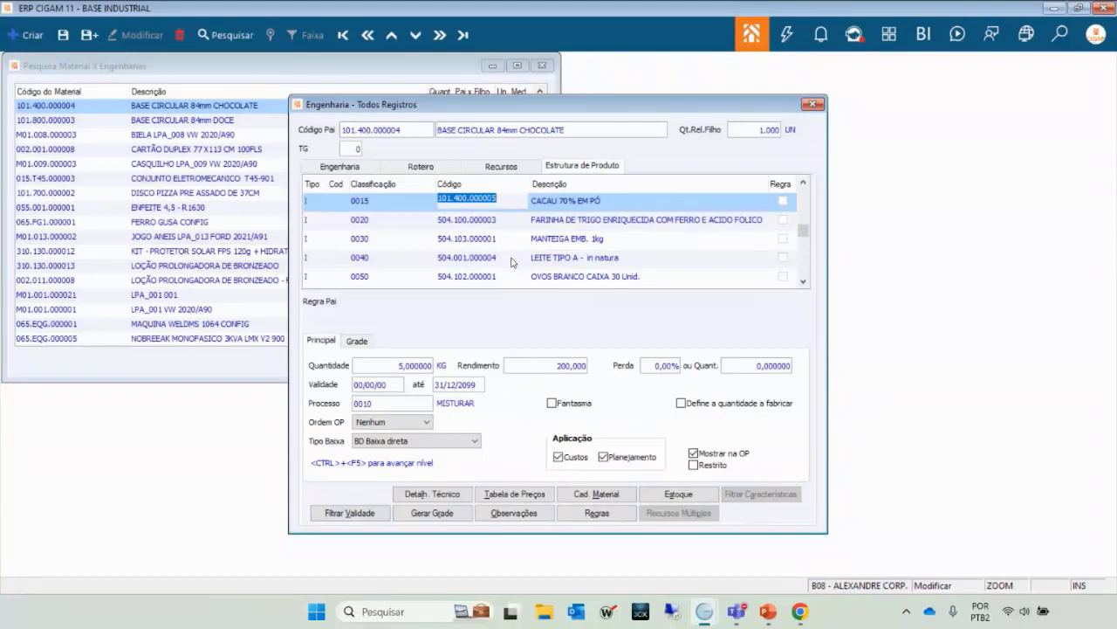
key("Down")
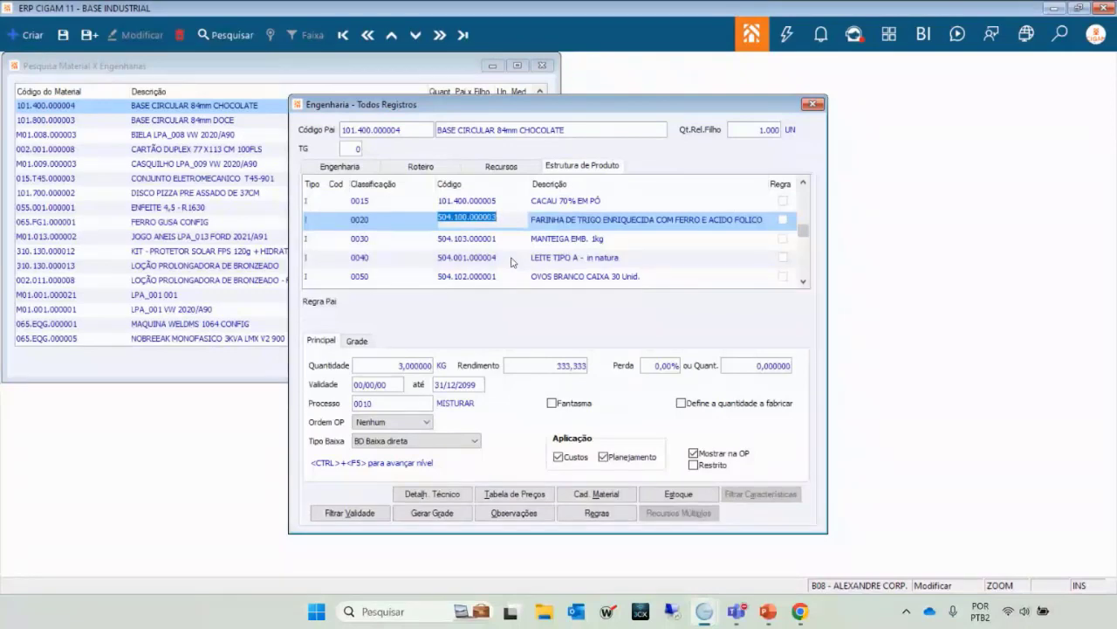
key("Up")
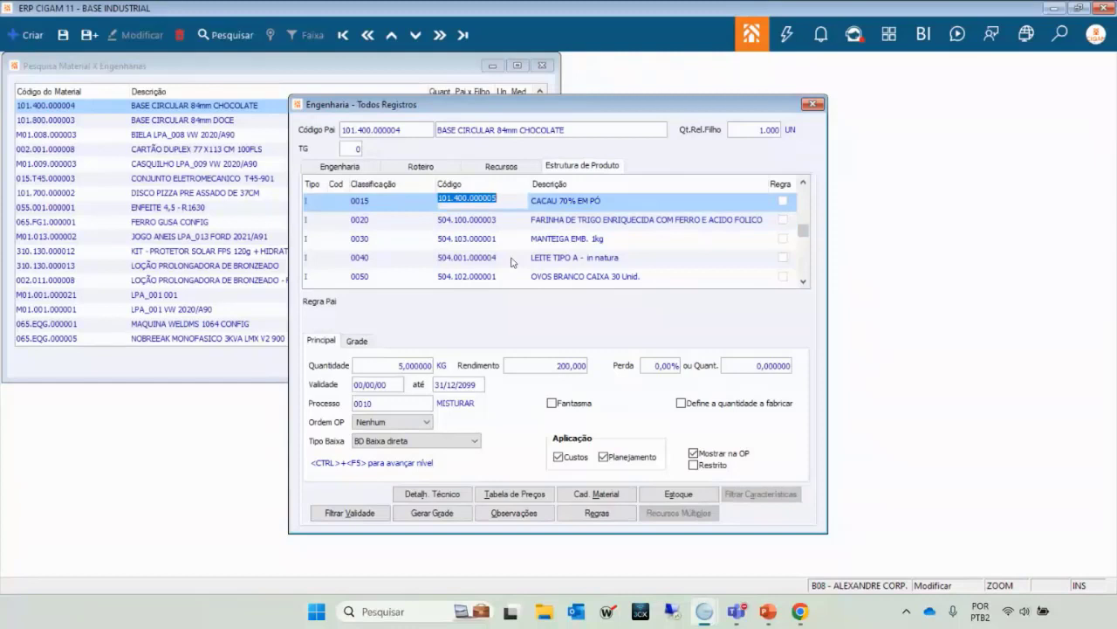
key("Down")
key("Down")
key("Down")
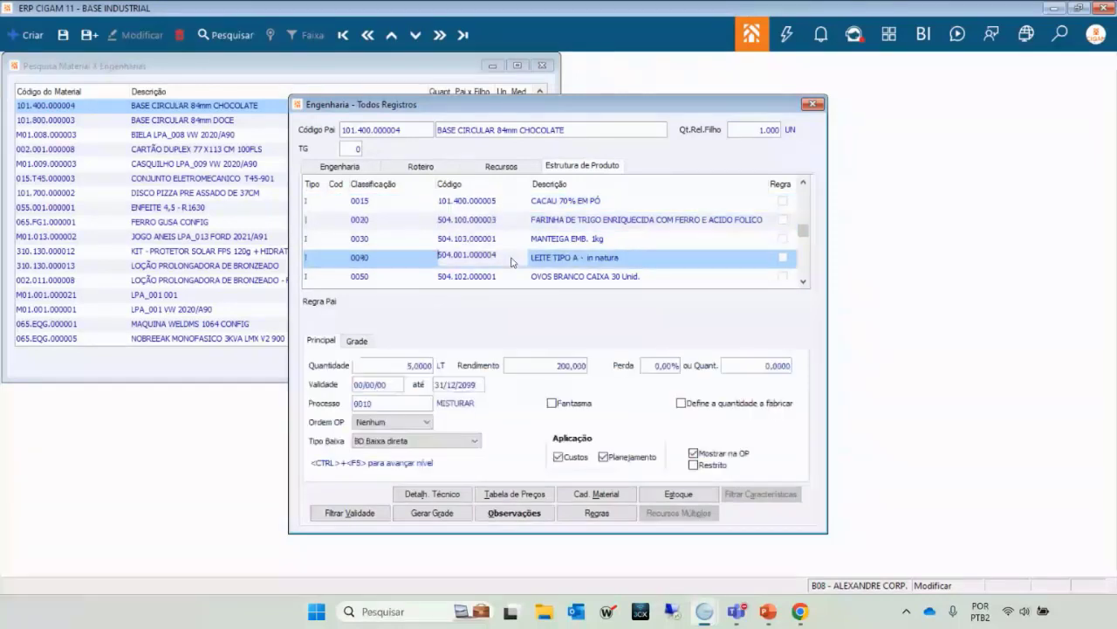
key("Down")
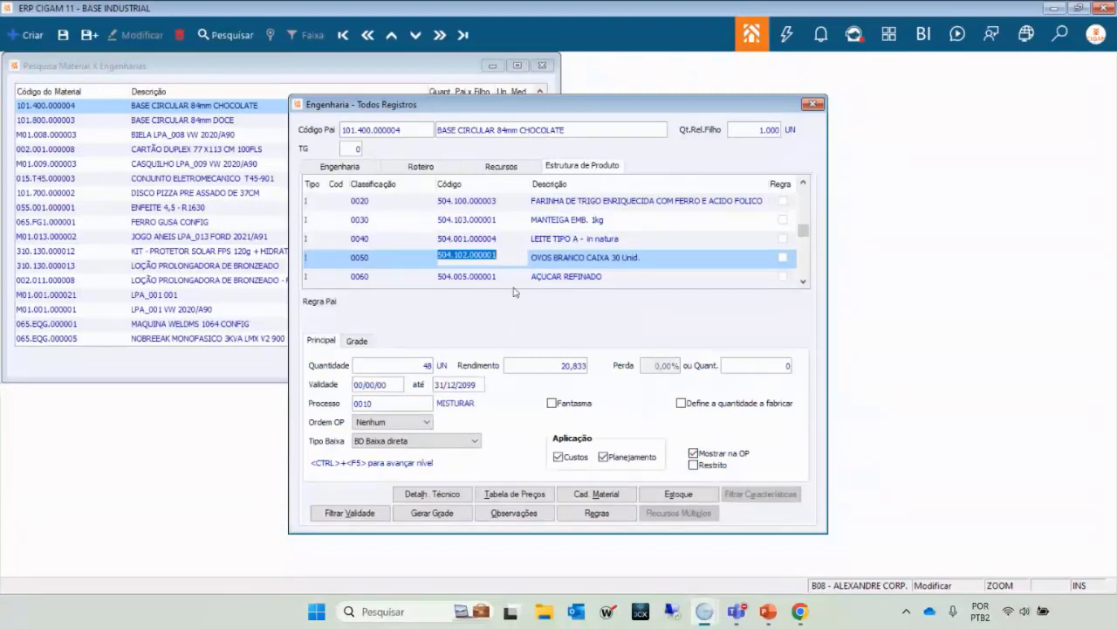
left_click(536, 246)
key("Up")
key("Up")
key("Up")
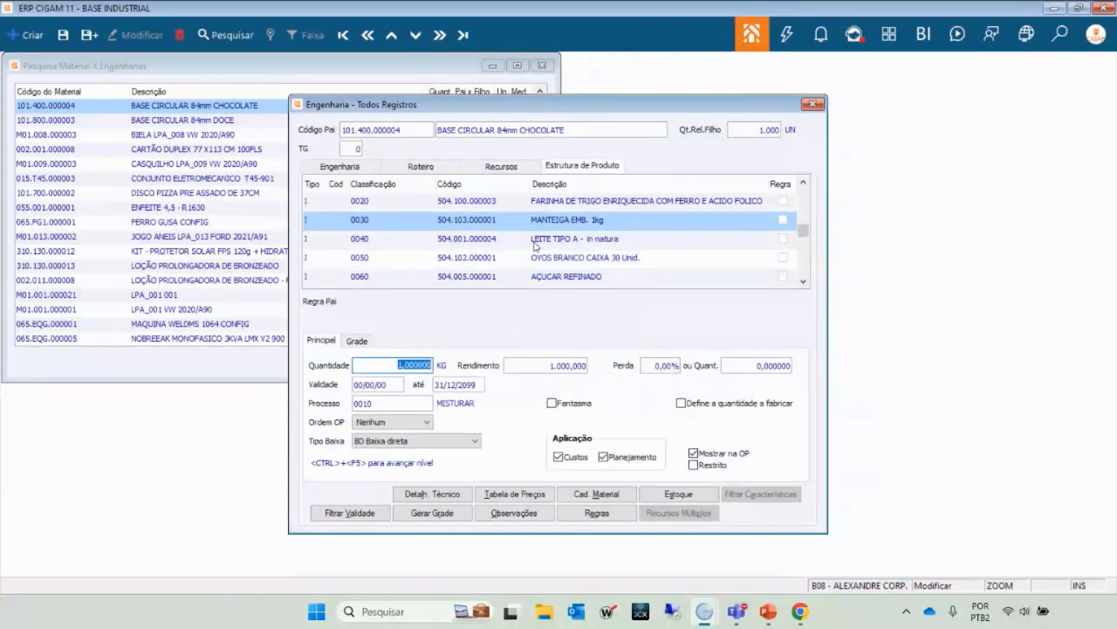
key("Down")
key("Down")
key("Down")
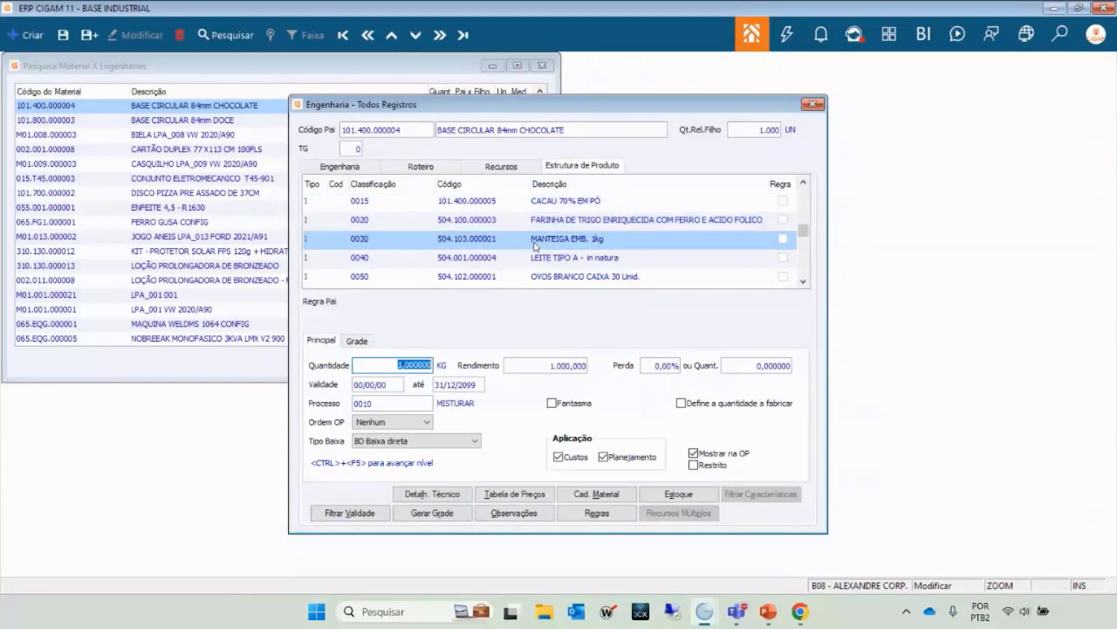
key("Down")
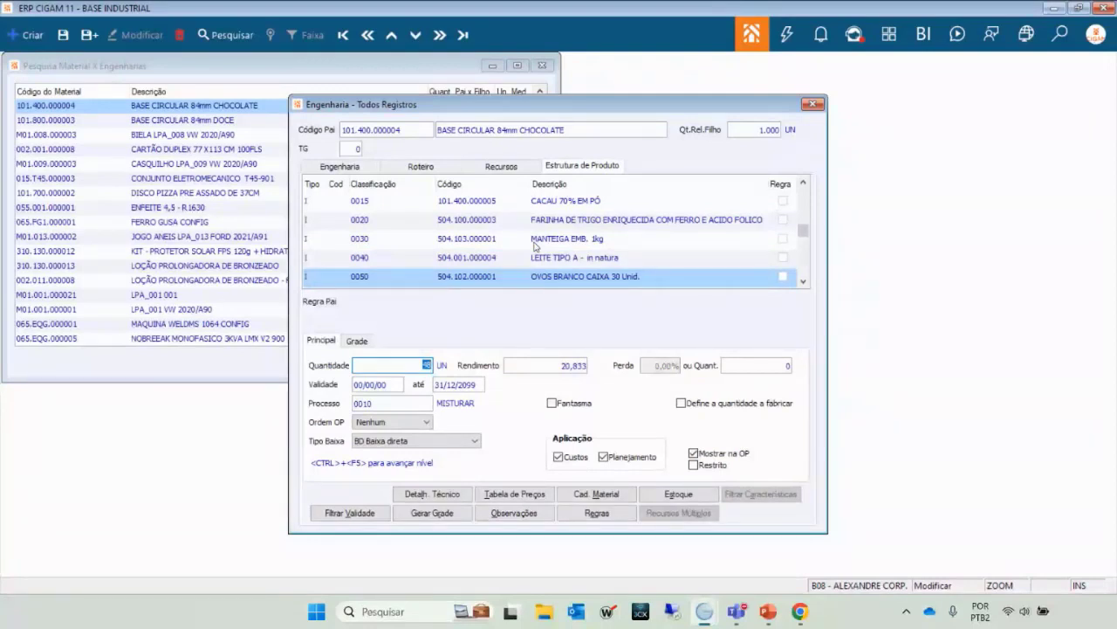
key("Up")
key("Up")
key("Up")
key("Up")
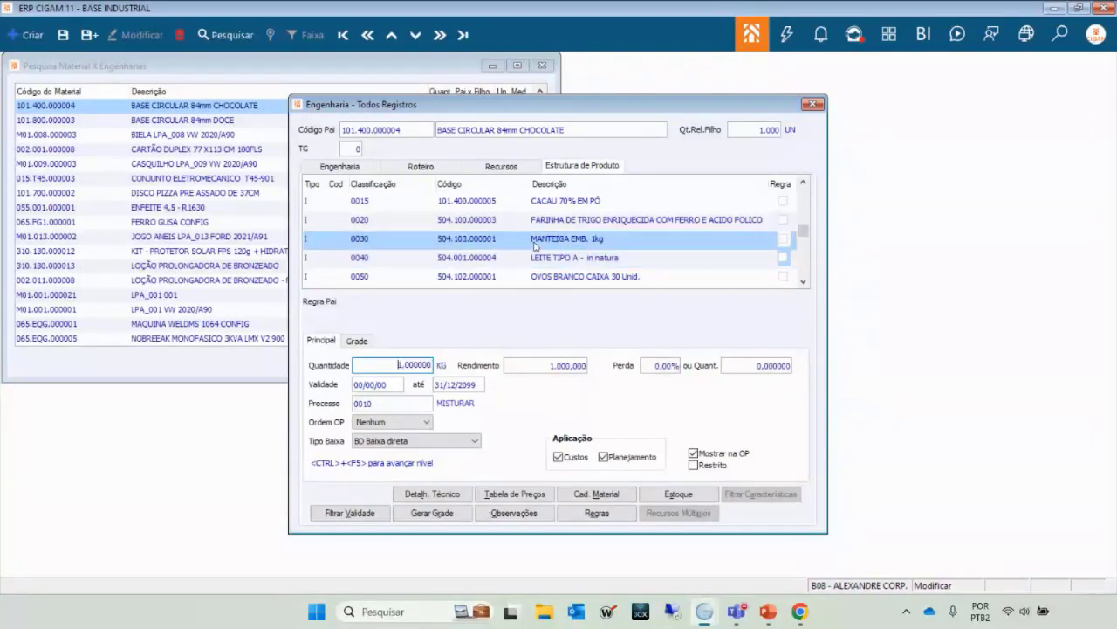
key("Down")
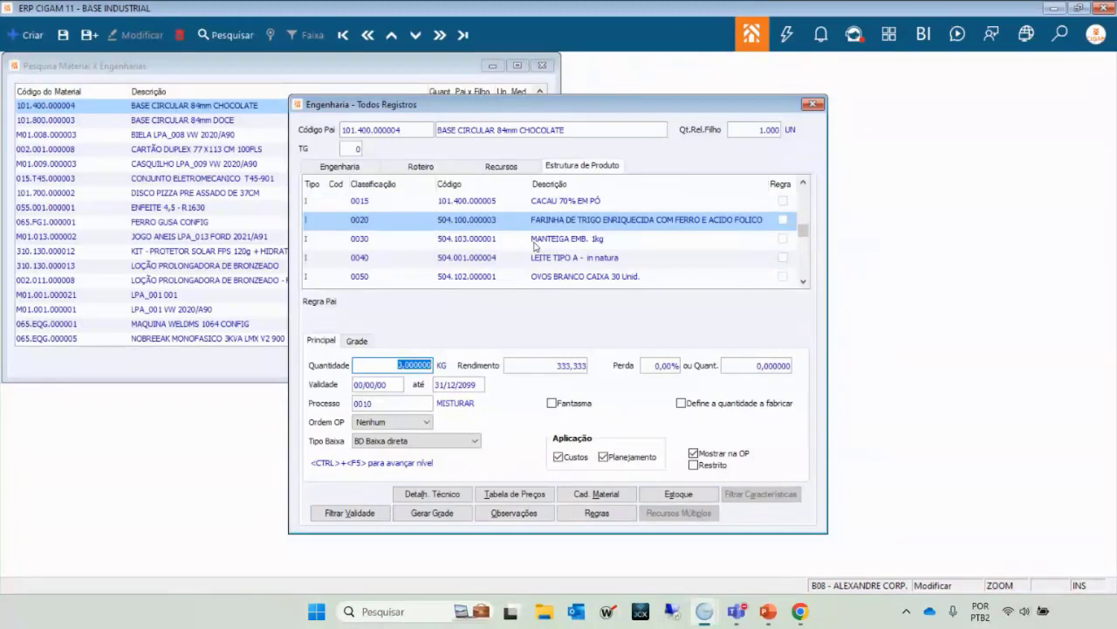
key("Down")
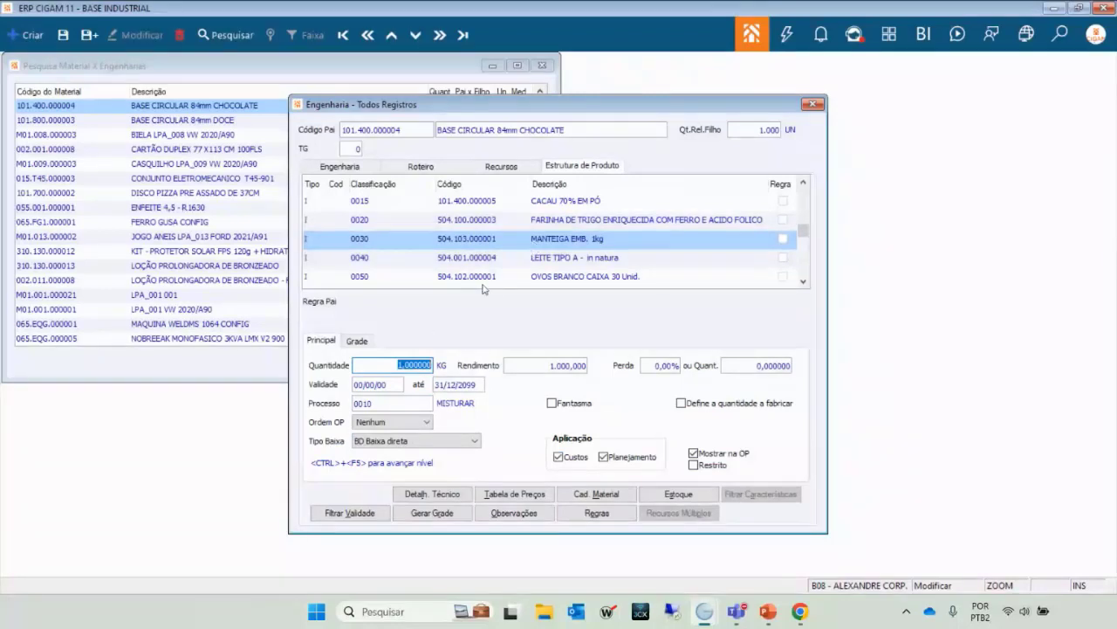
key("Up")
key("Up")
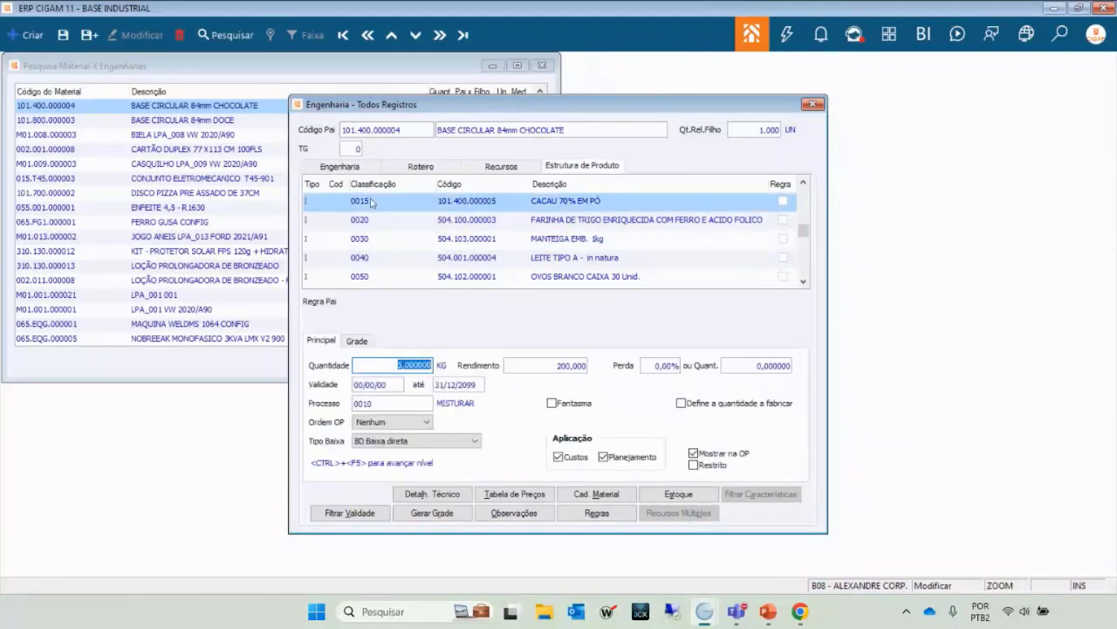
left_click(351, 170)
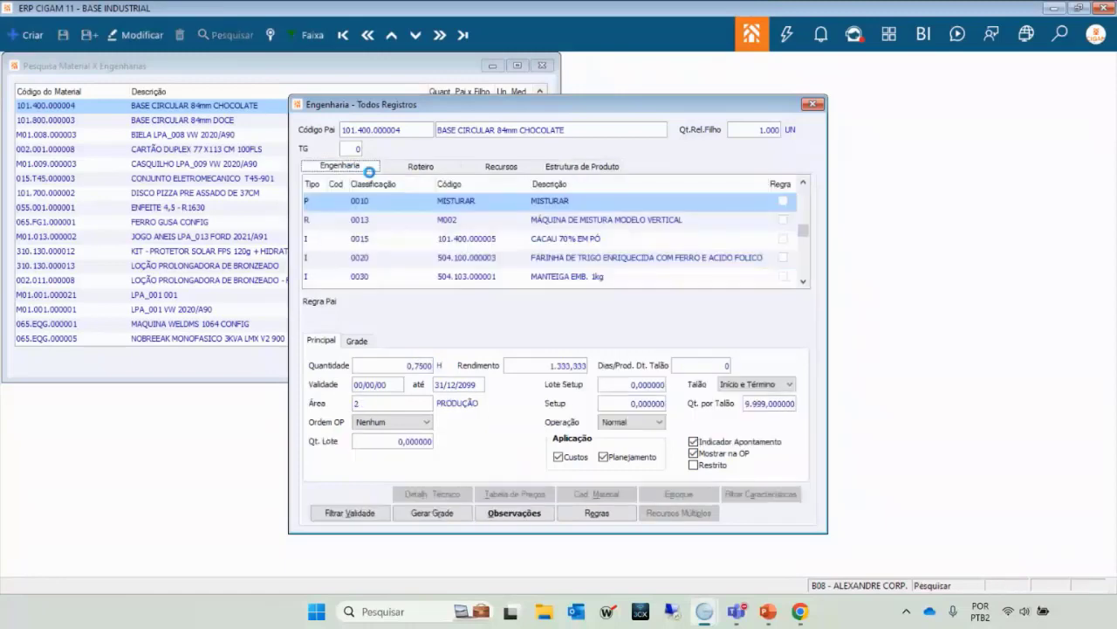
left_click(463, 225)
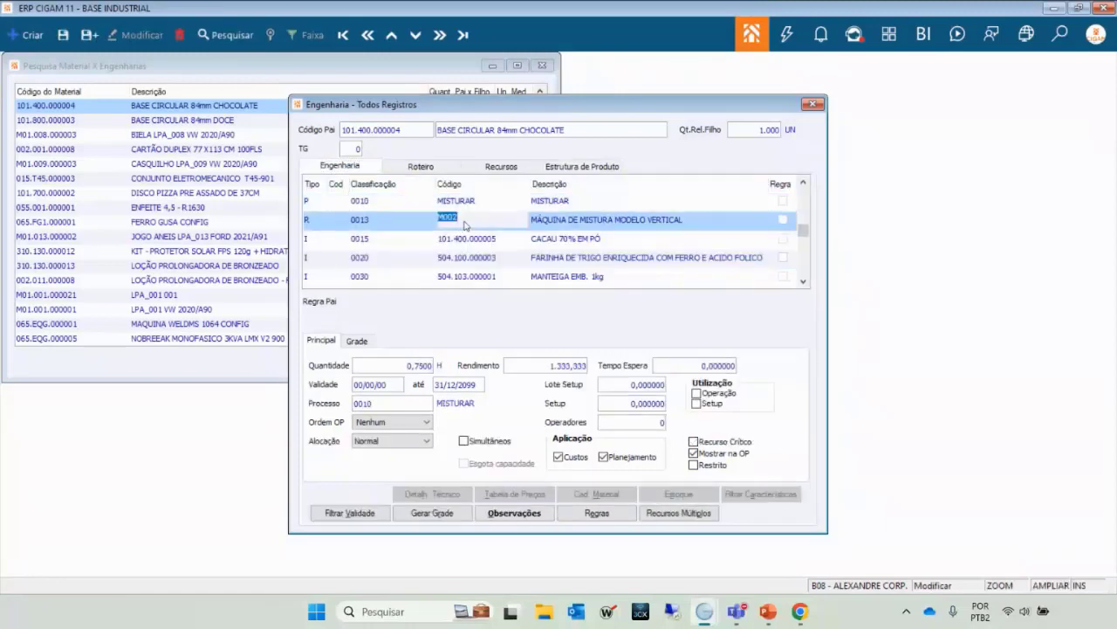
key("Down")
key("Down")
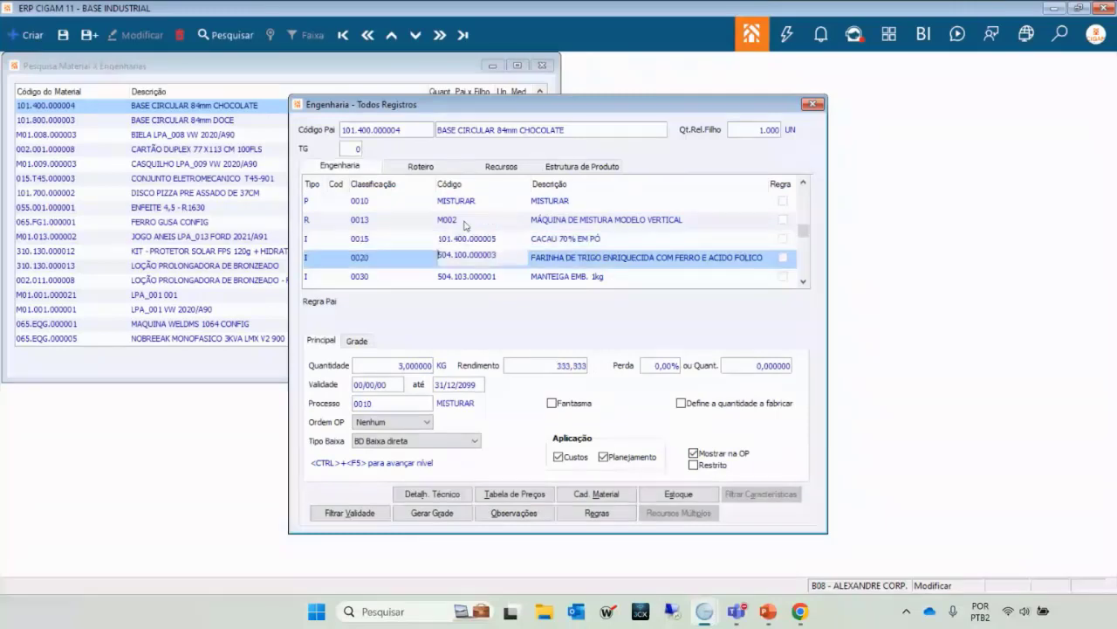
key("Down")
key("Up")
key("Up")
key("Up")
key("Up")
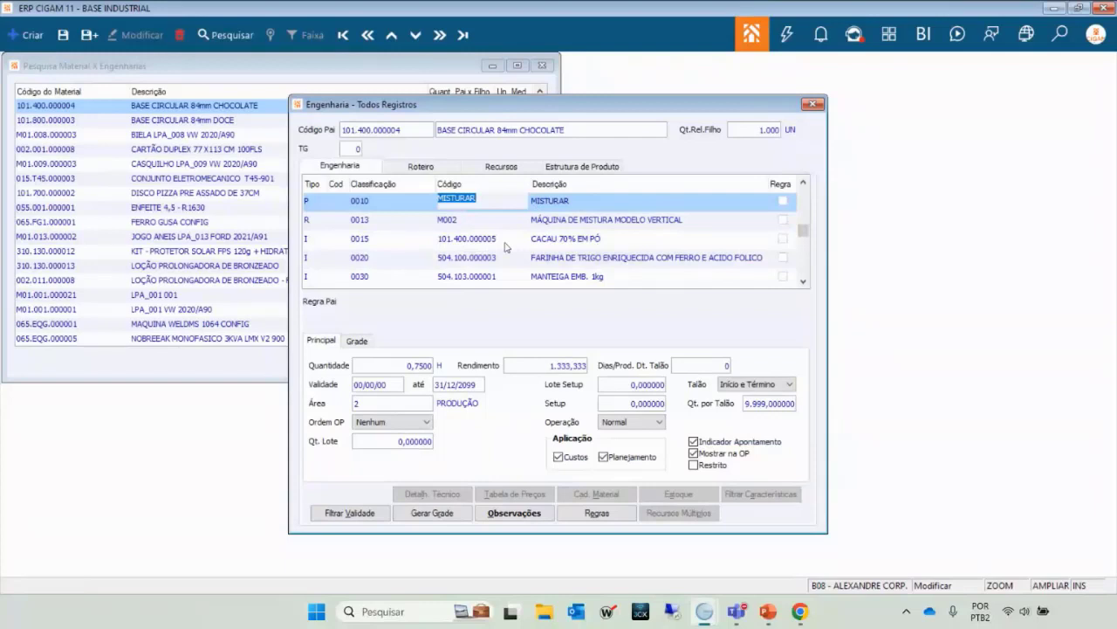
key("Down")
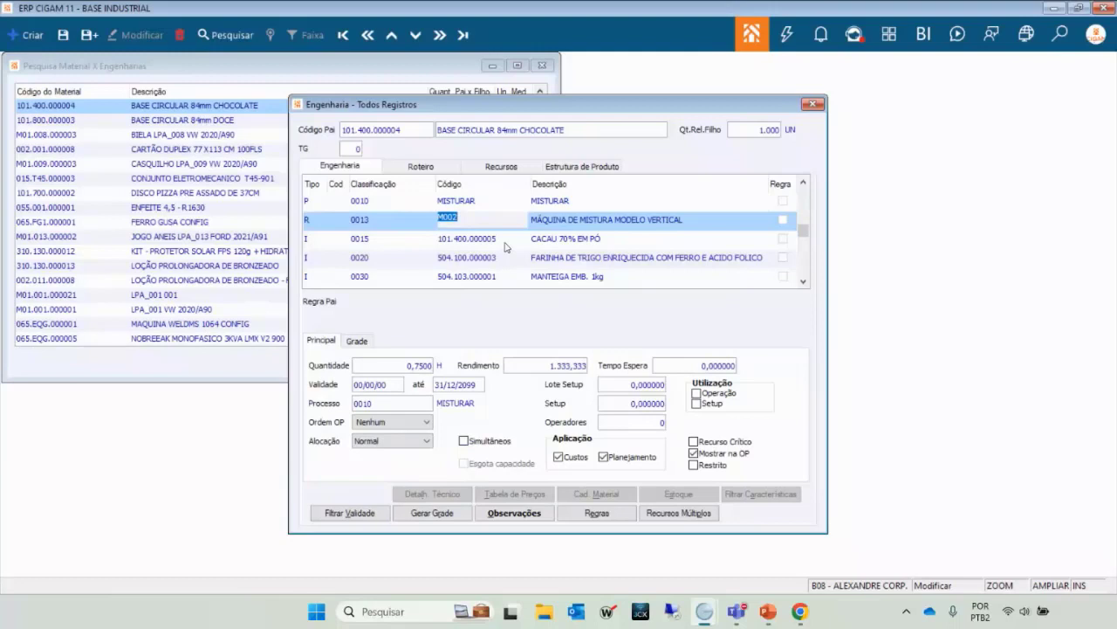
key("Down")
key("Up")
left_click(499, 241)
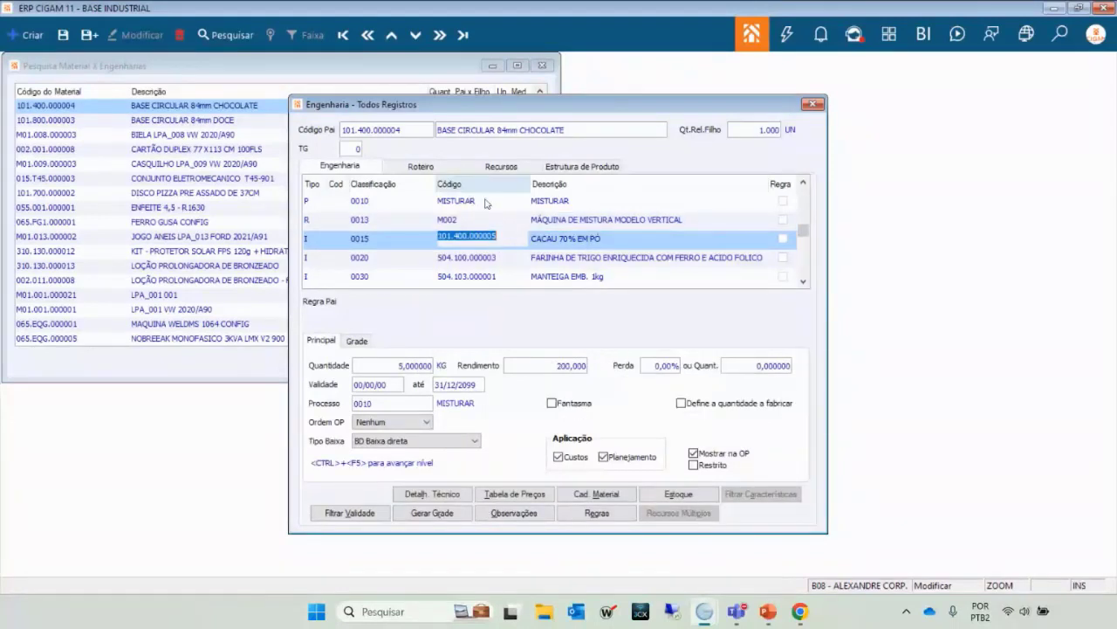
key("Down")
key("Down")
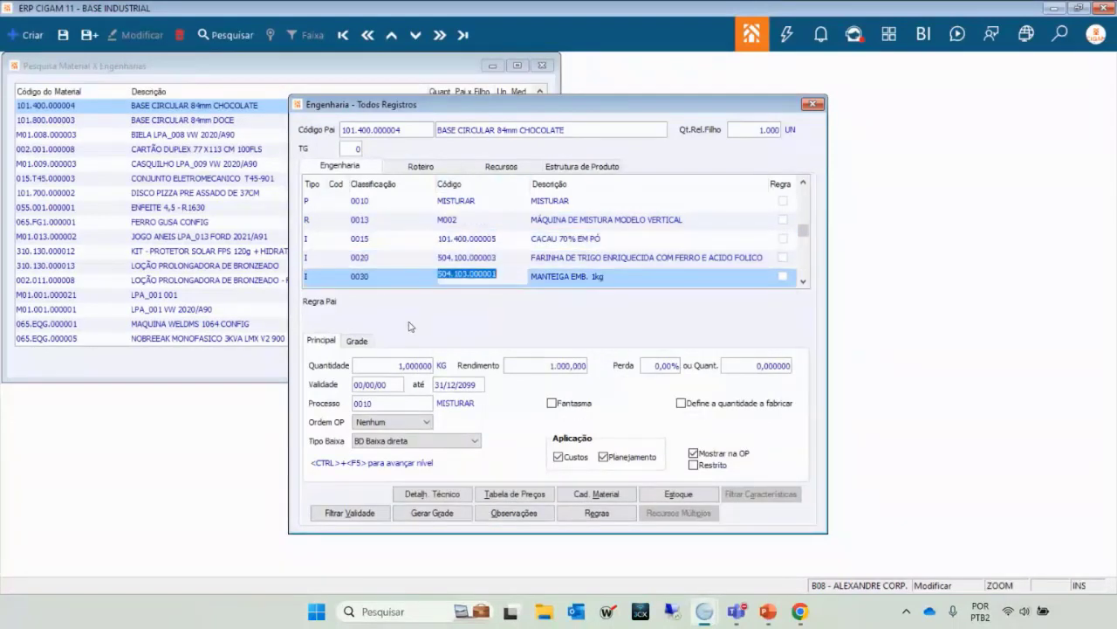
key("Up")
key("Up")
key("Up")
key("Up")
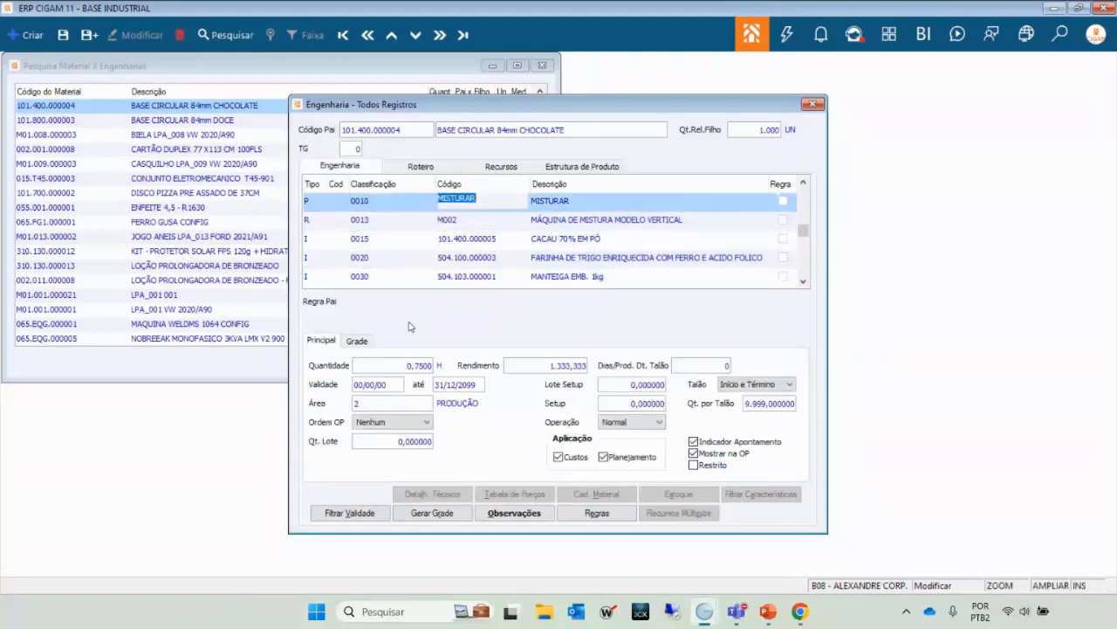
key("Down")
key("Down")
key("Down")
key("Down")
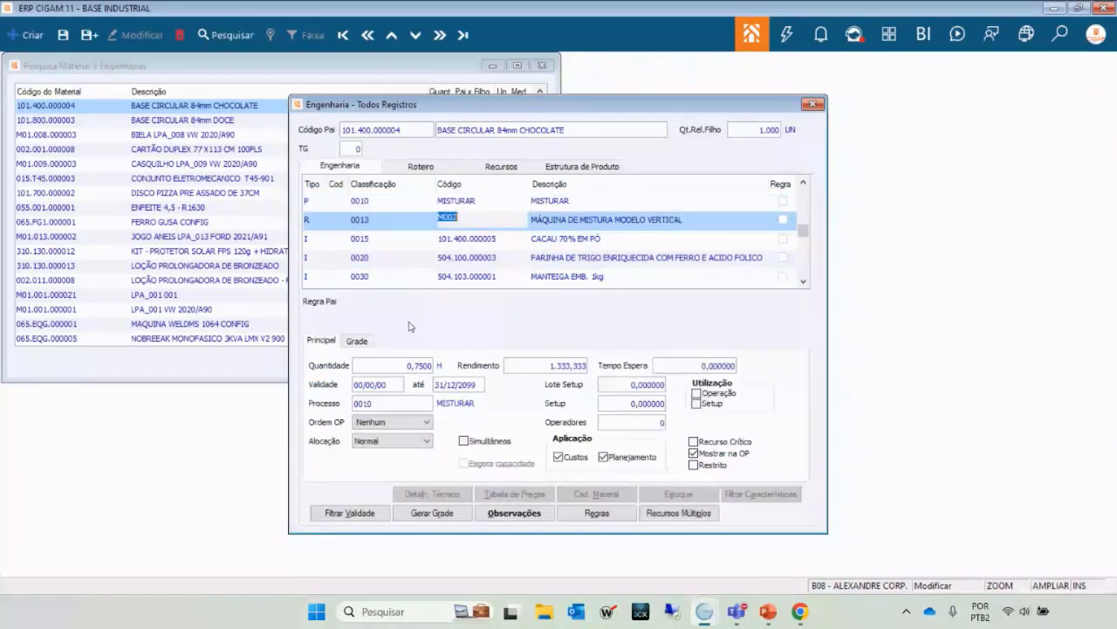
key("Down")
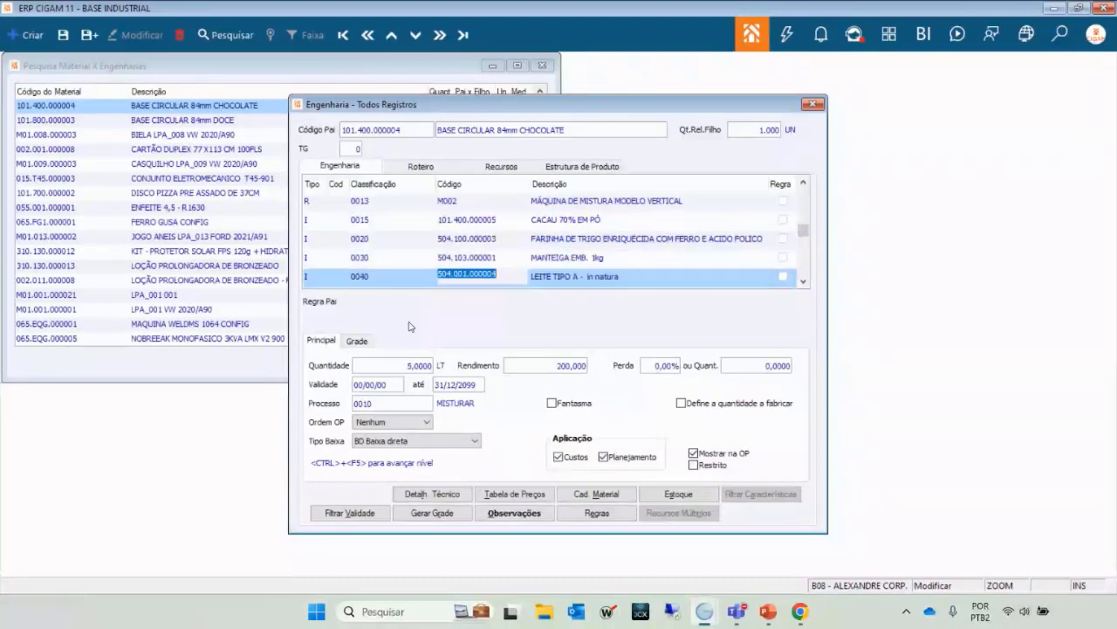
key("Down")
key("Down")
key("Down")
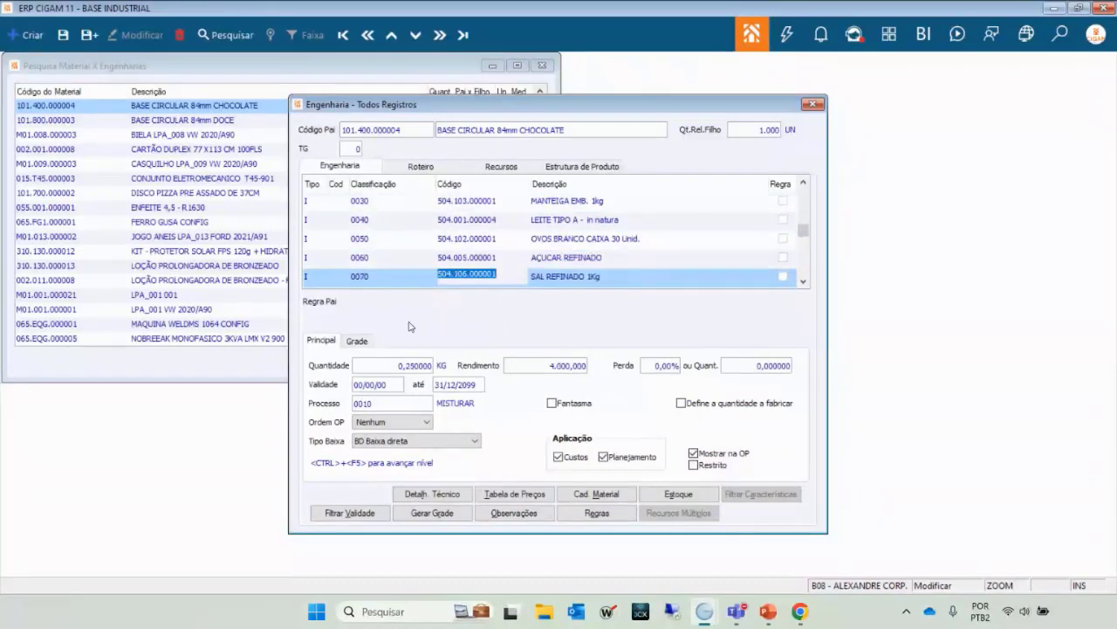
key("Down")
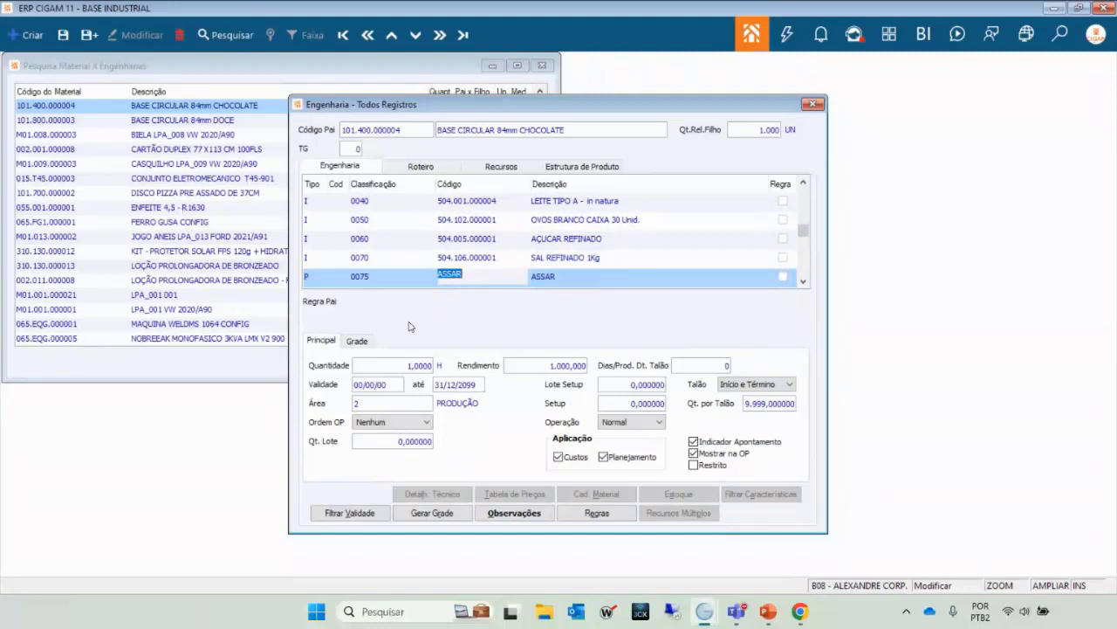
key("Down")
key("Up")
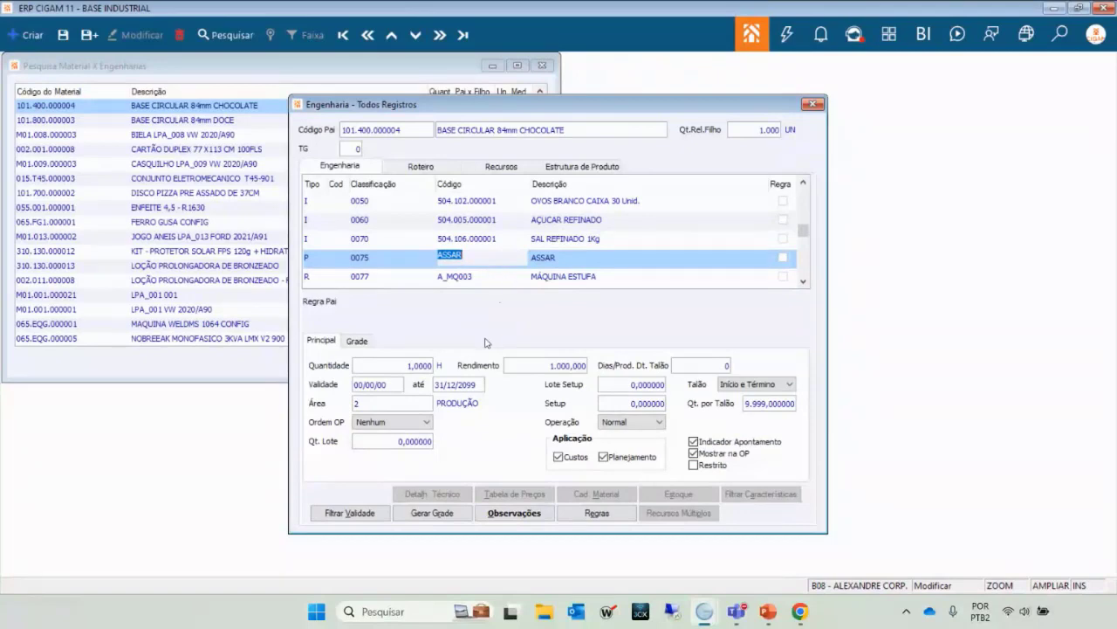
key("Down")
key("Down")
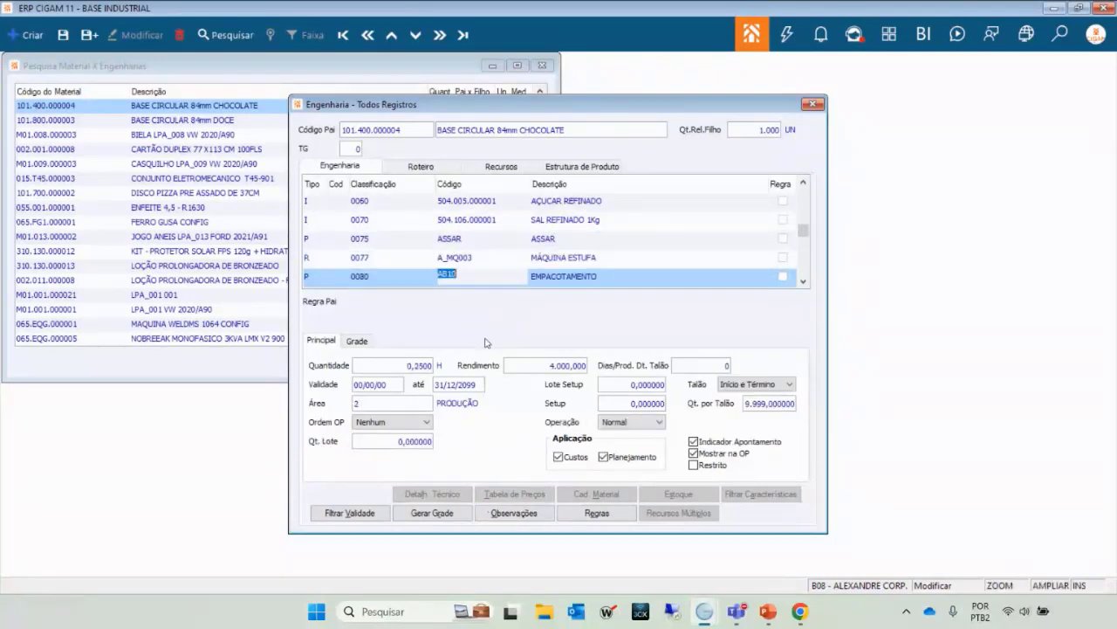
key("Down")
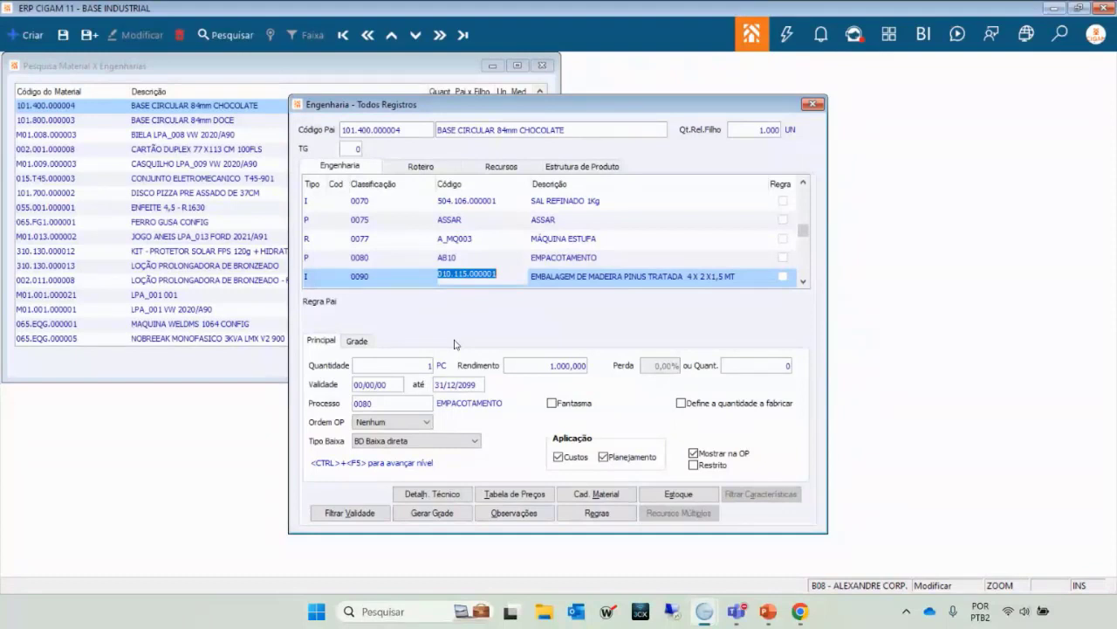
left_click(308, 202)
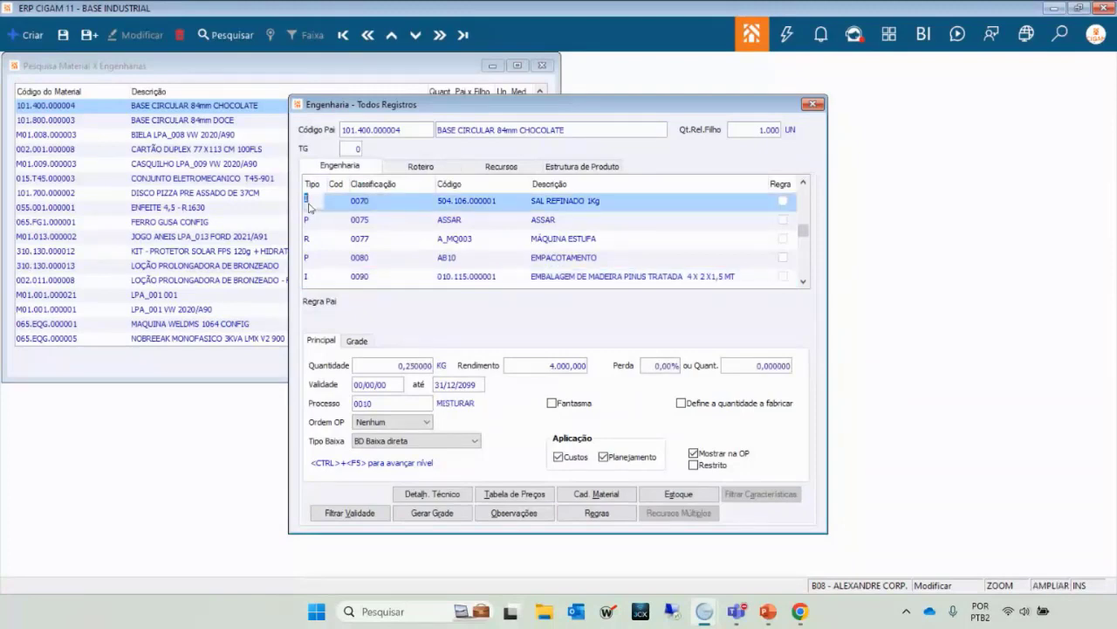
Check the PCP types list for a row, leaving it as Item.
double_click(308, 206)
key("Down")
key("Down")
key("Down")
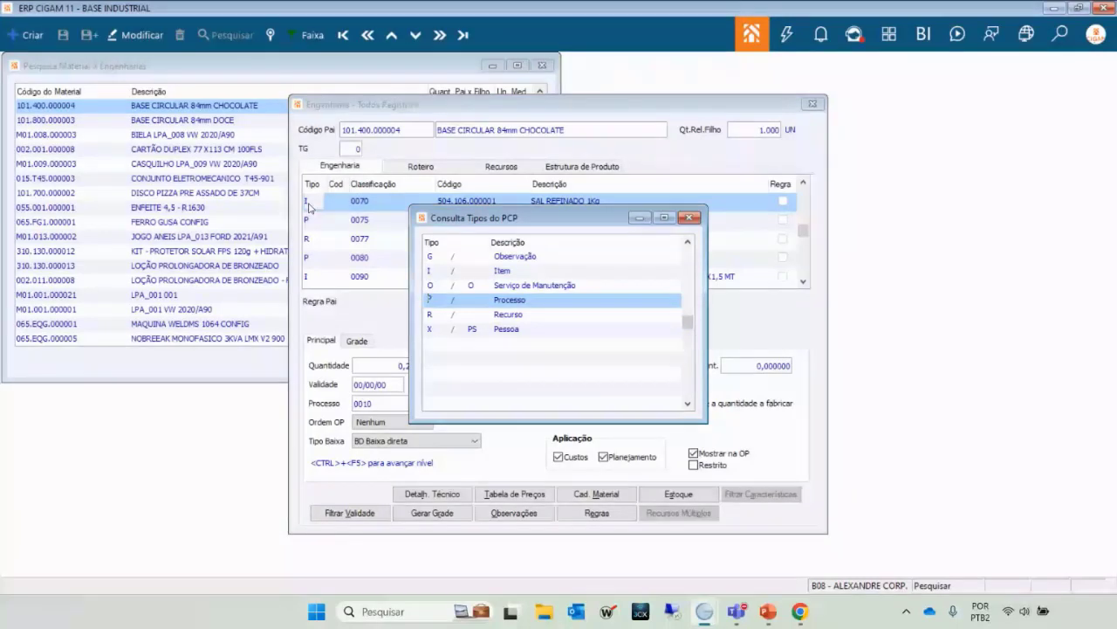
key("Escape")
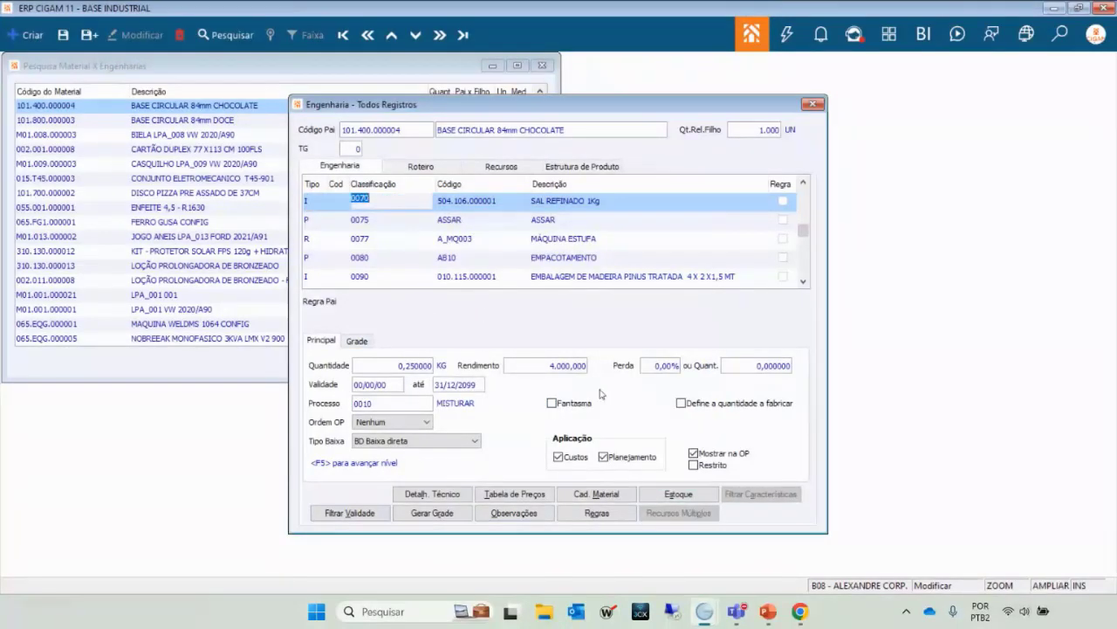
Browse the ASSAR, M002, LEITE TIPO A and SAL REFINADO 1Kg rows, then close the engineering window.
left_click(453, 223)
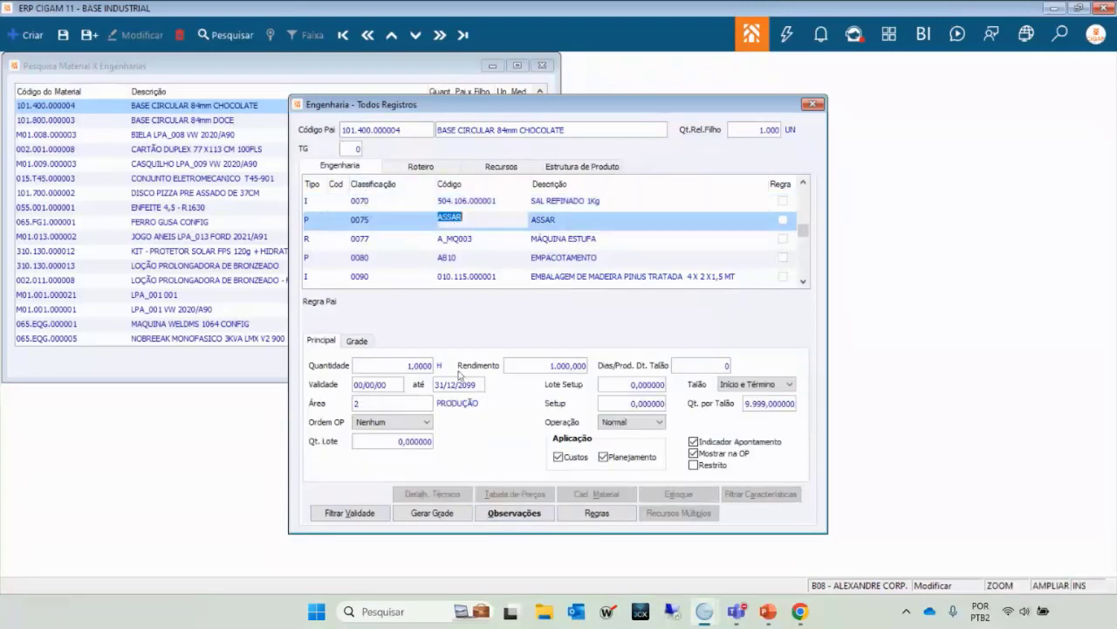
left_click(465, 202)
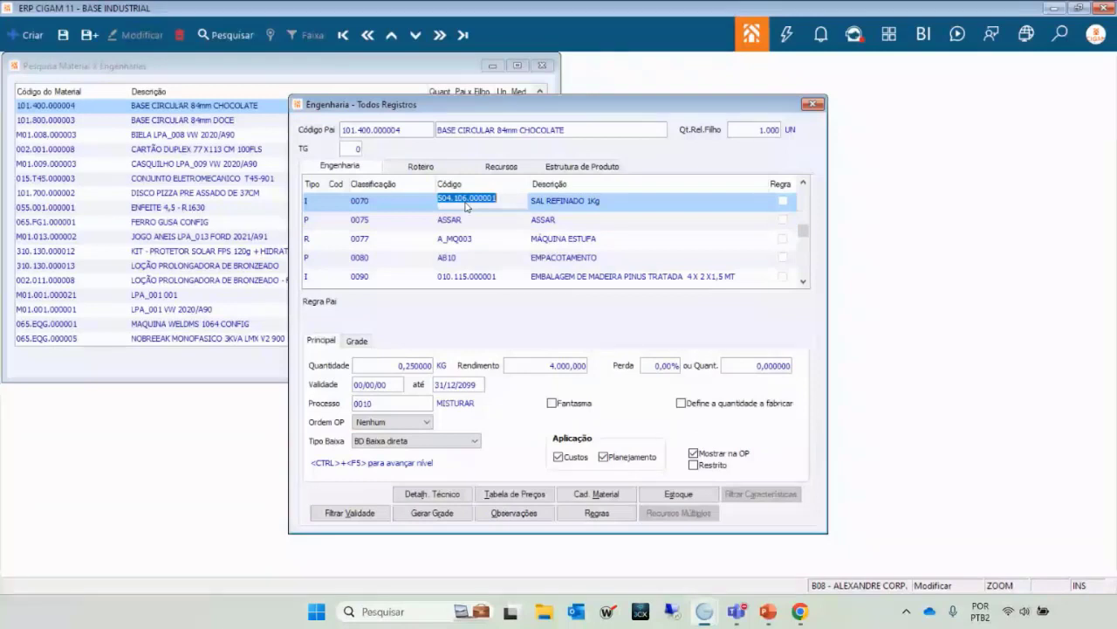
scroll(466, 206, "up", 4)
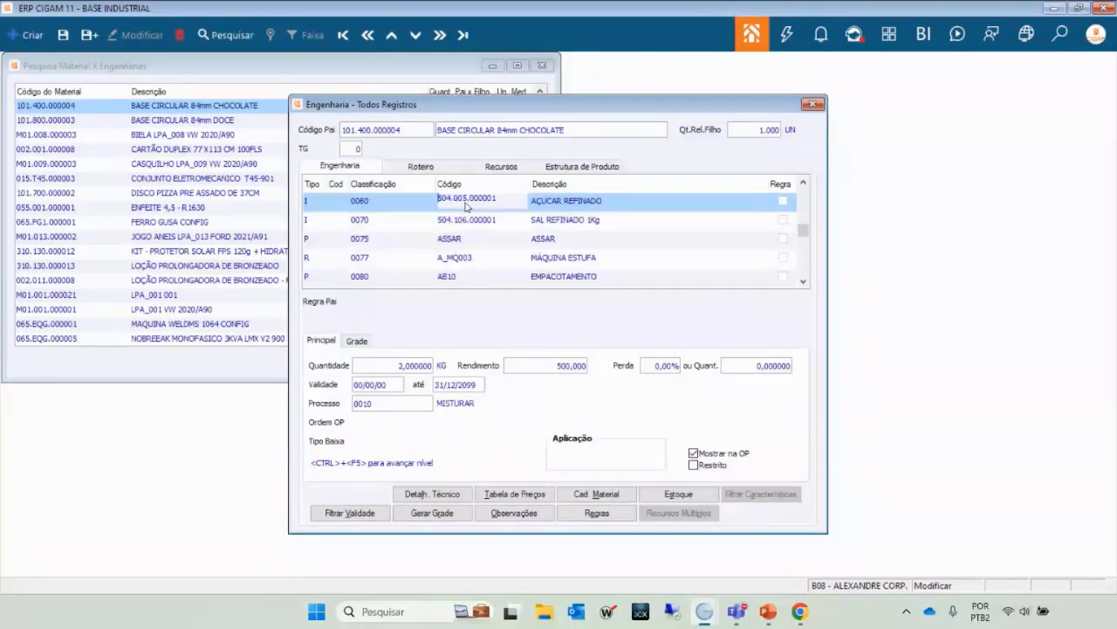
scroll(411, 211, "up", 4)
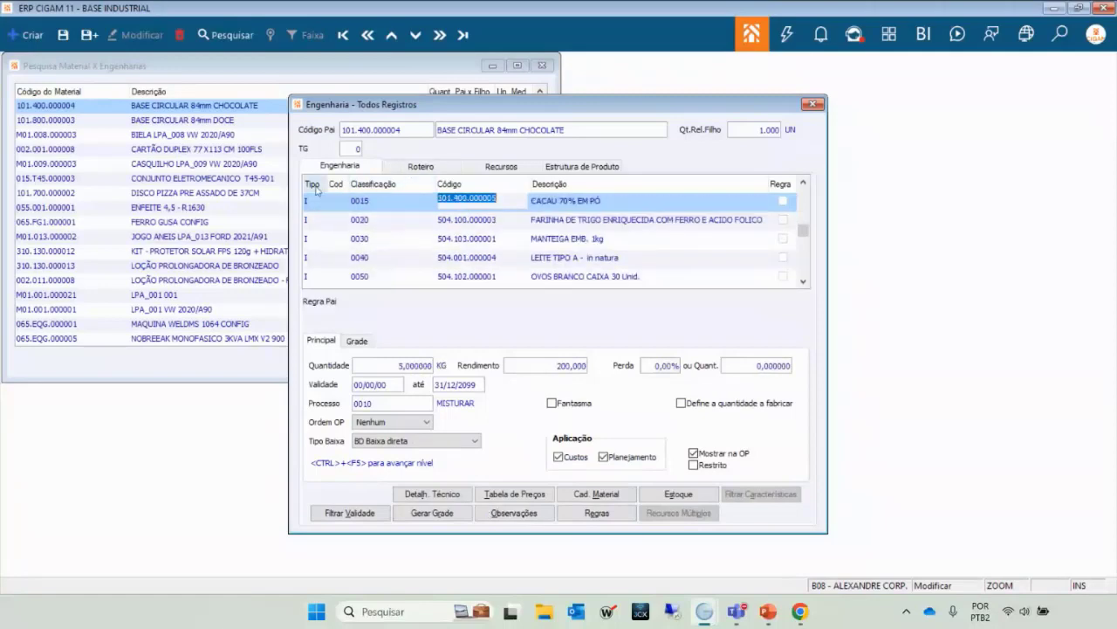
left_click(364, 222)
key("Down")
key("Down")
key("Down")
key("Down")
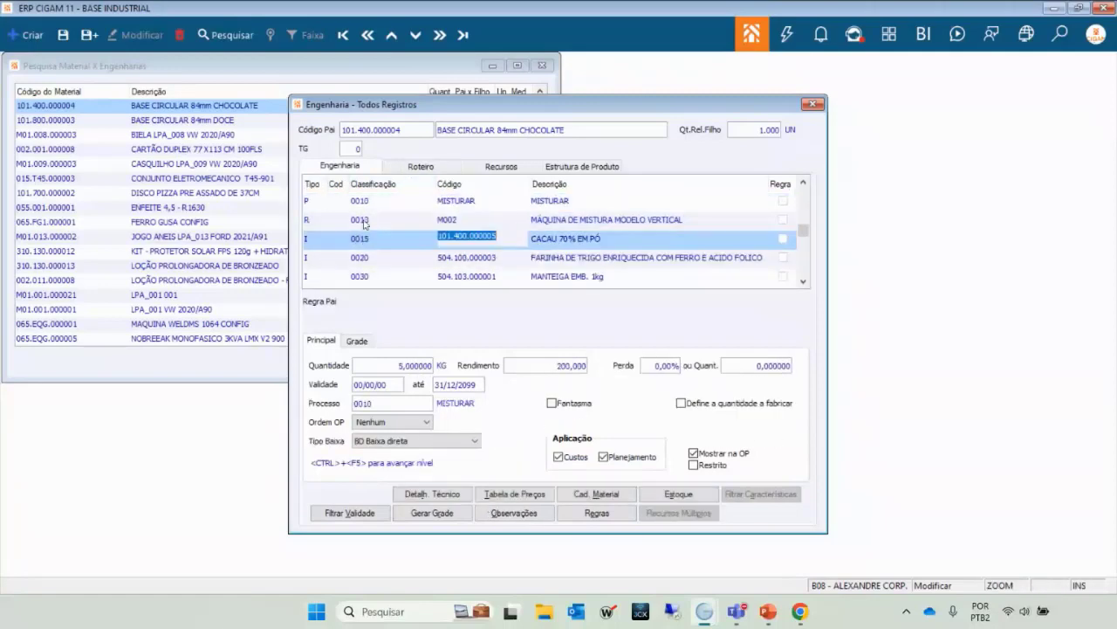
key("Down")
key("Down")
key("Down")
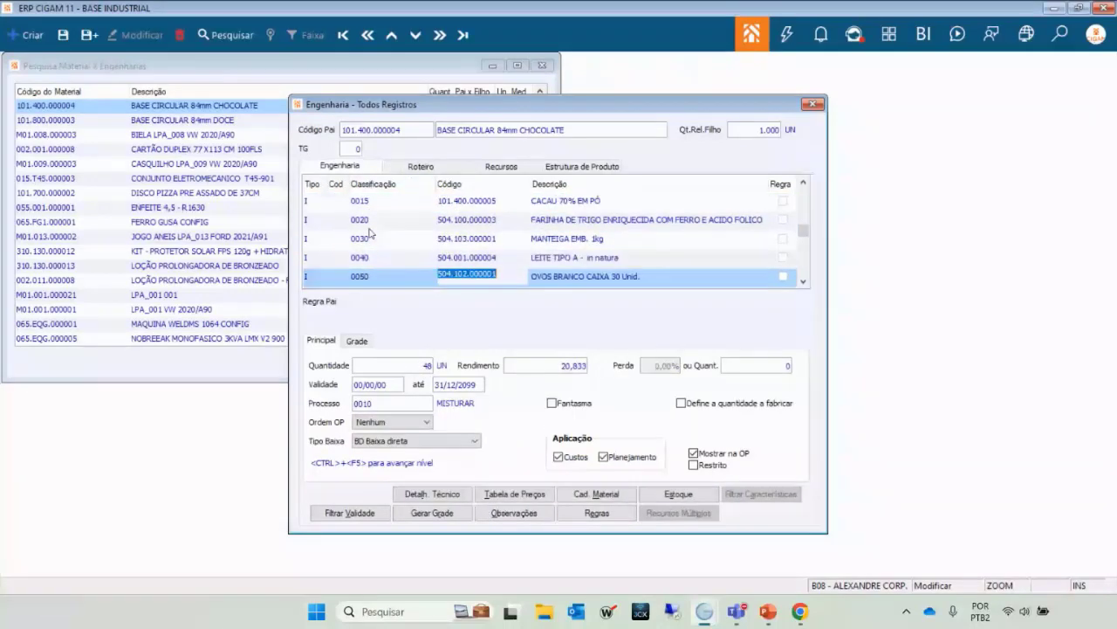
key("Down")
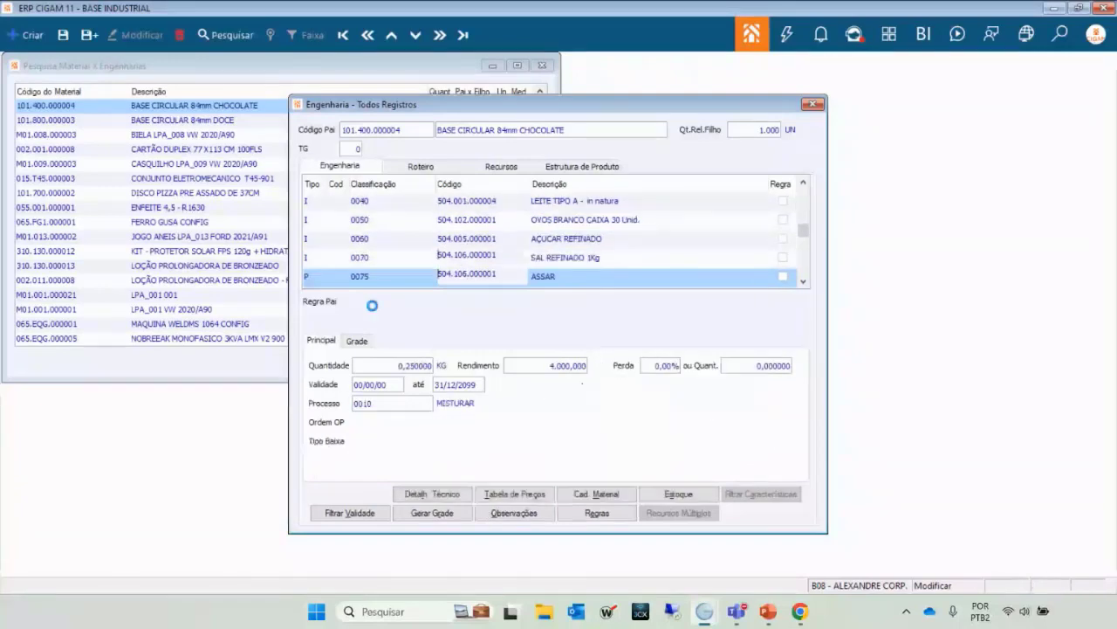
key("Up")
key("Up")
key("Up")
key("Up")
key("Up")
key("Up")
key("Up")
key("Up")
key("Up")
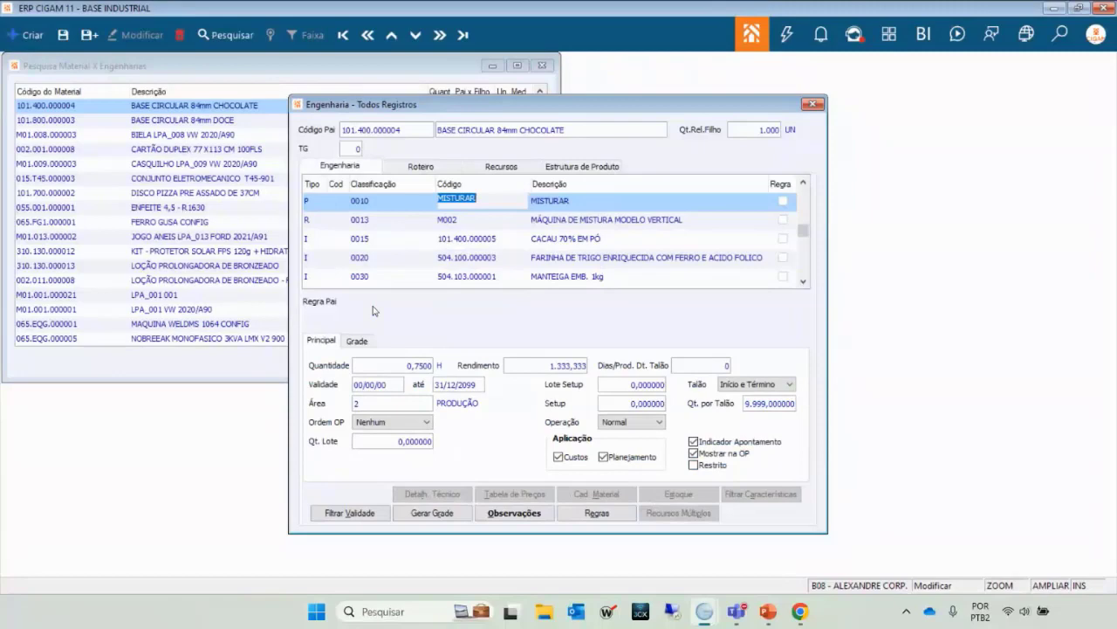
key("Escape")
key("Escape")
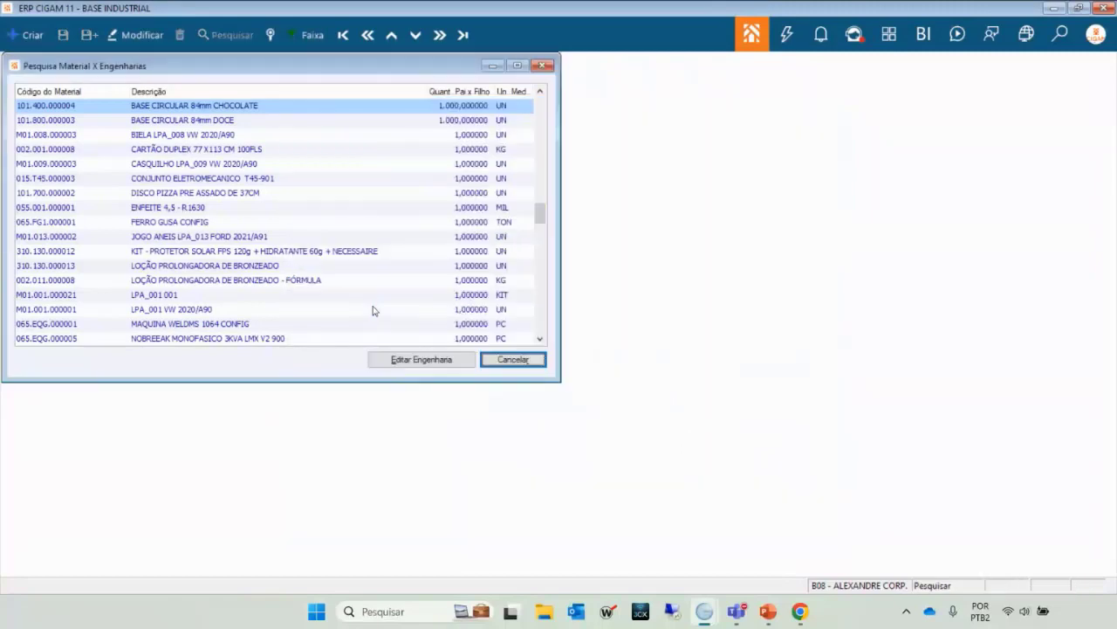
Edit the engineering of MAQUINA WELDMS 1064 CONFIG, showing 0010 MONTAGEM and its MONOBLOCO components.
left_click(148, 206)
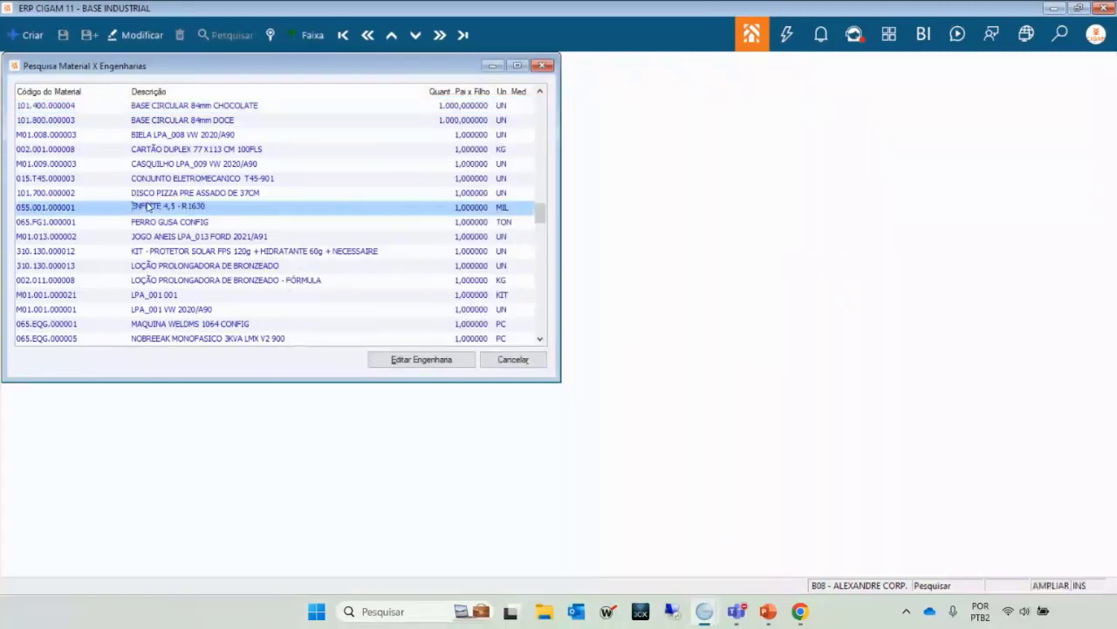
scroll(148, 207, "down", 5)
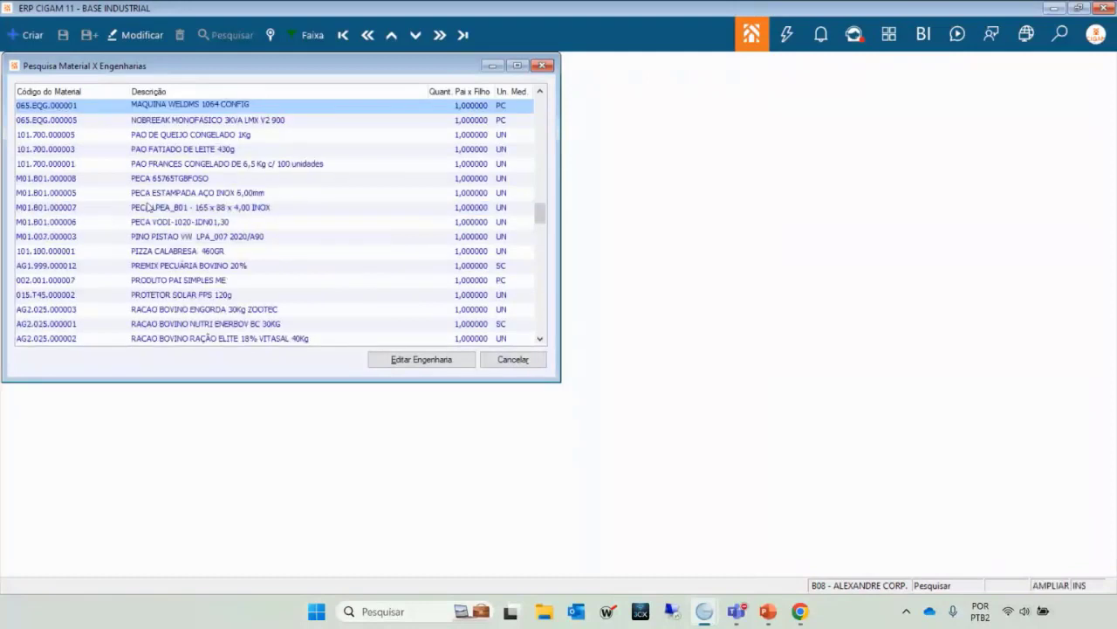
left_click(392, 361)
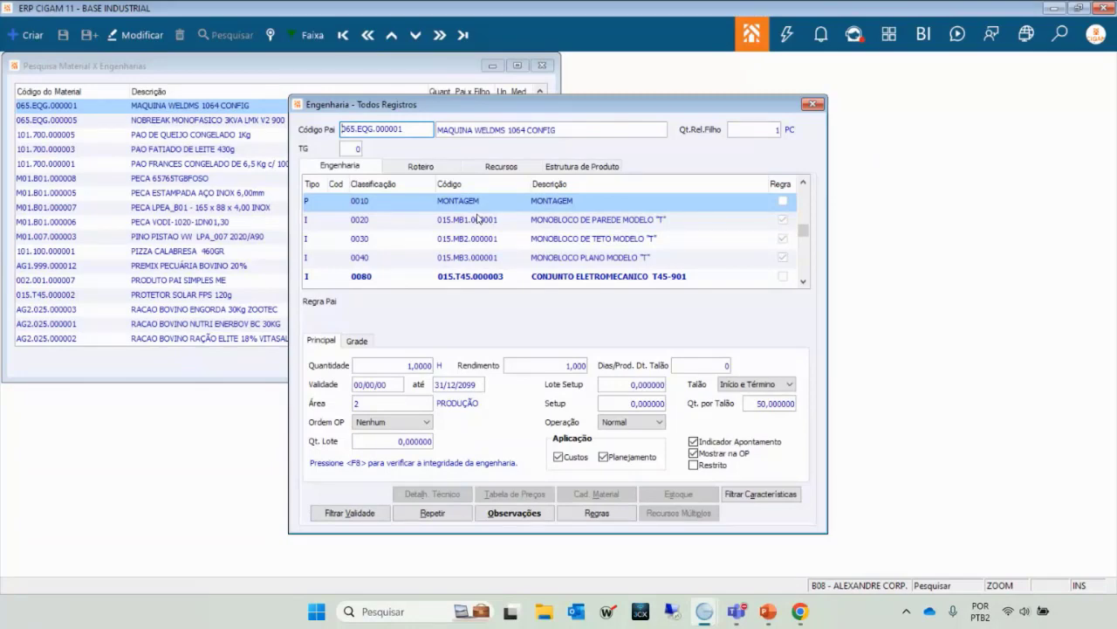
In the Engenharia grid, compare Regra Pai for the 0020 wall, 0030 roof and 0040 flat monobloco rows.
key("Tab")
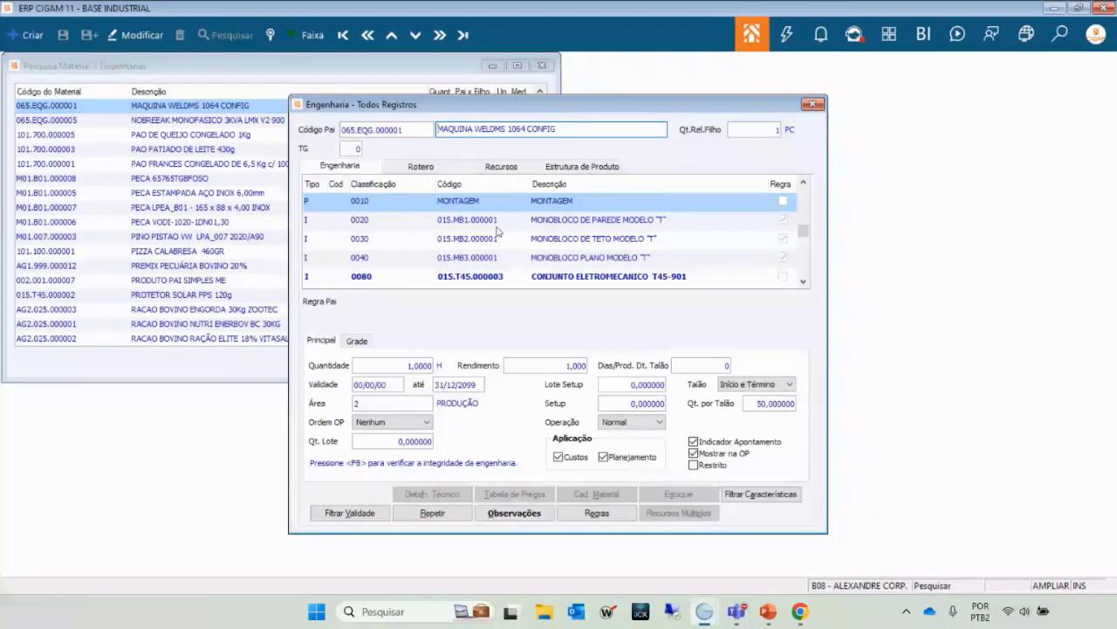
key("Tab")
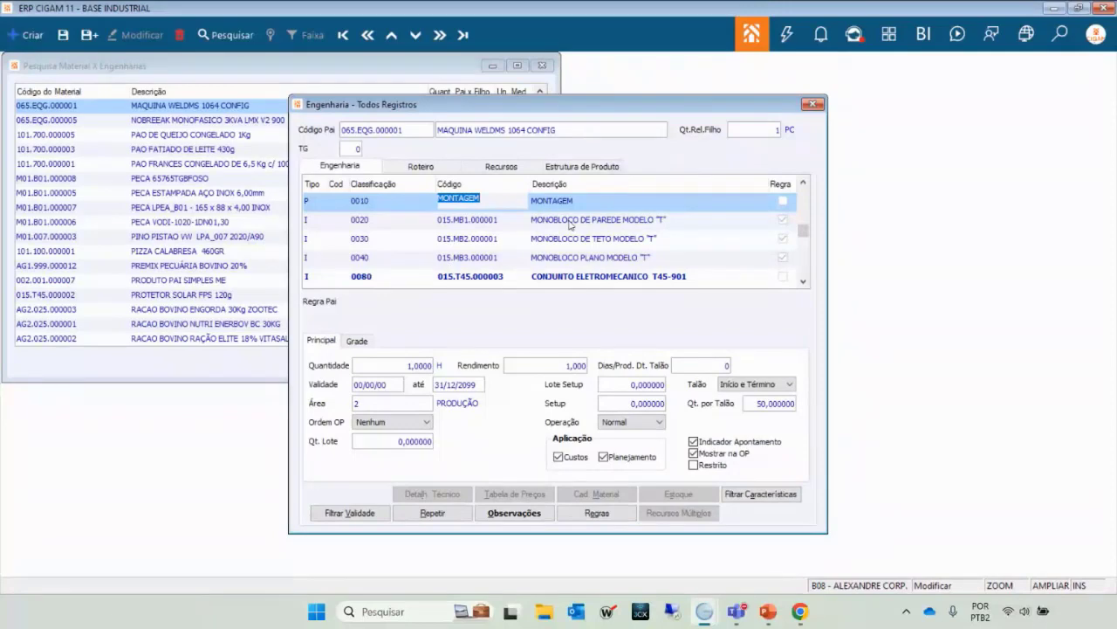
left_click(570, 225)
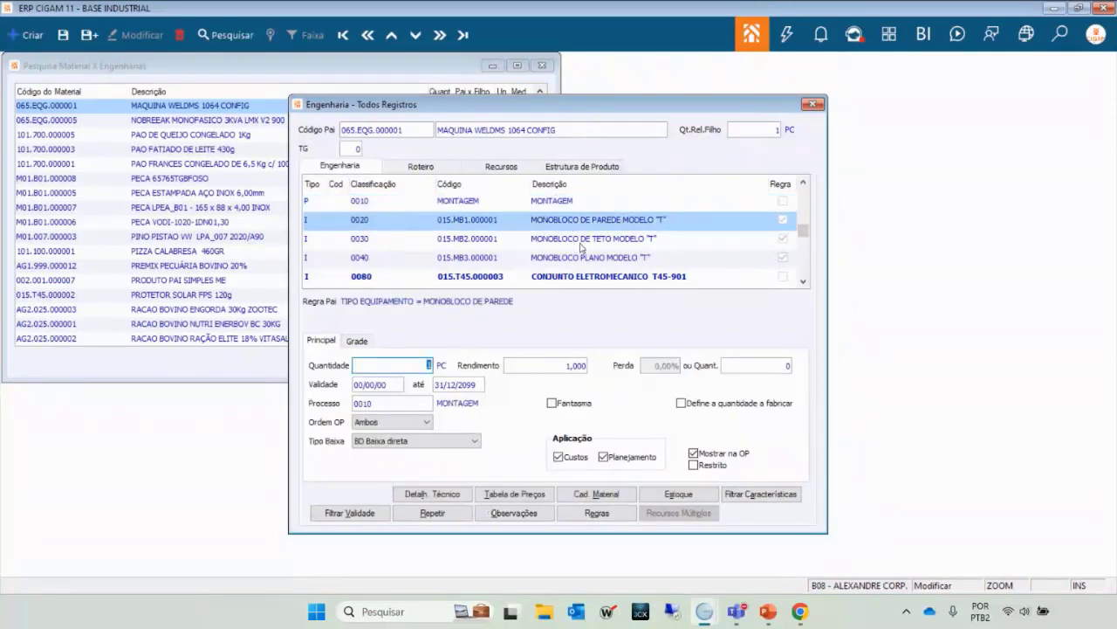
left_click(580, 244)
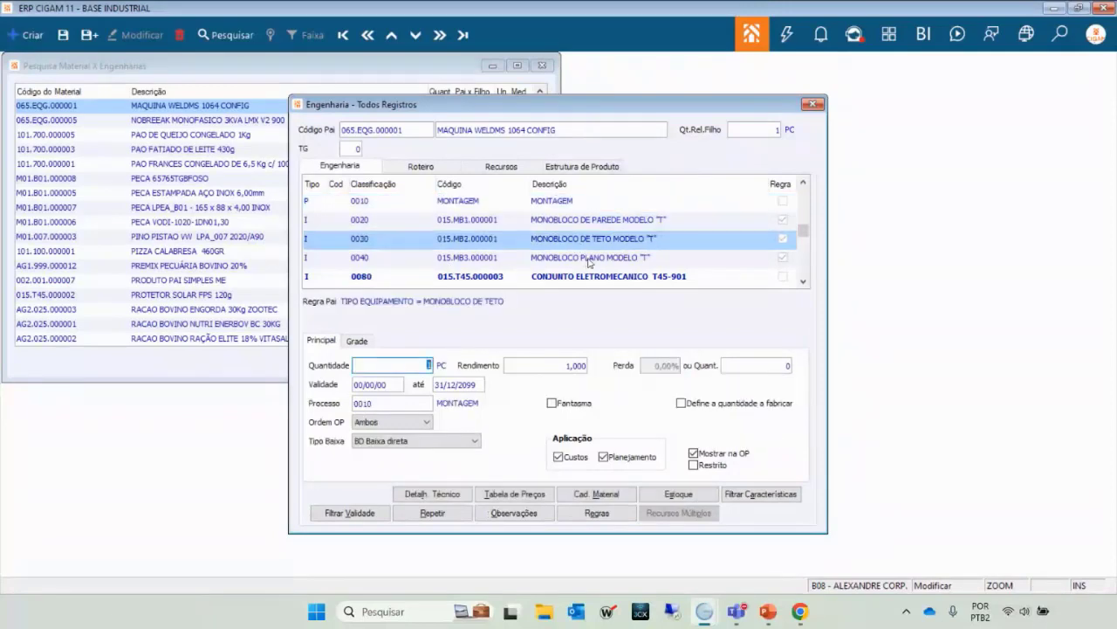
left_click(589, 261)
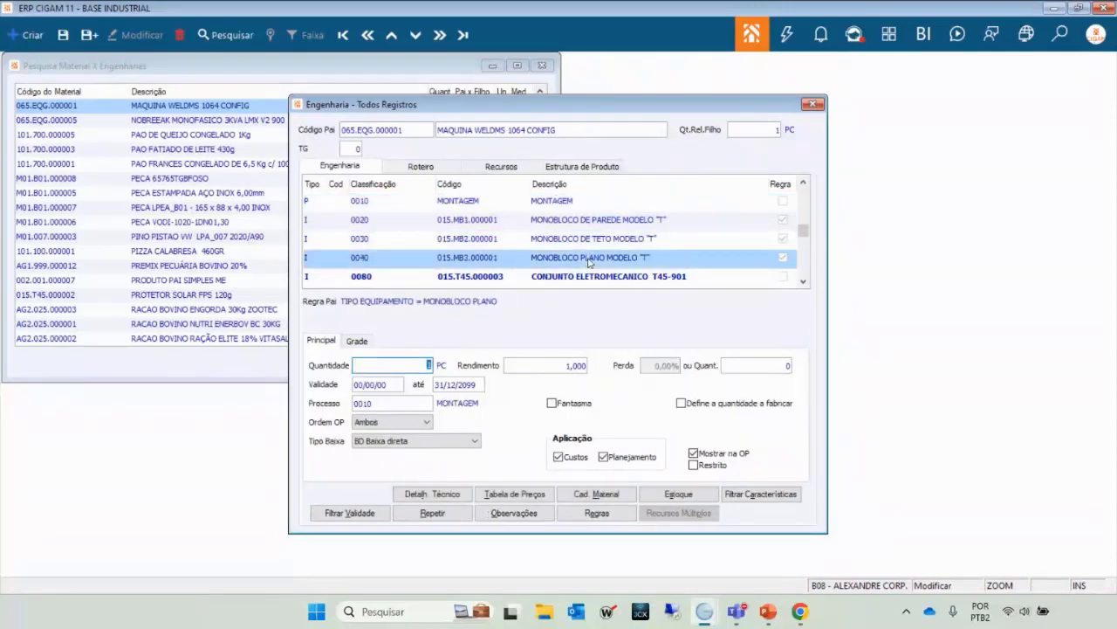
left_click(566, 222)
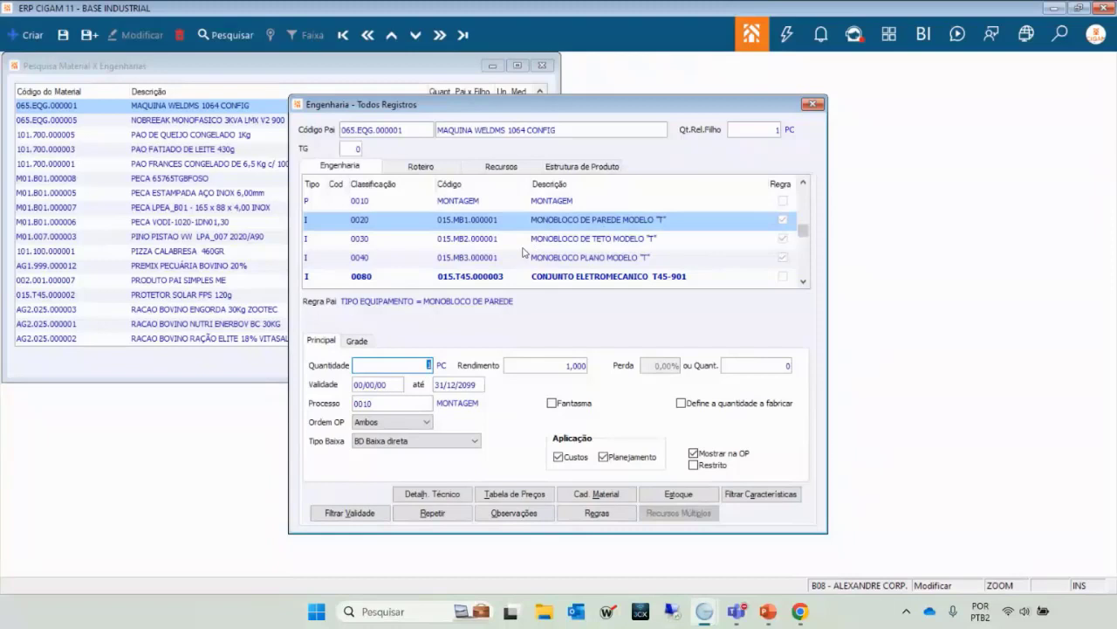
left_click(607, 245)
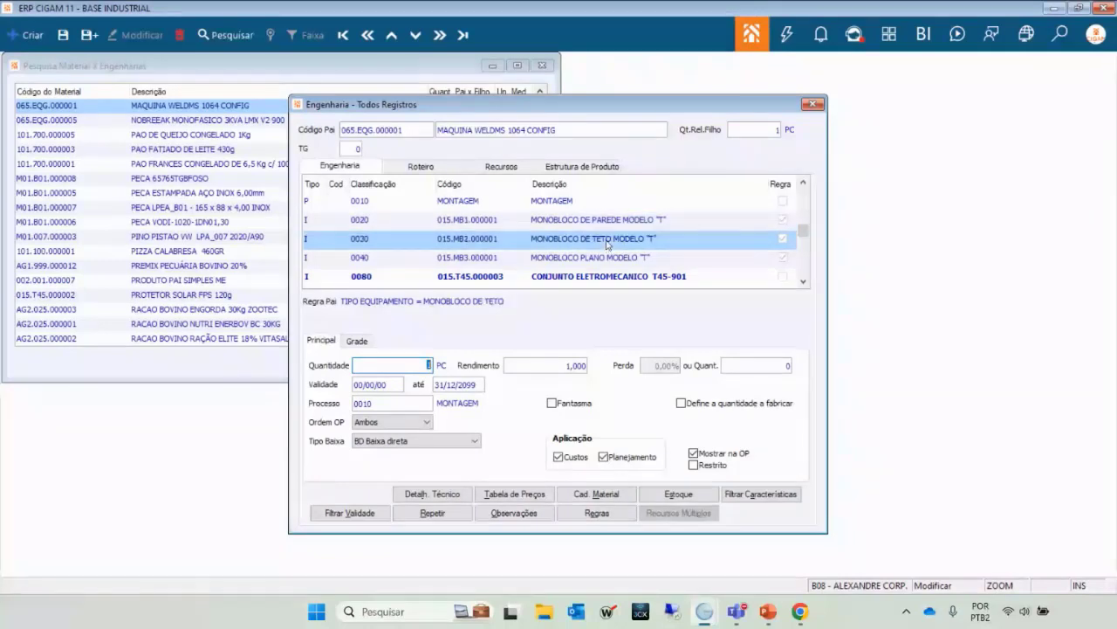
left_click(609, 260)
key("Up")
key("Up")
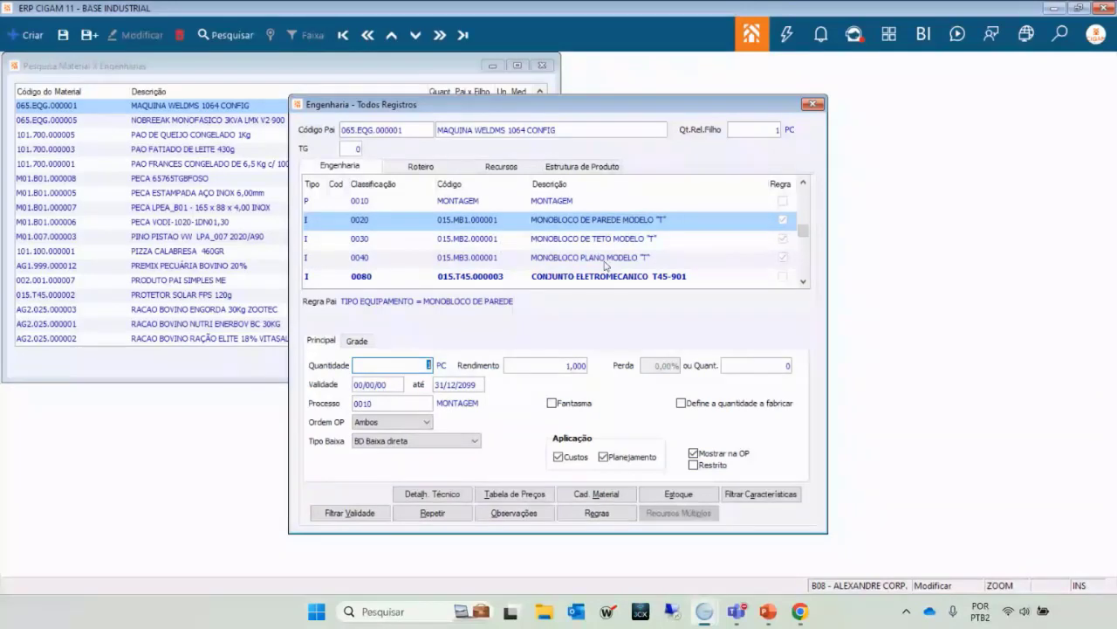
Look at the packaging items at the end of the structure, then reselect row 0020 MONOBLOCO DE PAREDE.
left_click(461, 136)
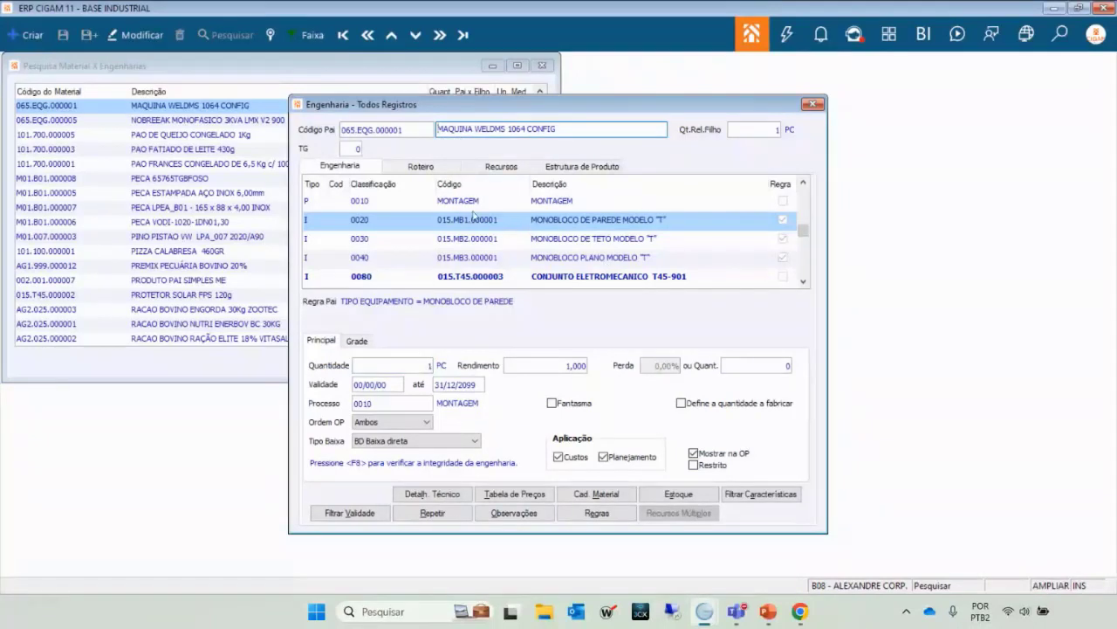
scroll(549, 228, "down", 5)
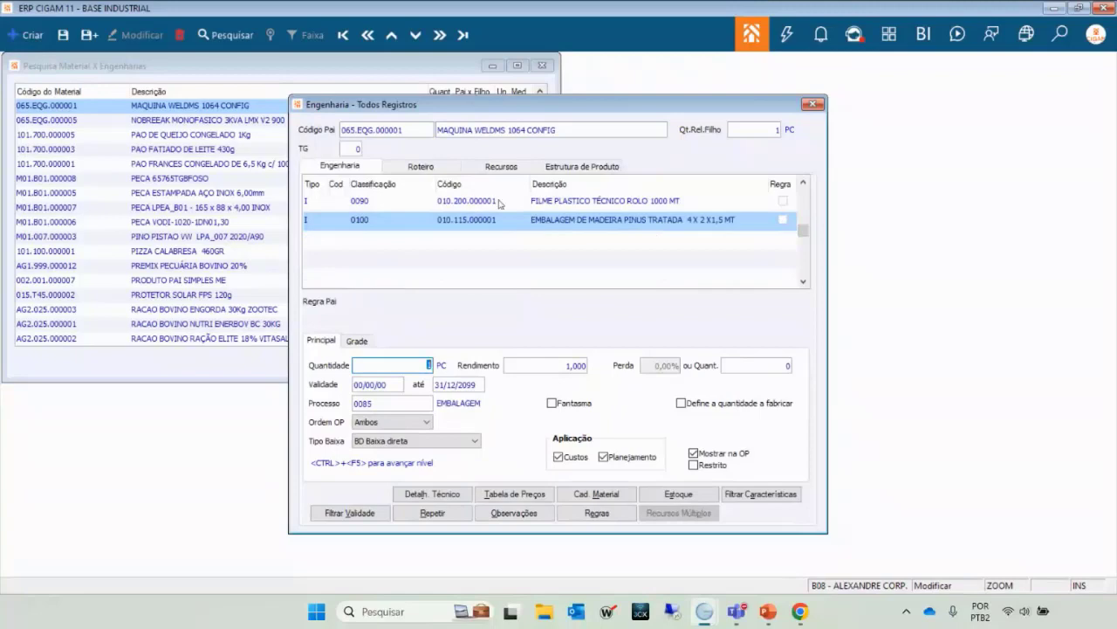
left_click(470, 200)
scroll(469, 208, "up", 5)
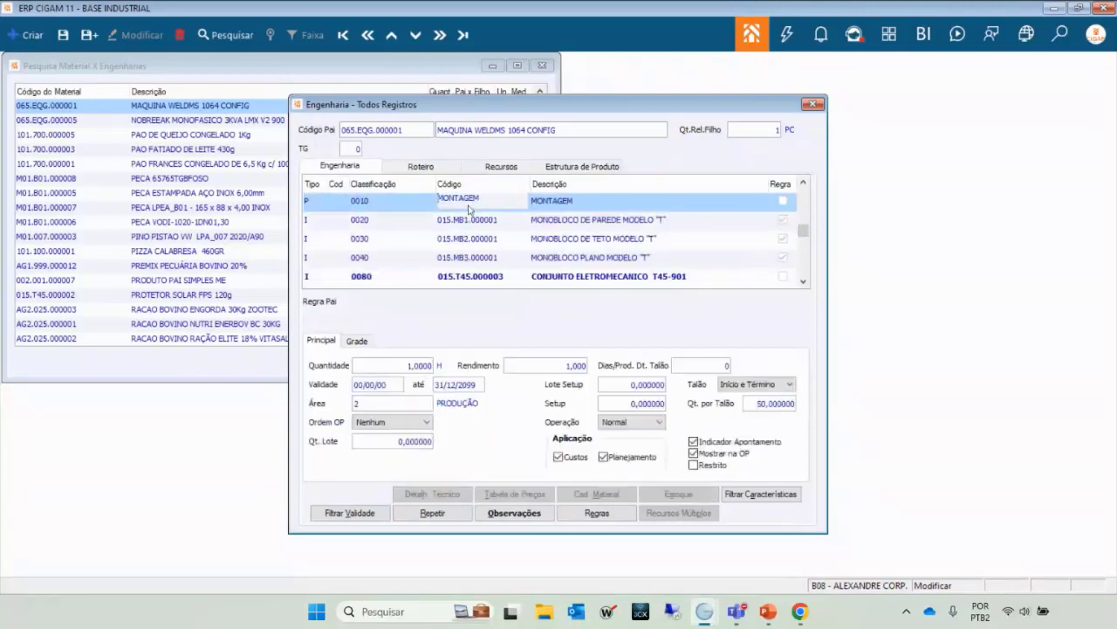
left_click(468, 211)
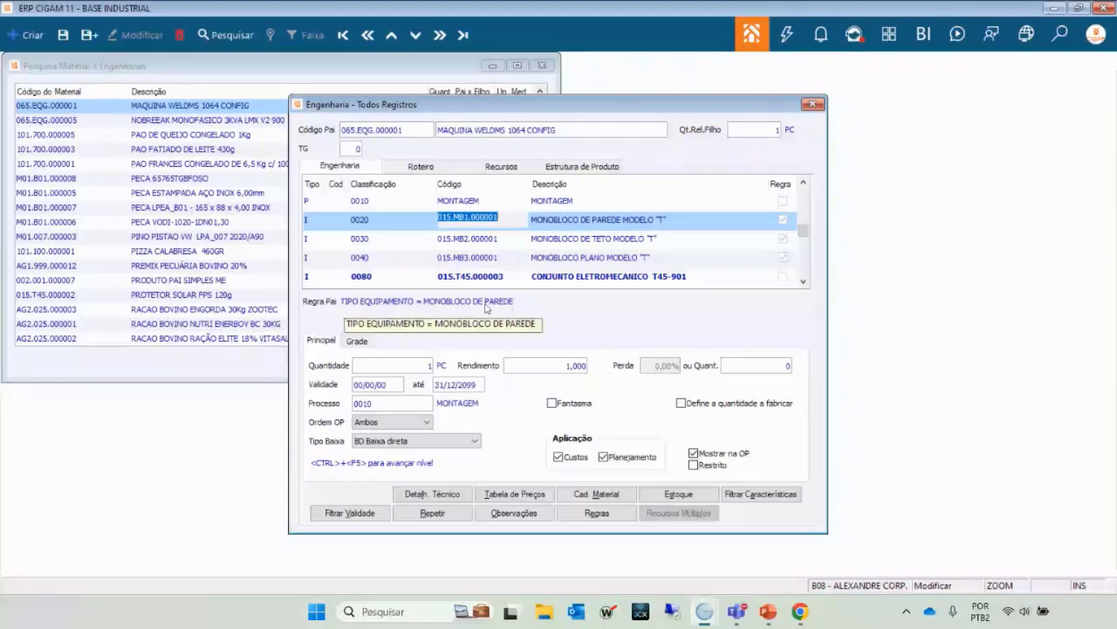
left_click(597, 513)
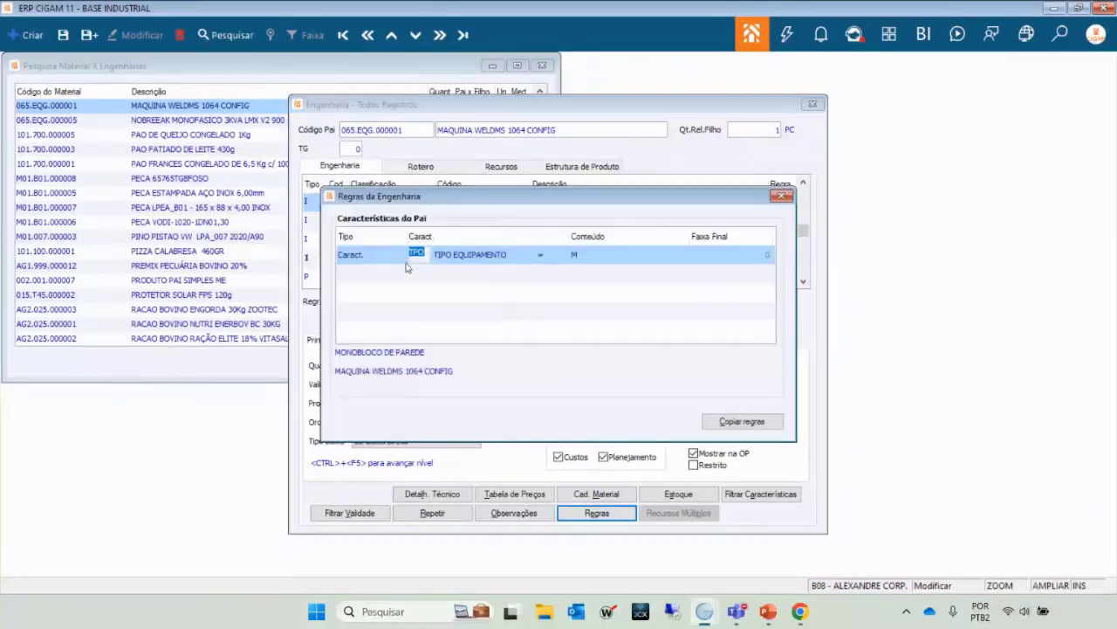
key("F2")
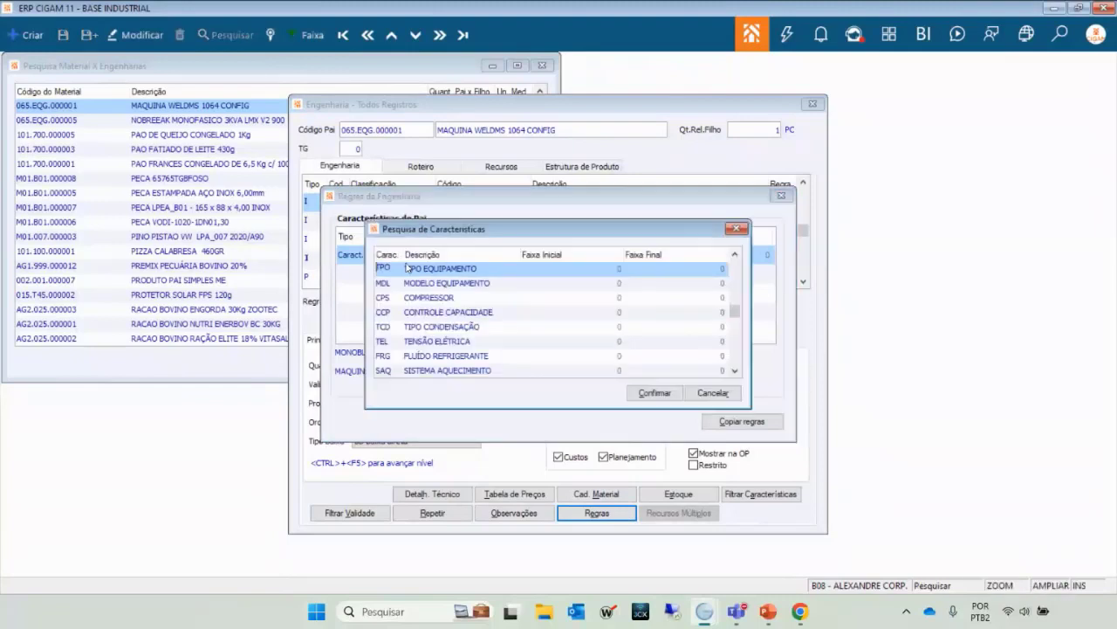
key("Down")
key("Down")
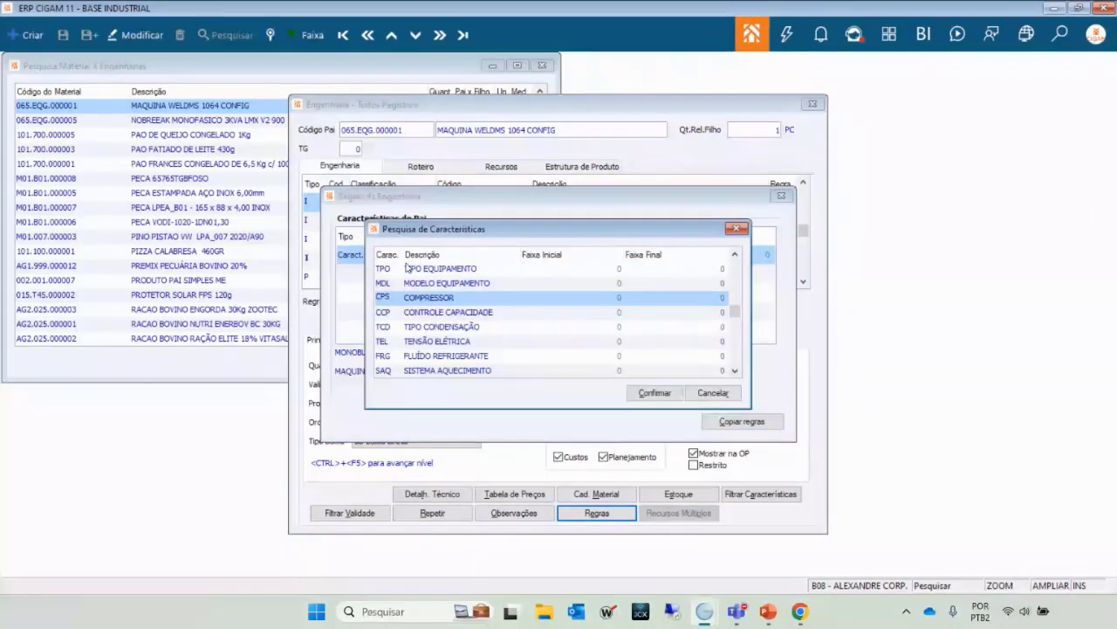
key("Up")
key("Up")
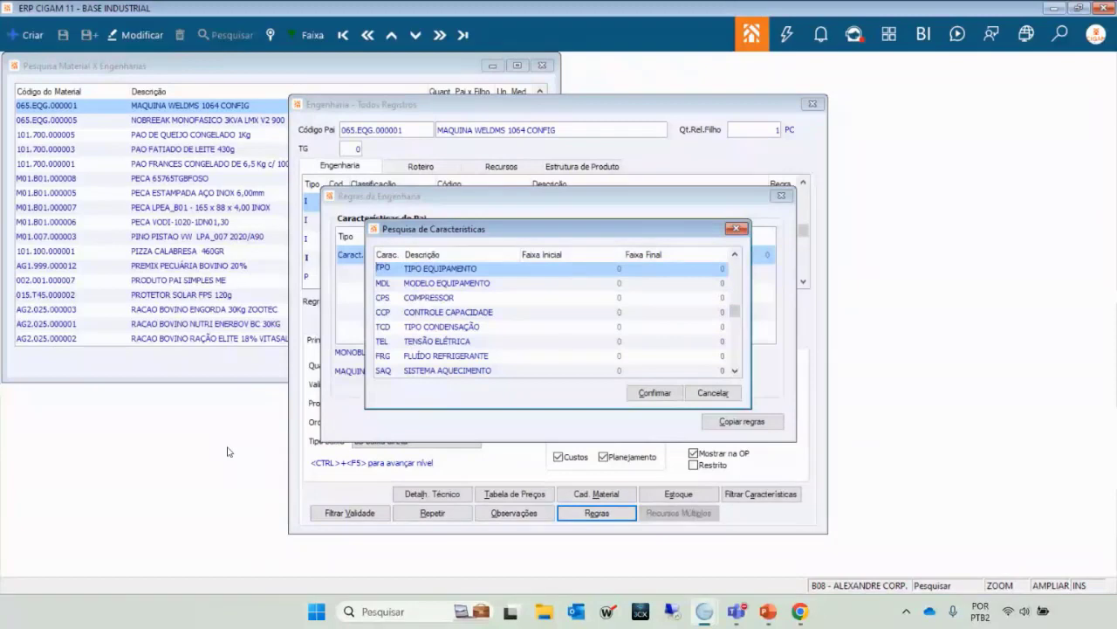
key("Down")
key("Down")
key("Down")
key("Down")
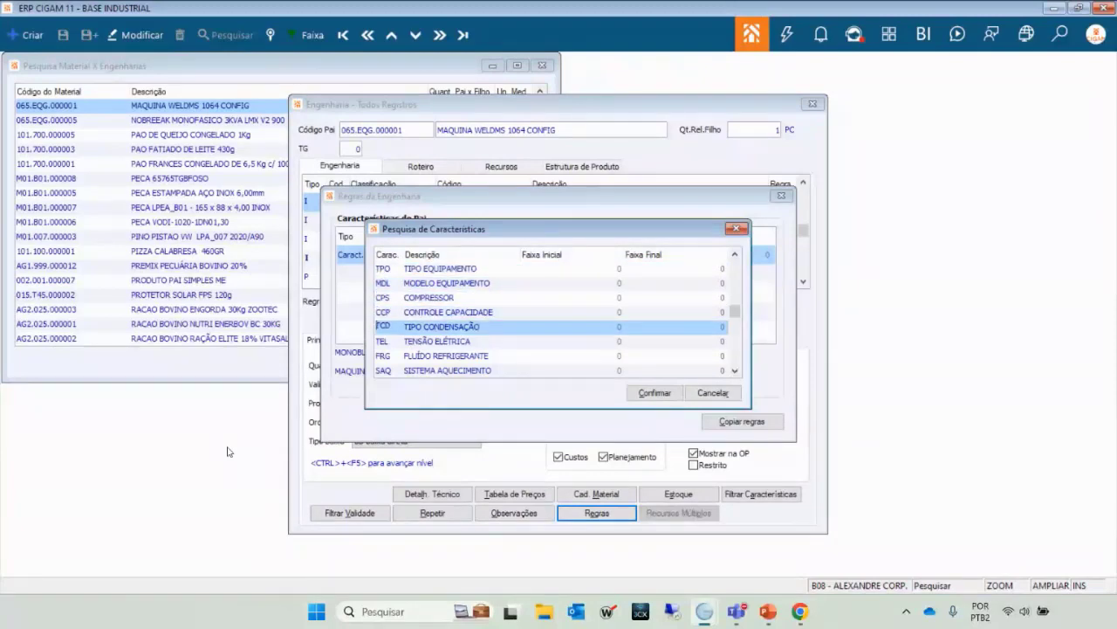
key("Down")
key("Escape")
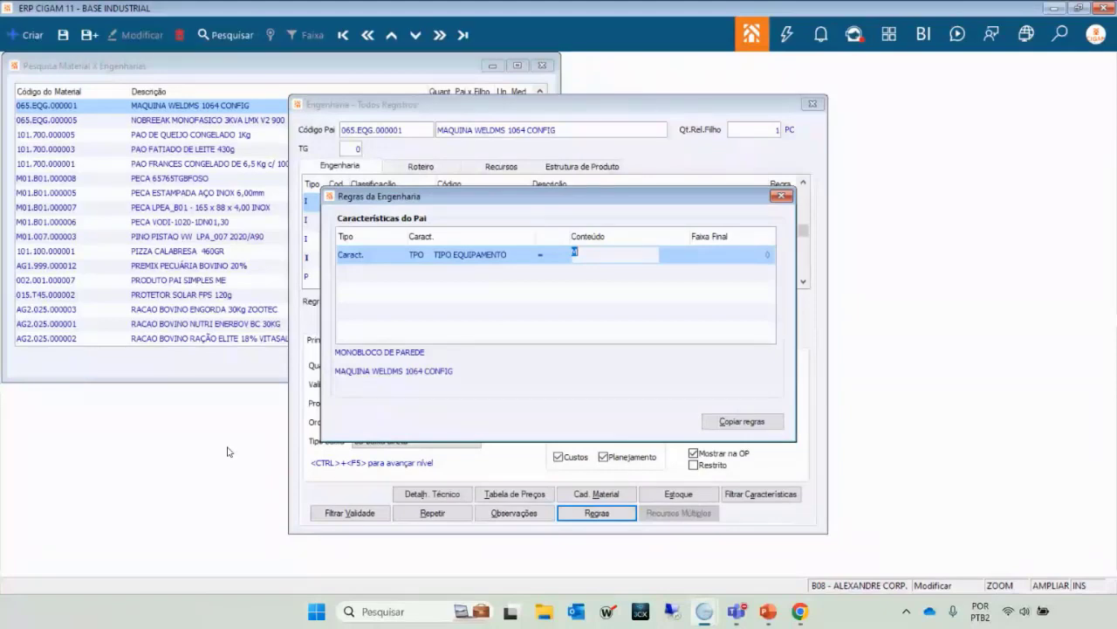
key("Return")
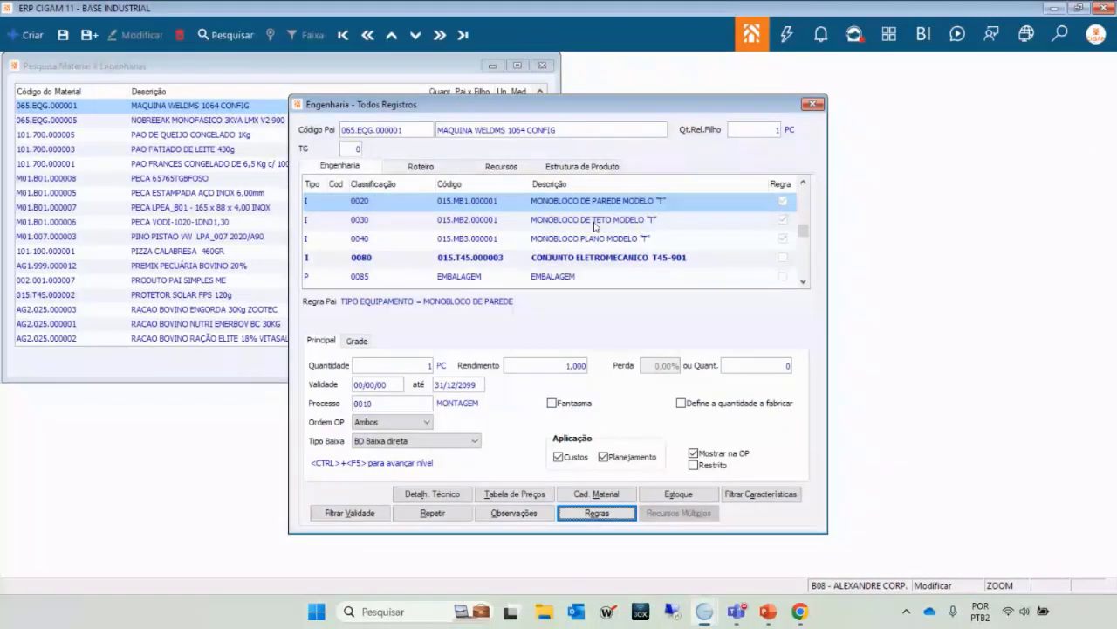
Compare the roof and flat monobloco parent rules, then return to the wall monobloco row.
key("Tab")
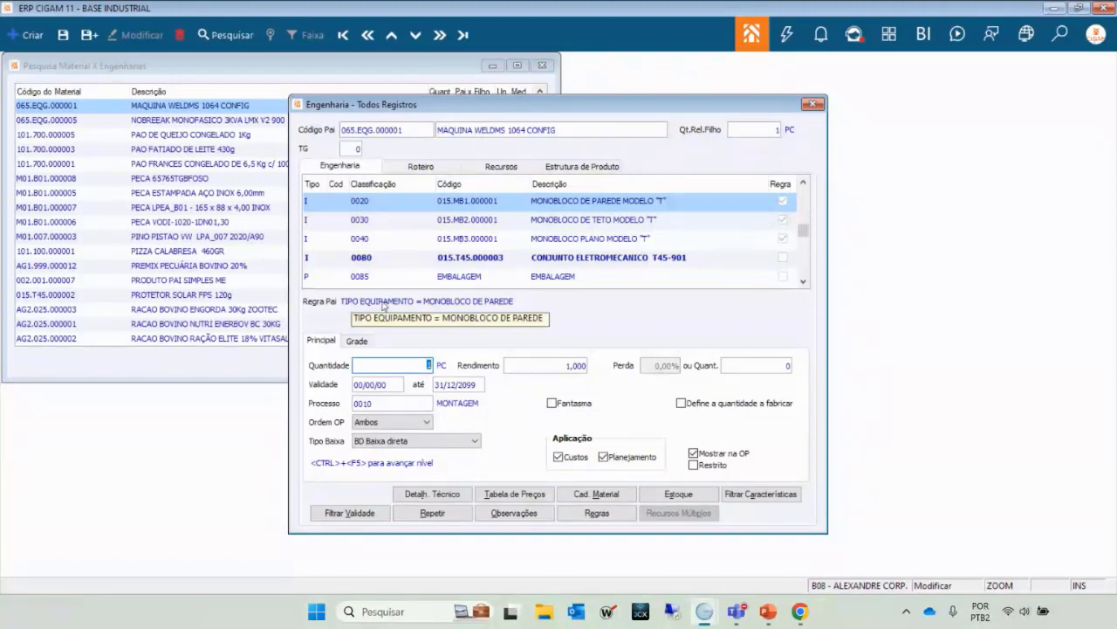
left_click(599, 224)
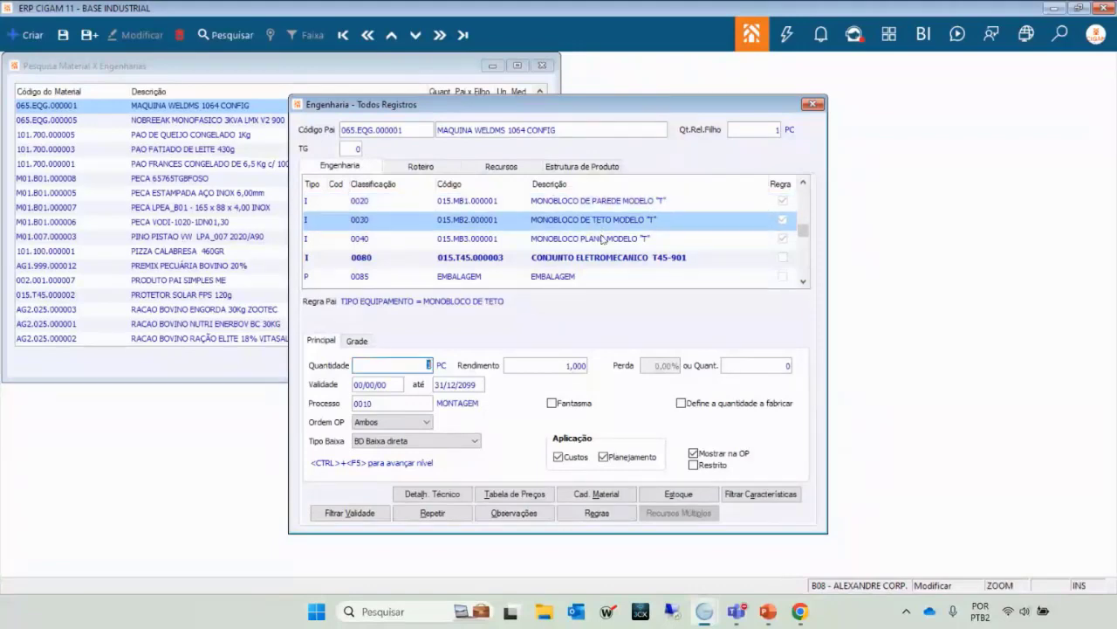
left_click(602, 245)
left_click(600, 224)
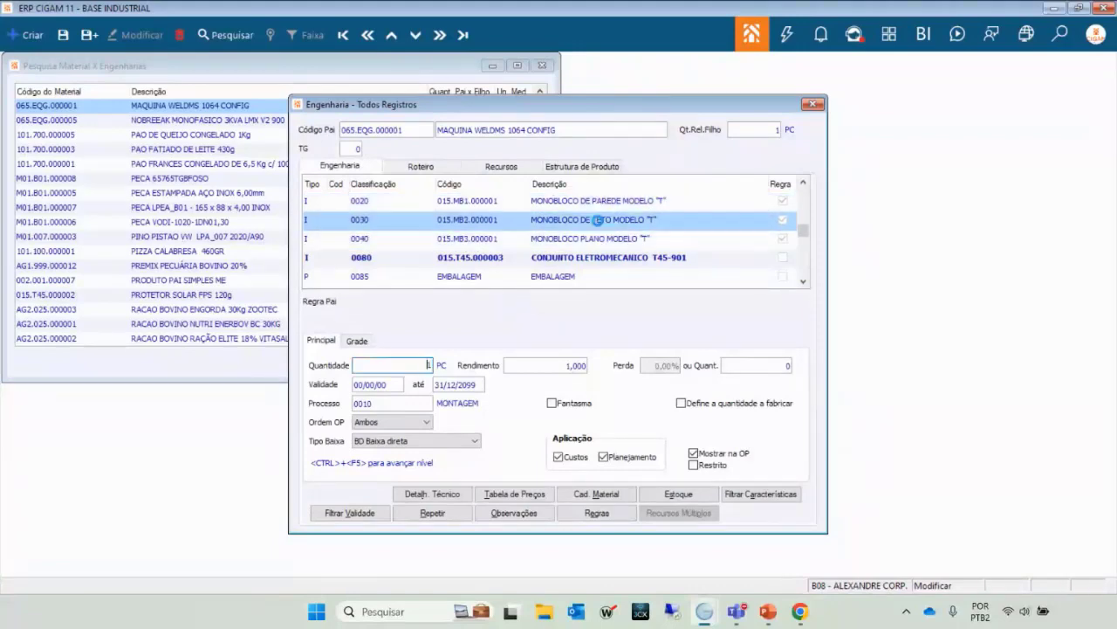
left_click(594, 201)
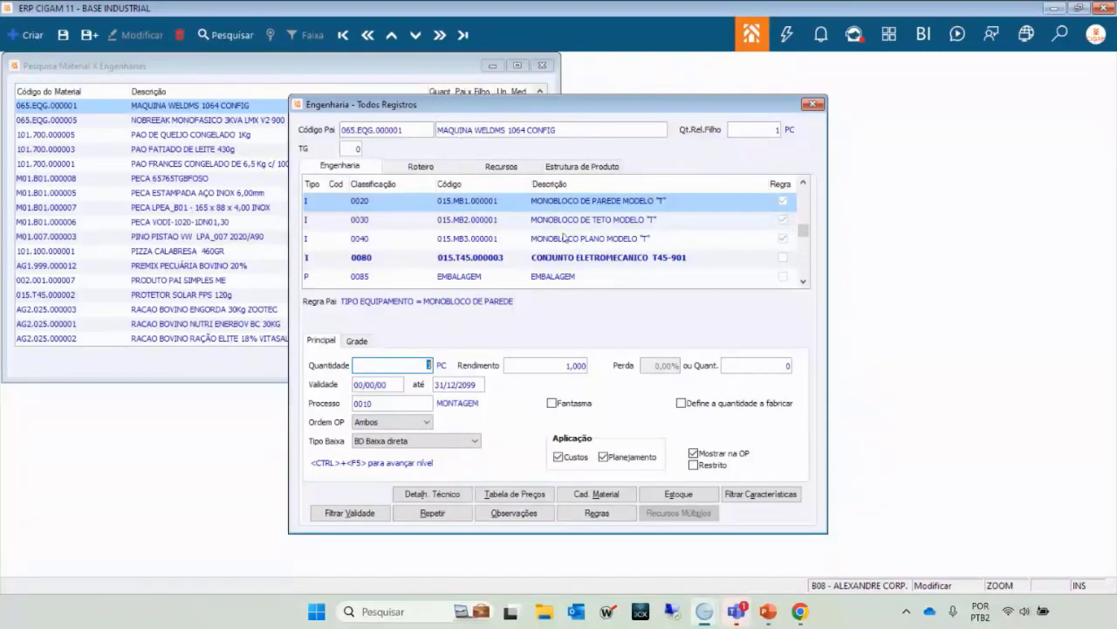
Step through the monobloco rows' parent rules again and move up to 0010 MONTAGEM.
key("Down")
key("Down")
key("Up")
key("Up")
left_click(548, 227)
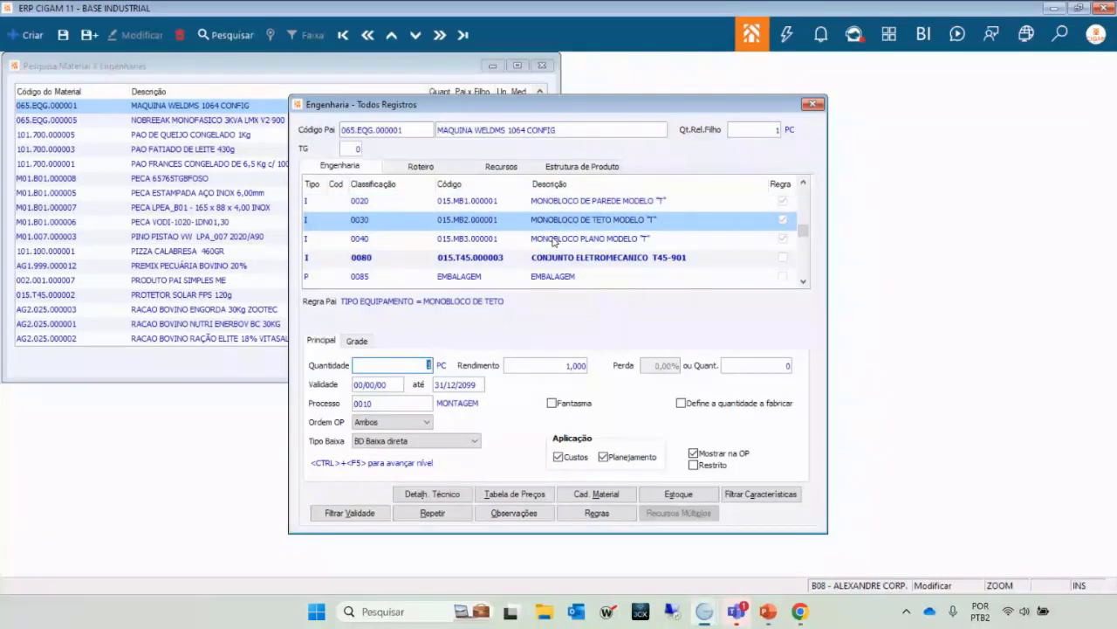
left_click(552, 240)
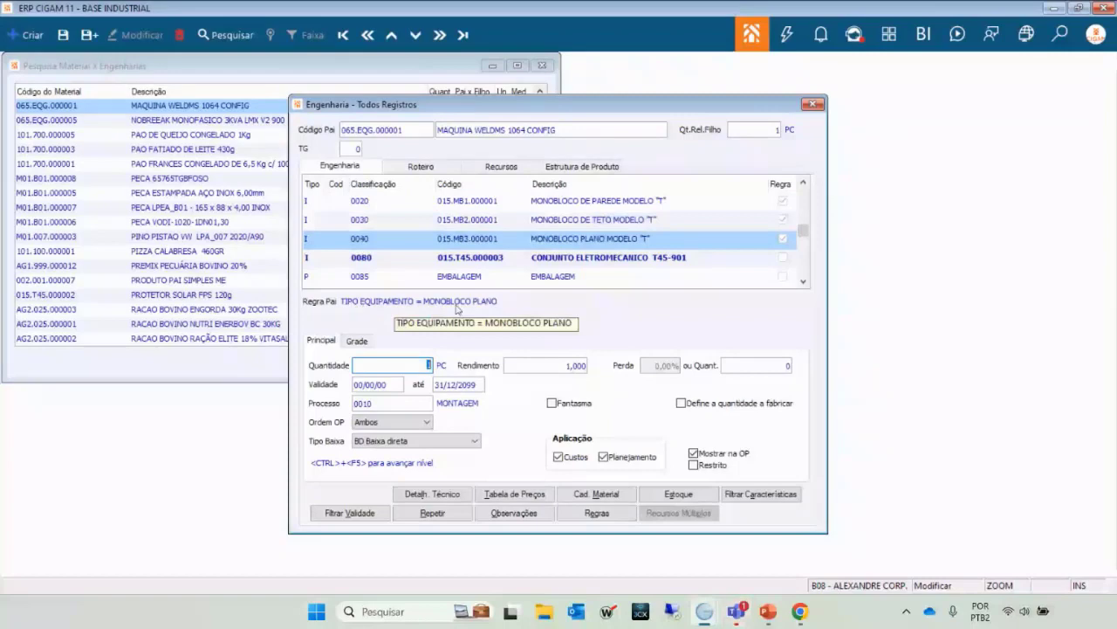
key("Up")
key("Up")
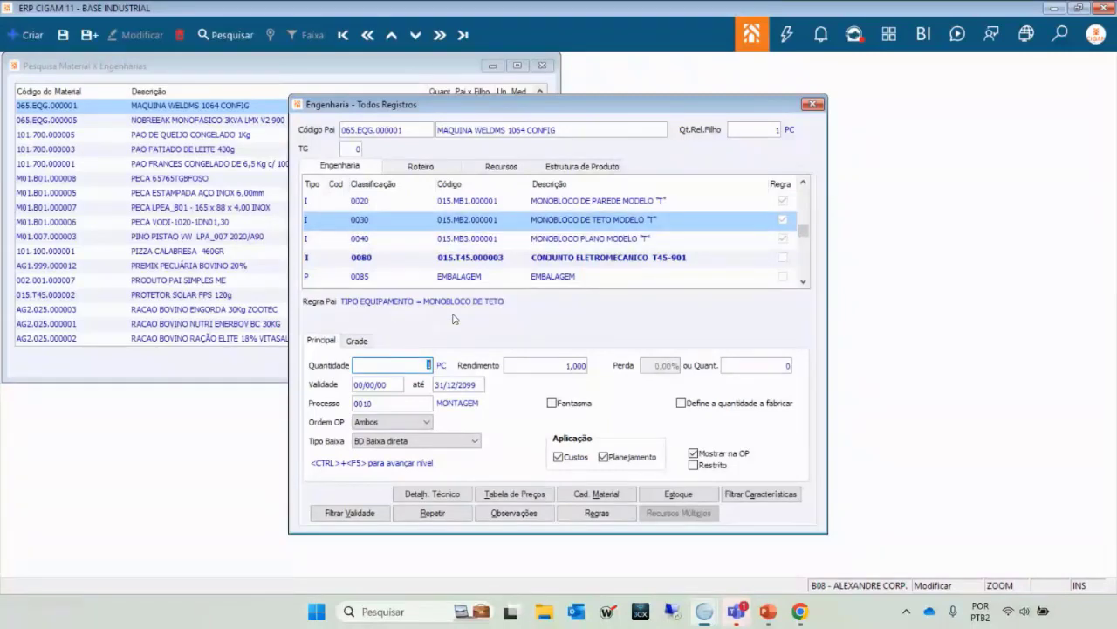
key("Insert")
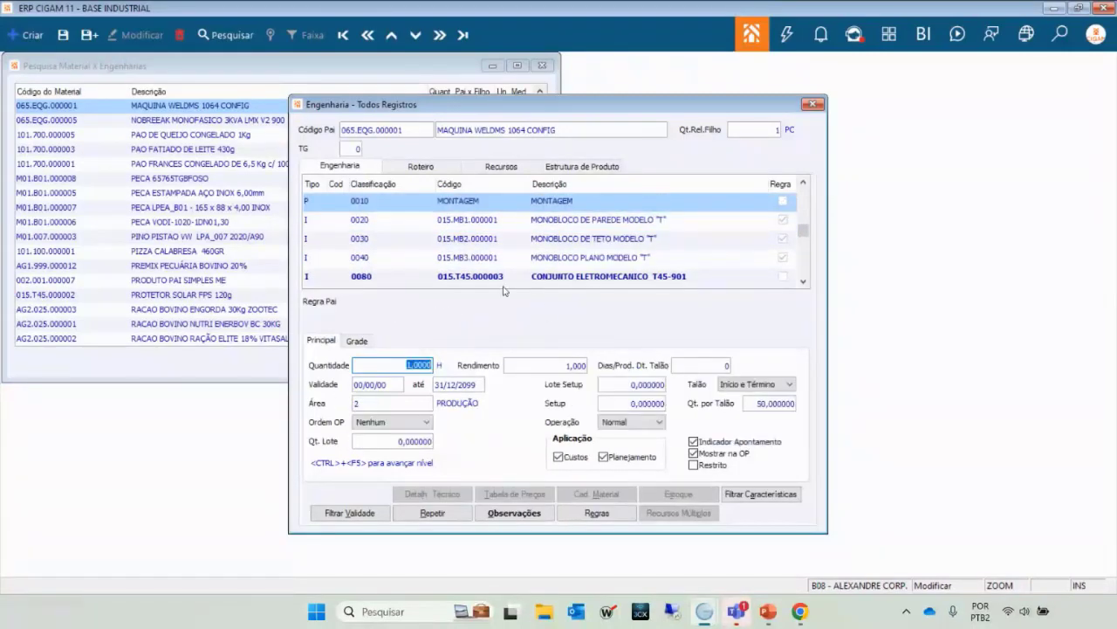
Browse down from MONTAGEM and reselect row 0020 to show TIPO EQUIPAMENTO = MONOBLOCO DE PAREDE.
key("Down")
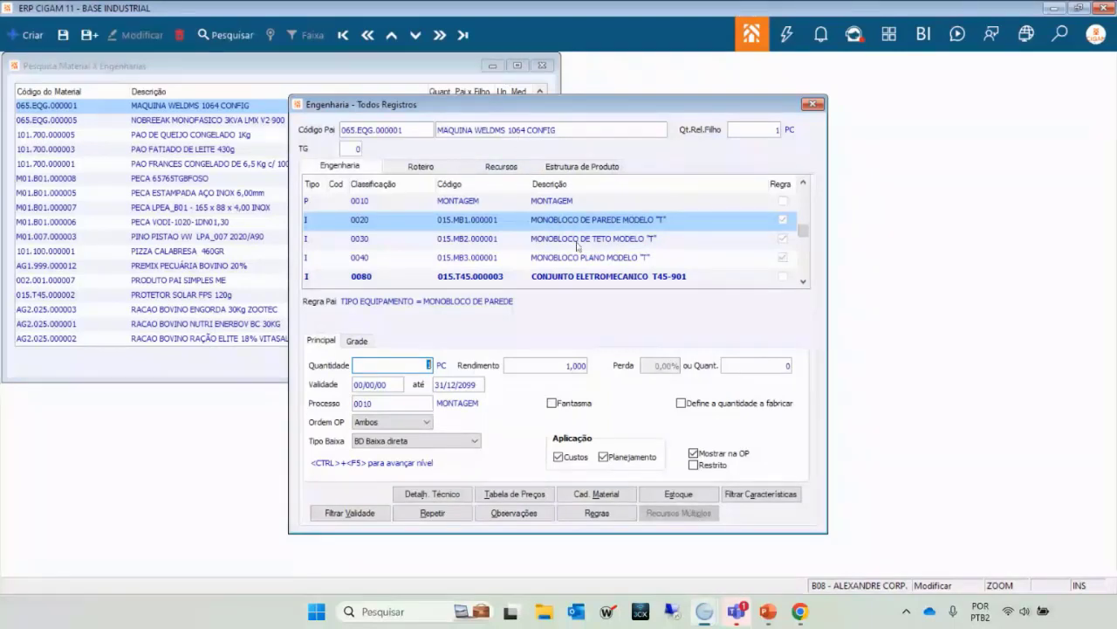
key("Up")
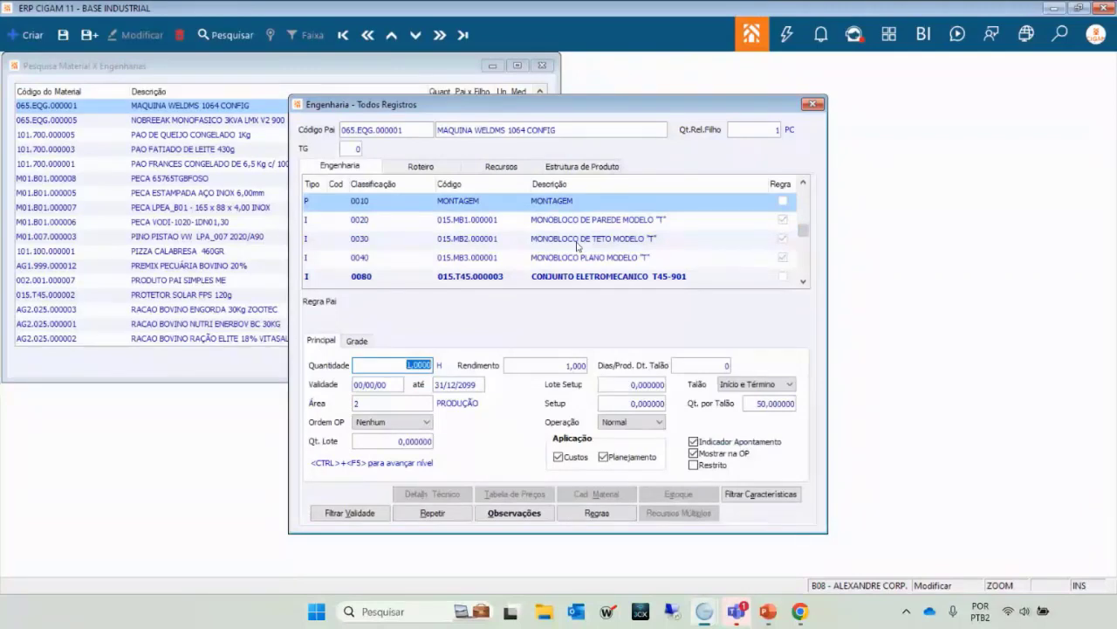
left_click(568, 226)
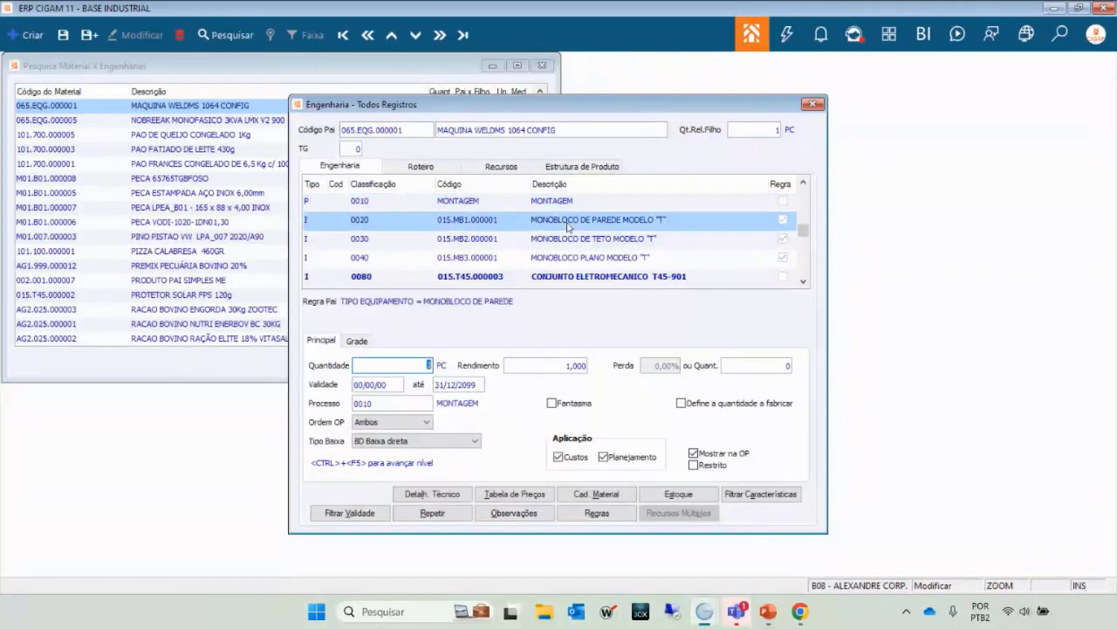
key("Down")
key("Down")
key("Down")
left_click(567, 226)
Step through the monobloco rows' parent rules and up to the MONTAGEM operation.
left_click(515, 246)
key("Down")
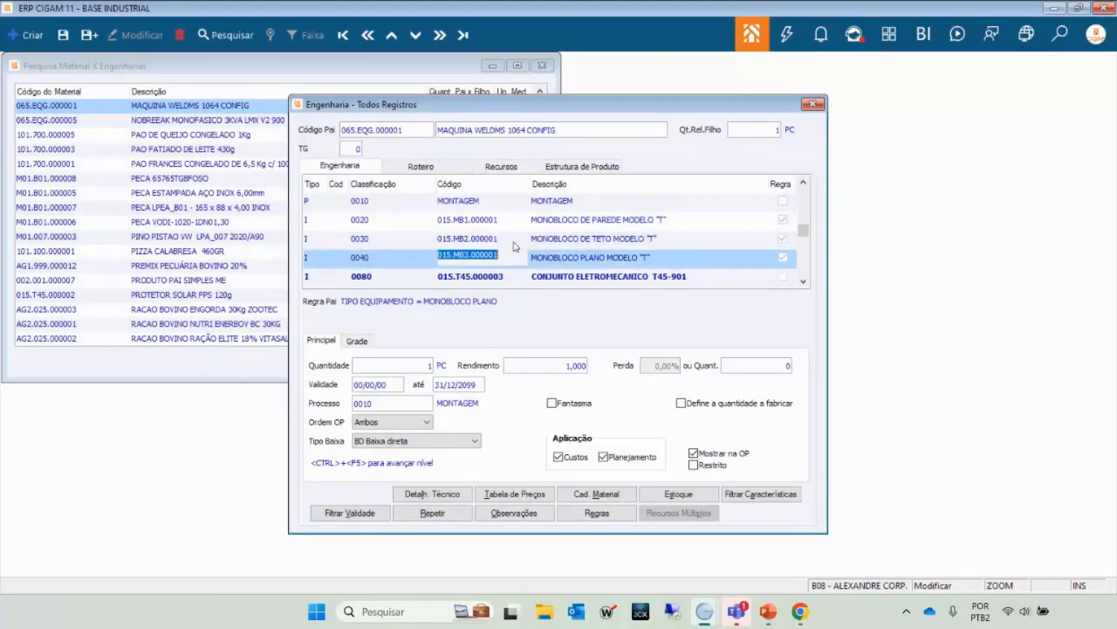
key("Up")
key("Up")
key("Down")
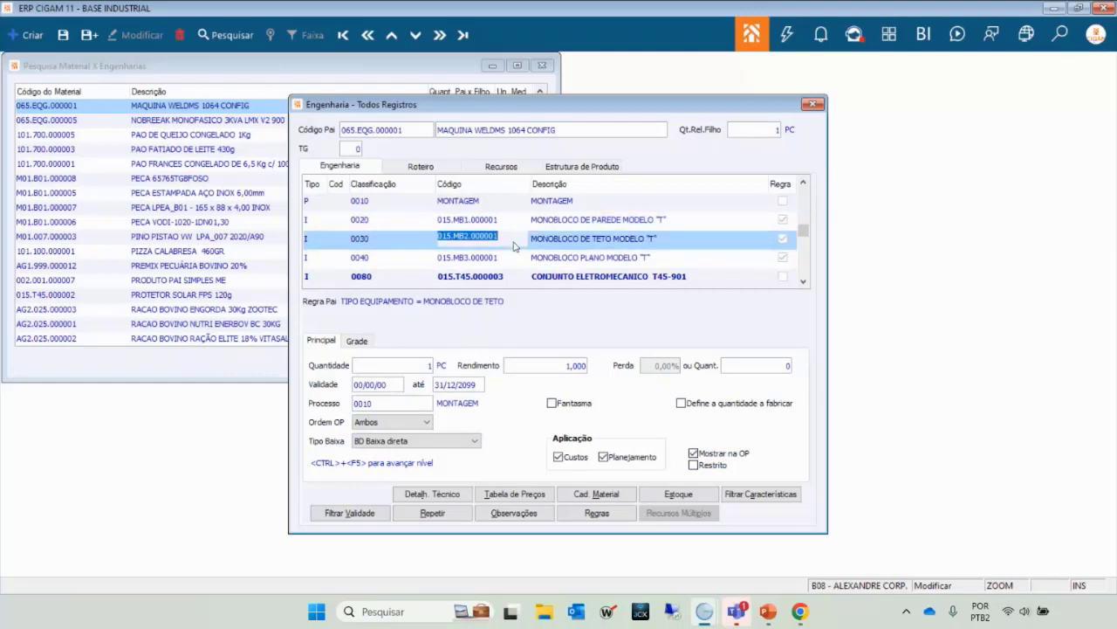
key("Down")
key("Up")
key("Up")
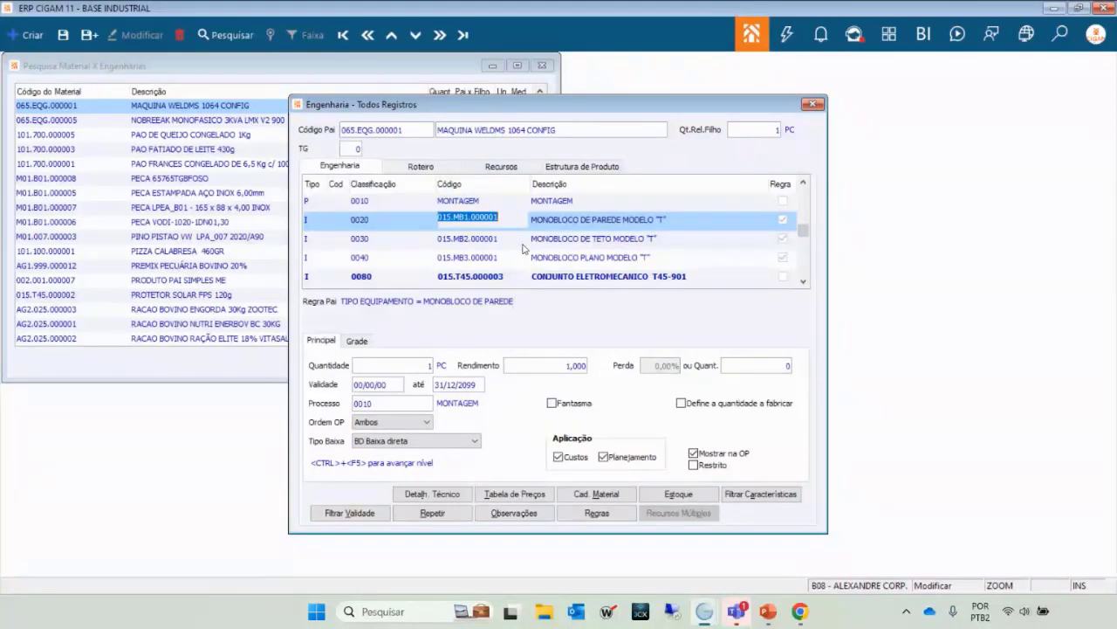
key("Up")
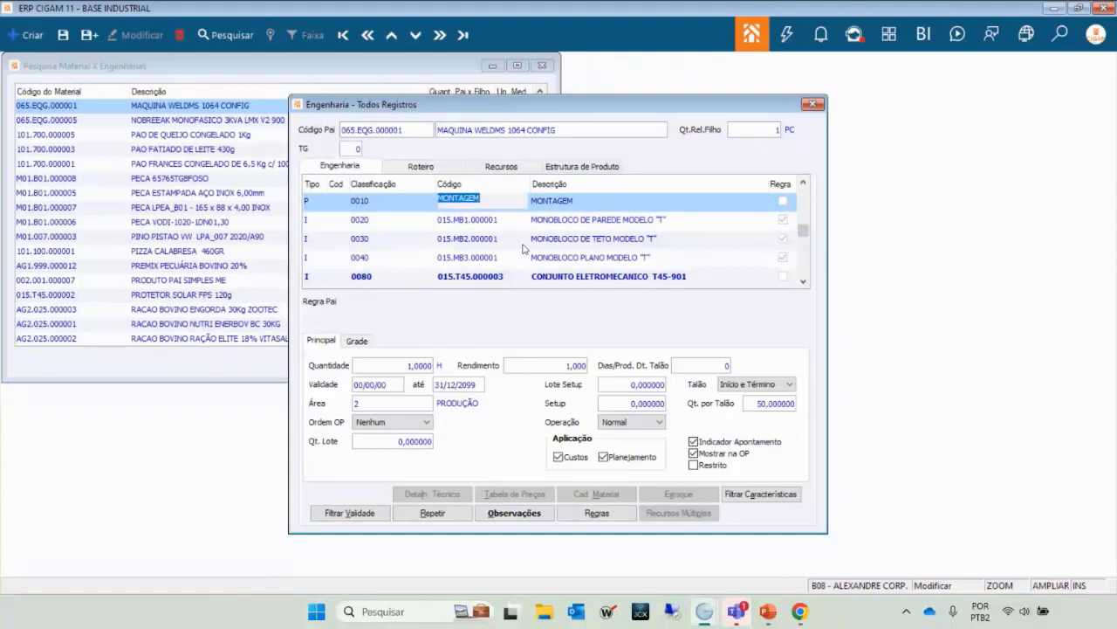
key("Down")
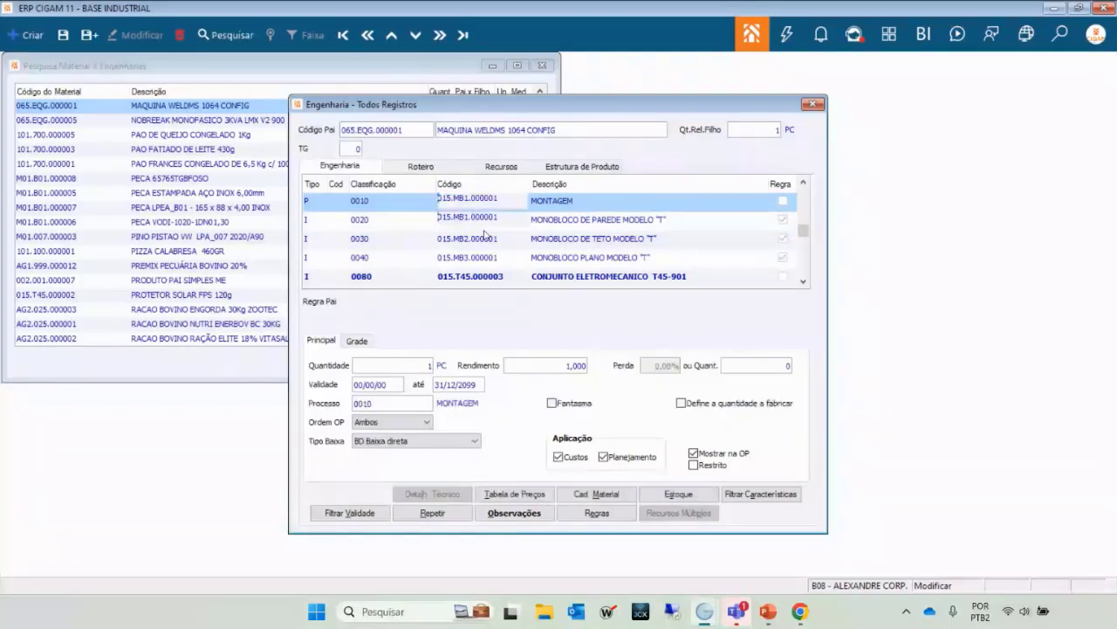
Browse down to the EMBALAGEM operation, plastic film item and T45-901 sub-assembly rows.
left_click(484, 234)
key("Down")
key("Down")
key("Down")
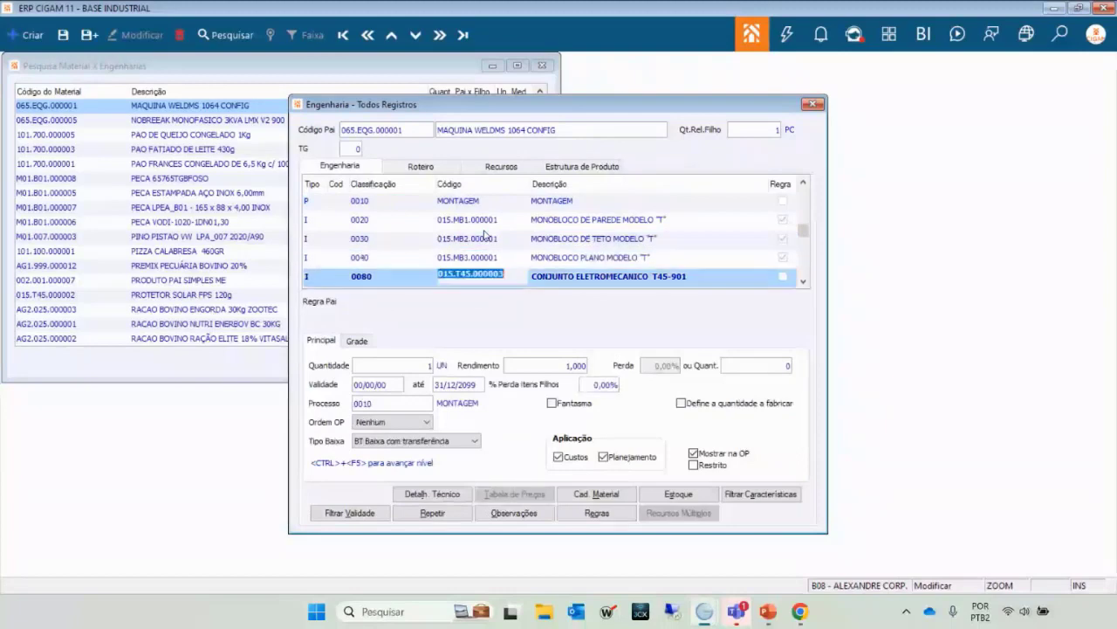
key("Down")
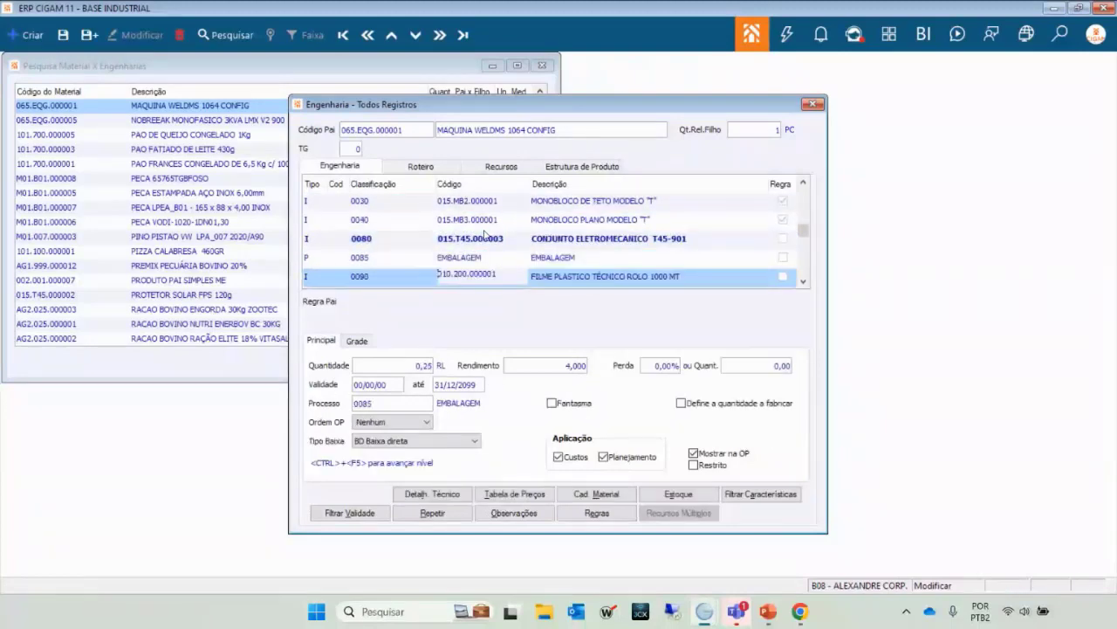
key("Up")
key("Up")
key("Up")
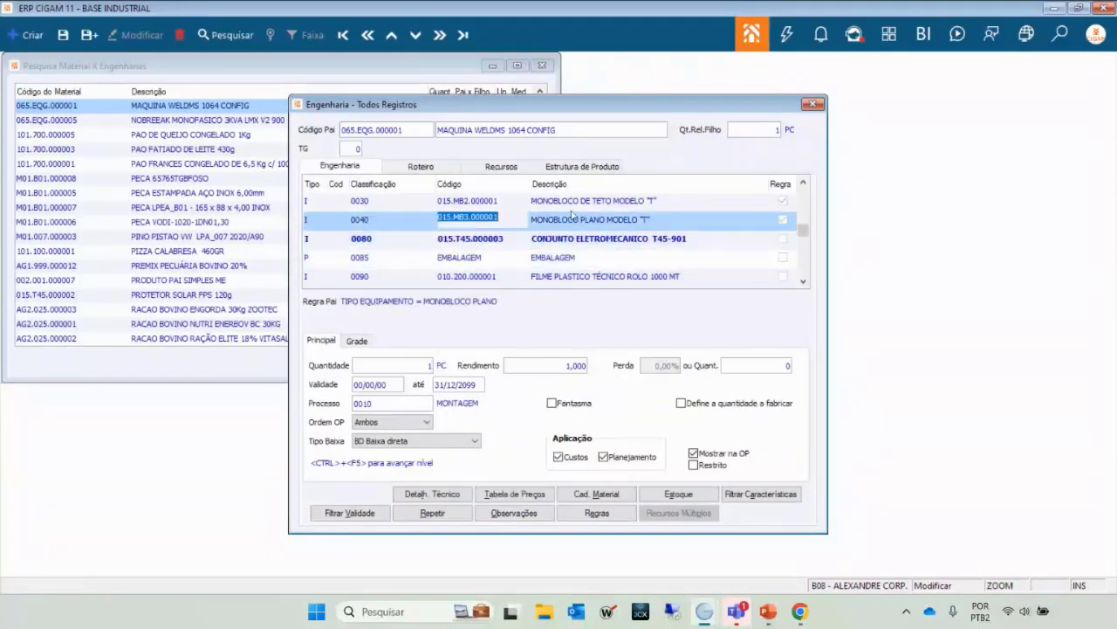
key("Down")
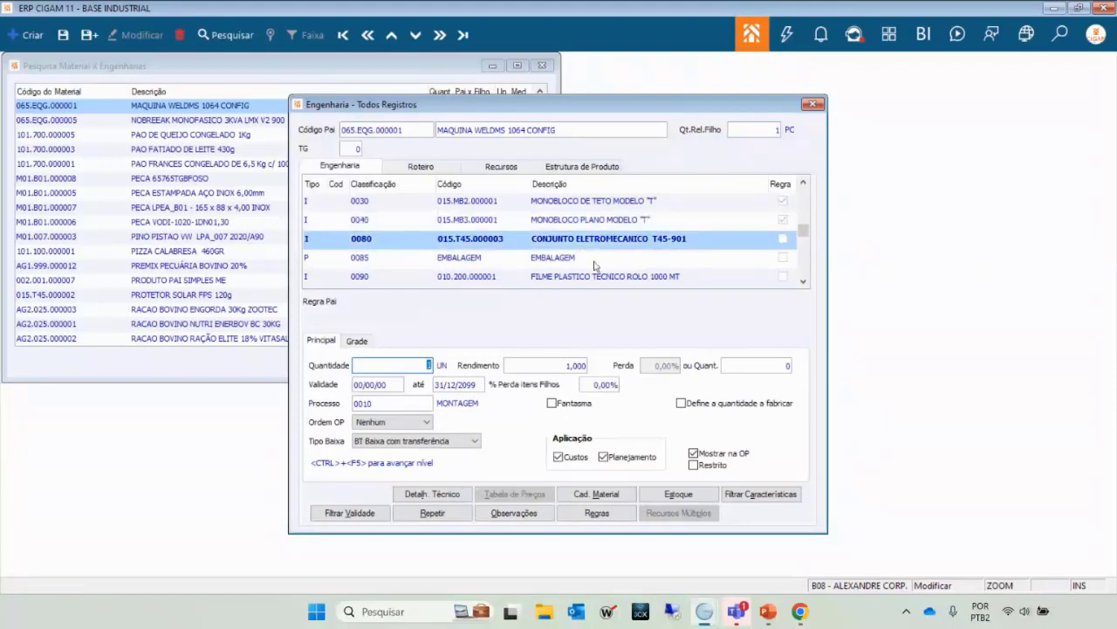
left_click(596, 261)
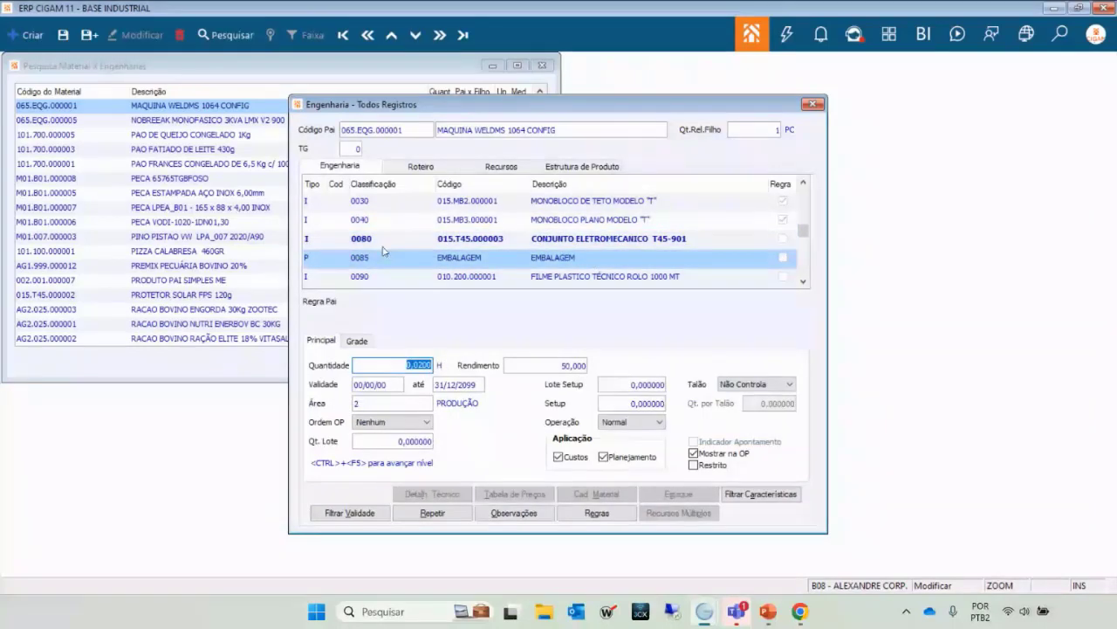
Compare row 0080 T45-901, which has no parent rule, with the flat monobloco's rule.
left_click(456, 222)
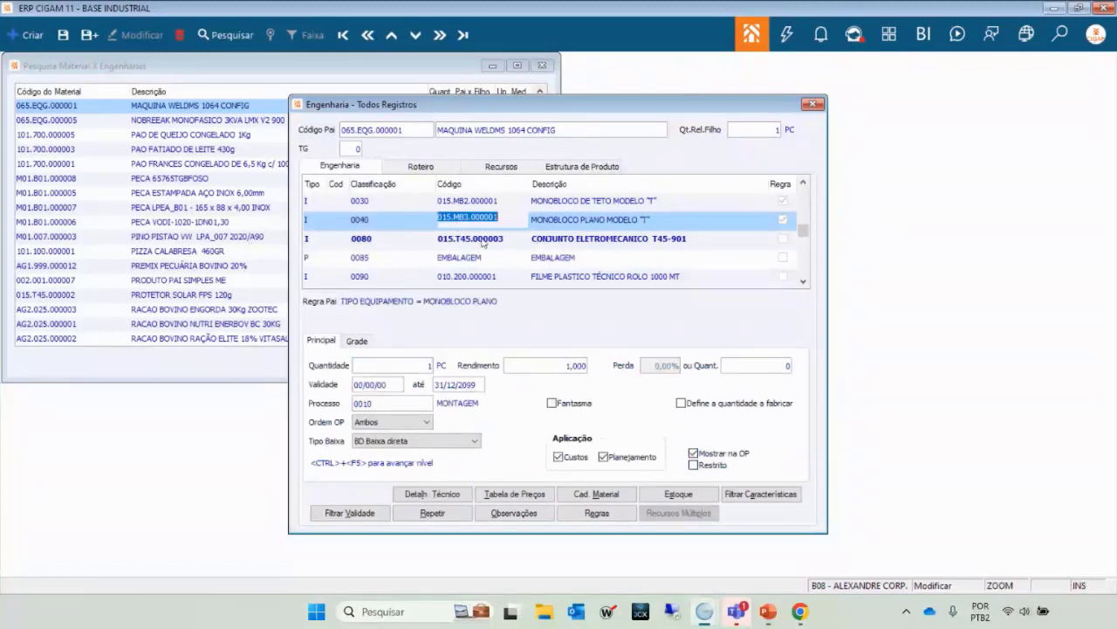
left_click(484, 241)
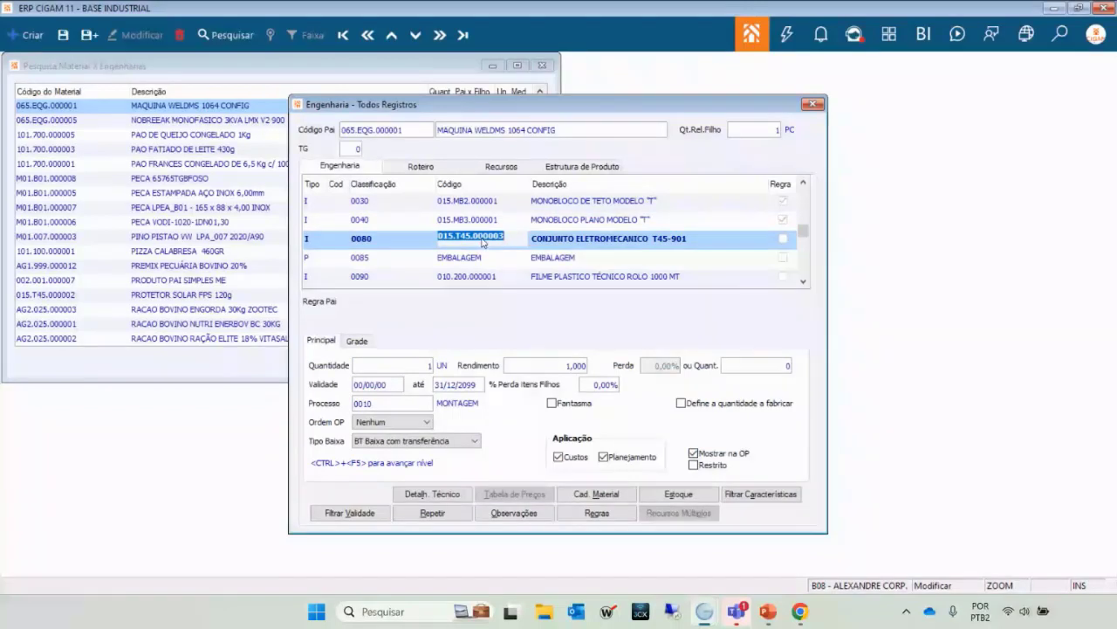
key("Up")
key("Down")
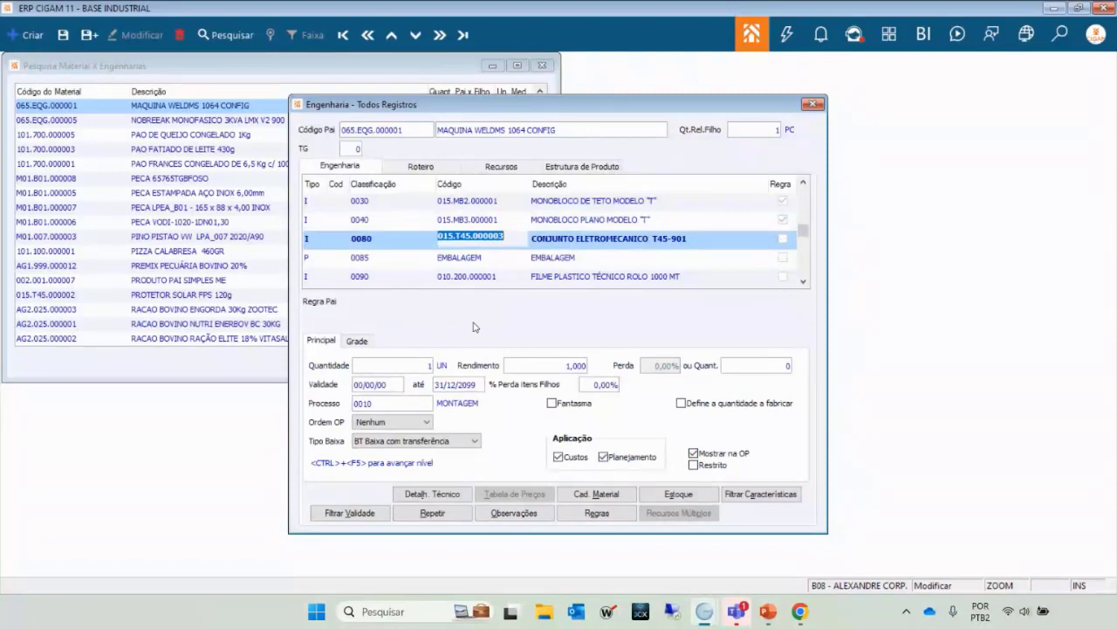
key("Up")
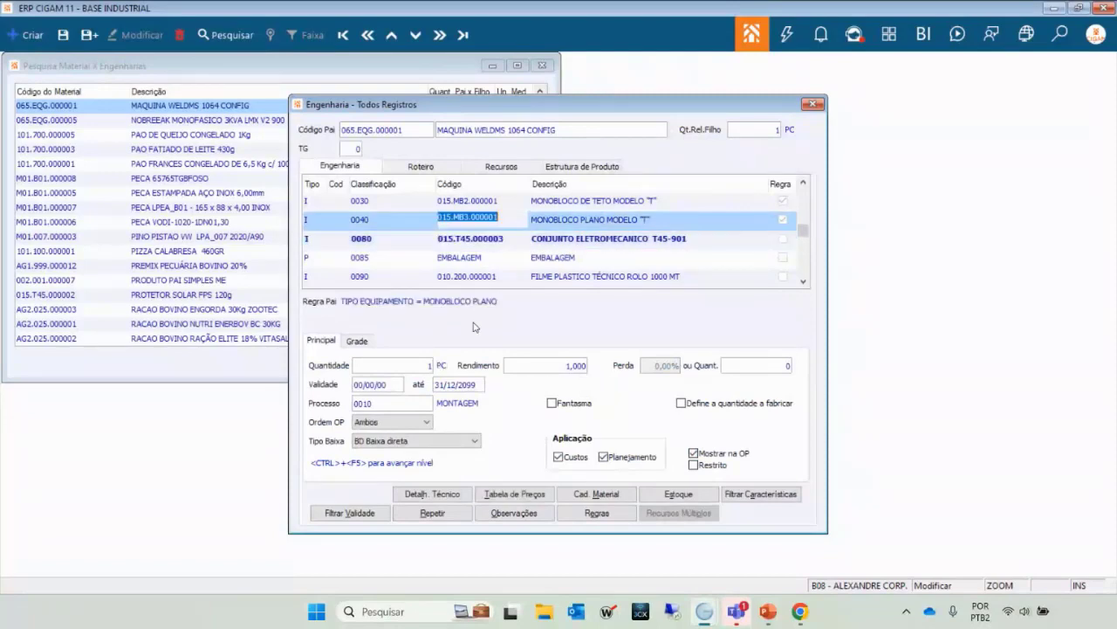
left_click(501, 242)
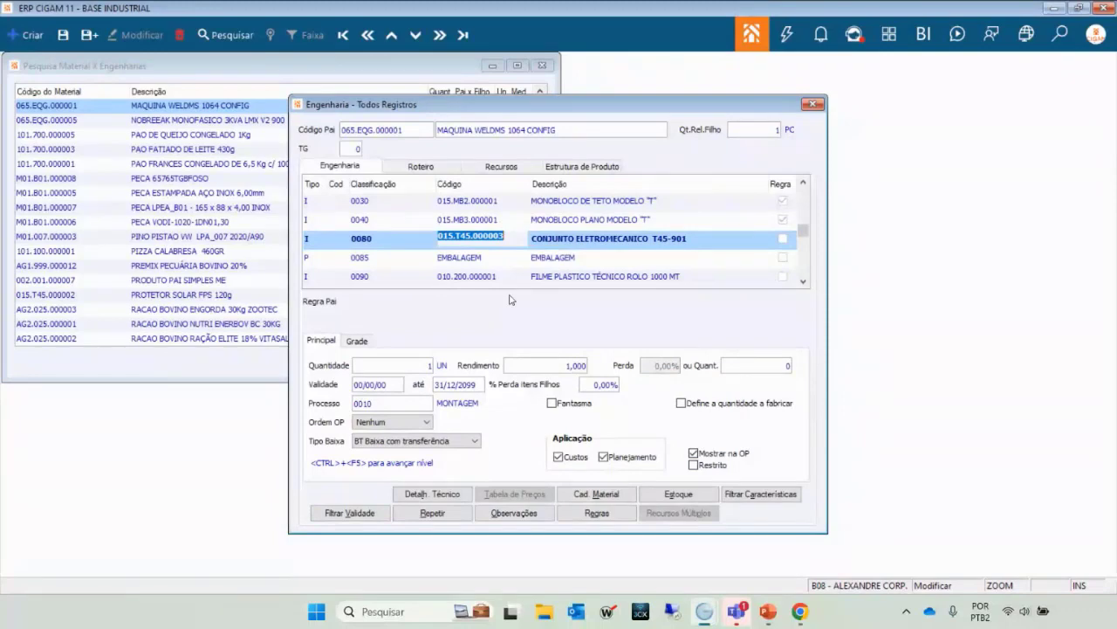
key("Up")
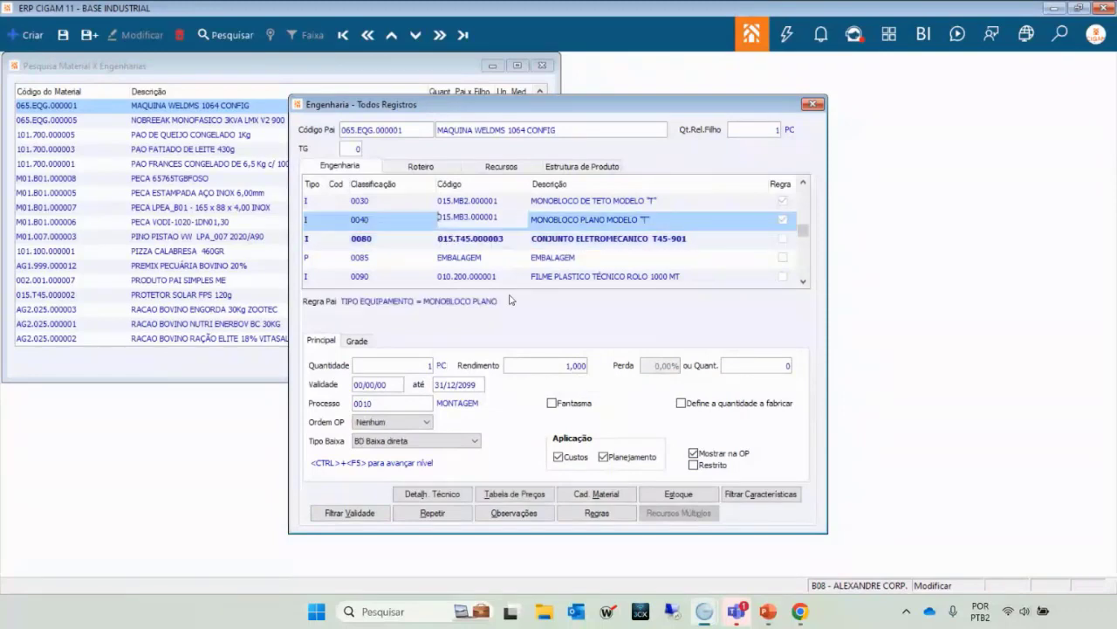
key("Down")
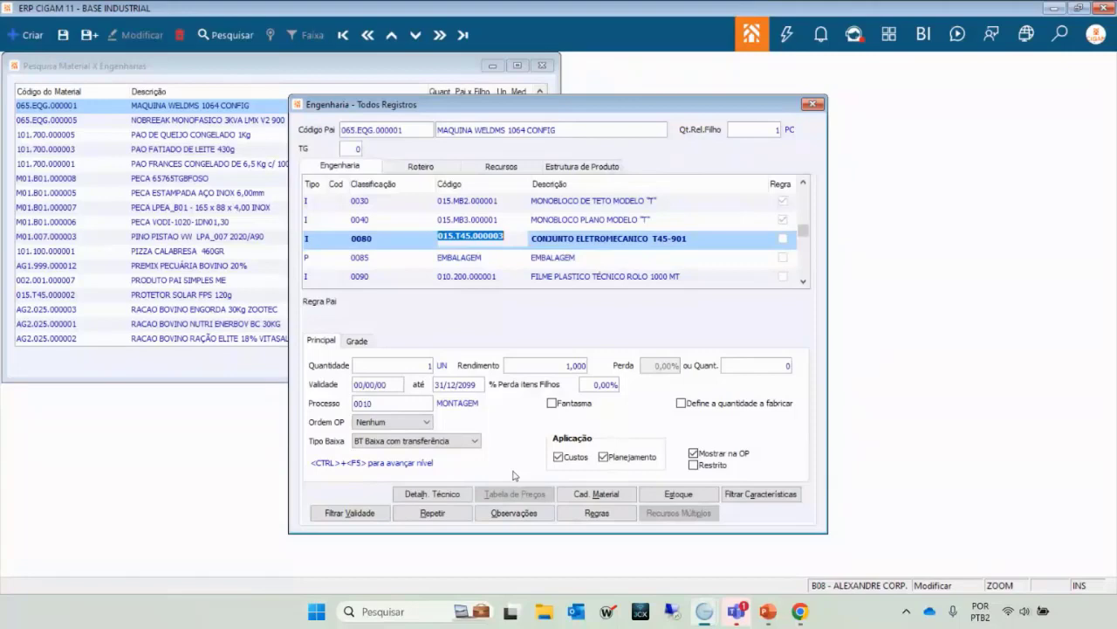
Drill into the T45-901 sub-assembly's structure and browse its components down to 0050.
key("ctrl+F5")
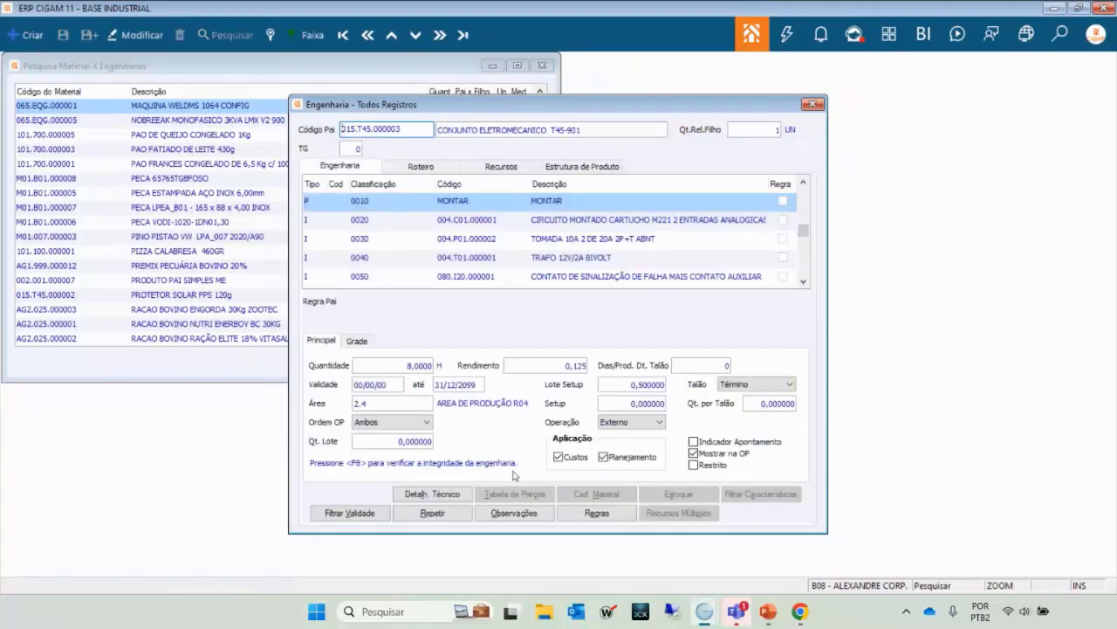
key("Tab")
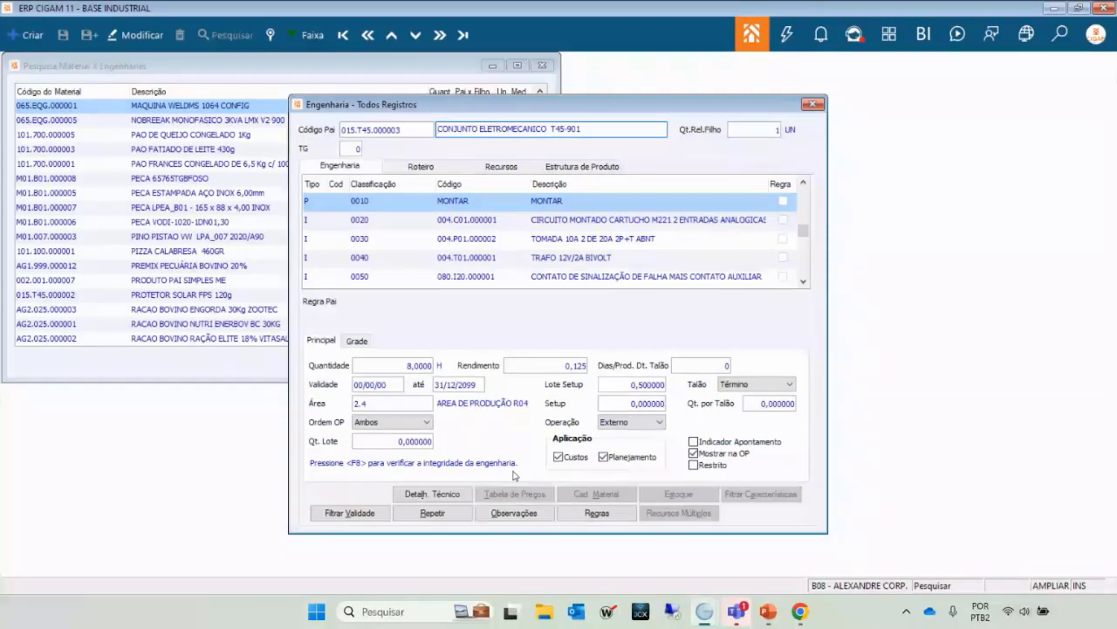
scroll(472, 227, "down", 6)
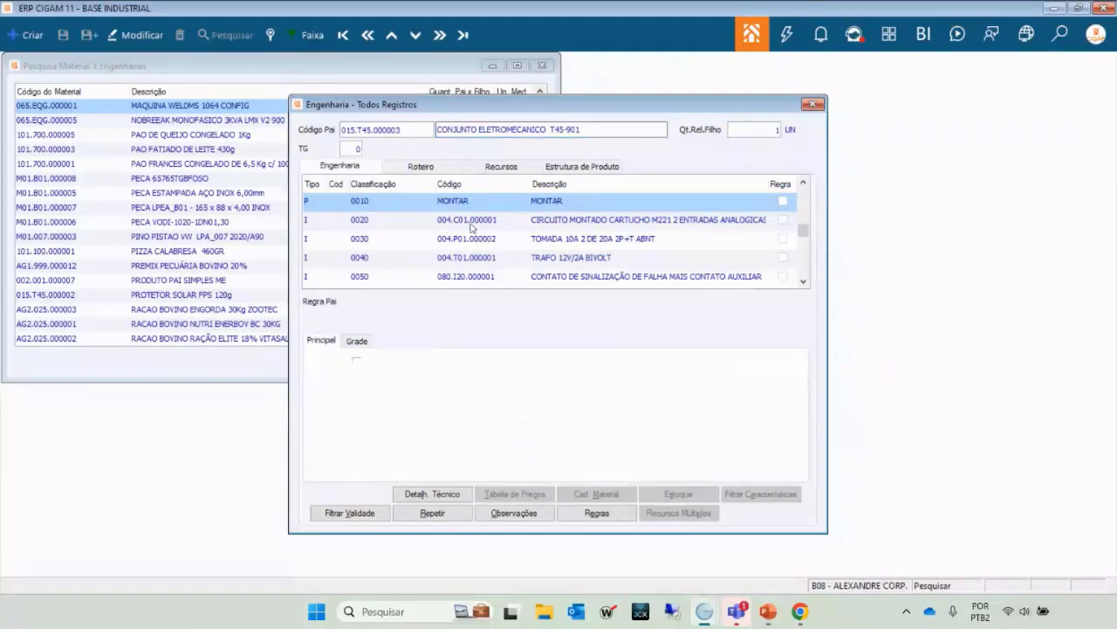
scroll(468, 214, "up", 3)
scroll(467, 206, "up", 3)
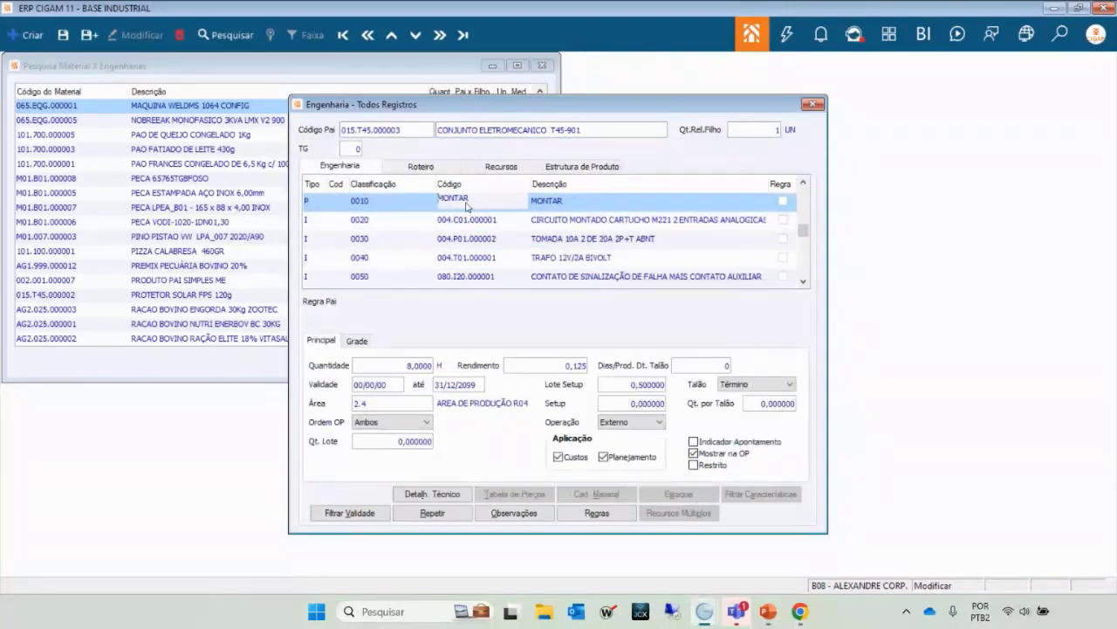
left_click(457, 223)
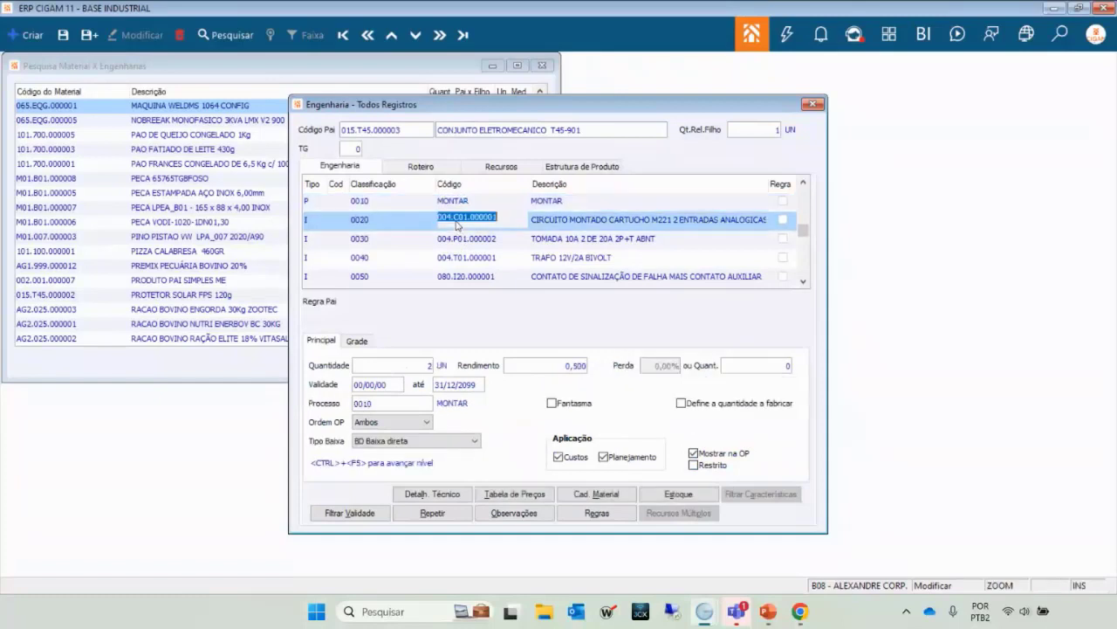
key("Down")
key("Down")
key("Down")
key("Down")
key("Down")
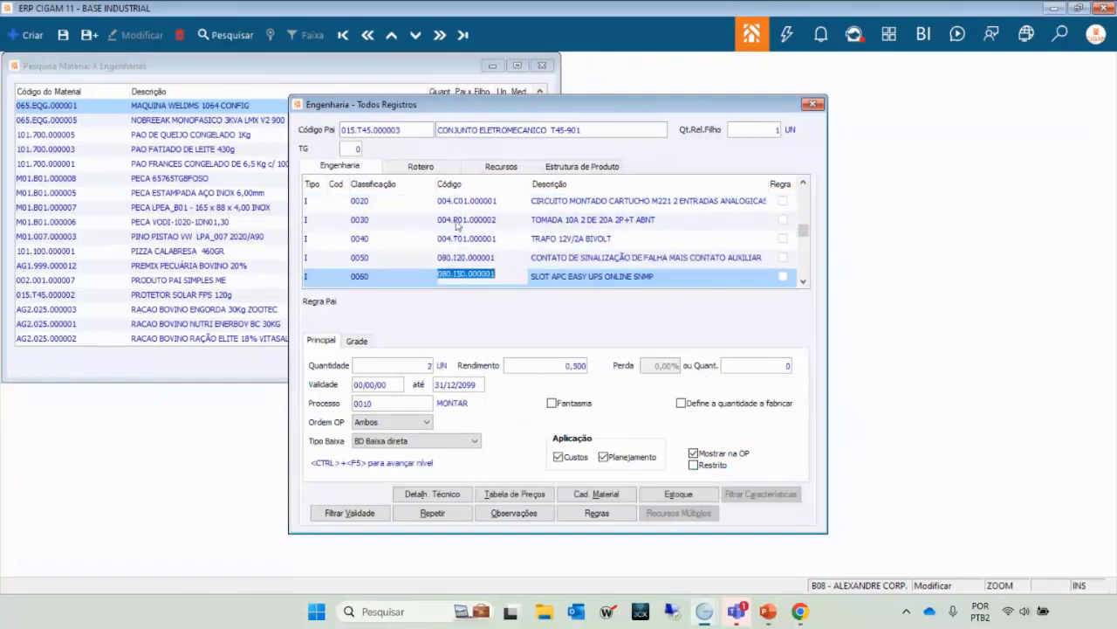
key("Down")
key("Down")
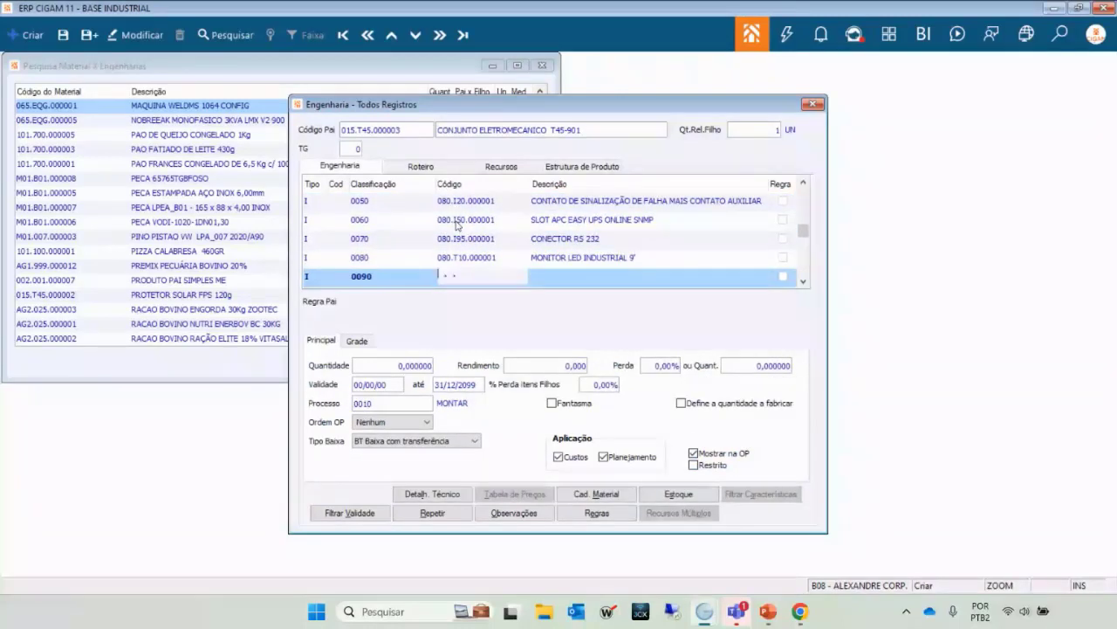
key("Up")
key("Up")
key("Up")
key("Up")
key("Up")
key("Up")
key("Up")
key("Up")
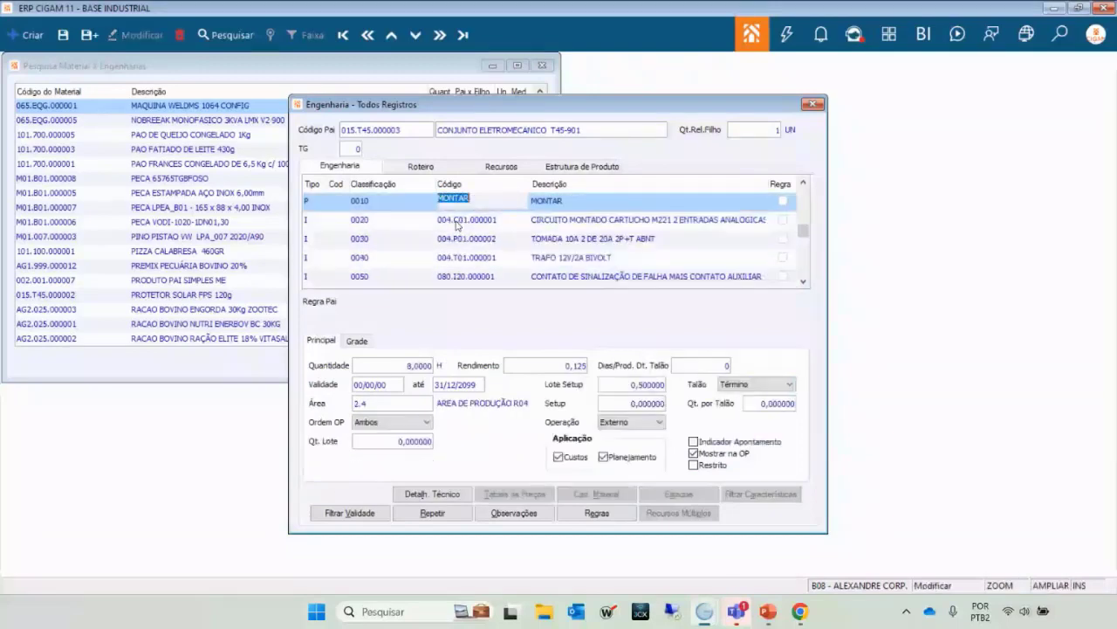
key("Down")
key("Down")
key("Down")
key("Down")
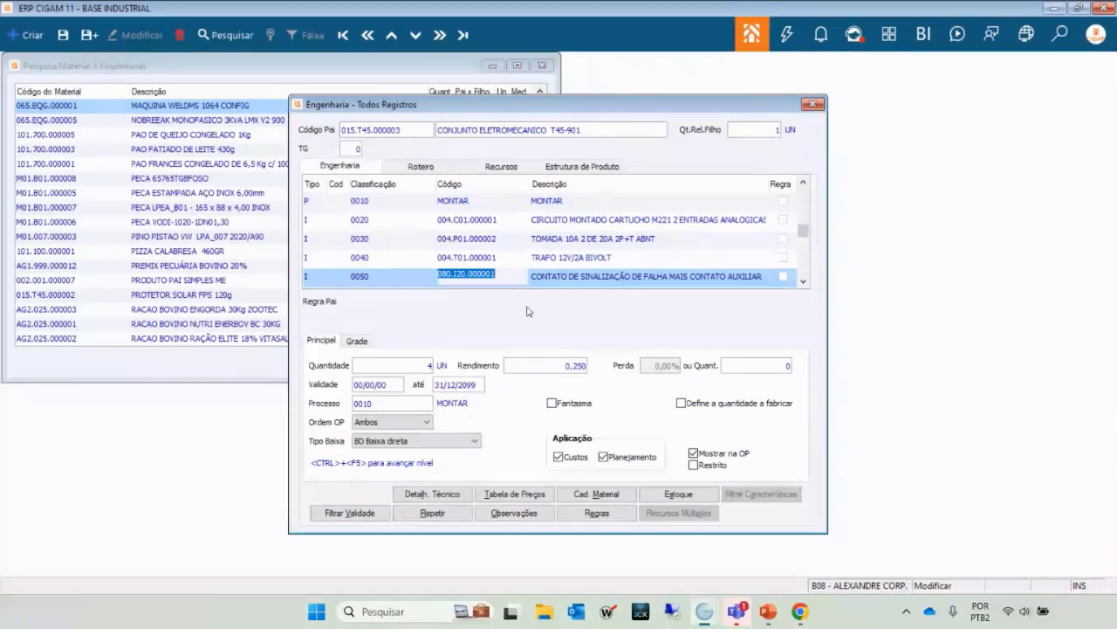
Open the 0050 signalling contact's structure, then return up to MAQUINA WELDMS 1064 CONFIG.
key("ctrl+F5")
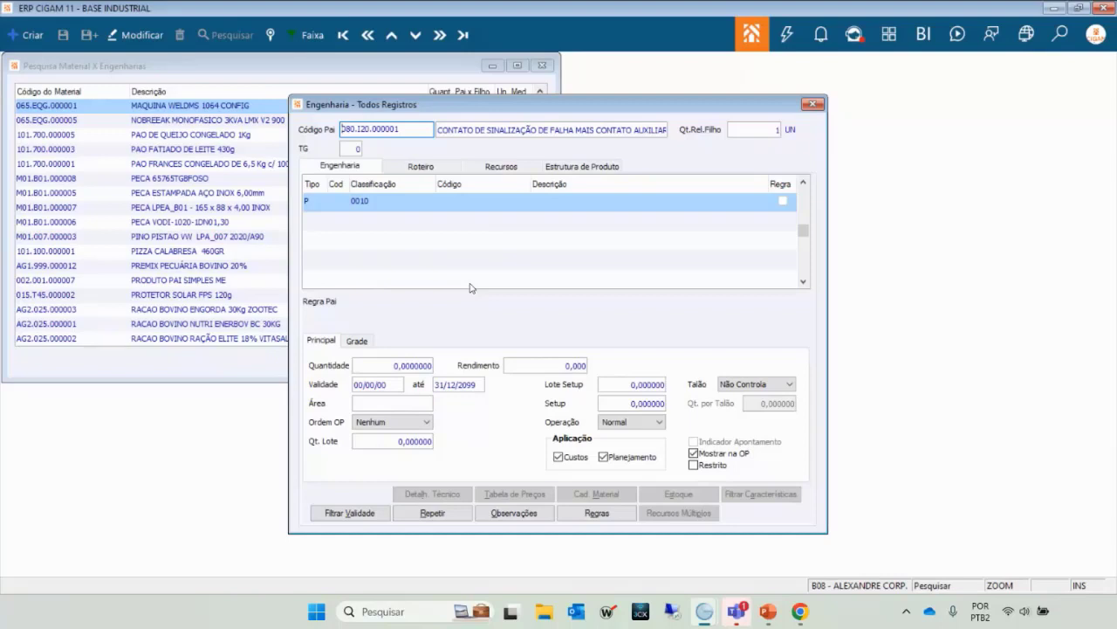
key("Return")
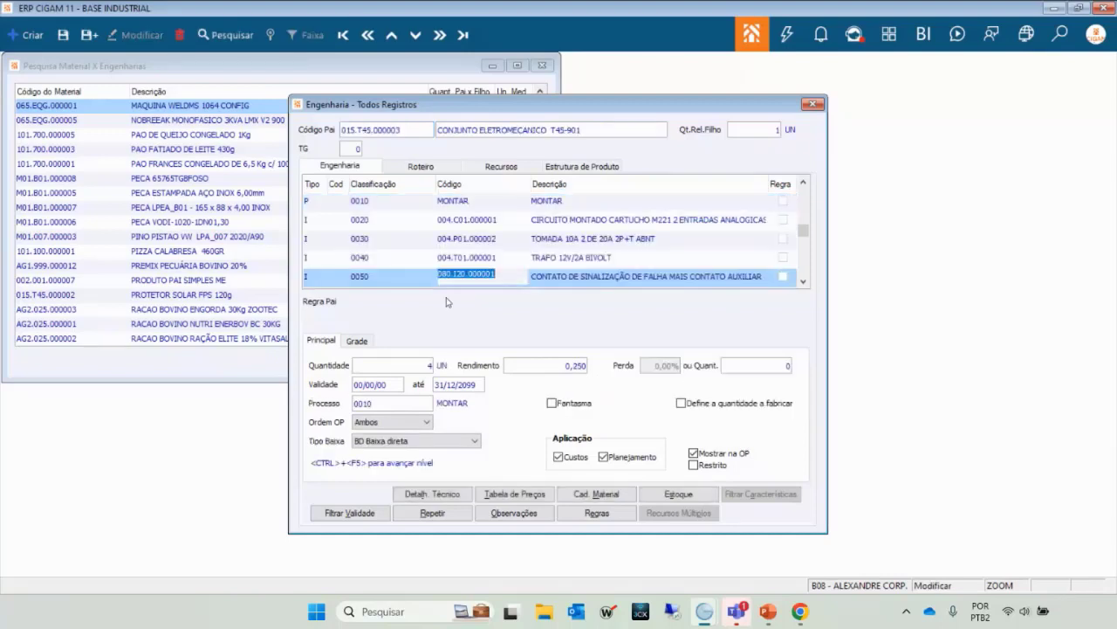
key("Up")
key("Down")
key("Down")
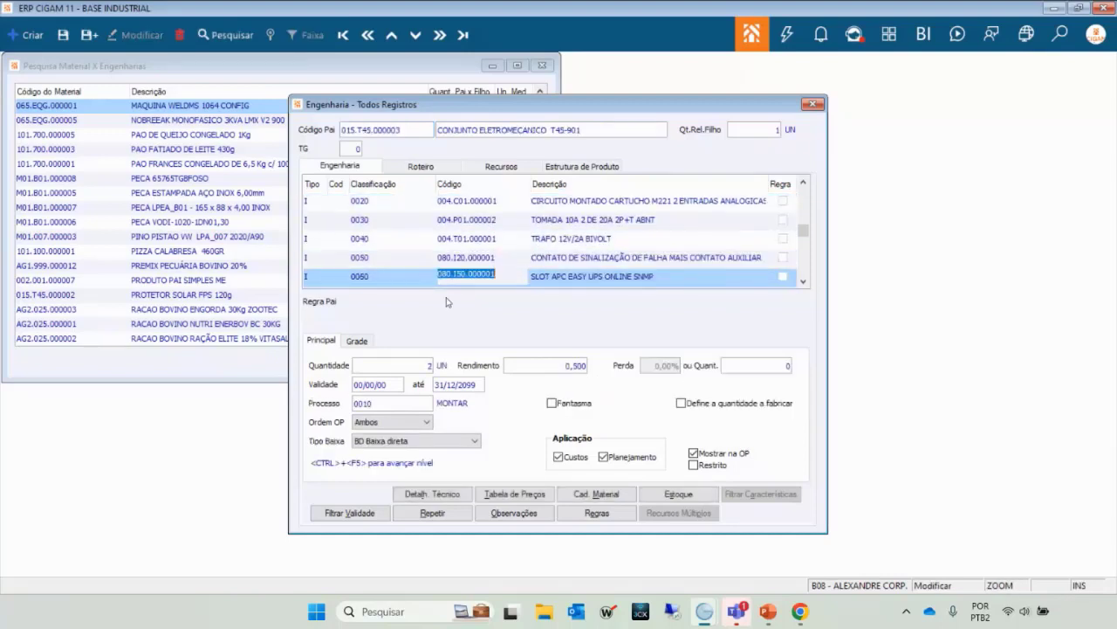
key("Up")
key("Up")
key("Up")
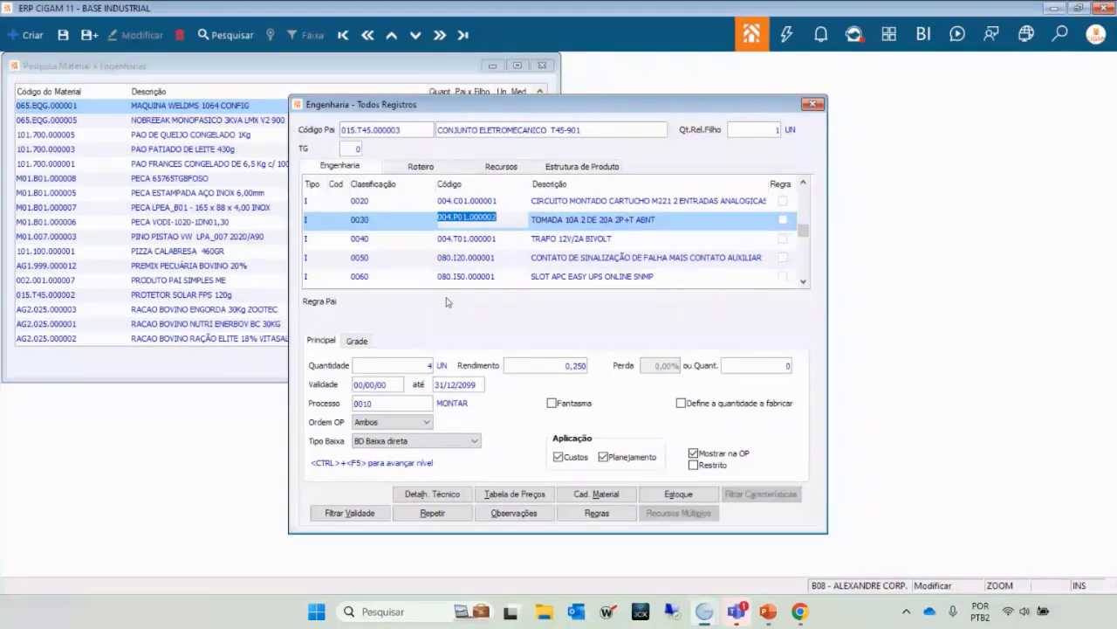
key("ctrl+F6")
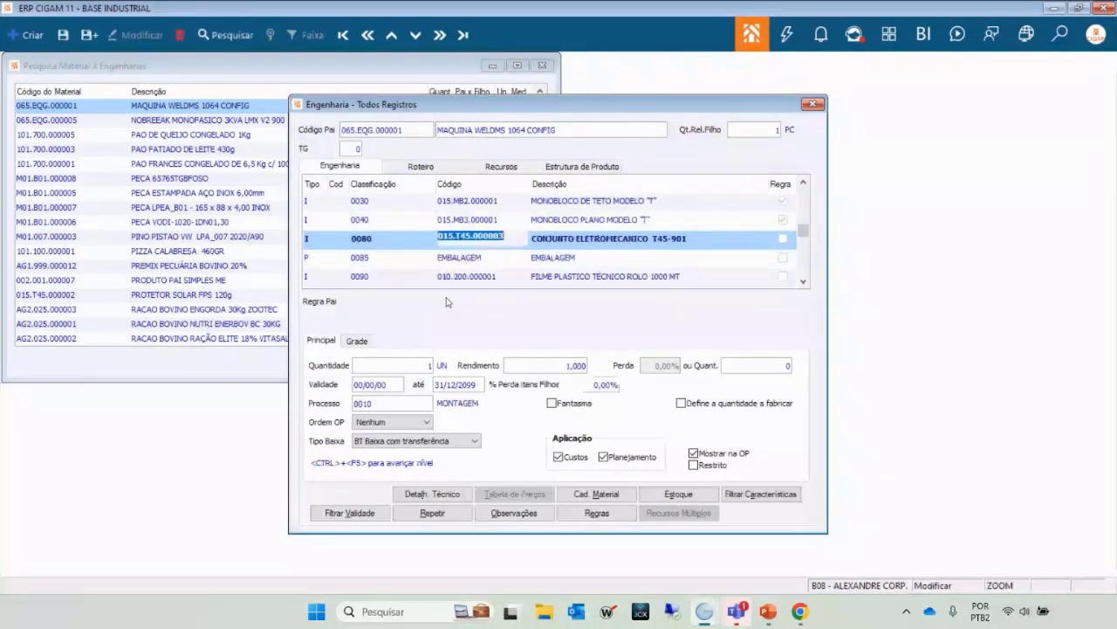
Recheck the 0040 flat monobloco and T45-901 sub-assembly rows in the machine's structure.
left_click(467, 220)
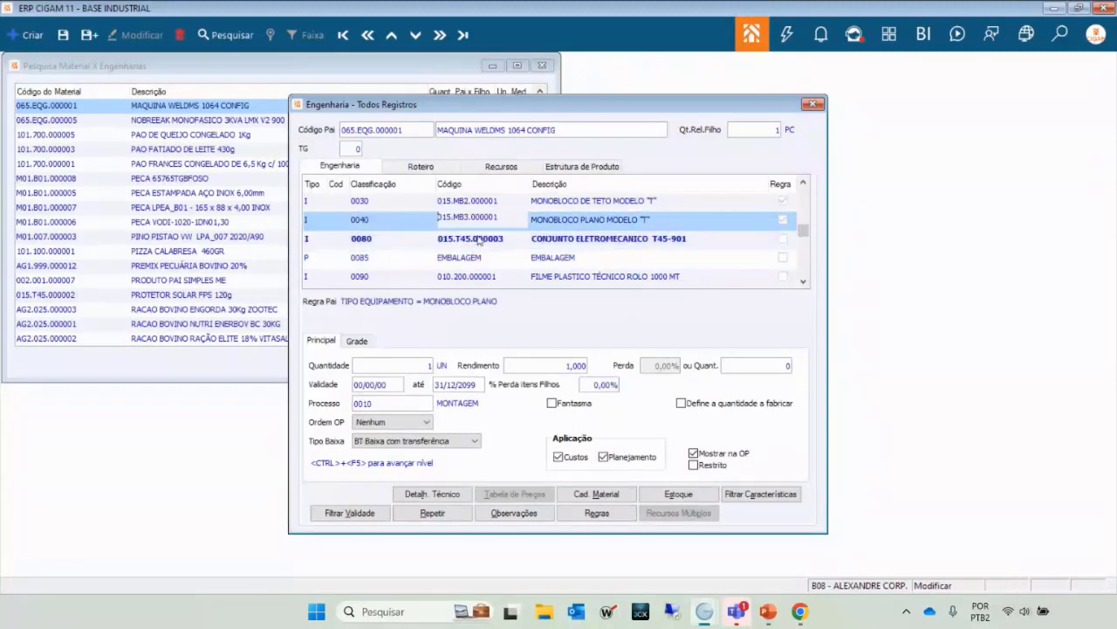
left_click(478, 239)
key("Down")
key("Up")
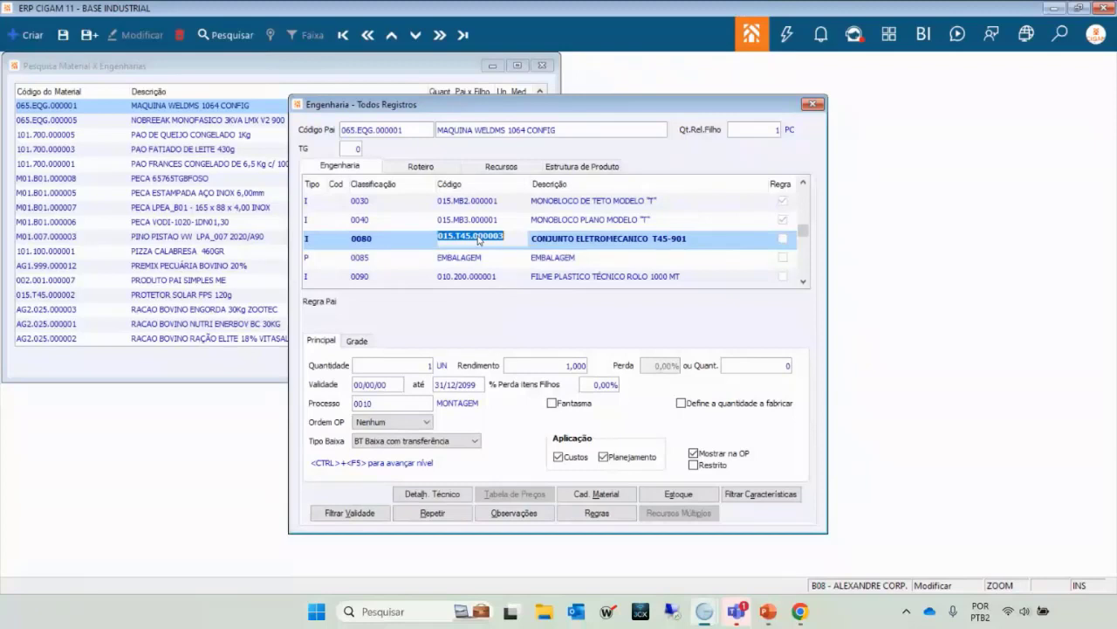
Close Engenharia - Todos Registros and select BASE CIRCULAR 84mm CHOCOLATE in the material list.
key("Escape")
key("Escape")
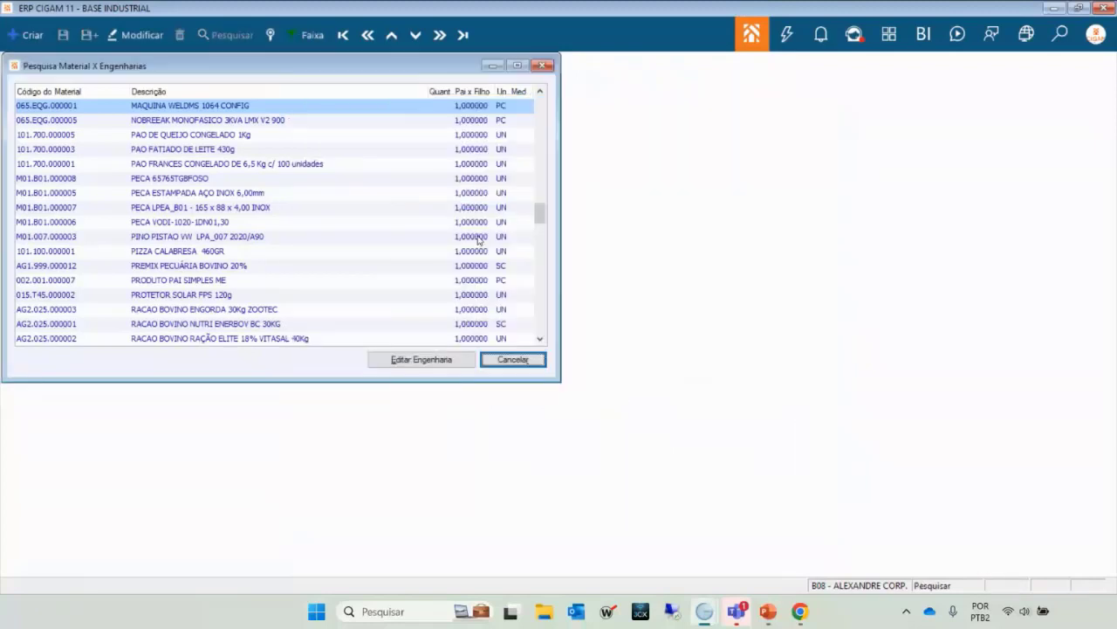
left_click(137, 265)
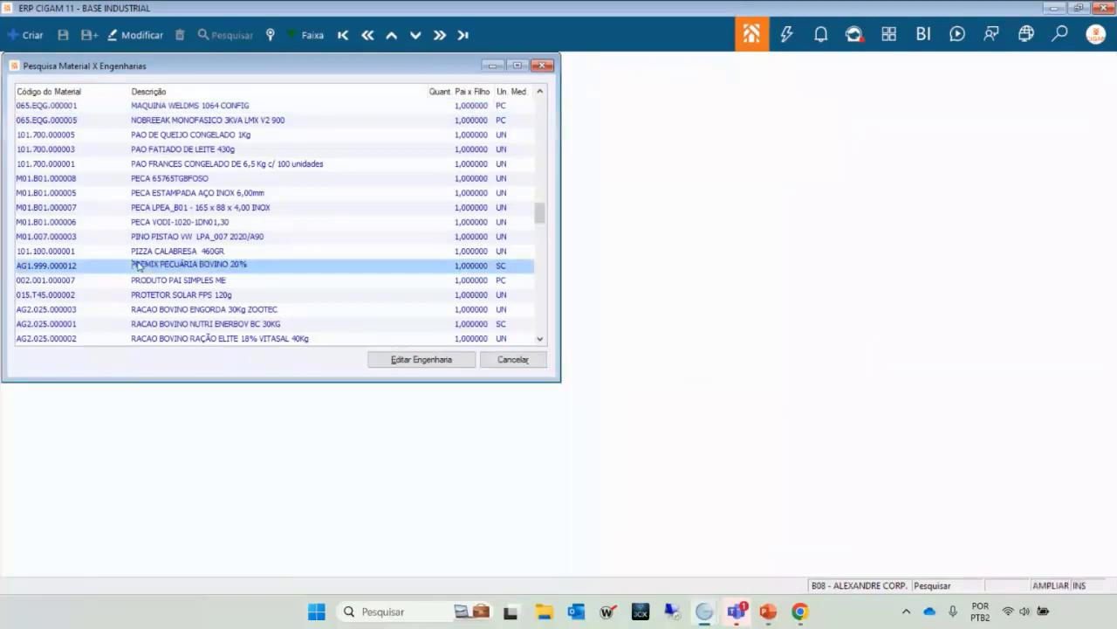
key("Page_Up")
key("Down")
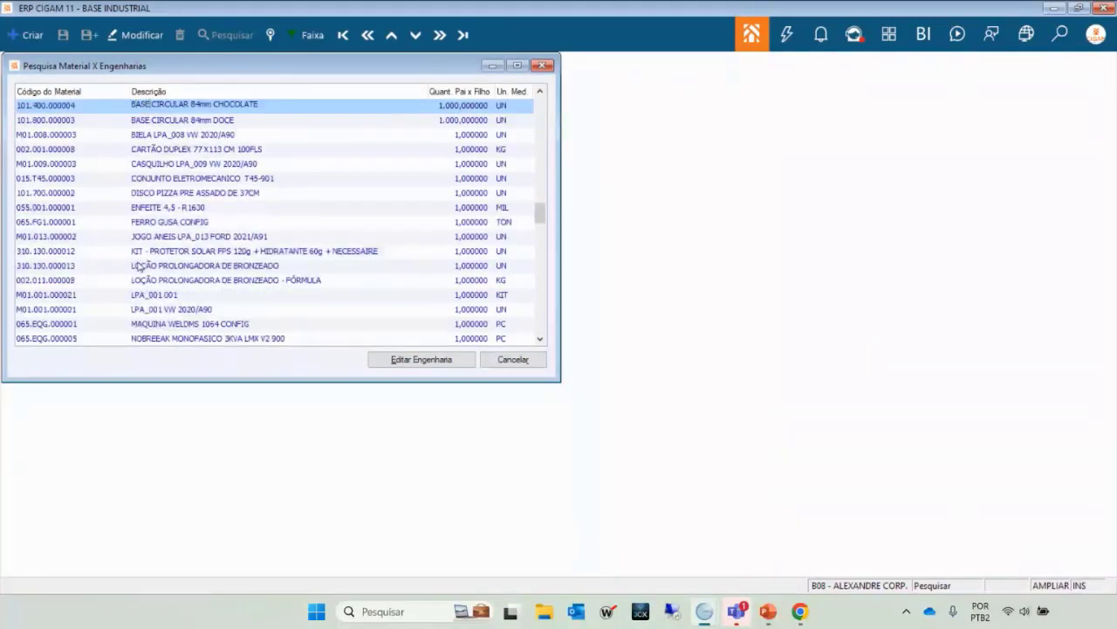
Open BASE CIRCULAR 84mm CHOCOLATE's Roteiro and review the MISTURAR, ASSAR and ESTOCAGEM operations.
left_click(372, 357)
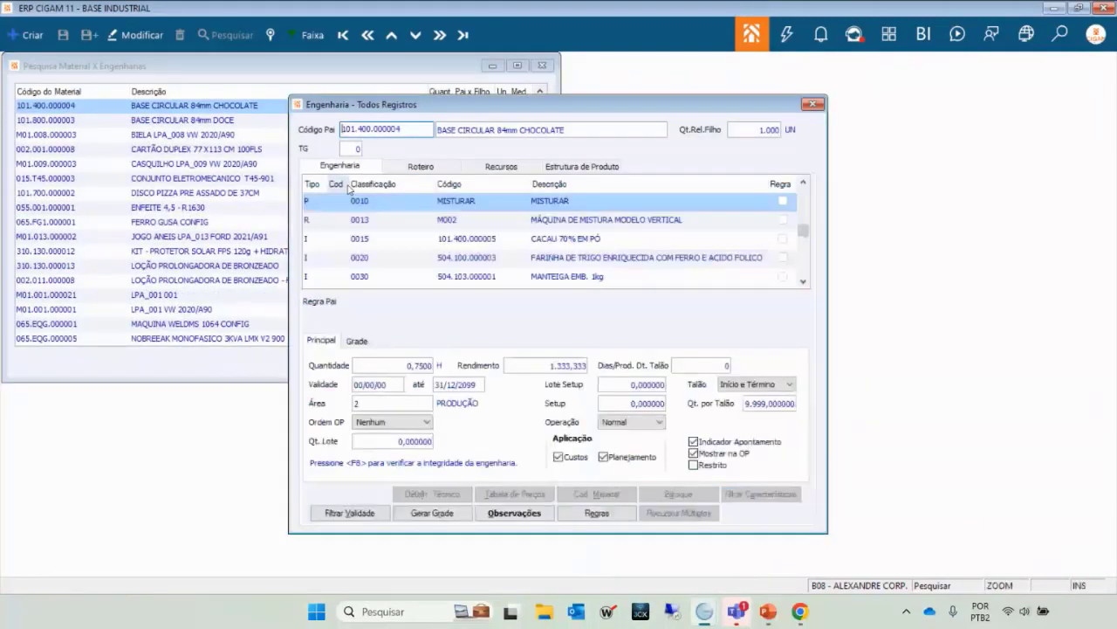
left_click(421, 167)
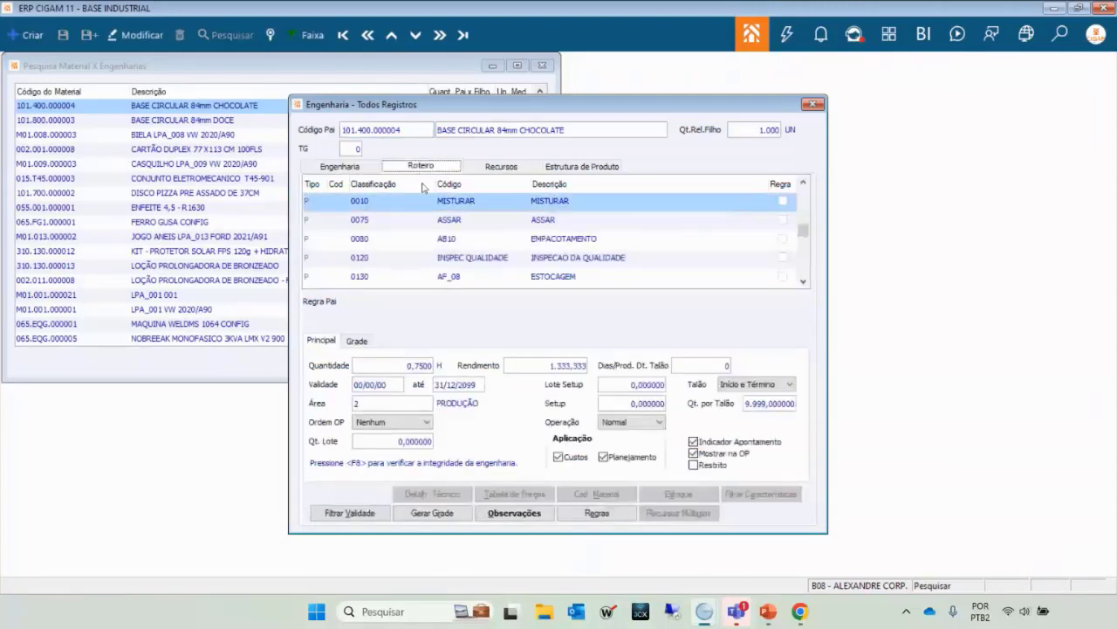
left_click(444, 202)
key("Down")
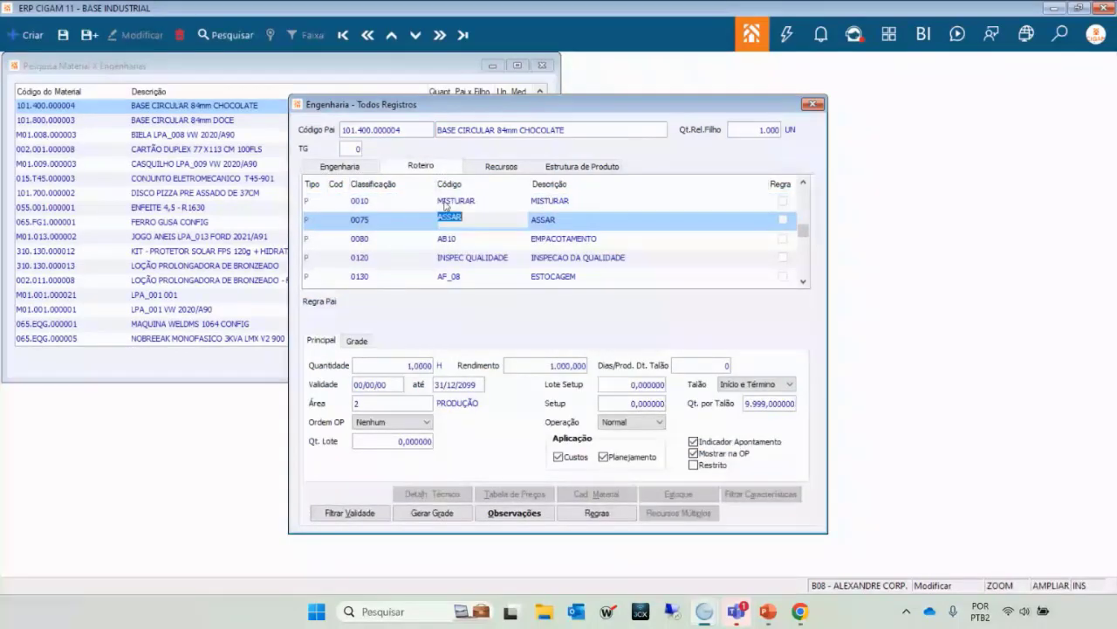
left_click(445, 202)
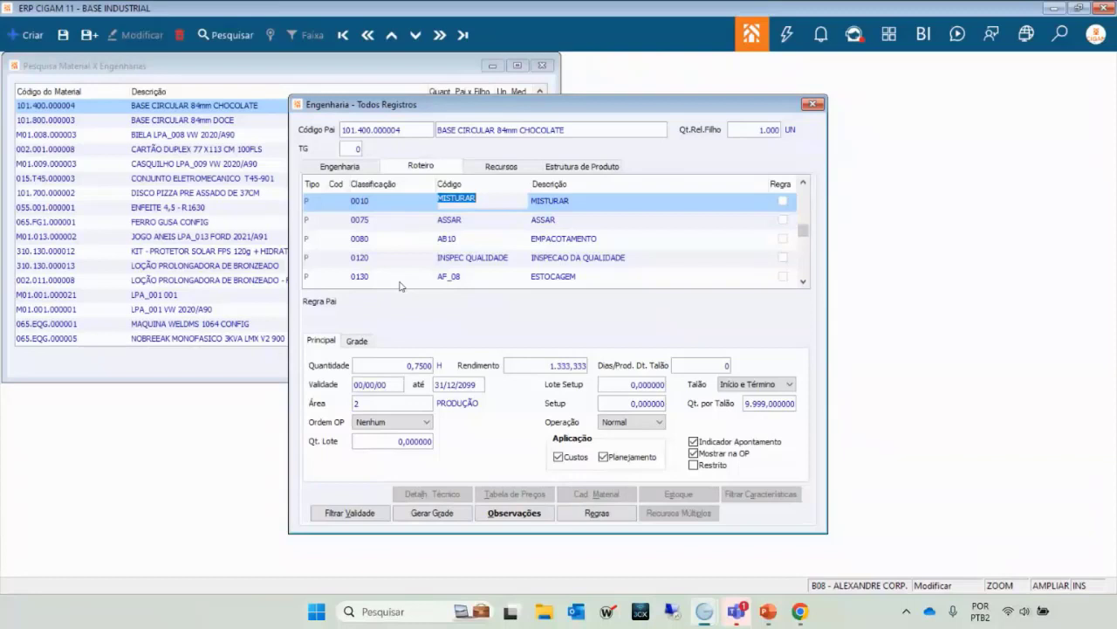
left_click(499, 221)
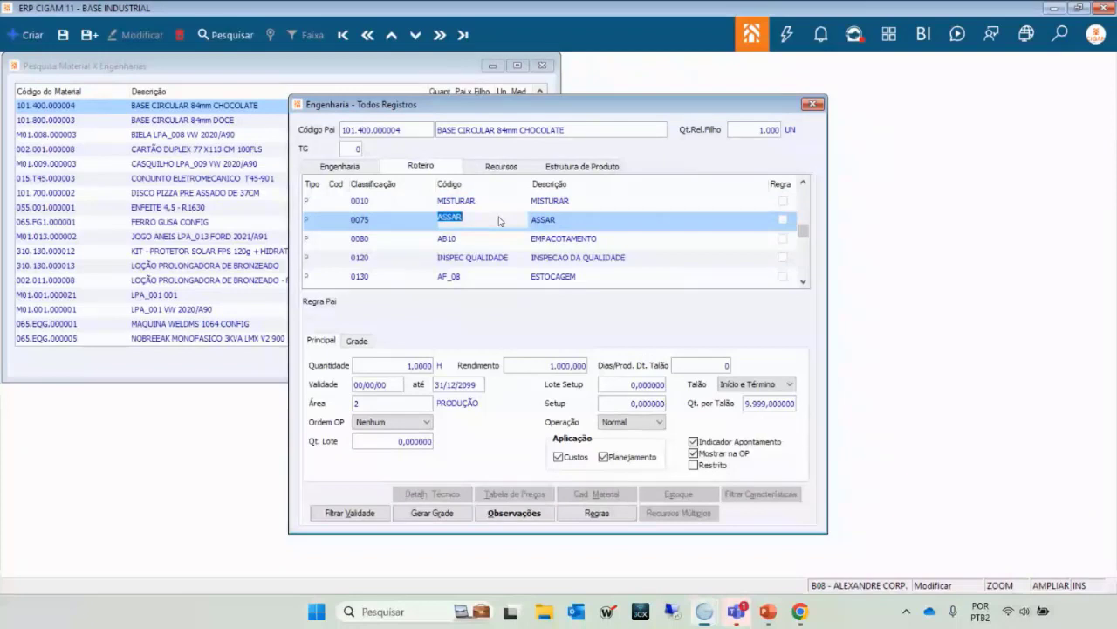
left_click(515, 279)
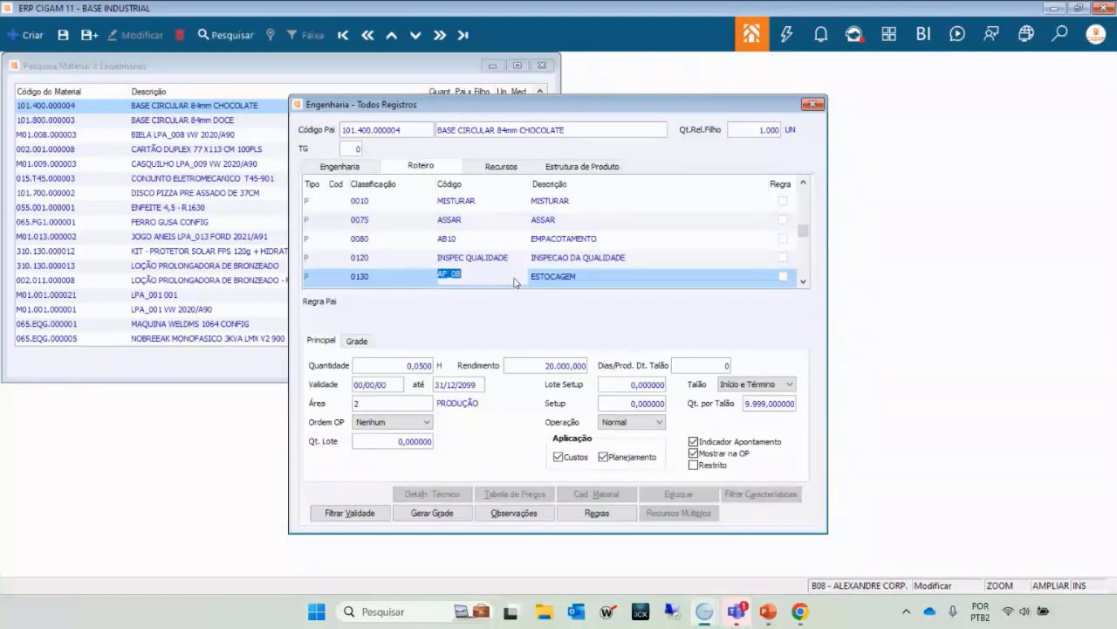
key("Up")
key("Up")
key("Down")
key("Down")
key("Down")
key("Down")
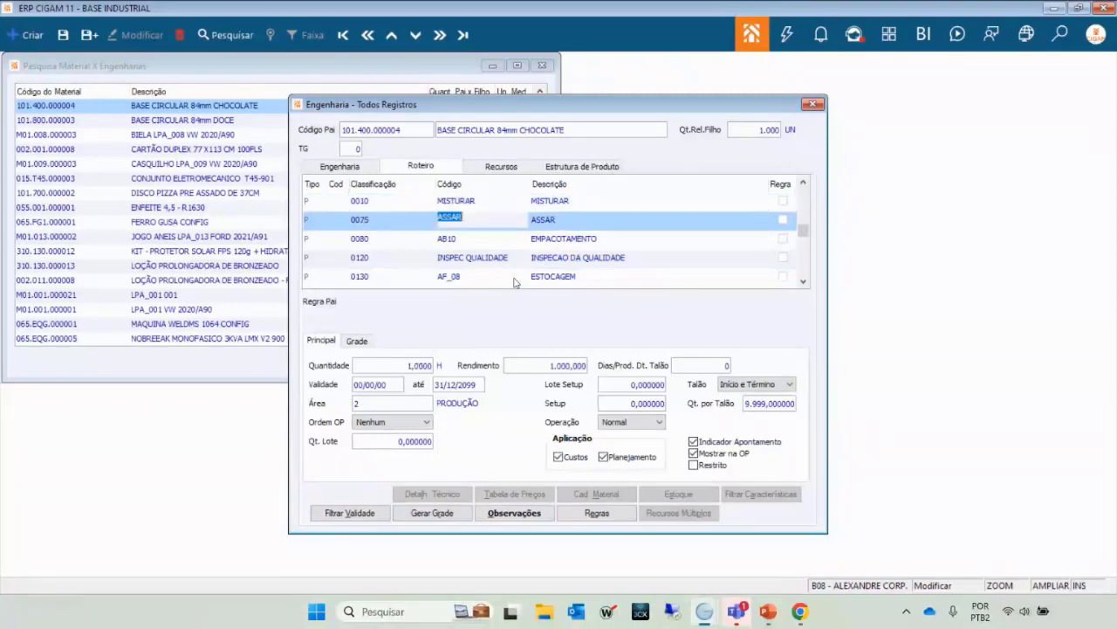
key("Up")
key("Up")
key("Up")
key("Up")
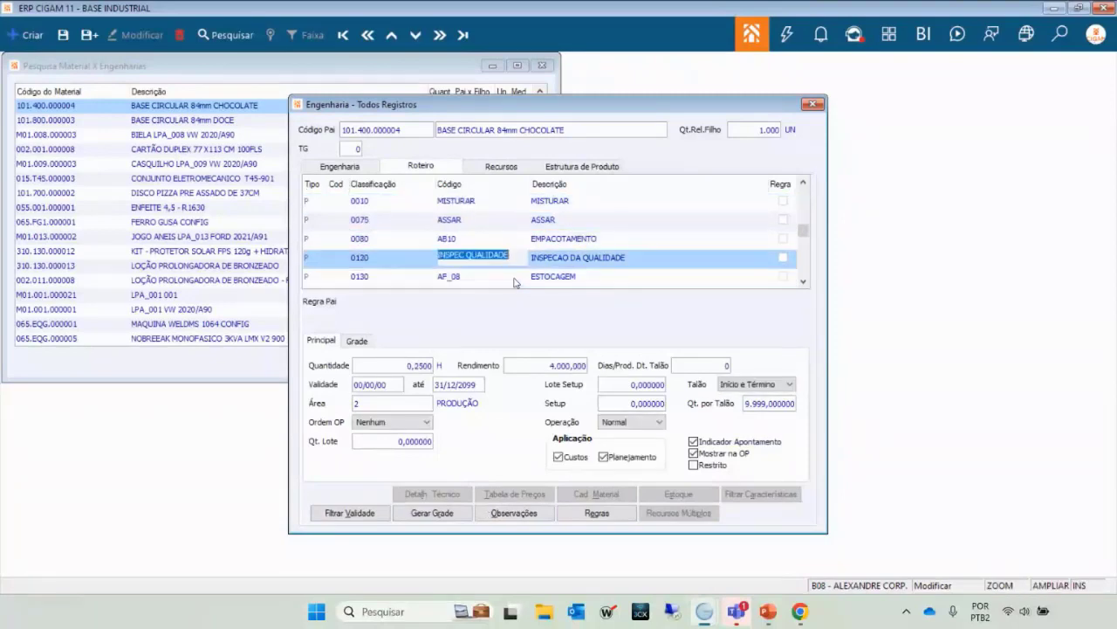
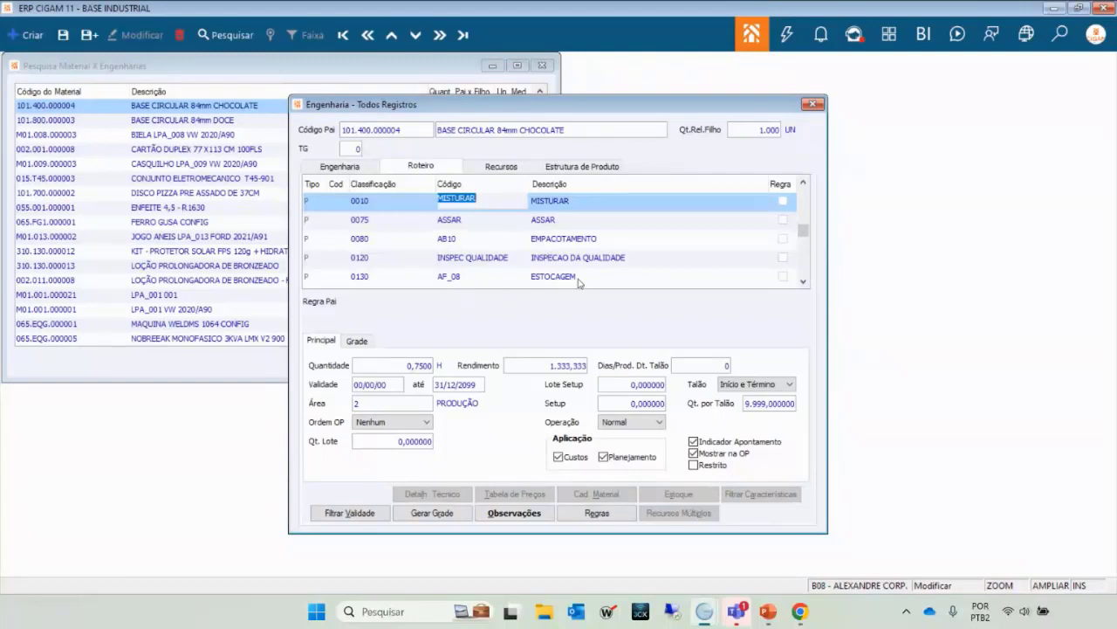
Compare the quantity and yield details of the MISTURAR and ASSAR routing operations.
left_click(469, 218)
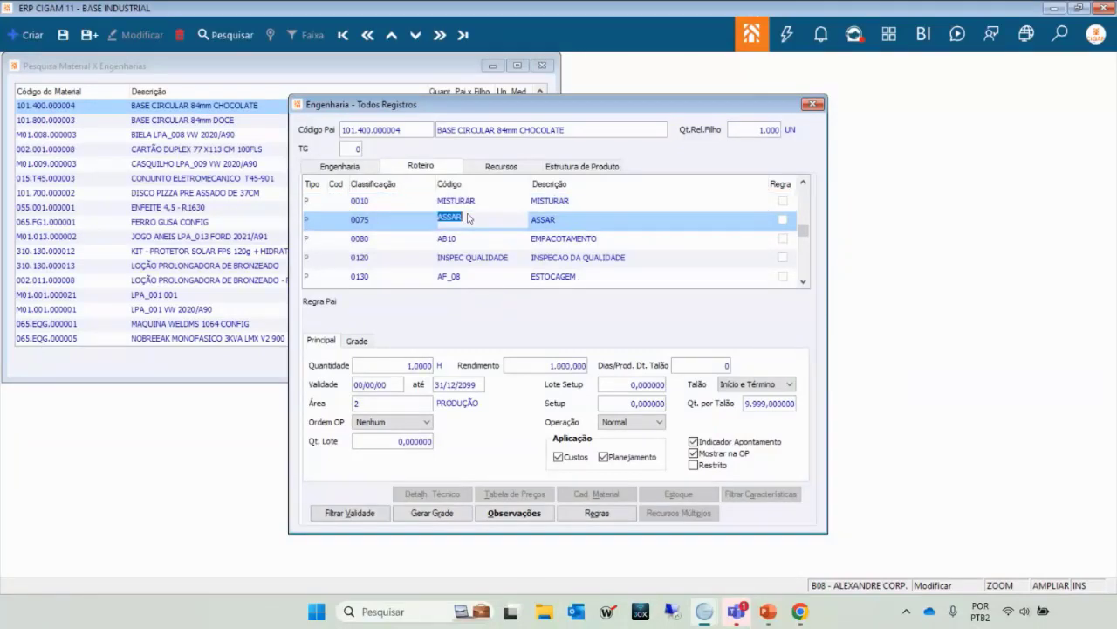
key("Up")
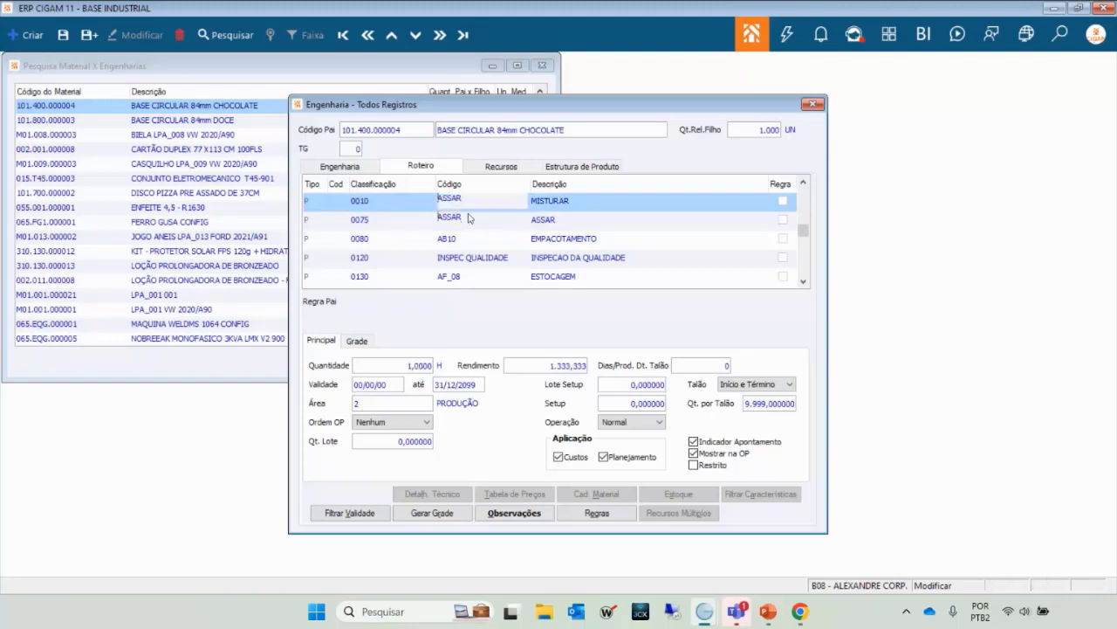
left_click(449, 225)
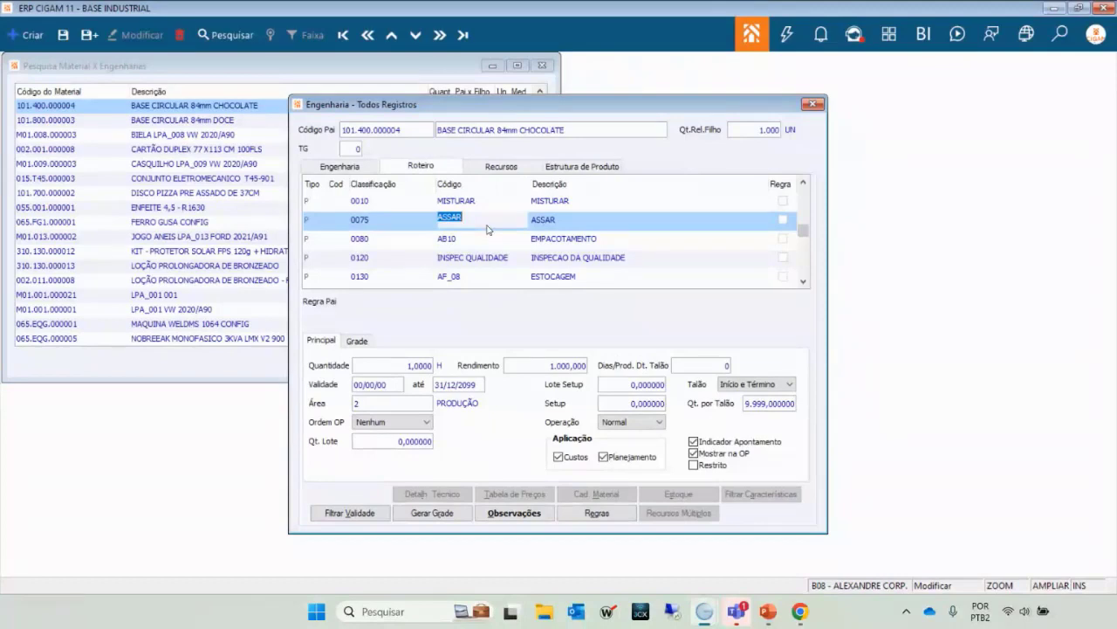
key("Up")
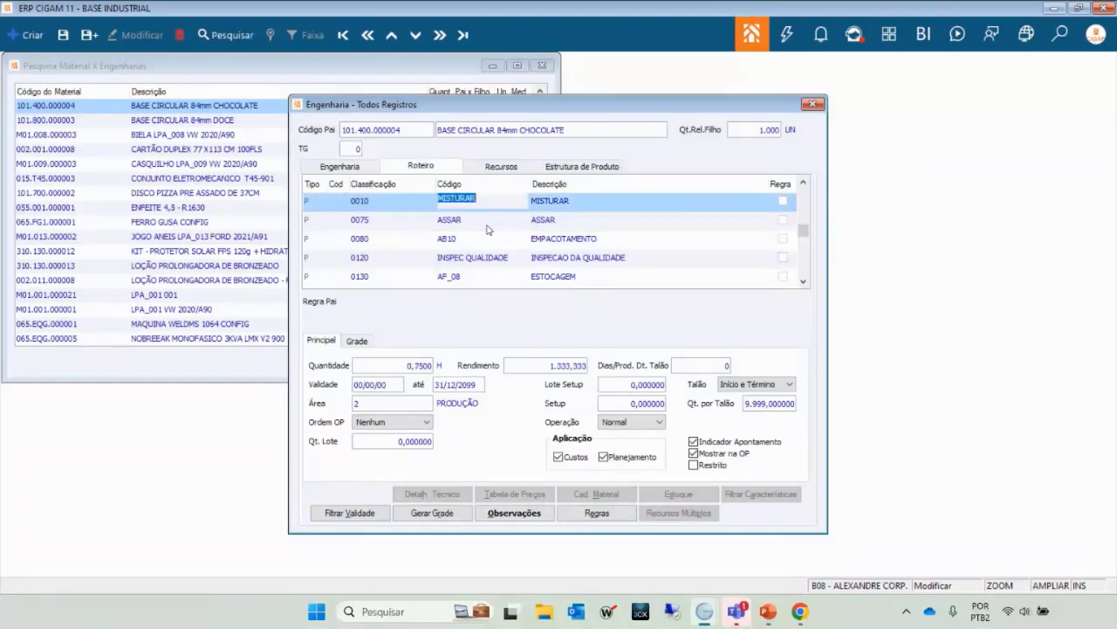
key("Down")
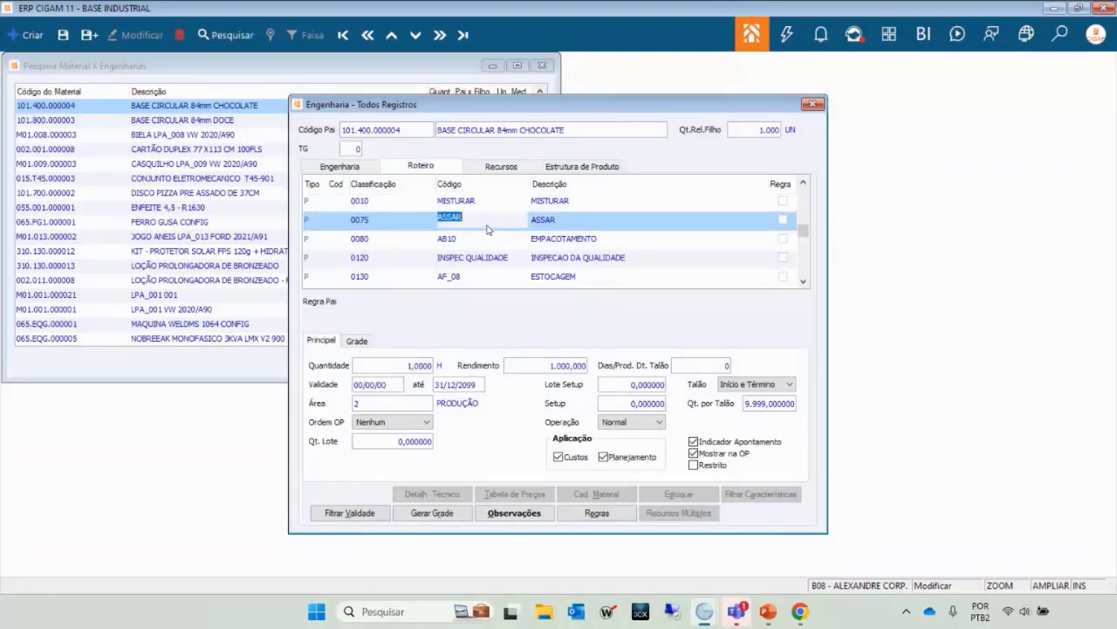
key("Up")
key("Down")
key("Down")
key("Down")
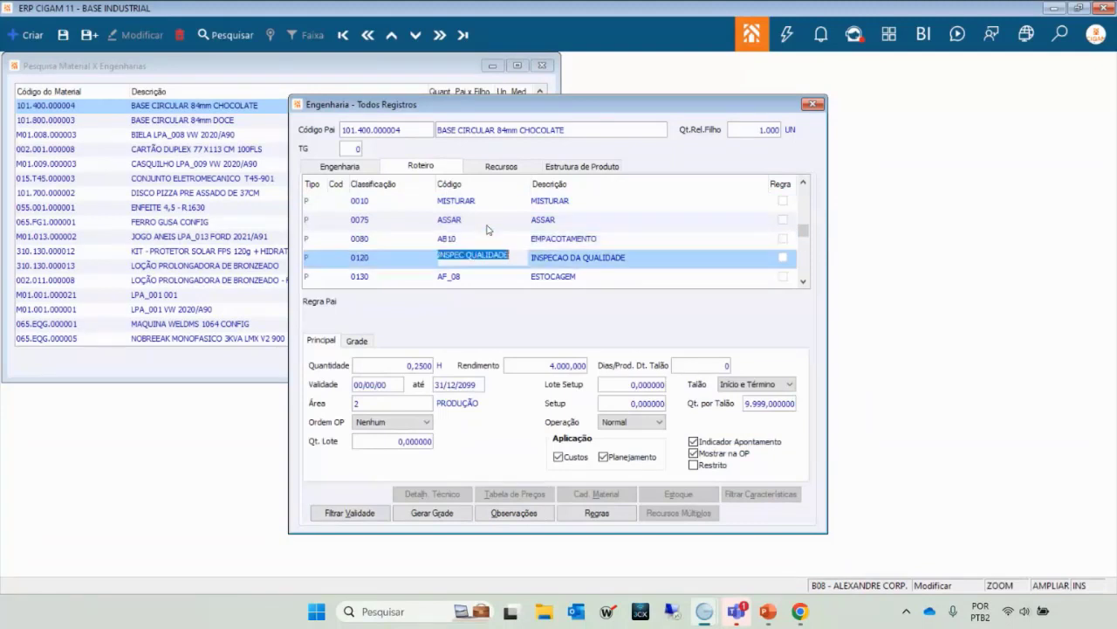
key("Up")
key("Up")
key("Up")
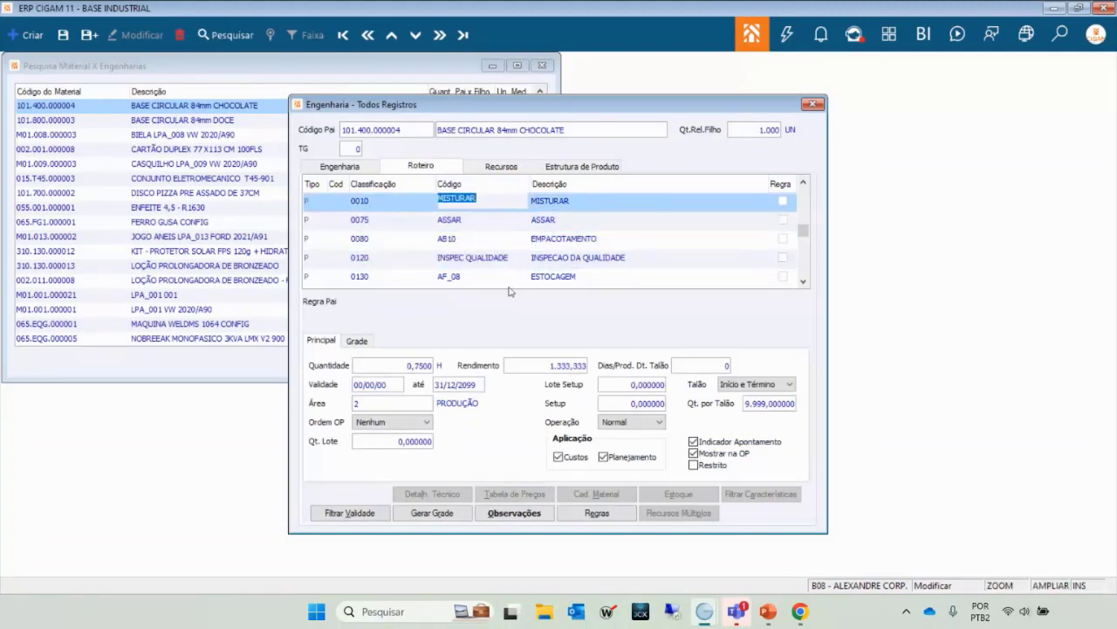
key("Down")
key("Up")
key("Down")
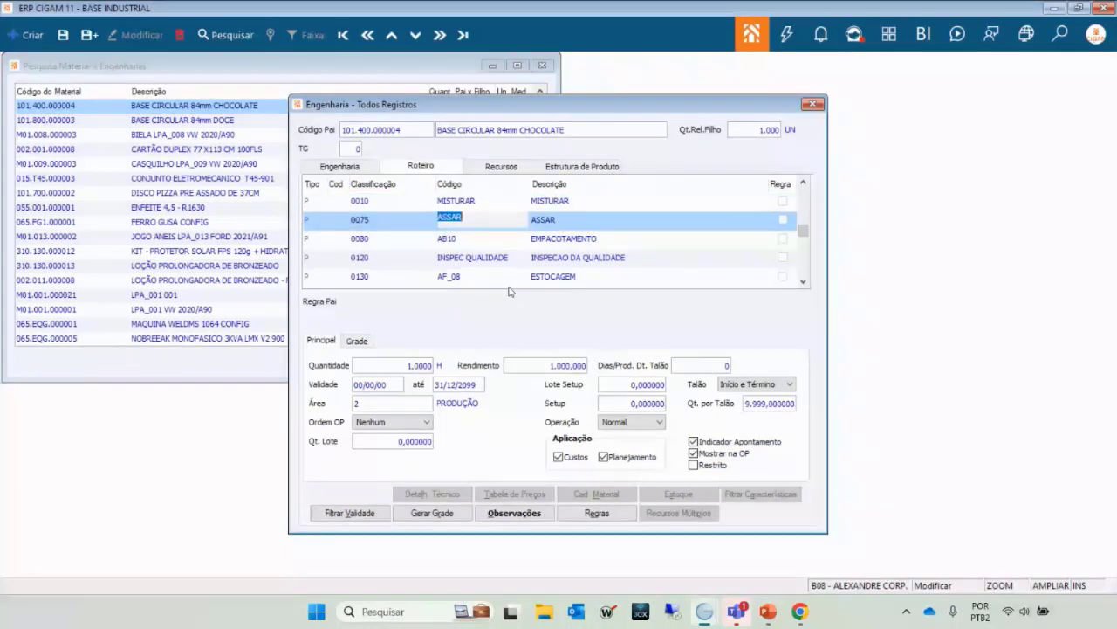
key("Up")
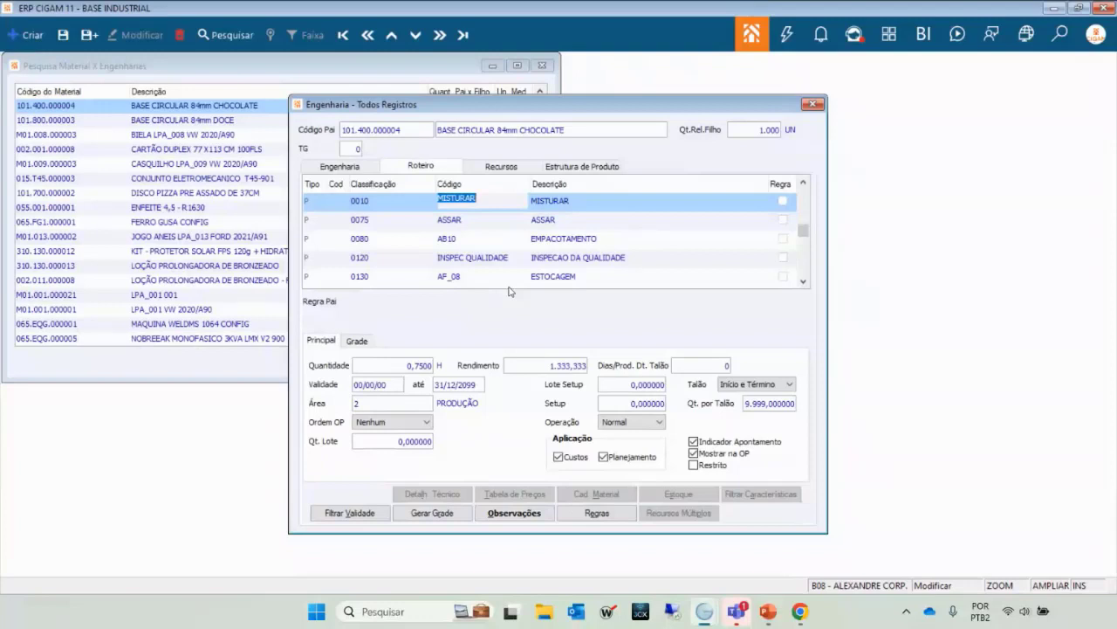
key("Down")
key("Up")
key("Down")
key("Up")
Check the INSPEC QUALIDADE and AF_08 storage steps, then return to MISTURAR.
left_click(484, 219)
key("Down")
key("Down")
key("Down")
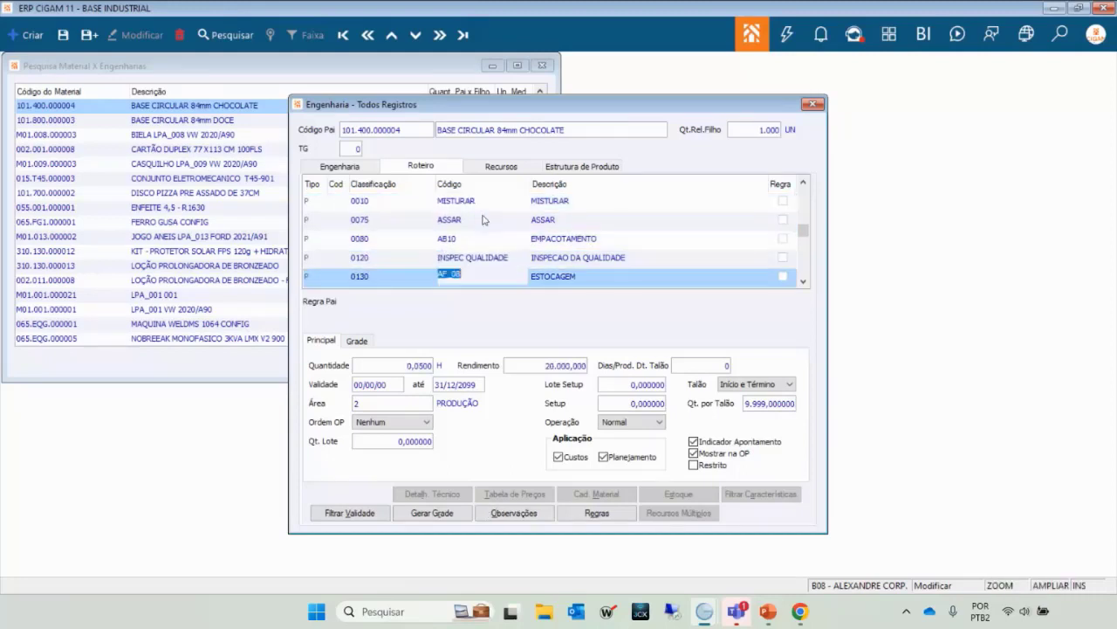
key("Up")
key("Up")
key("Up")
key("Up")
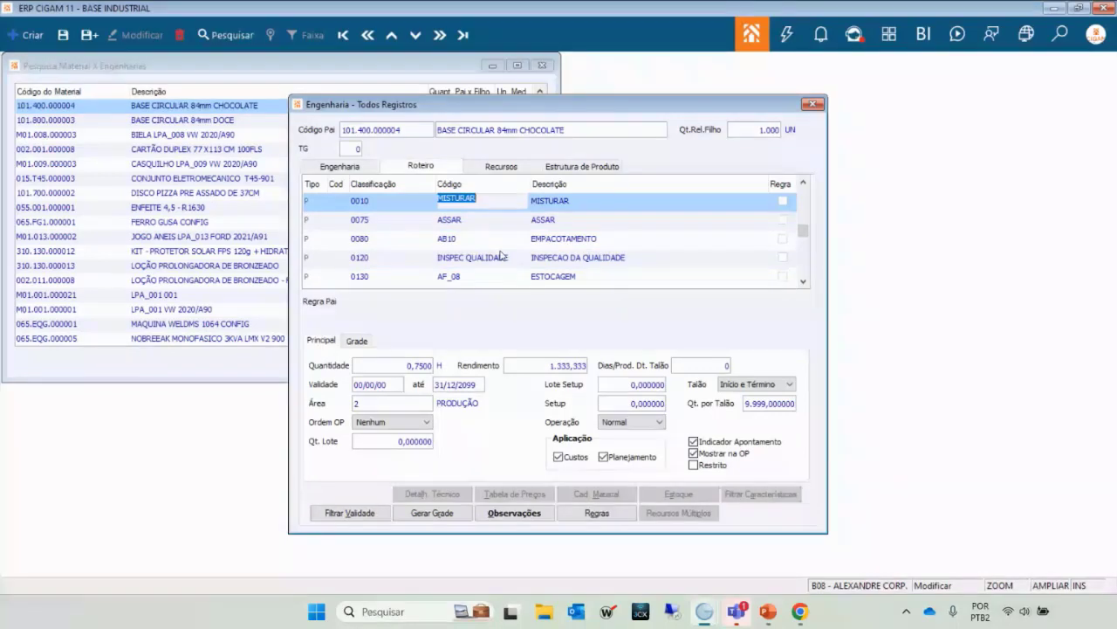
key("Down")
key("Up")
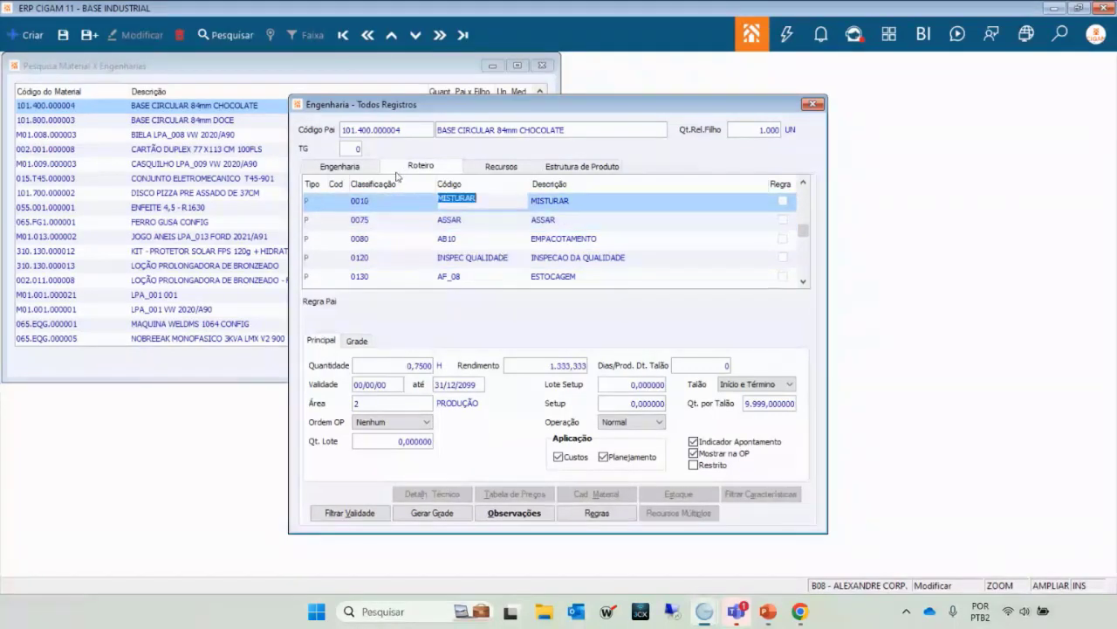
Tick Mostrar na OP for MISTURAR and start a blank routing line 0140 after ESTOCAGEM.
left_click(342, 169)
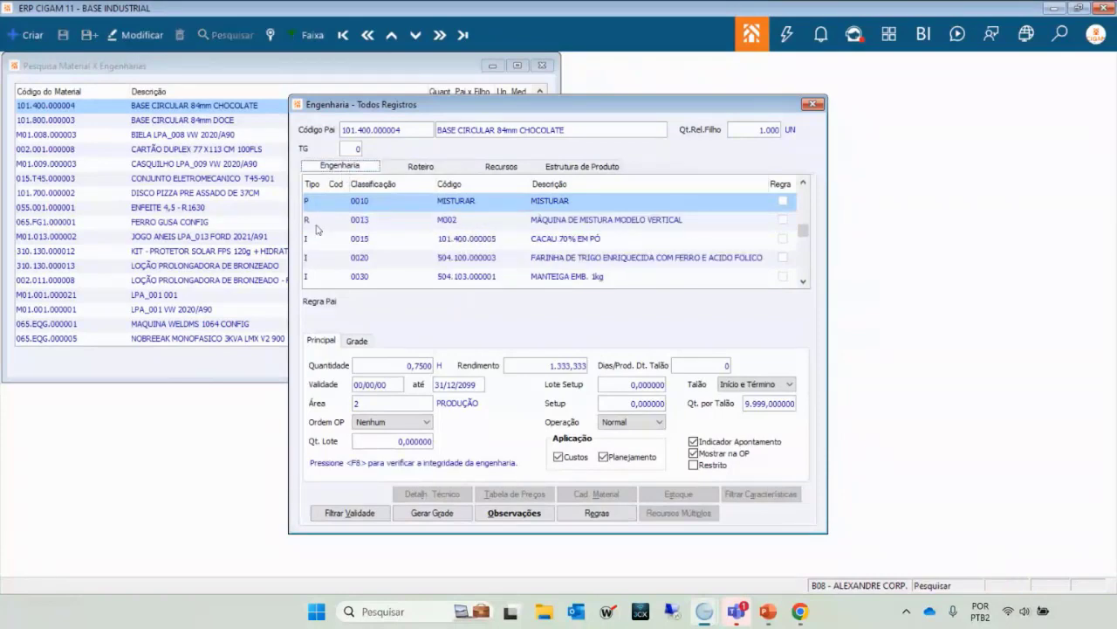
left_click(432, 170)
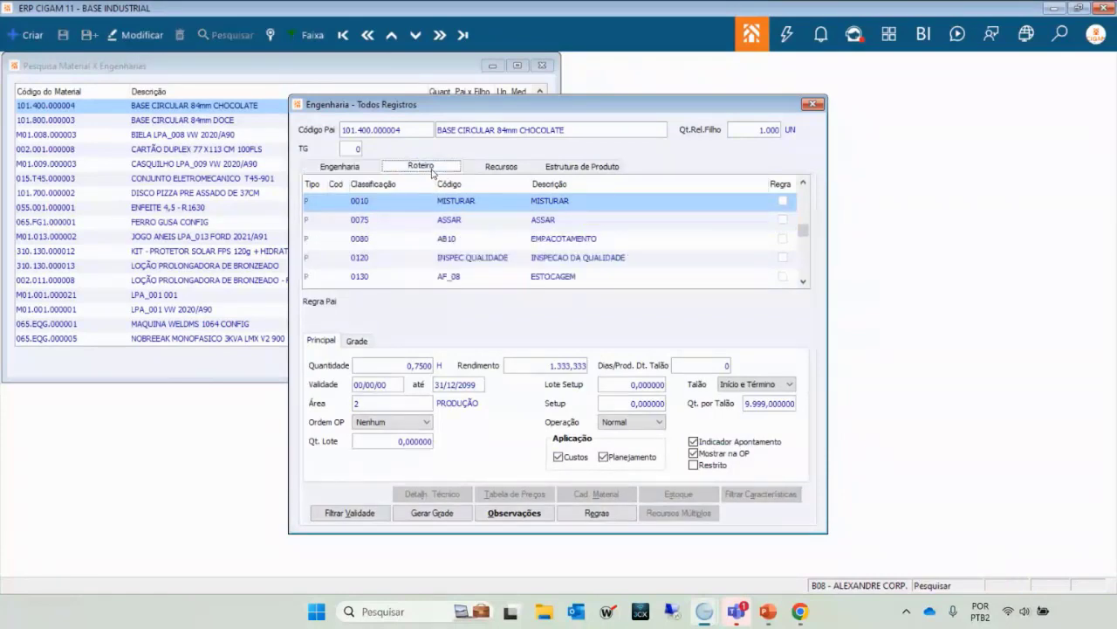
double_click(467, 201)
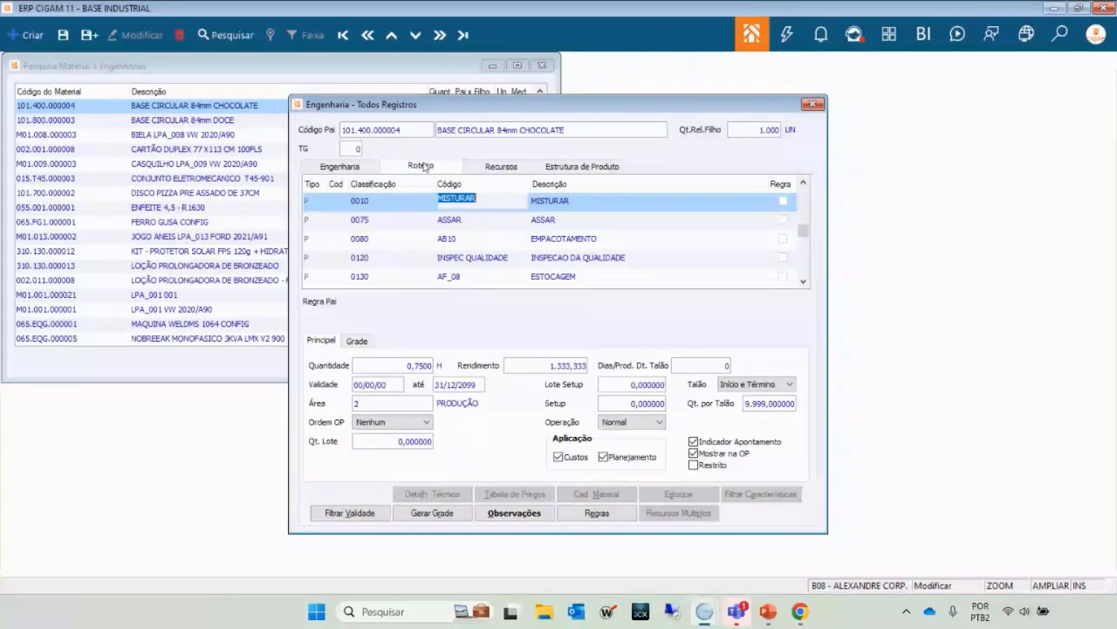
left_click(448, 223)
key("Up")
left_click(692, 453)
key("Down")
key("Down")
key("Down")
key("Down")
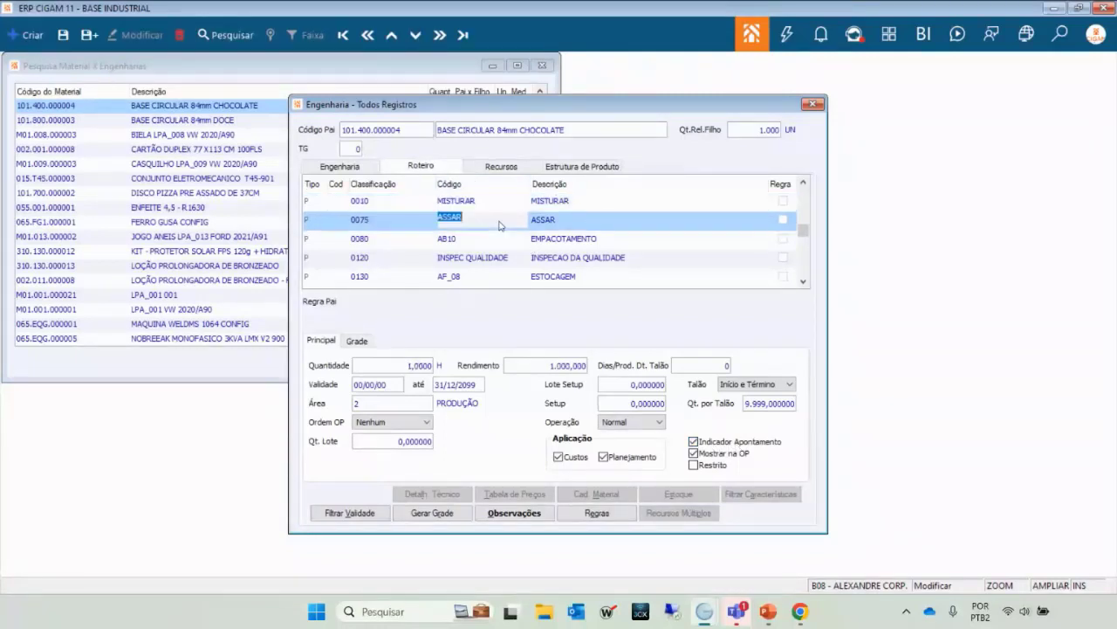
key("Down")
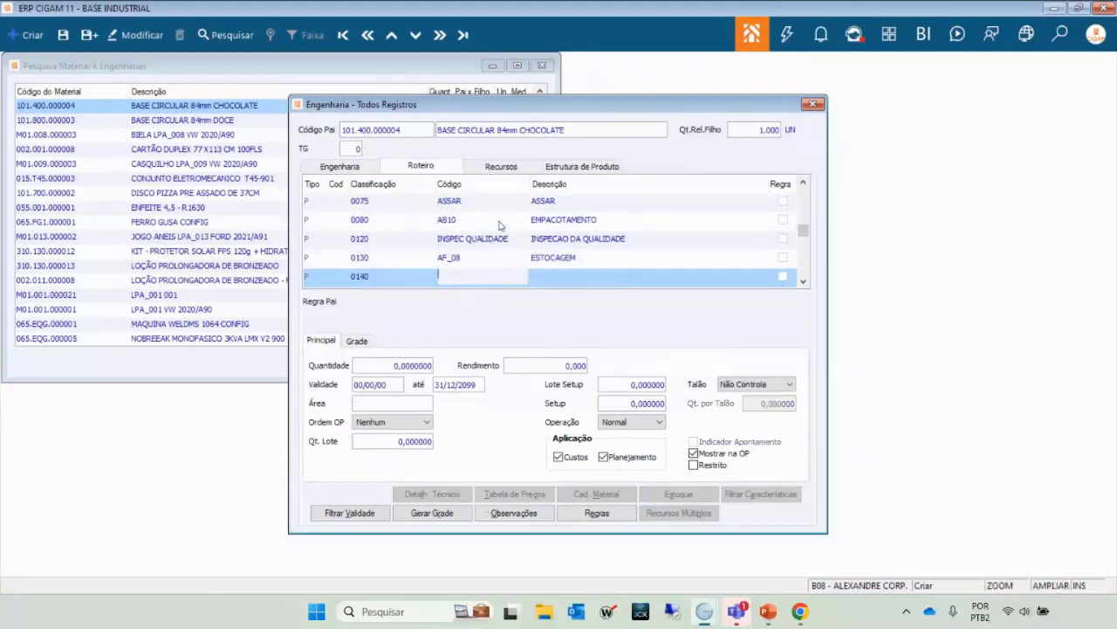
Discard the empty 0140 line and return to MISTURAR, passing ASSAR and AF_08.
key("Up")
key("Up")
key("Up")
key("Up")
key("Up")
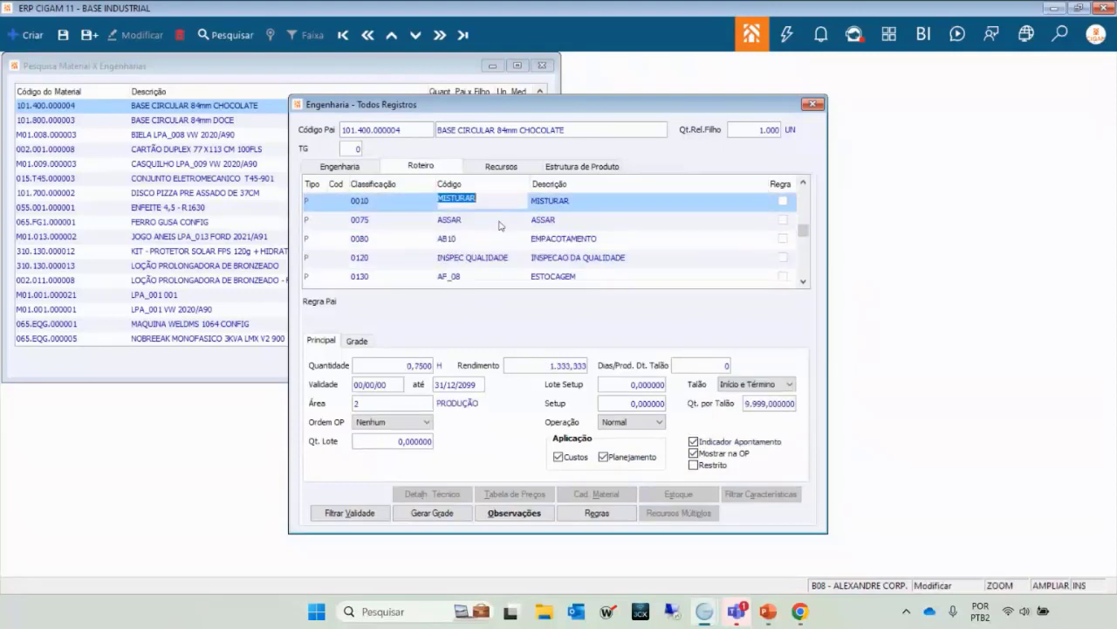
key("Down")
key("Up")
key("Down")
key("Down")
key("Down")
key("Down")
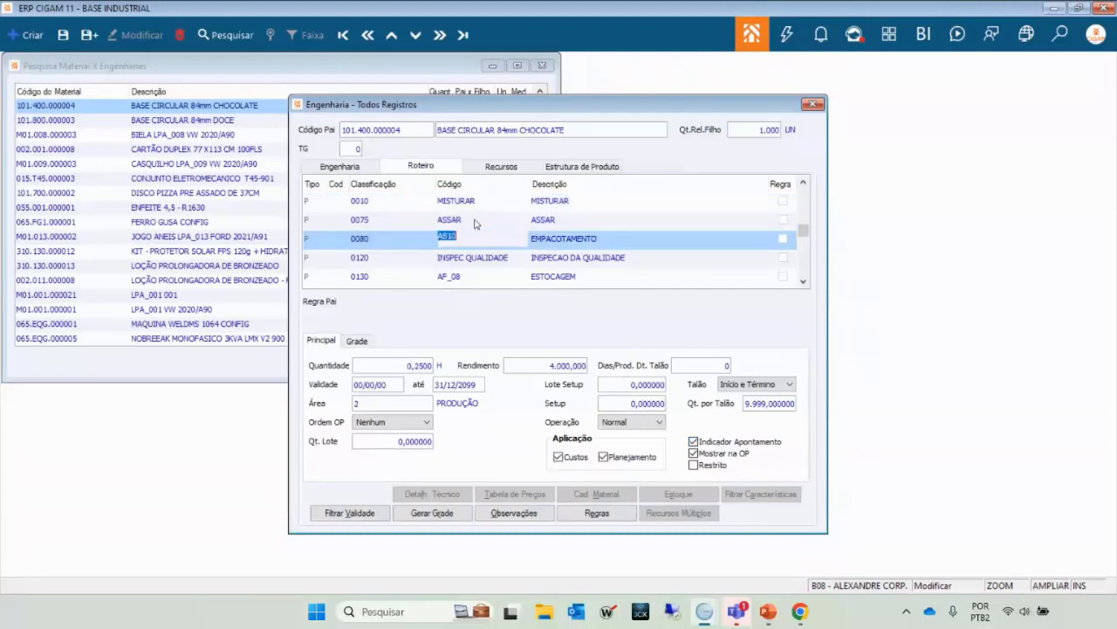
key("Up")
key("Up")
key("Up")
key("Up")
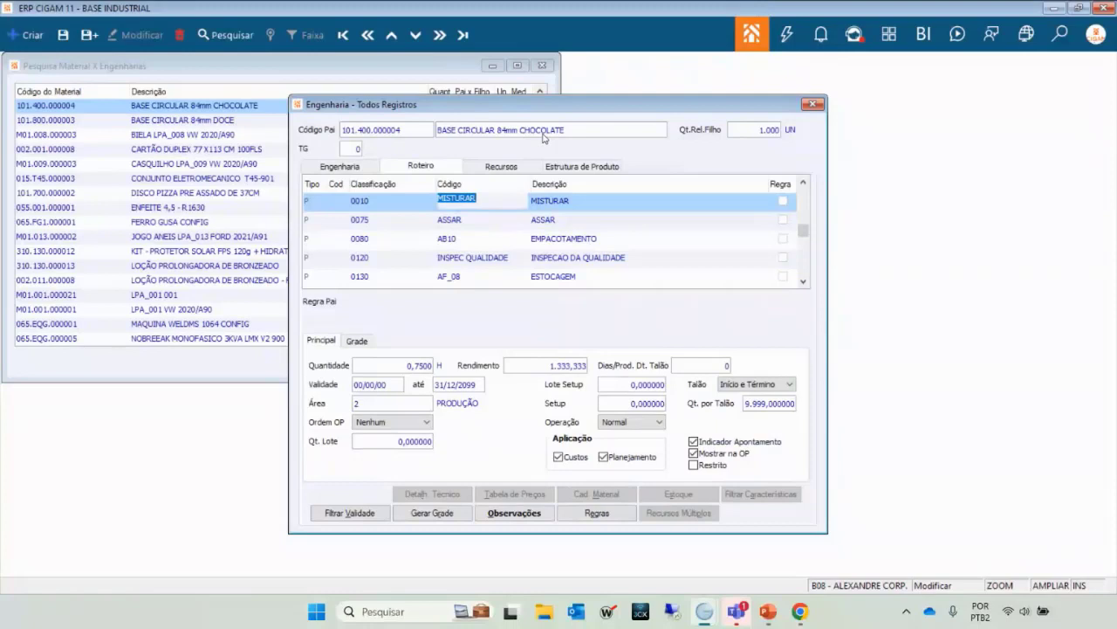
left_click(501, 221)
key("Down")
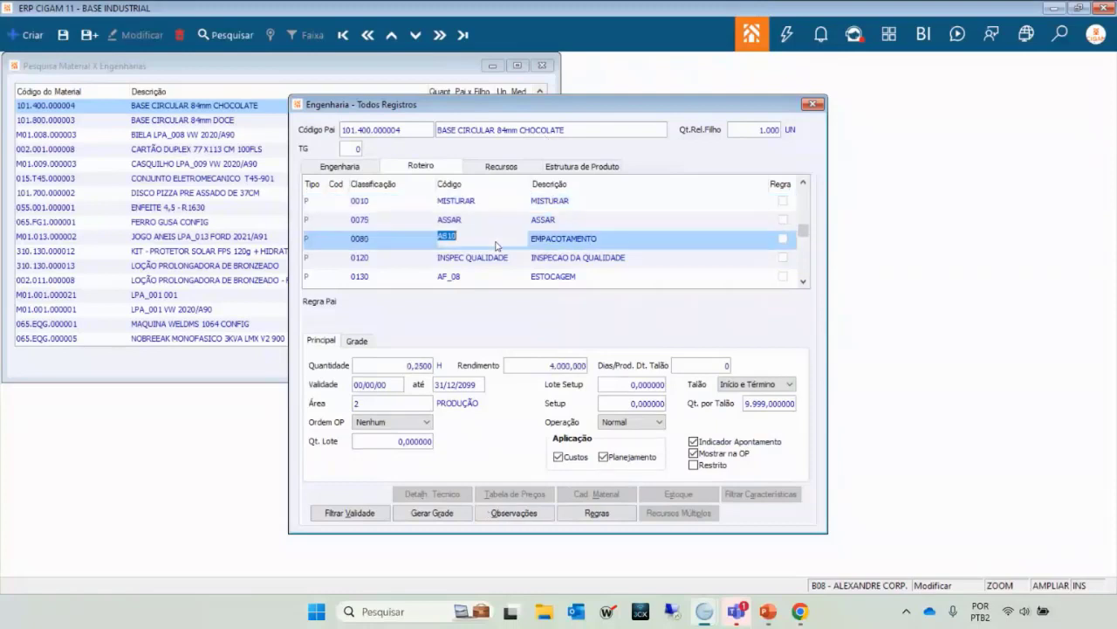
key("Up")
key("Up")
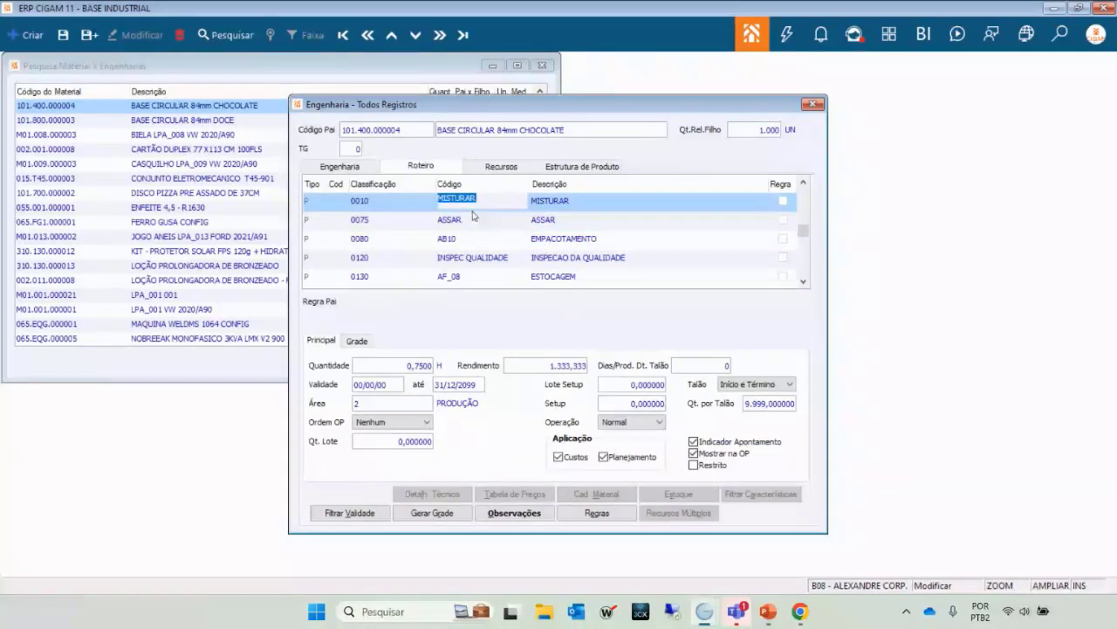
left_click(791, 385)
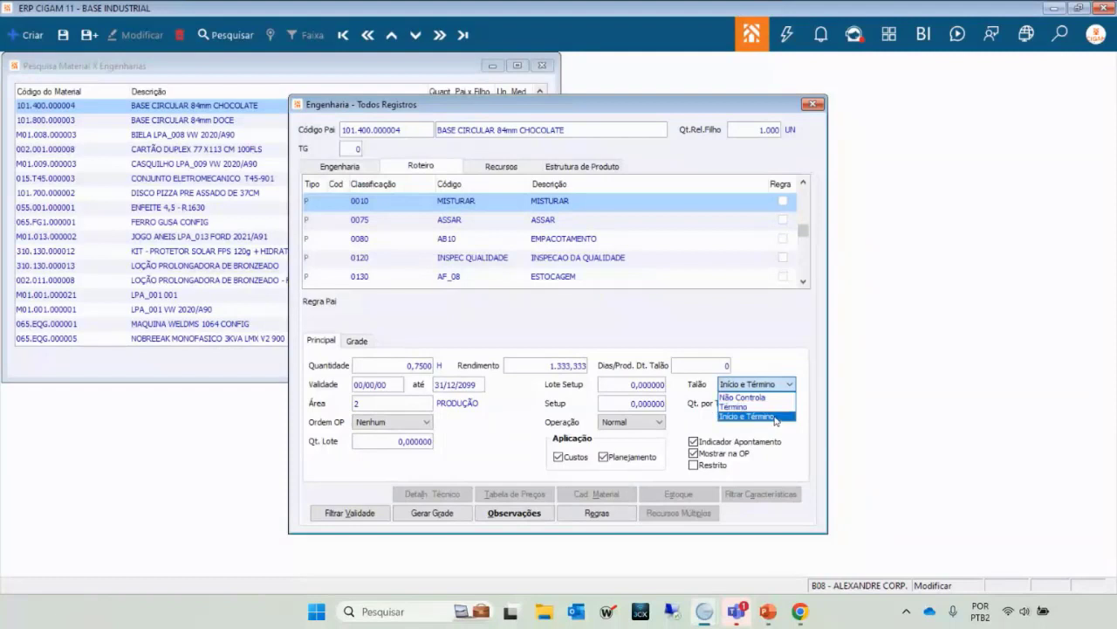
left_click(774, 416)
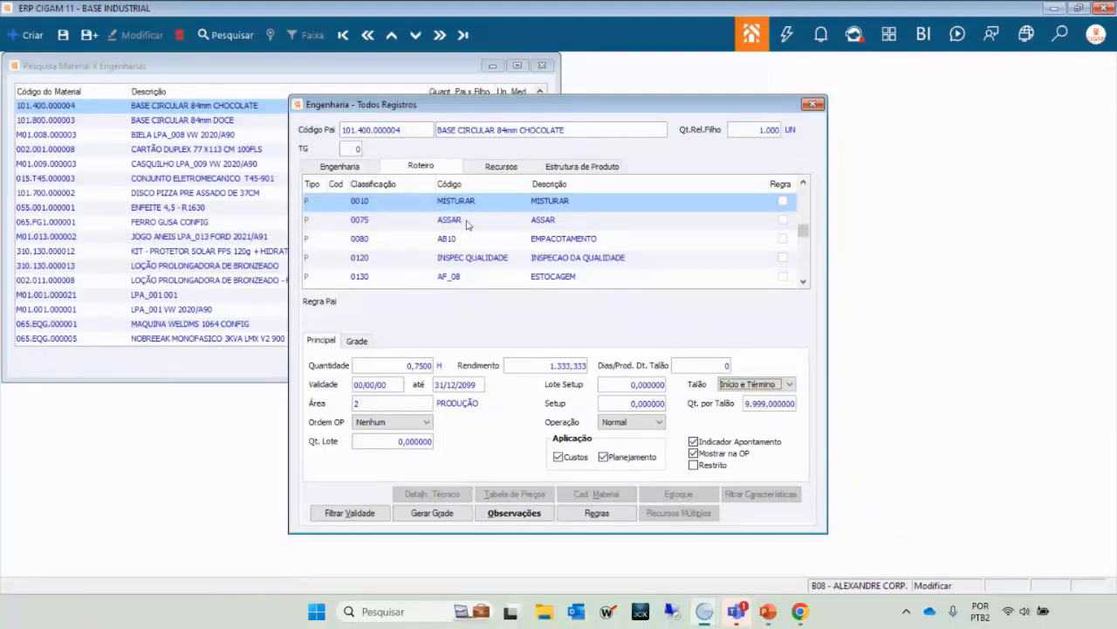
key("Down")
key("Down")
key("Down")
key("Down")
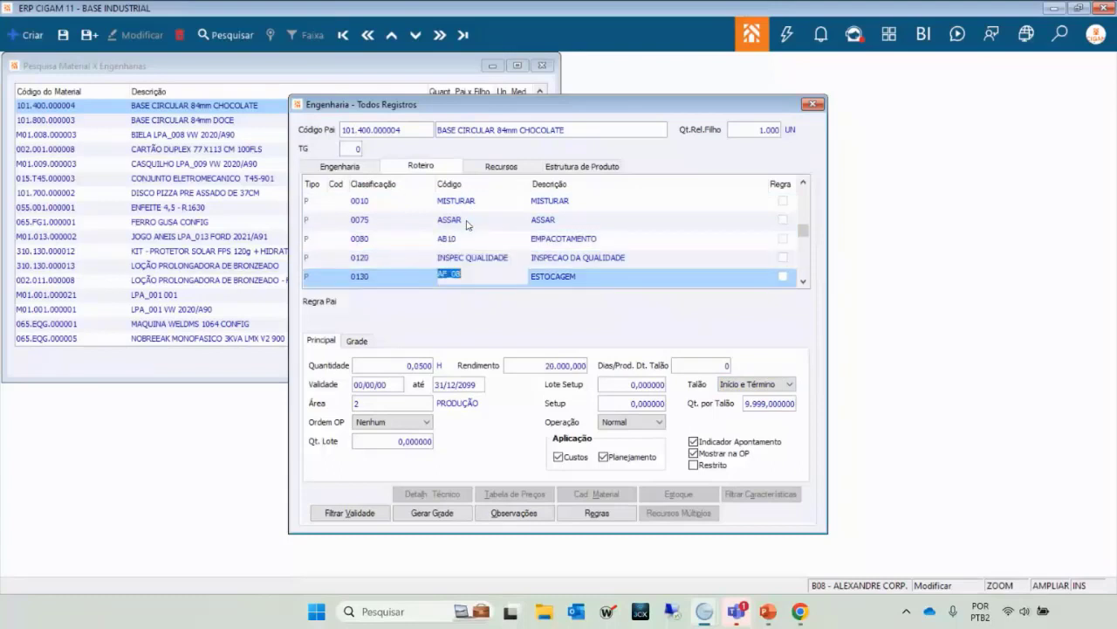
key("Up")
key("Up")
key("Up")
key("Up")
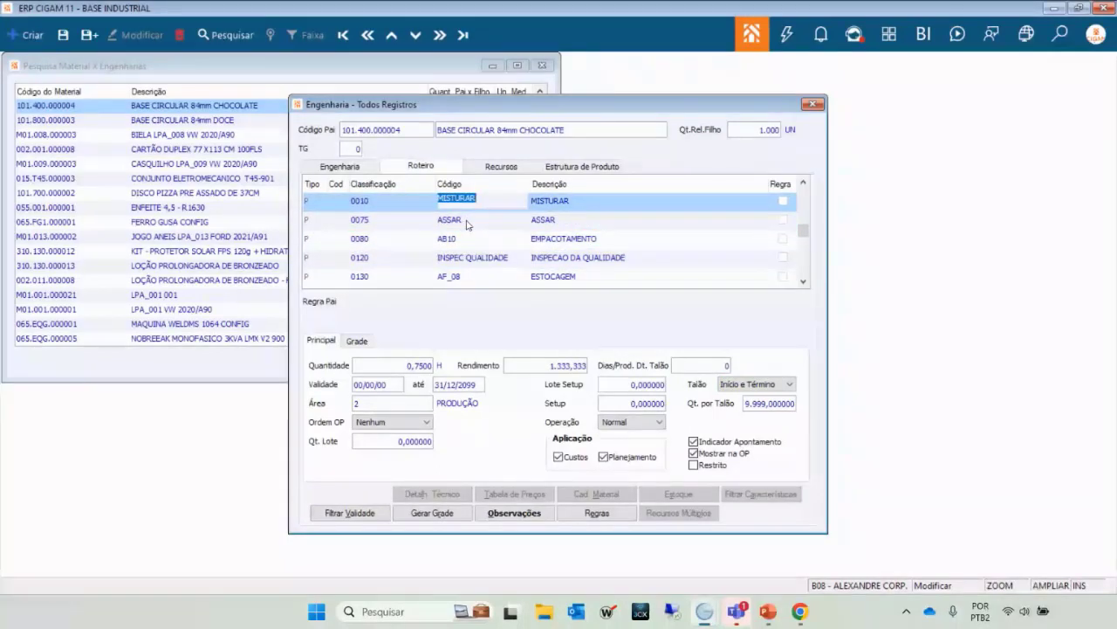
key("Down")
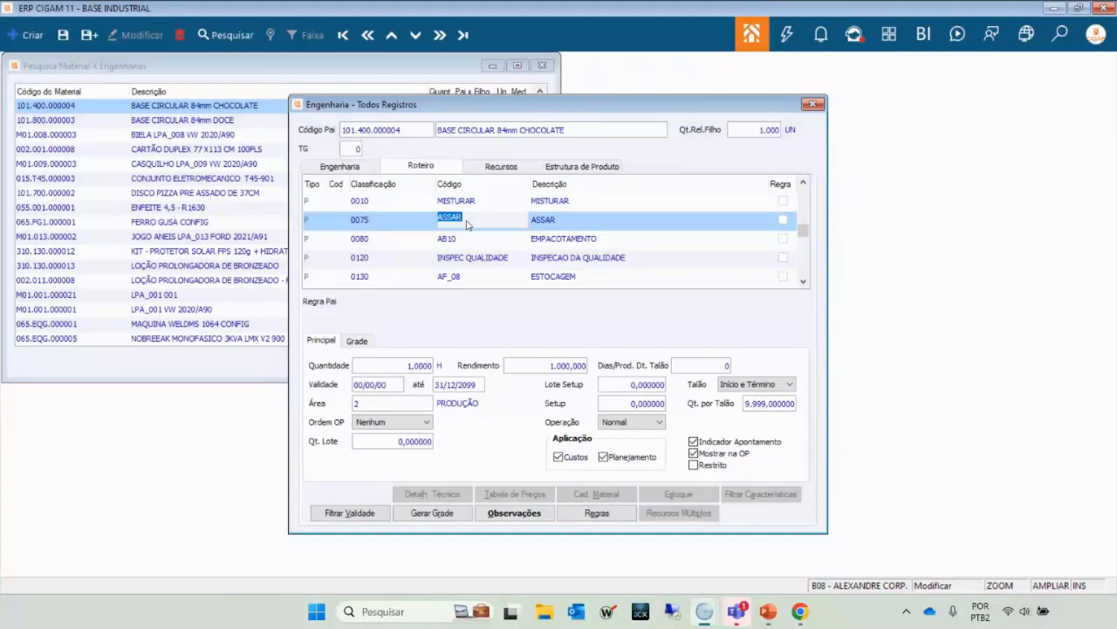
key("Down")
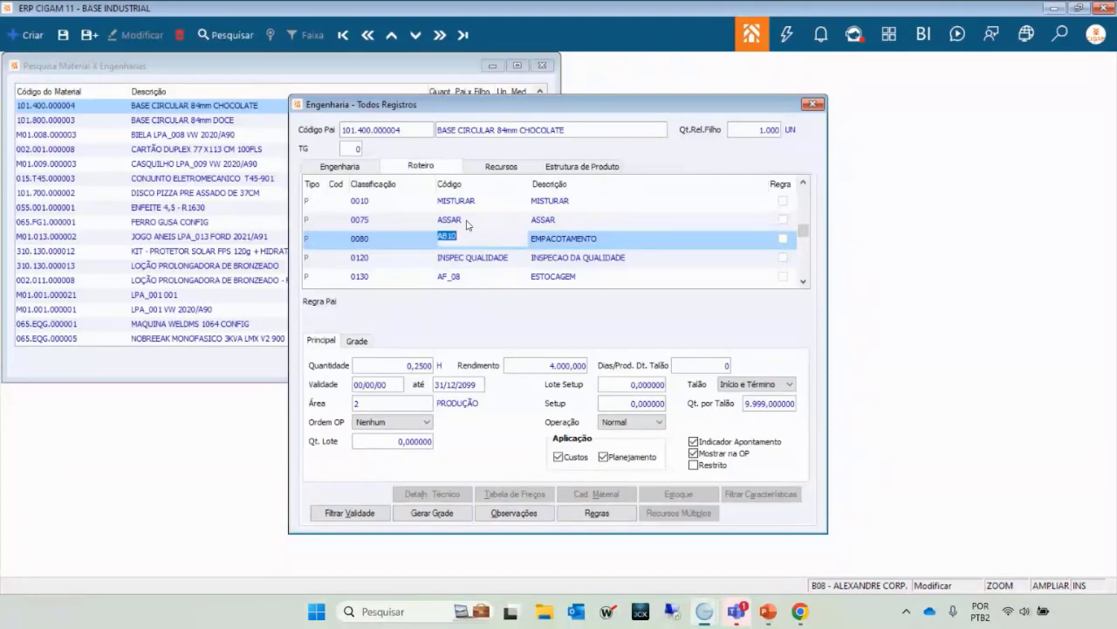
key("Up")
key("Up")
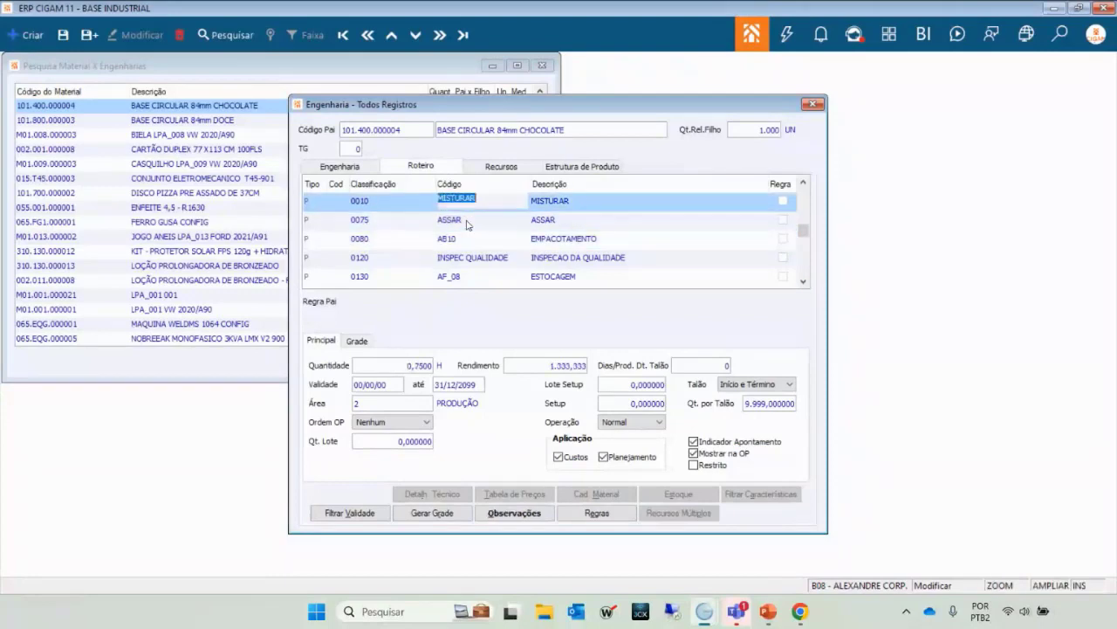
key("Down")
key("Down")
key("Down")
key("Down")
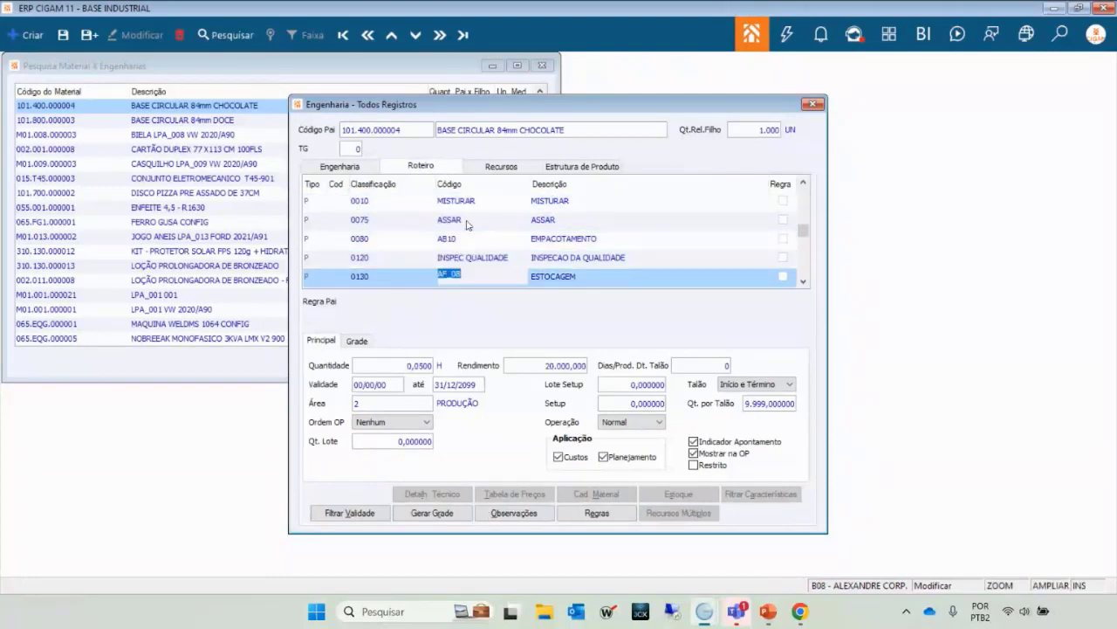
key("Up")
key("Up")
key("Up")
key("Up")
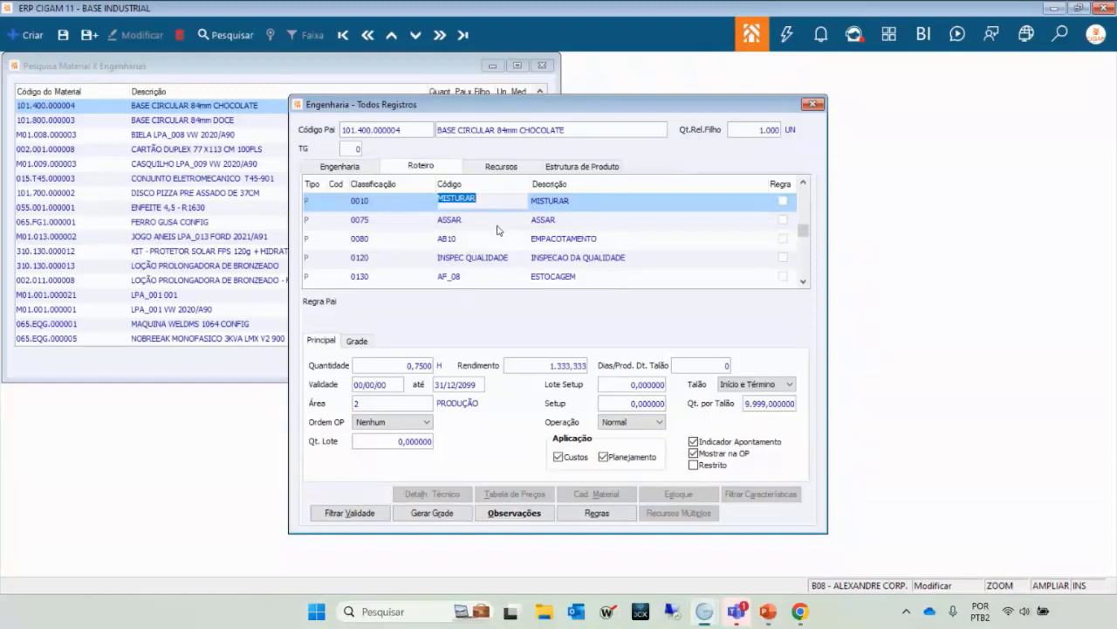
key("Down")
key("Up")
key("Down")
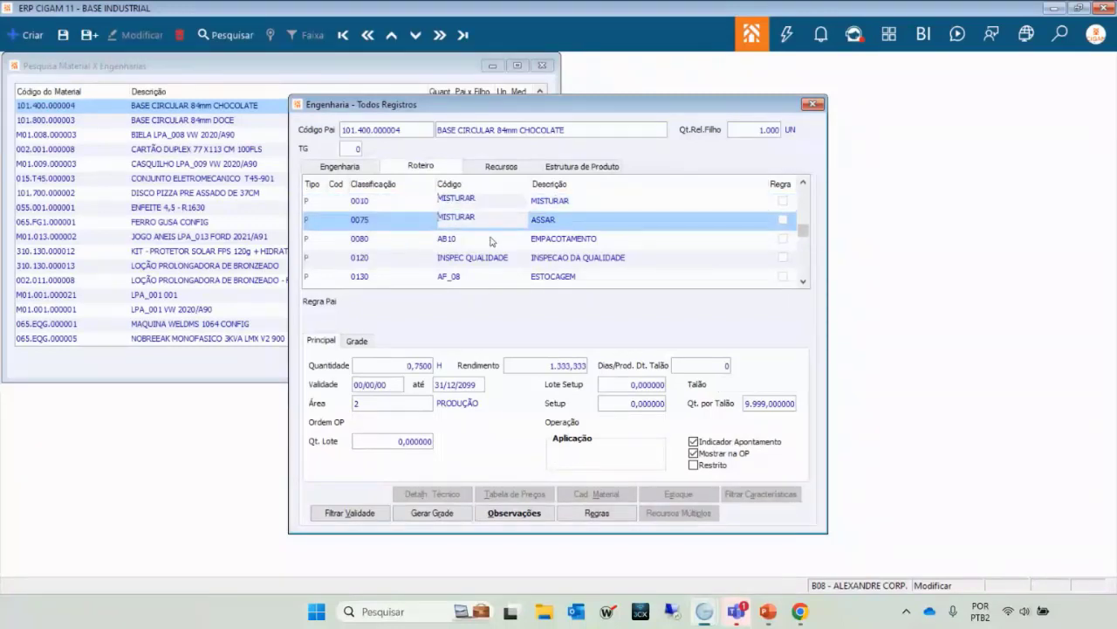
key("Up")
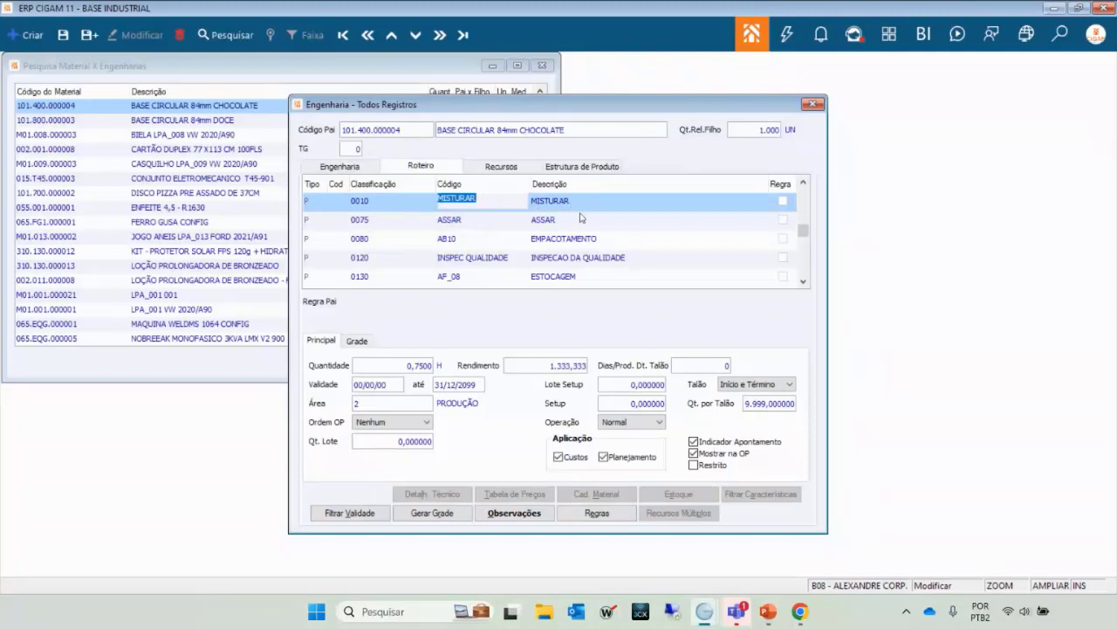
left_click(470, 226)
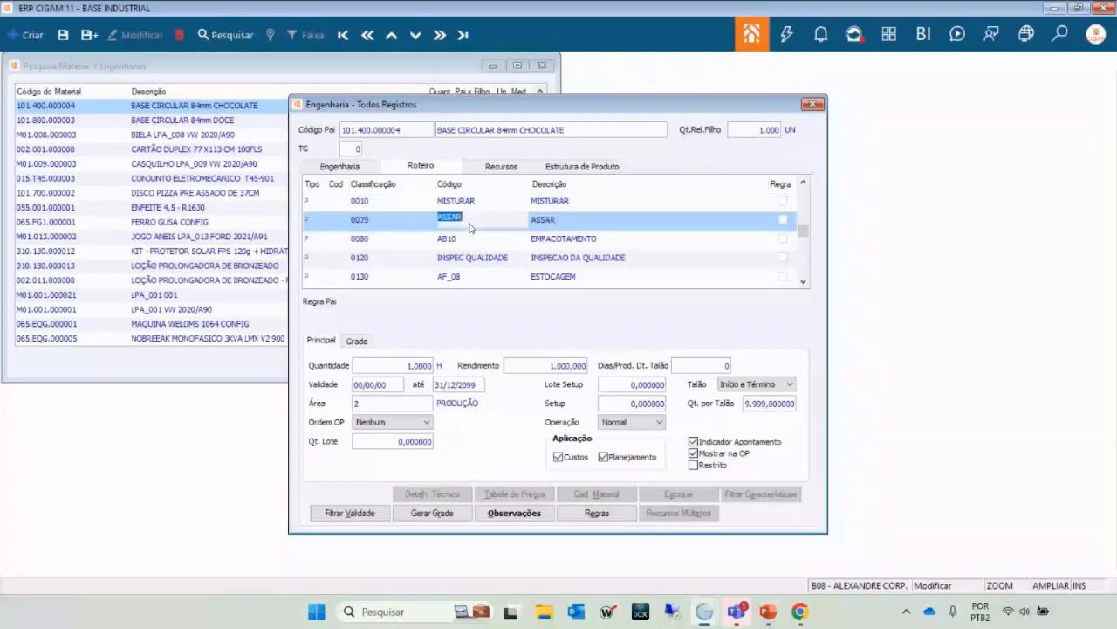
left_click(790, 385)
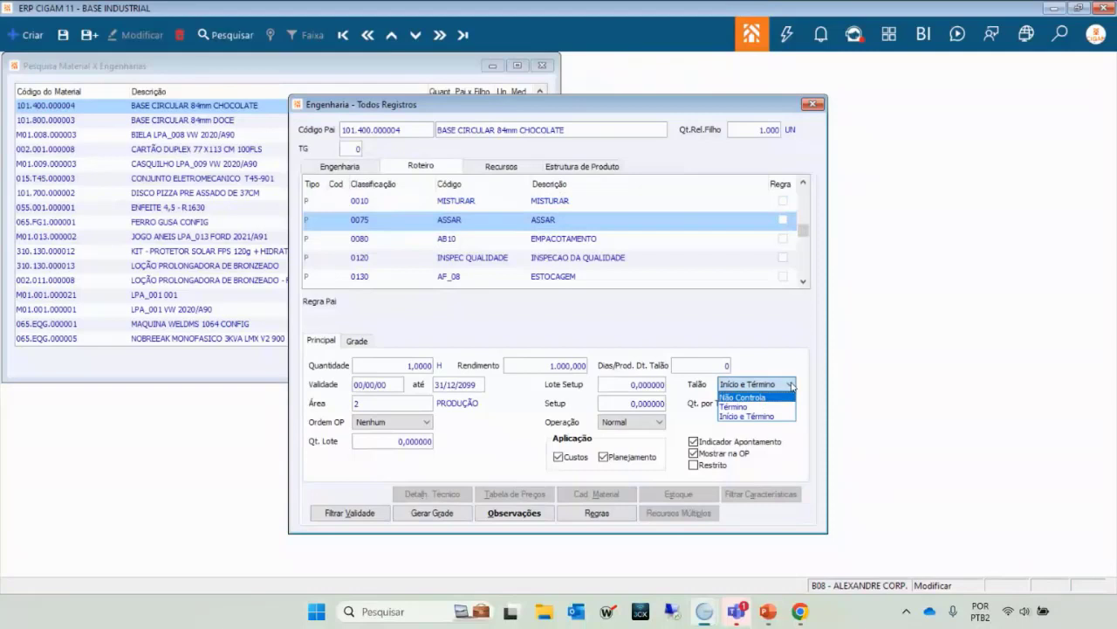
left_click(791, 384)
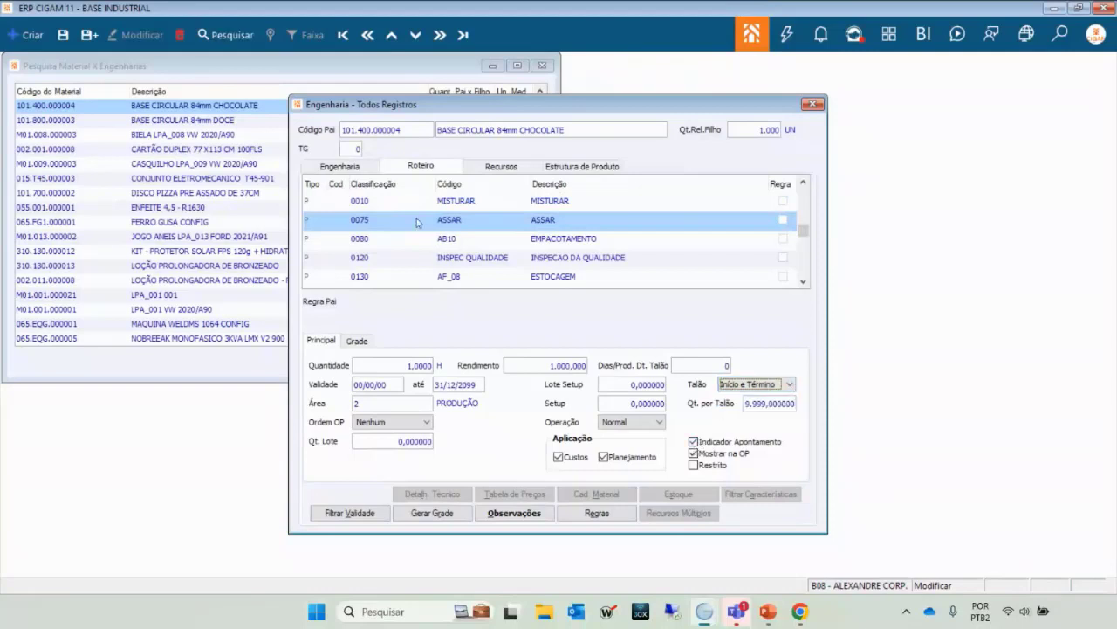
left_click(470, 246)
key("Up")
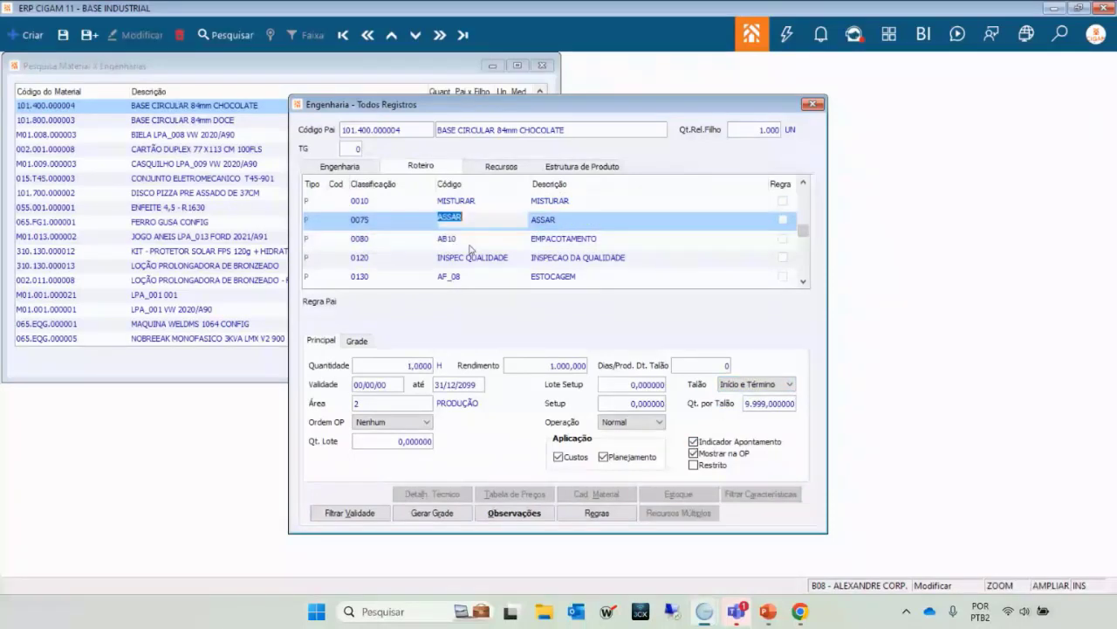
key("Up")
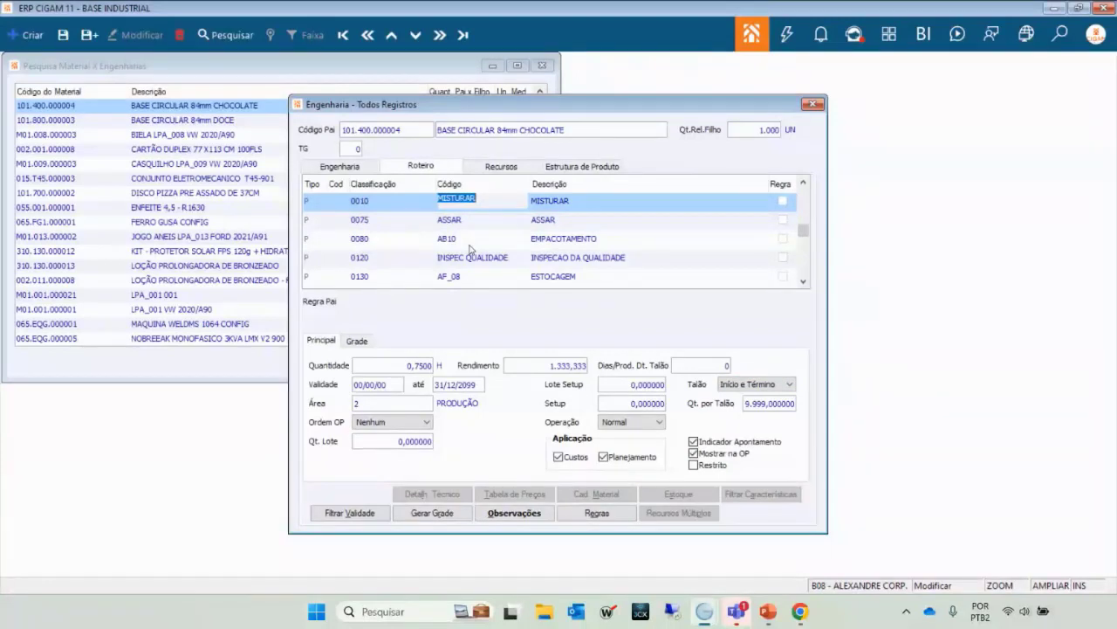
key("Down")
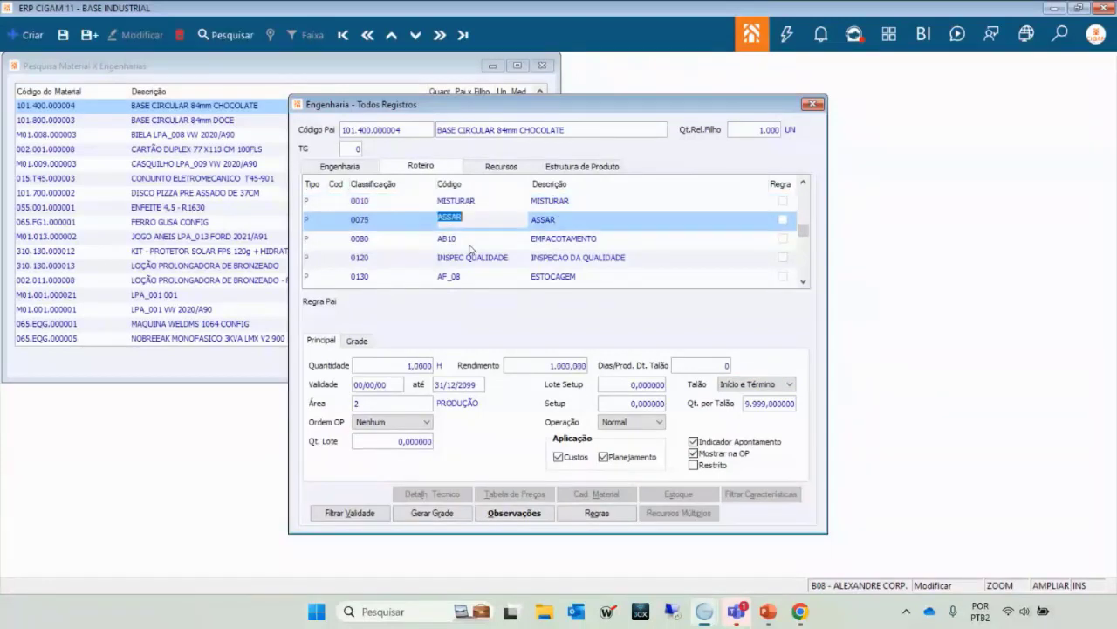
key("Down")
key("Down")
key("Down")
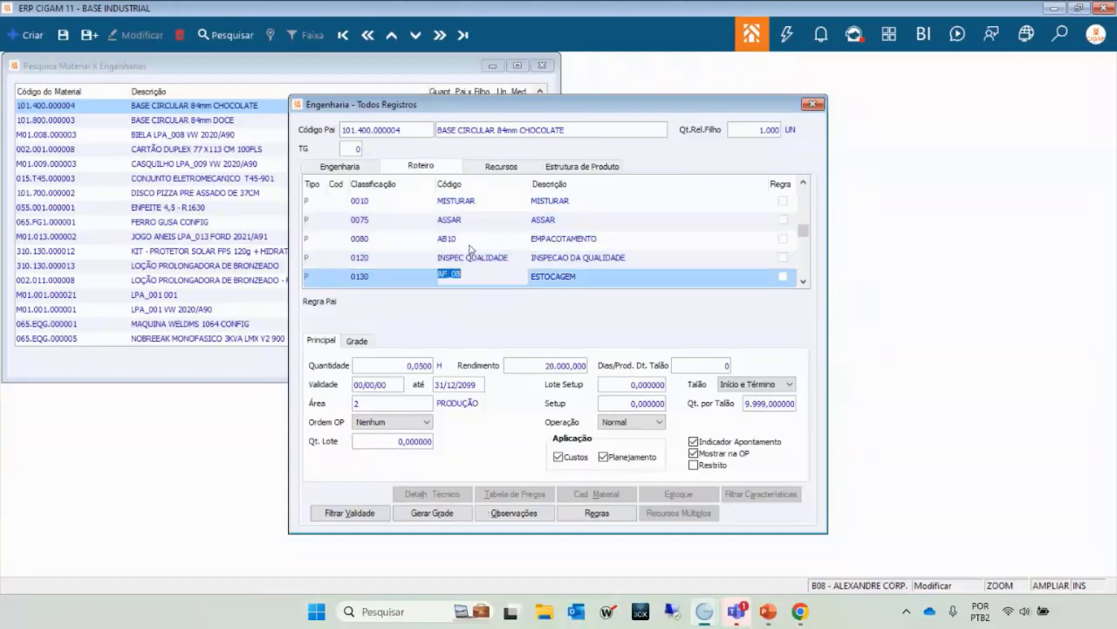
key("Down")
key("Up")
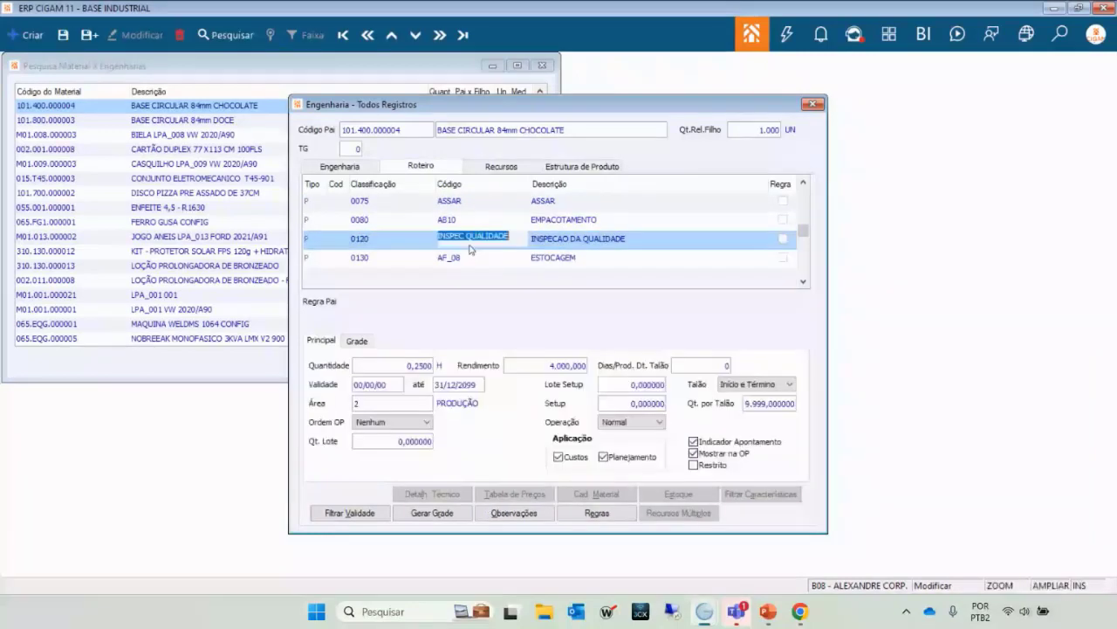
key("Up")
key("Up")
key("Up")
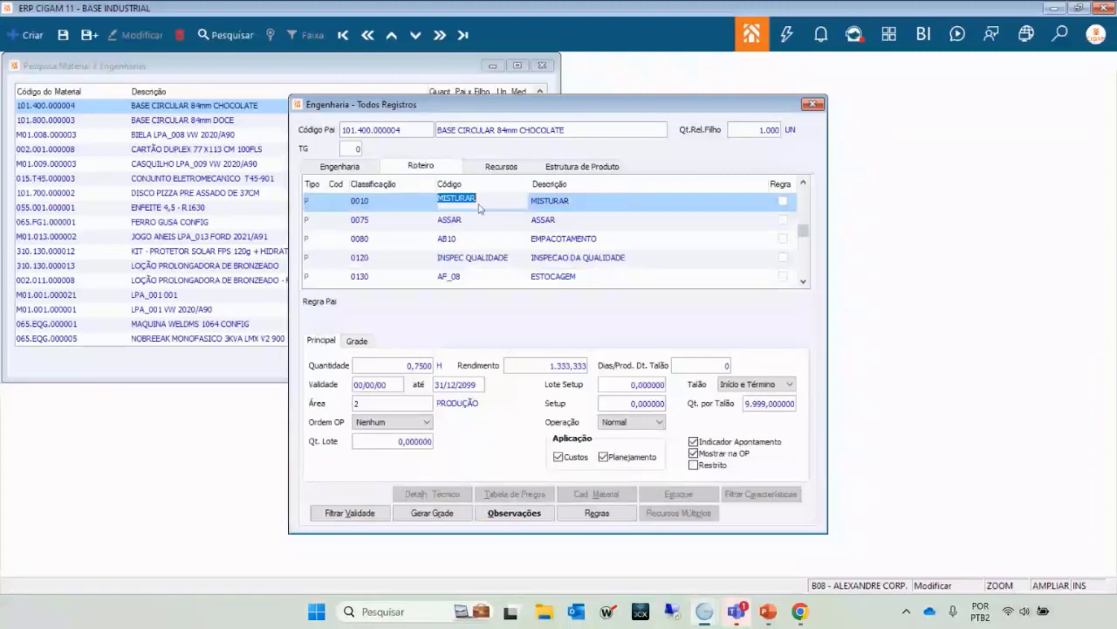
key("Down")
key("Down")
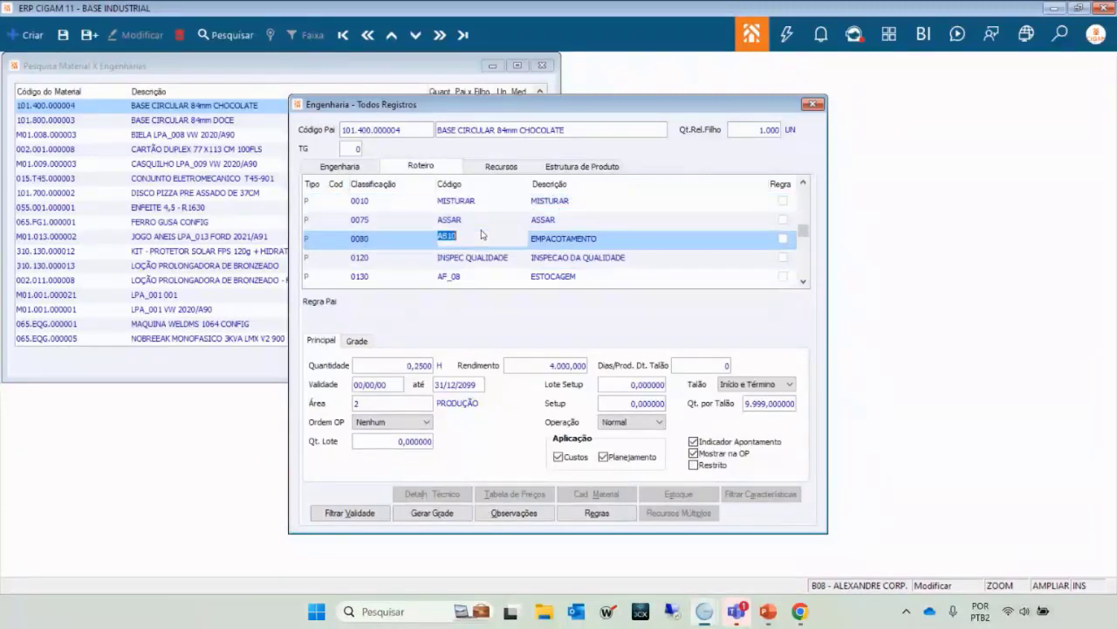
key("Up")
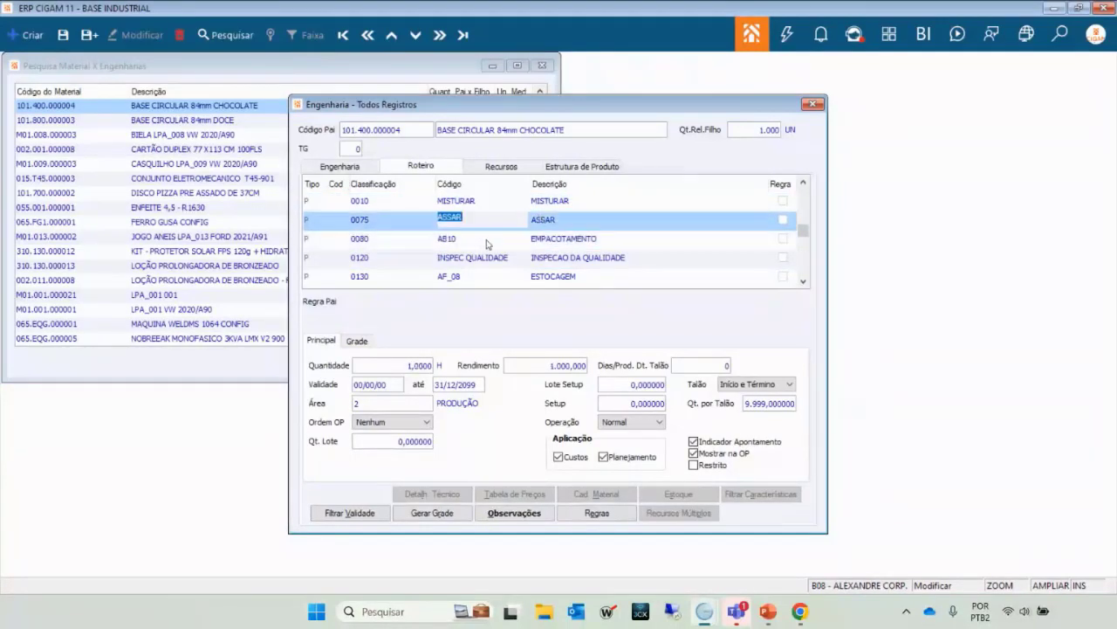
key("Down")
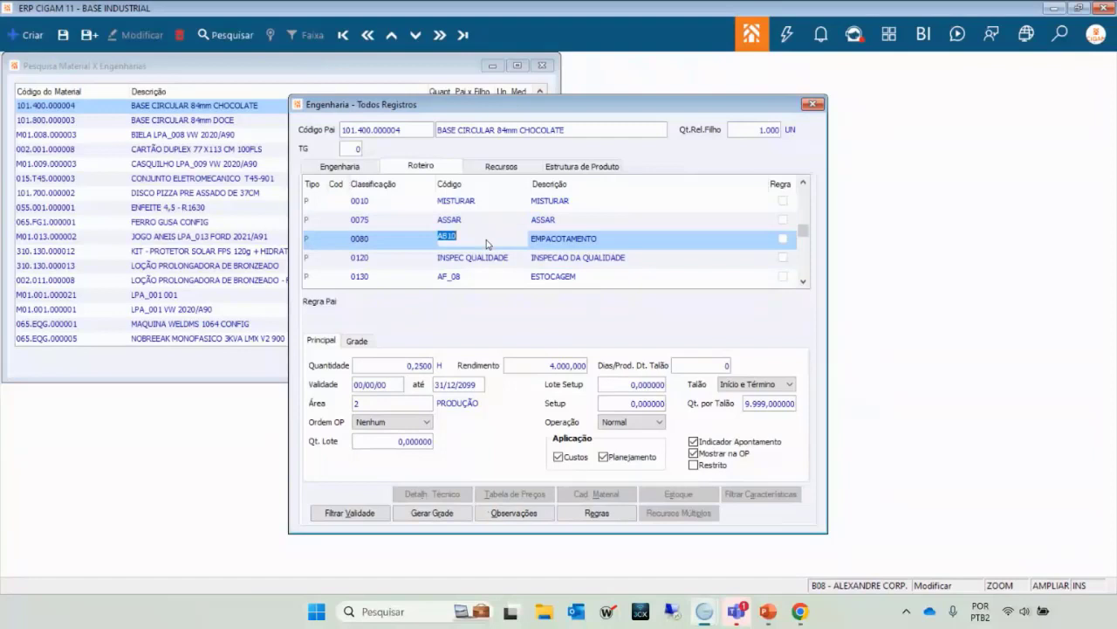
key("Up")
key("Up")
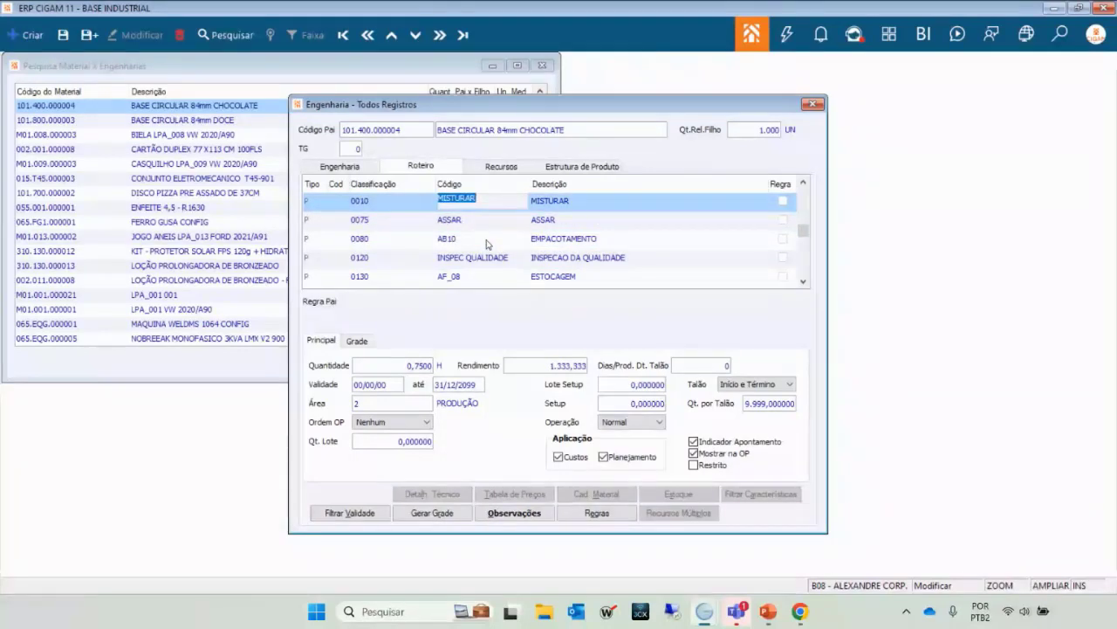
key("Down")
key("Up")
key("Down")
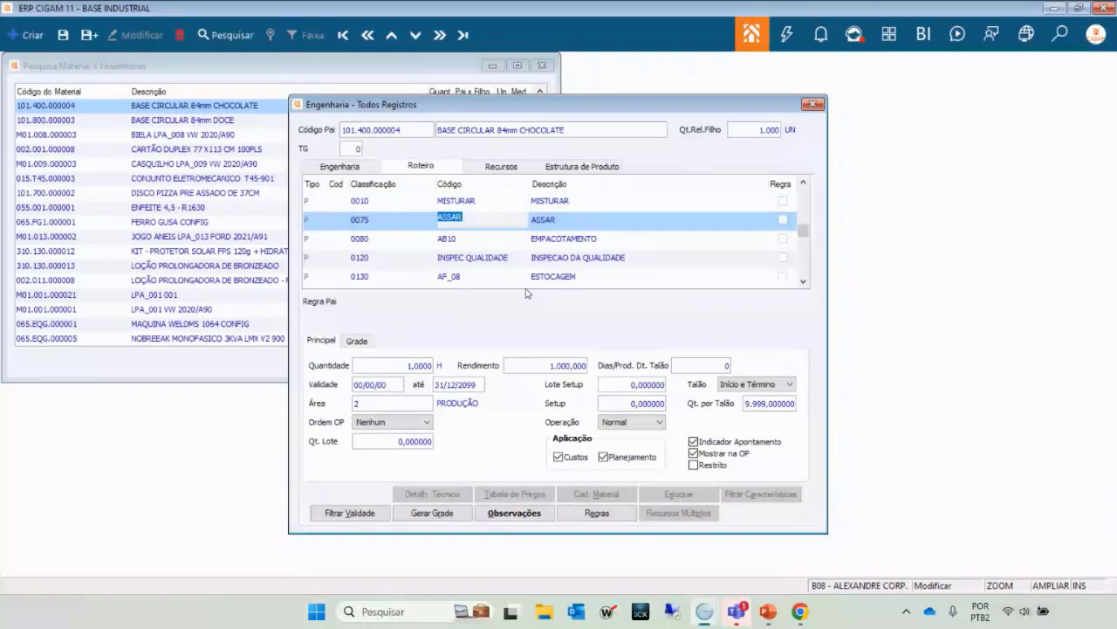
key("Down")
key("Down")
key("Up")
key("Up")
key("Up")
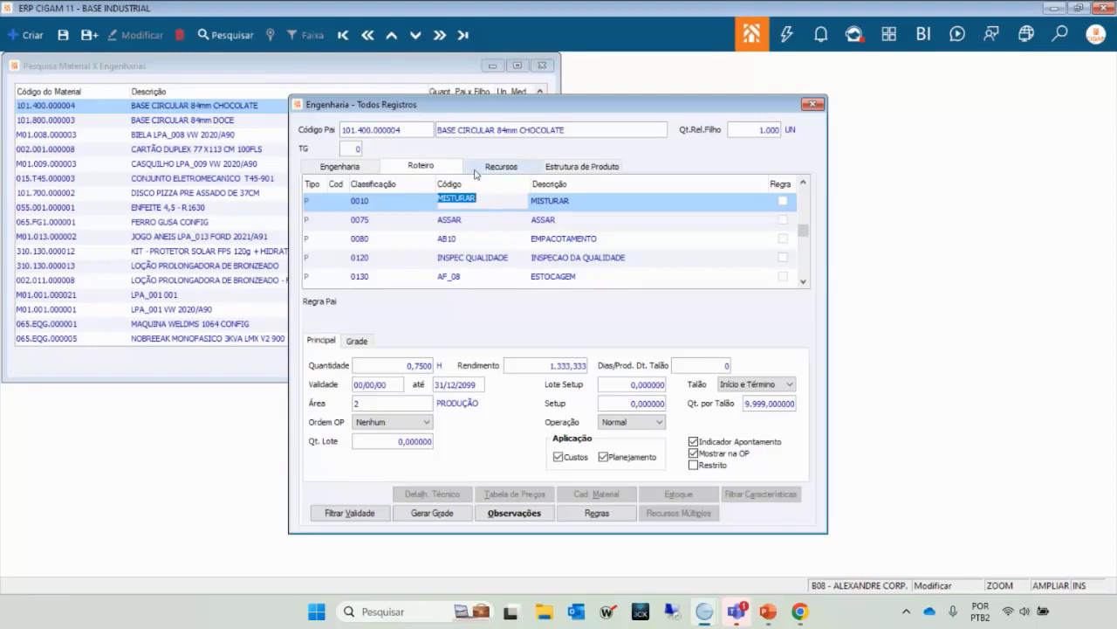
left_click(469, 225)
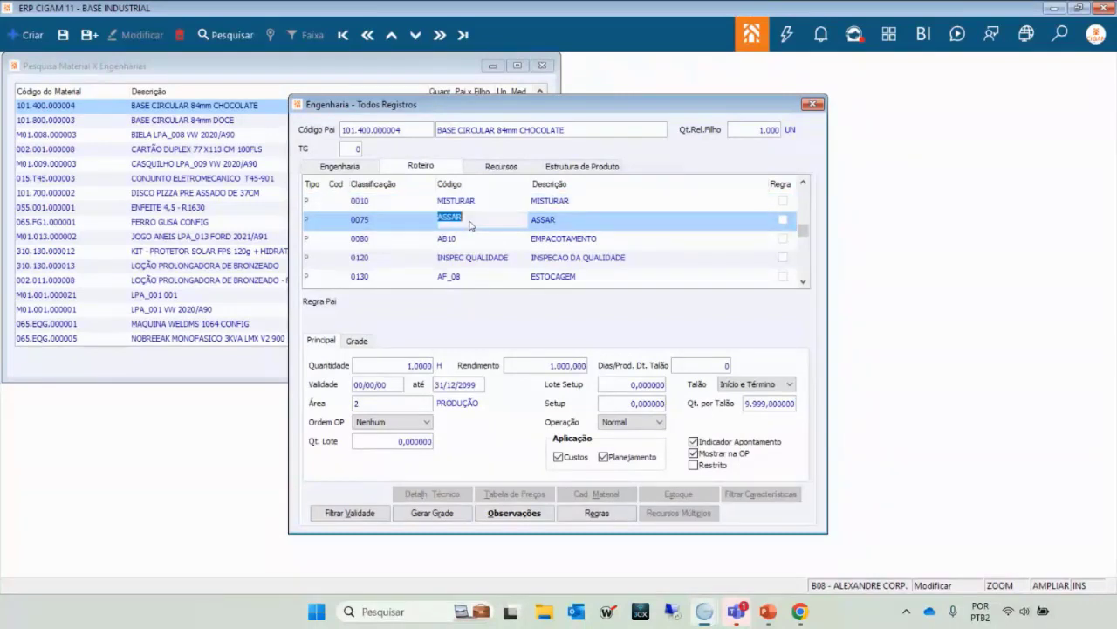
key("Up")
key("Down")
key("Down")
key("Down")
key("Down")
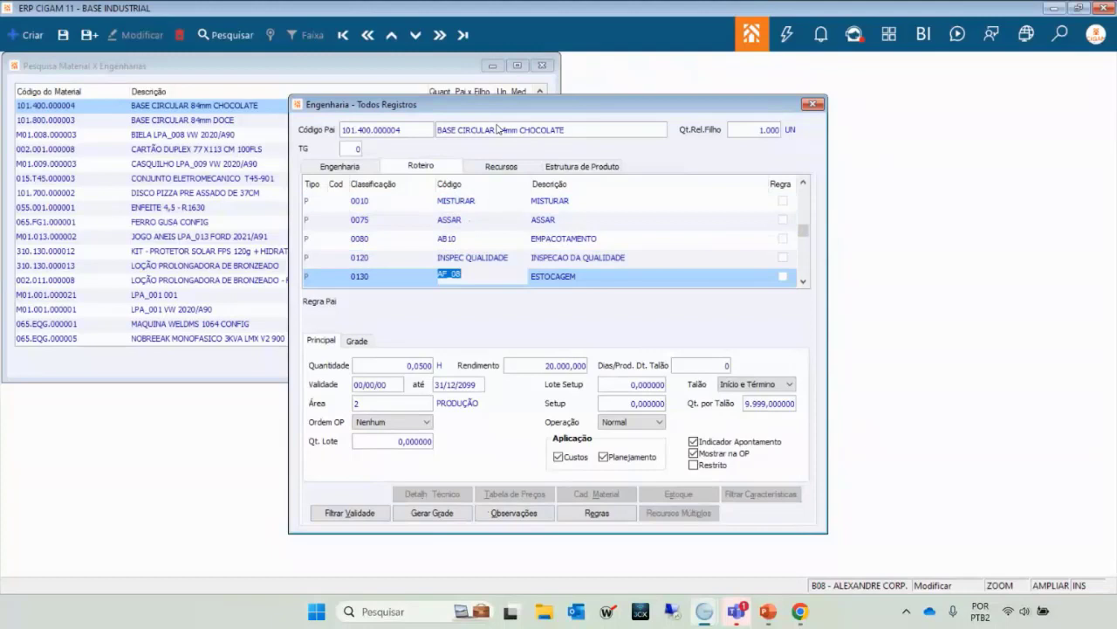
left_click(477, 264)
key("Up")
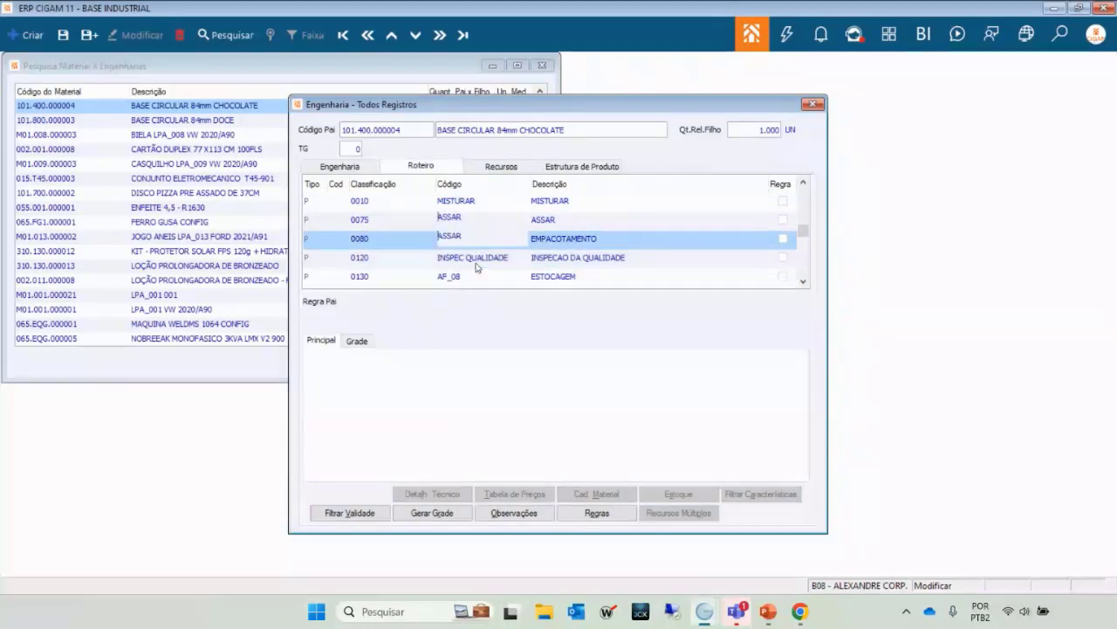
left_click(515, 202)
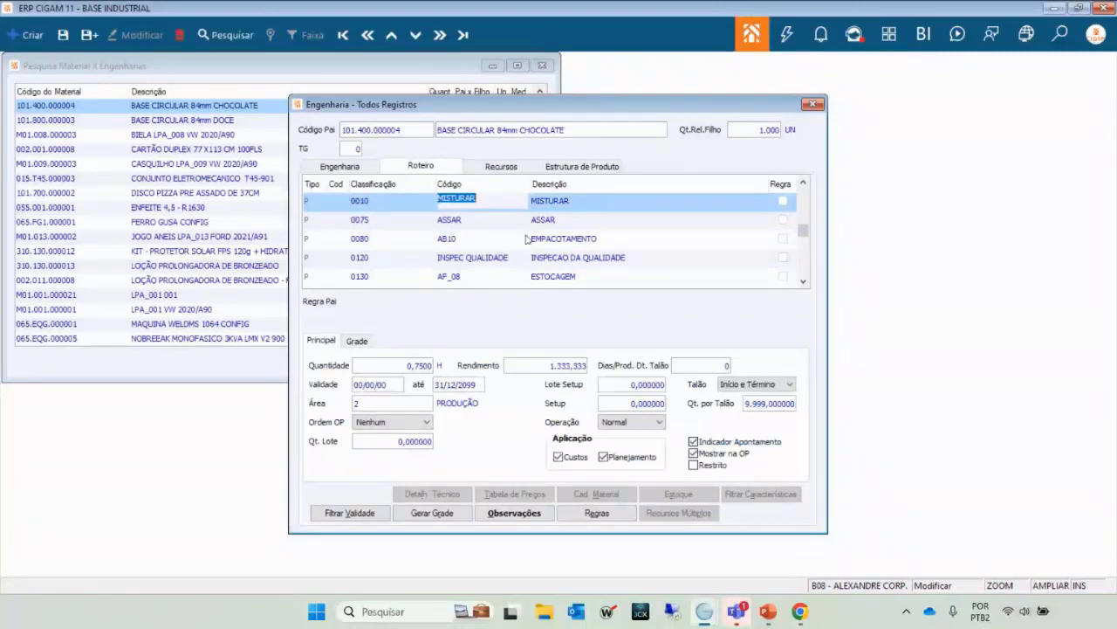
key("Down")
key("Down")
key("Down")
key("Down")
key("Down")
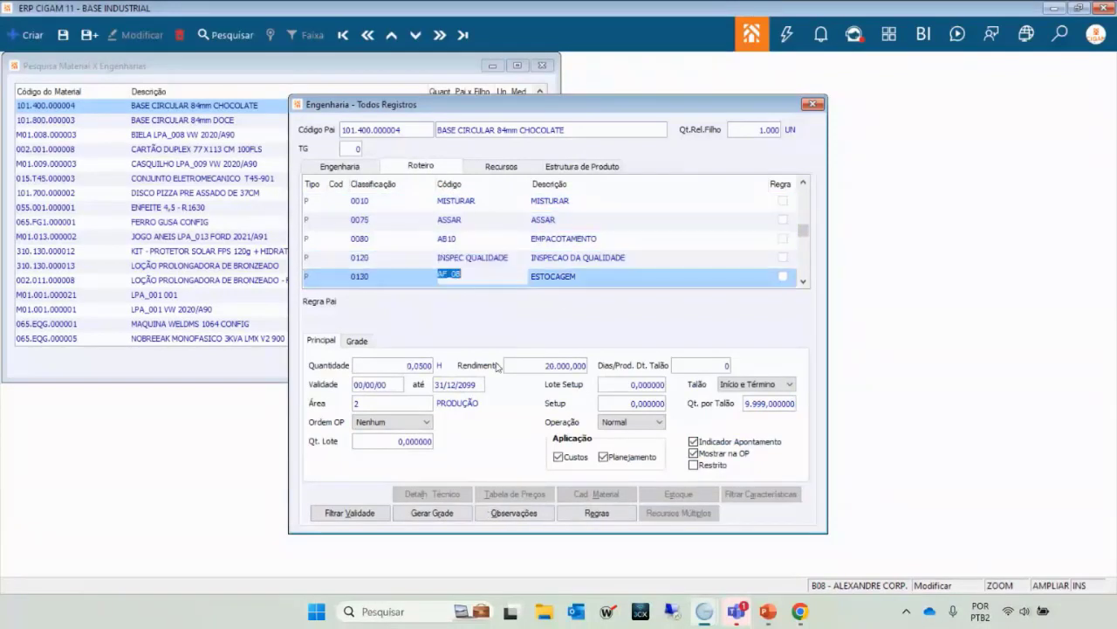
key("Up")
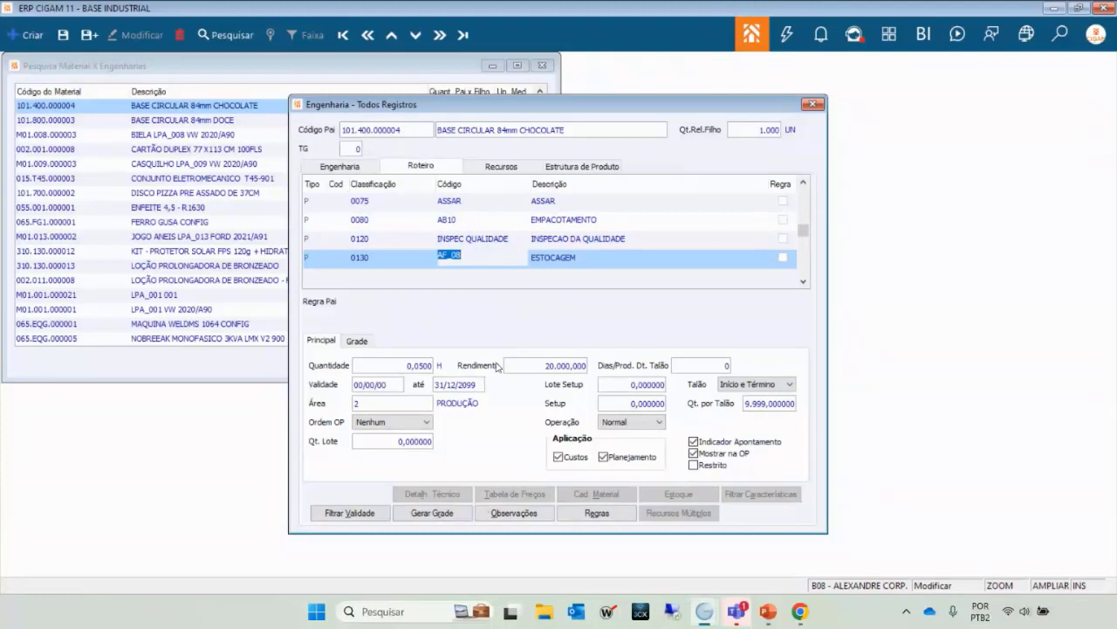
key("Up")
key("Up")
key("Up")
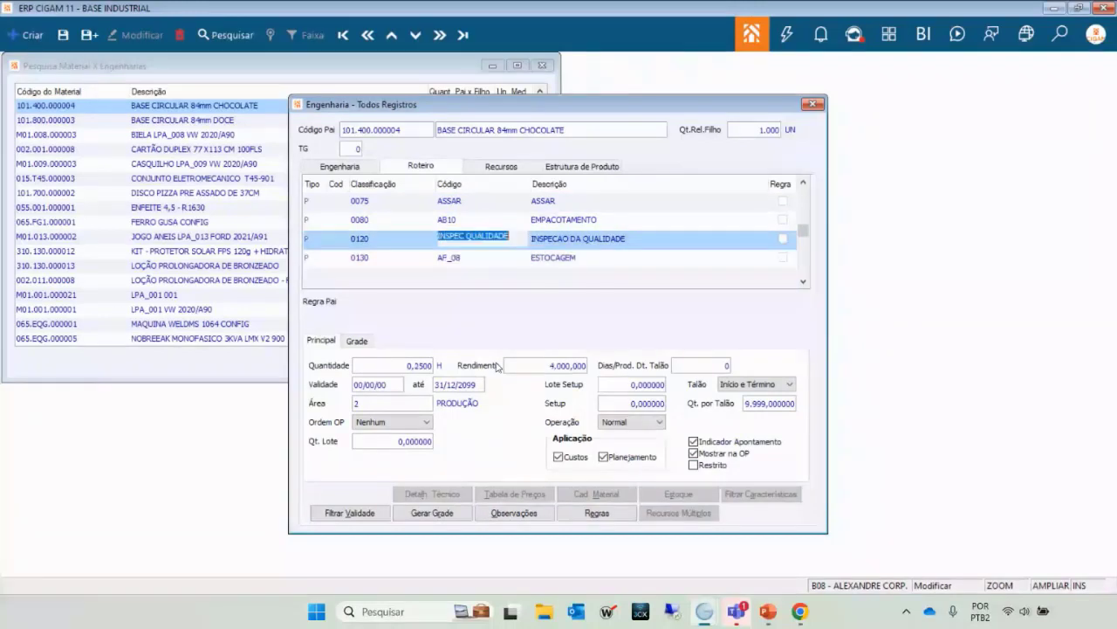
key("Up")
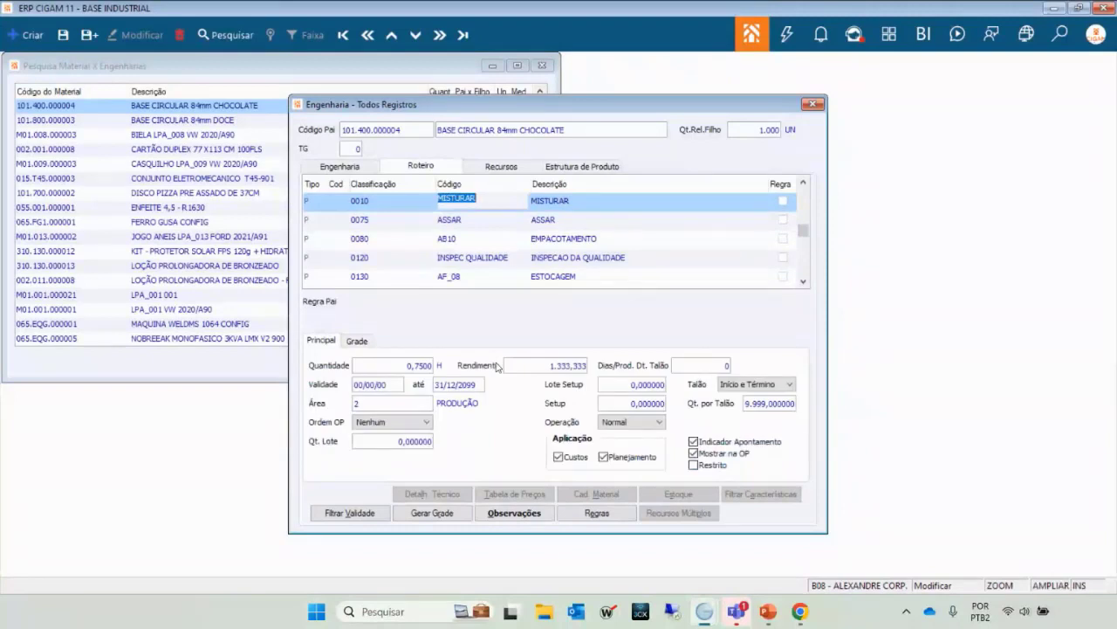
key("Down")
key("Down")
key("Down")
key("Down")
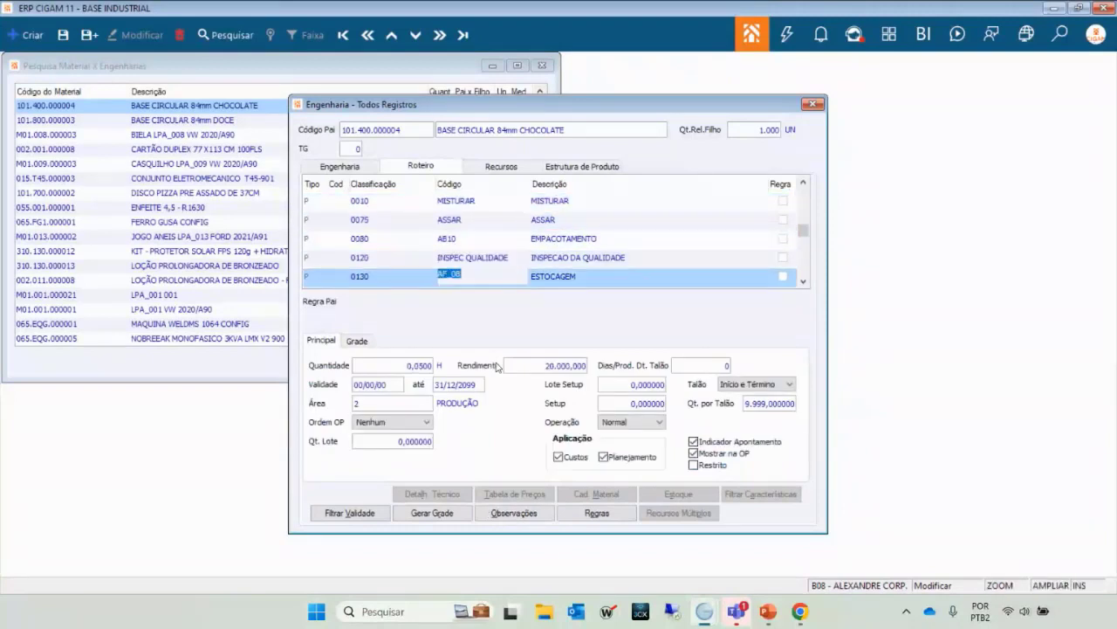
key("Up")
key("Up")
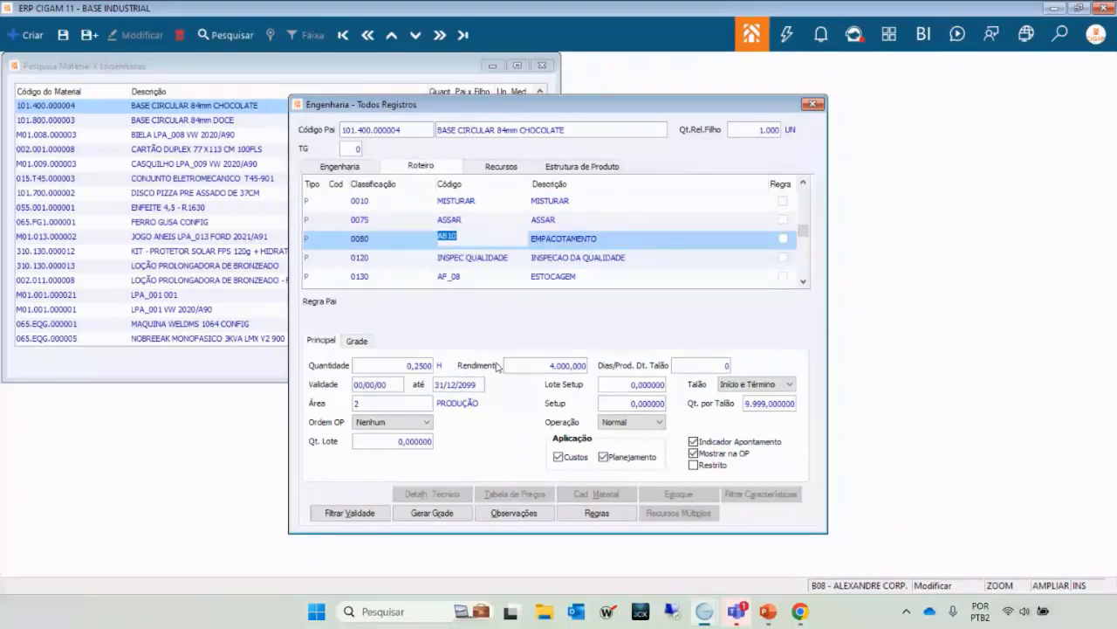
key("Down")
key("Down")
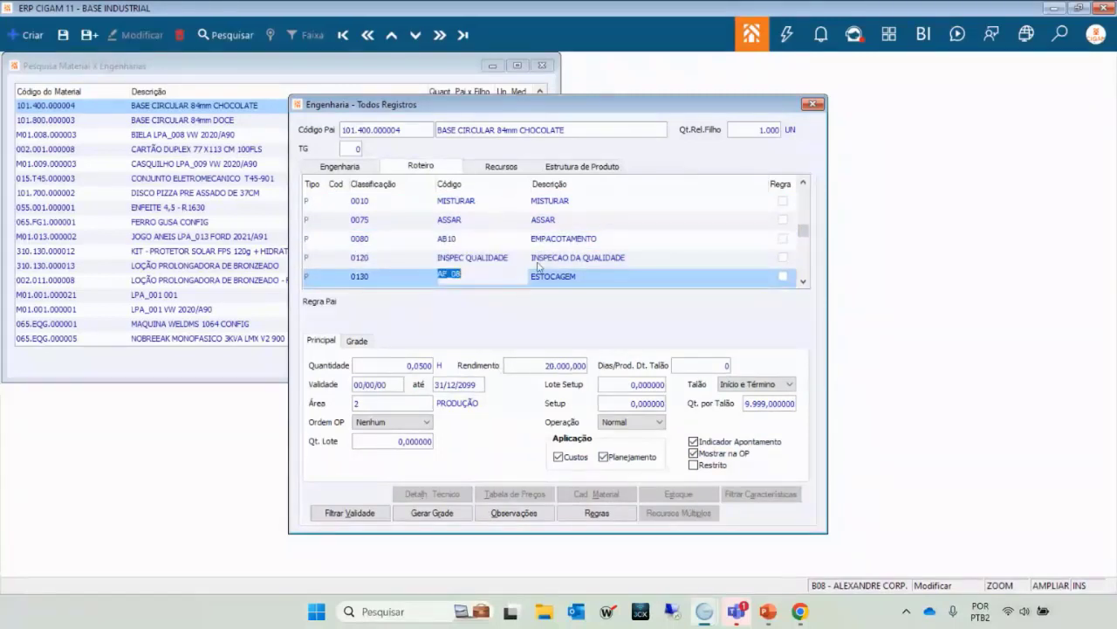
key("Up")
key("Down")
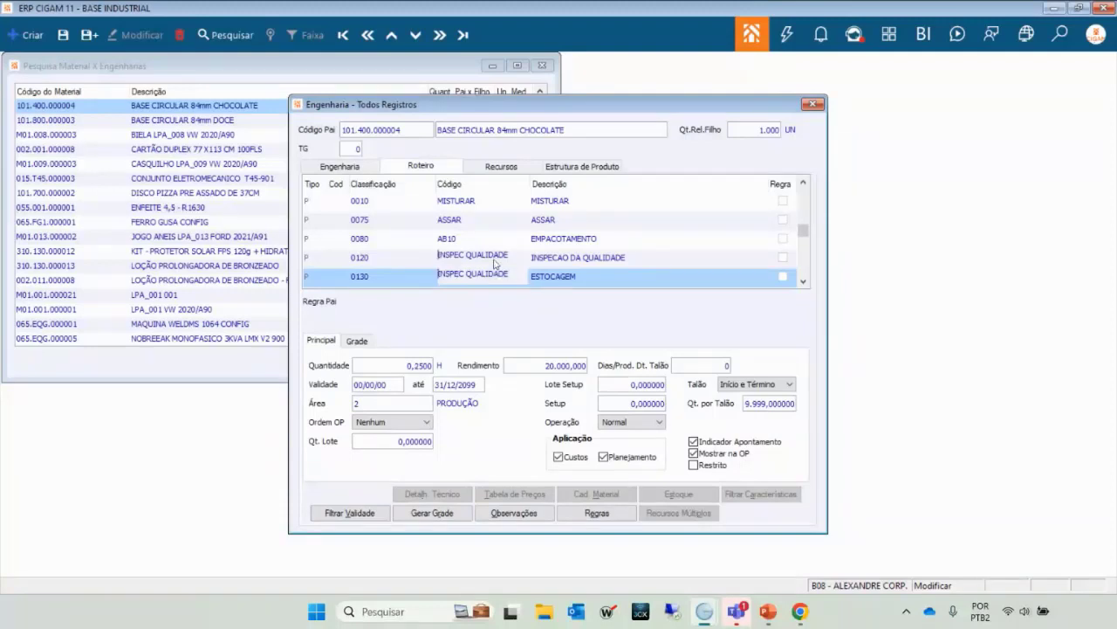
key("Up")
key("Down")
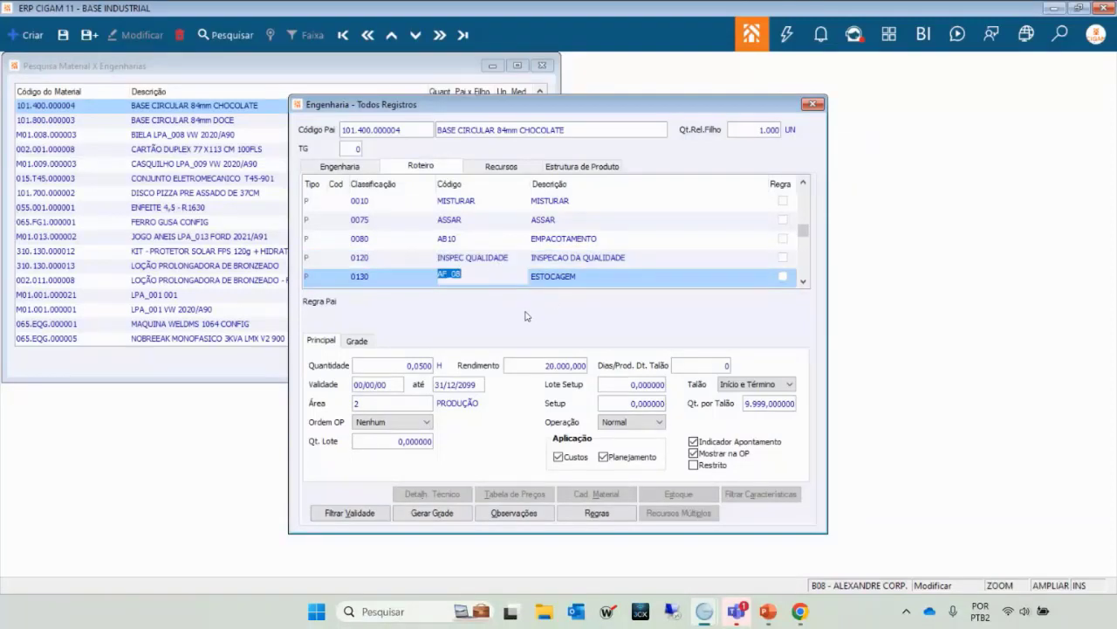
key("Up")
key("Up")
key("Up")
key("Up")
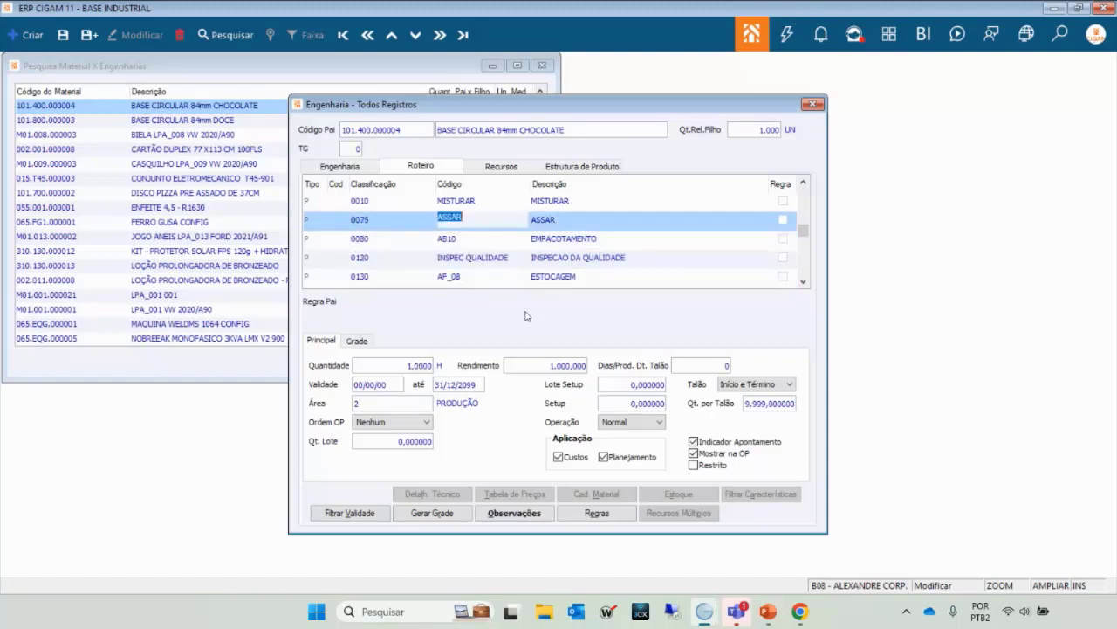
key("Down")
key("Down")
key("Down")
key("Down")
key("Down")
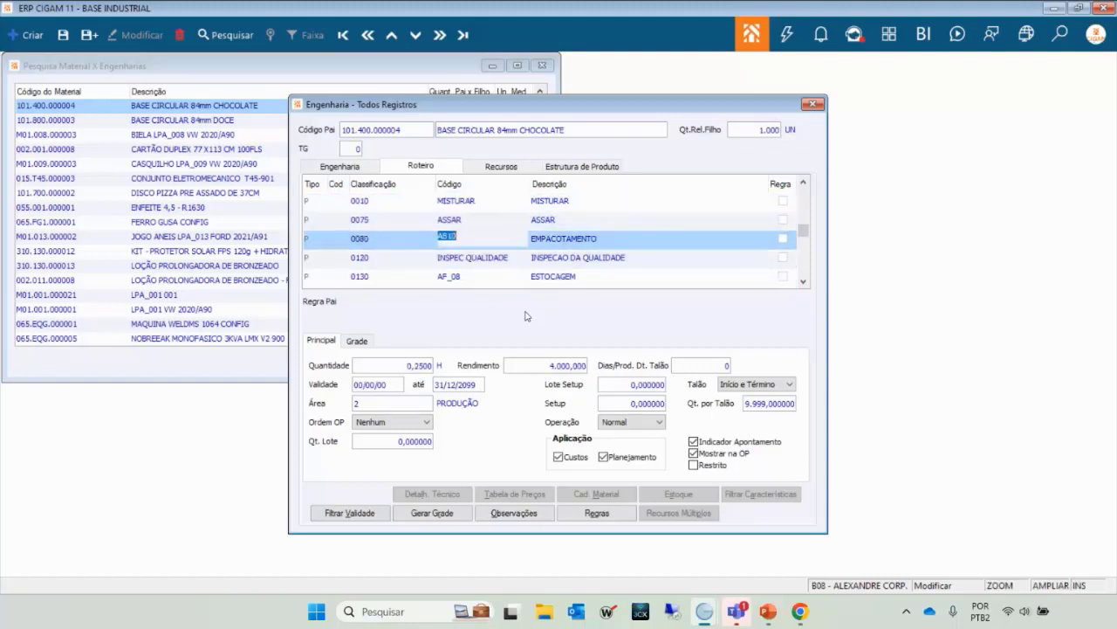
key("Escape")
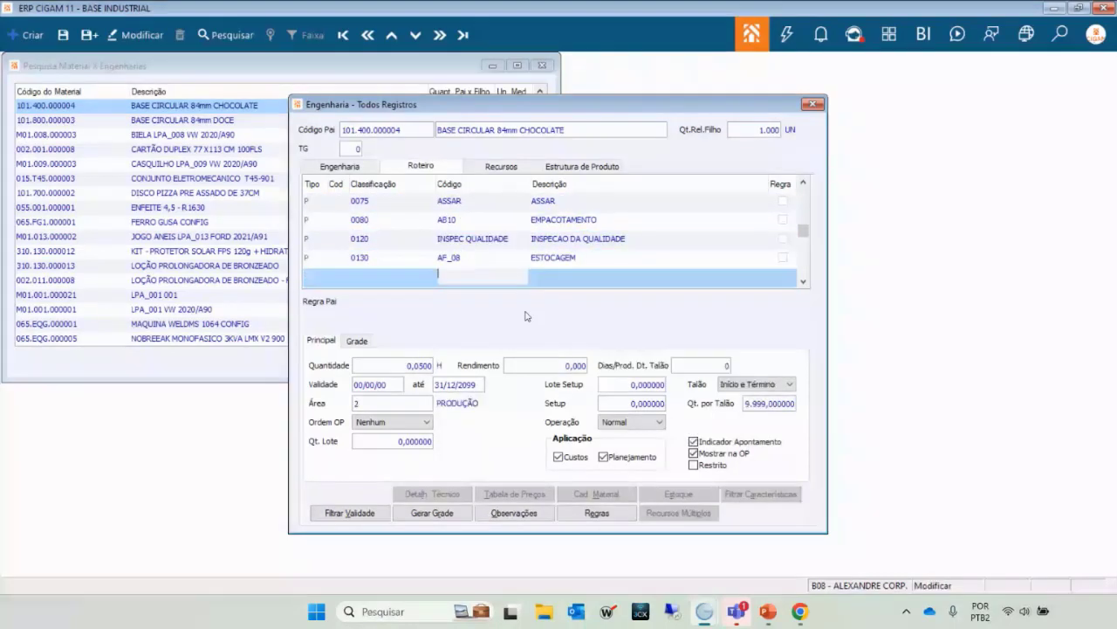
key("Up")
key("Up")
key("Up")
key("Up")
key("Up")
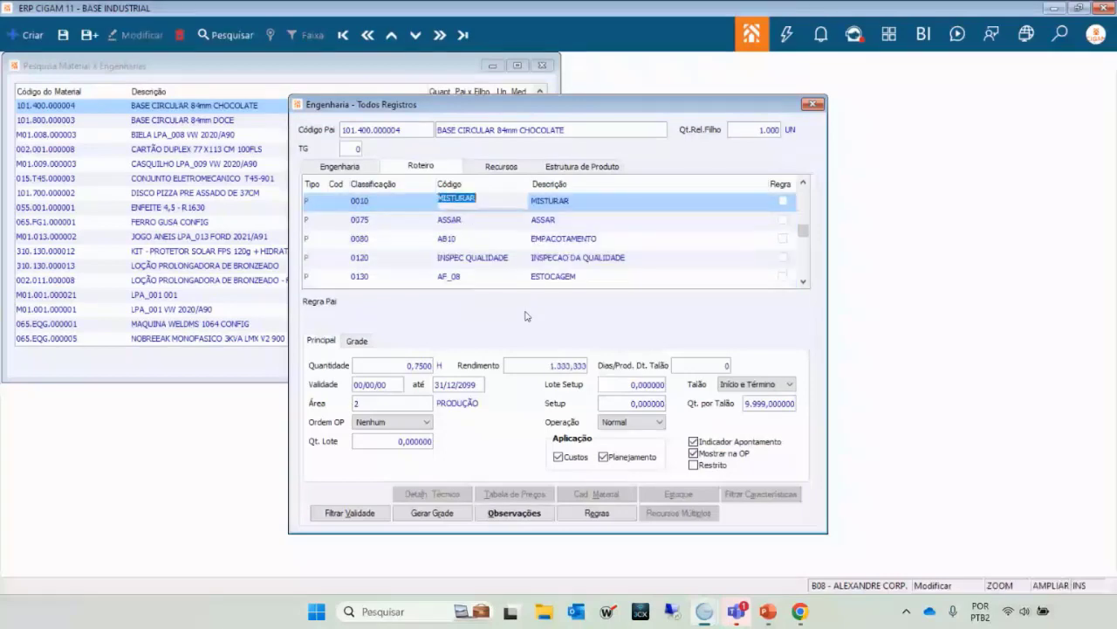
key("Down")
key("Up")
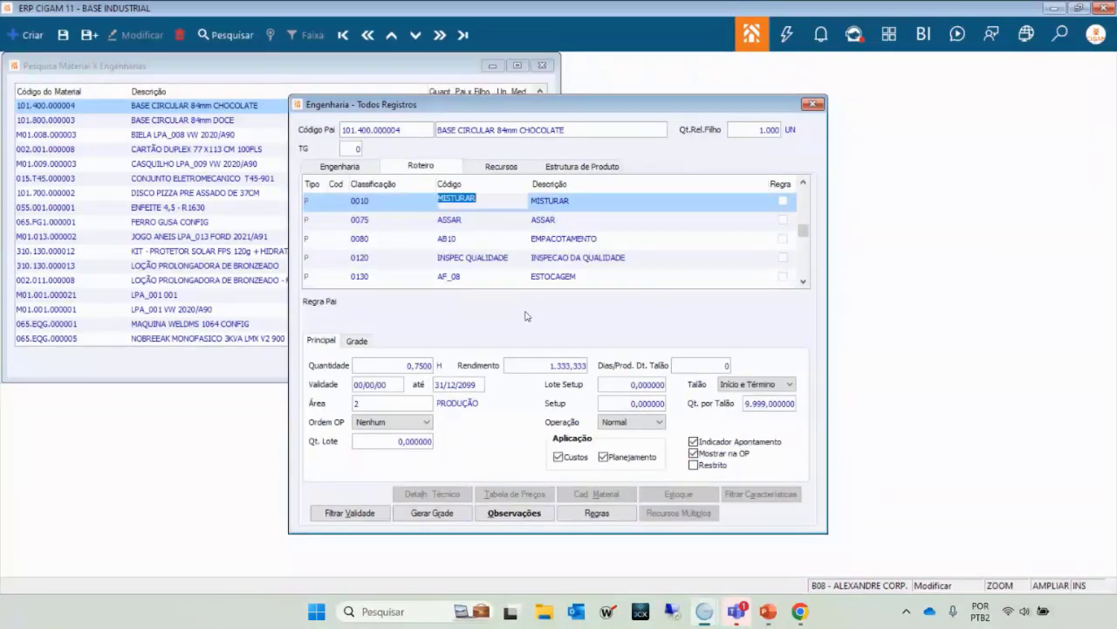
left_click(501, 225)
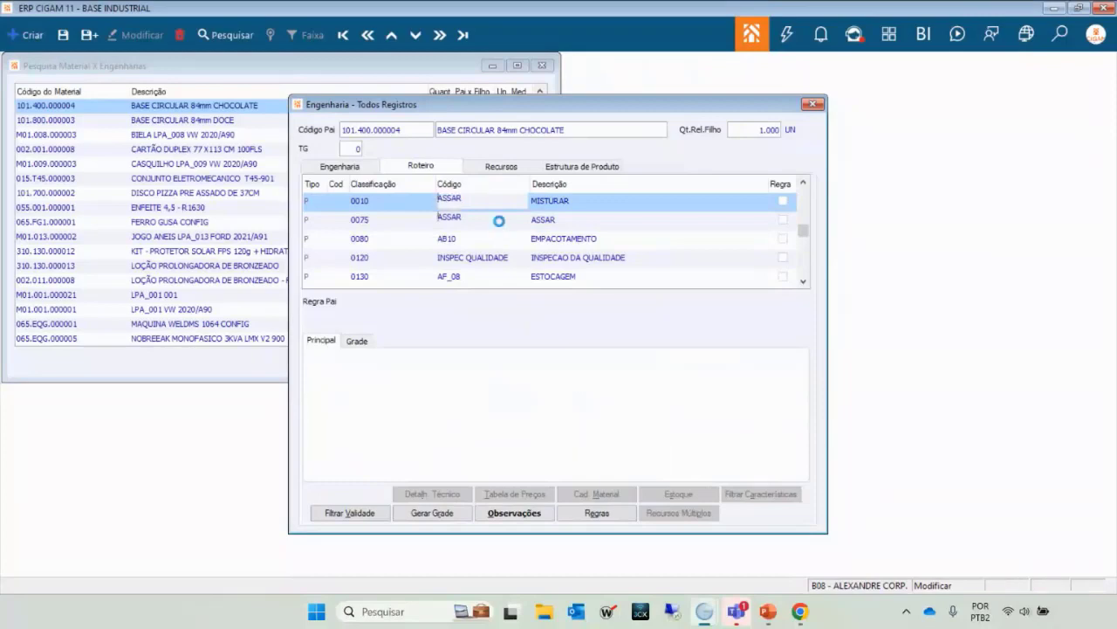
key("Down")
key("Down")
key("Up")
key("Up")
key("Up")
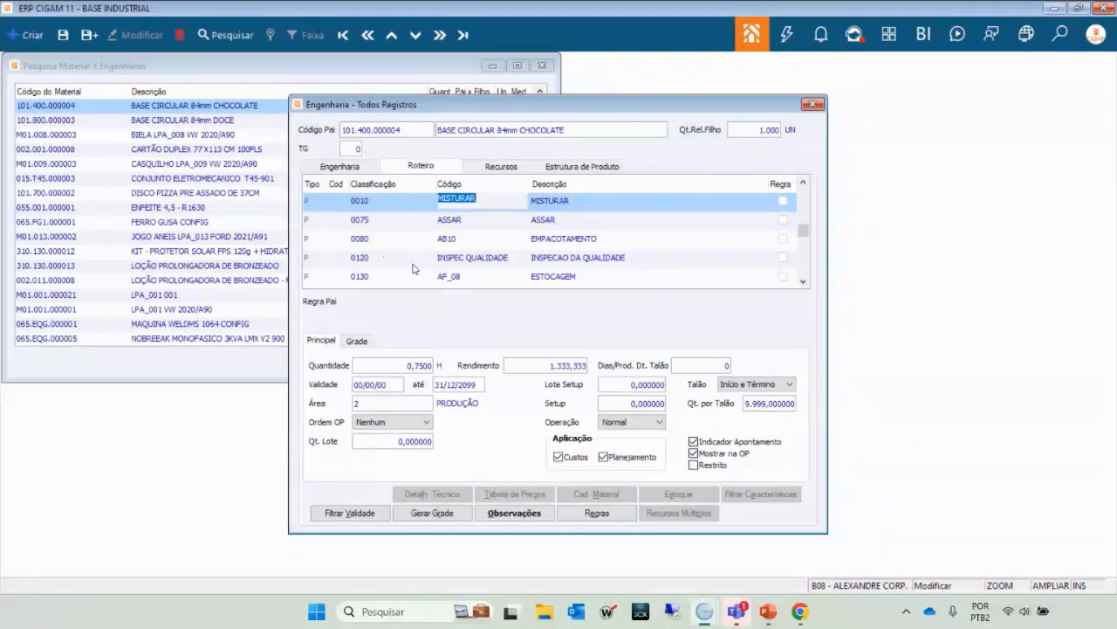
key("Down")
key("Up")
key("Down")
key("Up")
key("Down")
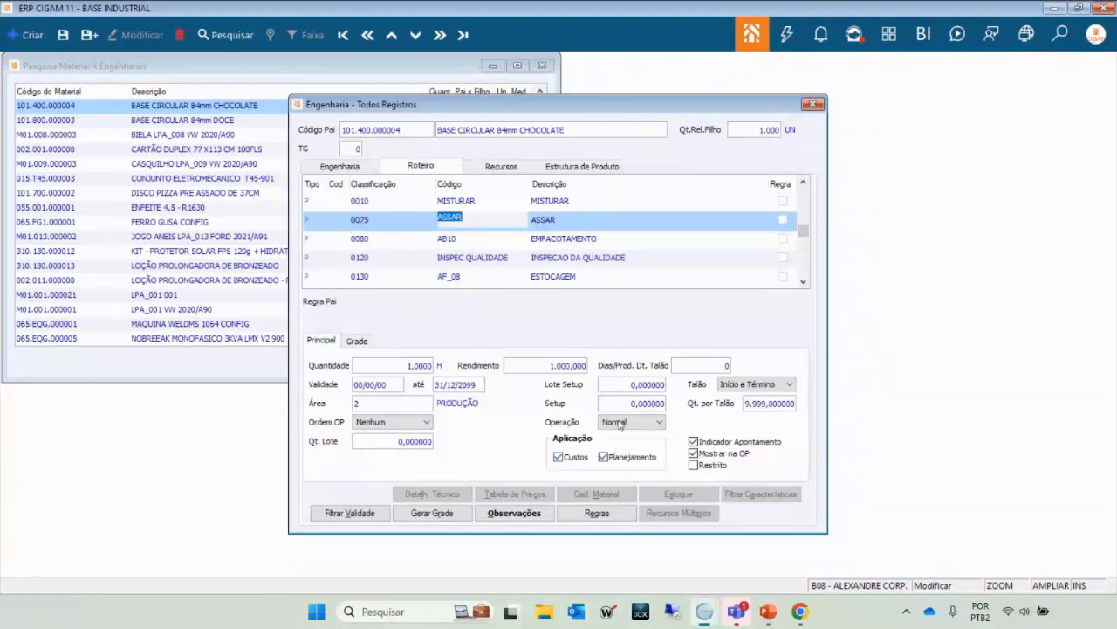
Show the Normal and Externo operation type choices for ASSAR, row 0075.
left_click(659, 424)
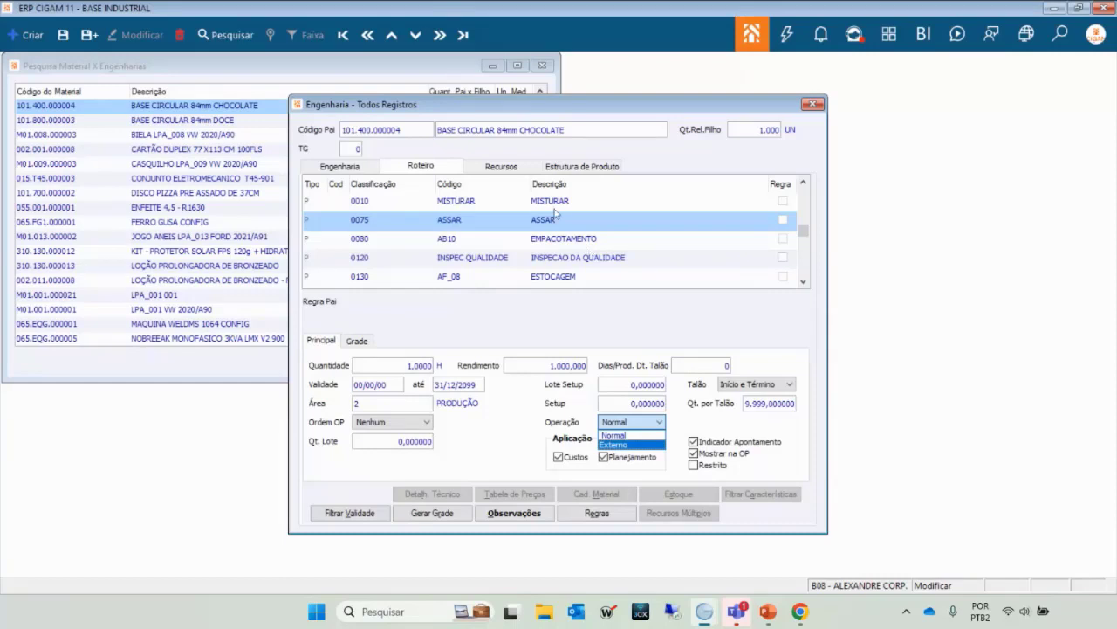
Keep ASSAR as Normal and select MISTURAR (quantity 0,7500, yield 1.333,333).
left_click(616, 435)
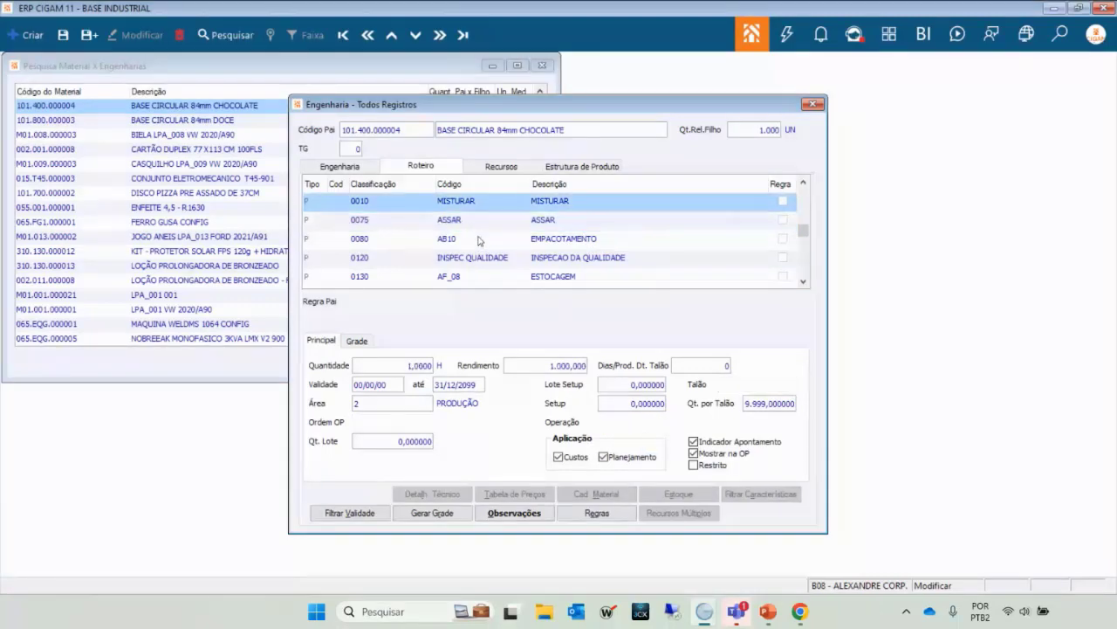
key("Up")
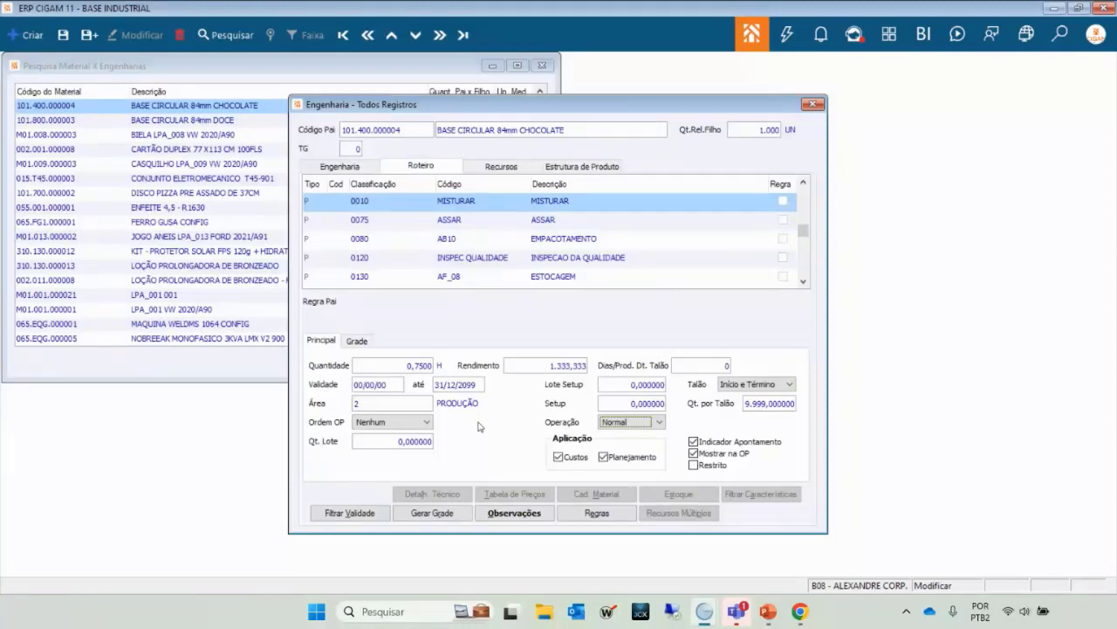
key("Down")
key("Up")
Enter 19/04/23 as MISTURAR's validity end date, then compare with the AB10, EMPACOTAMENTO and ASSAR steps.
left_click(468, 392)
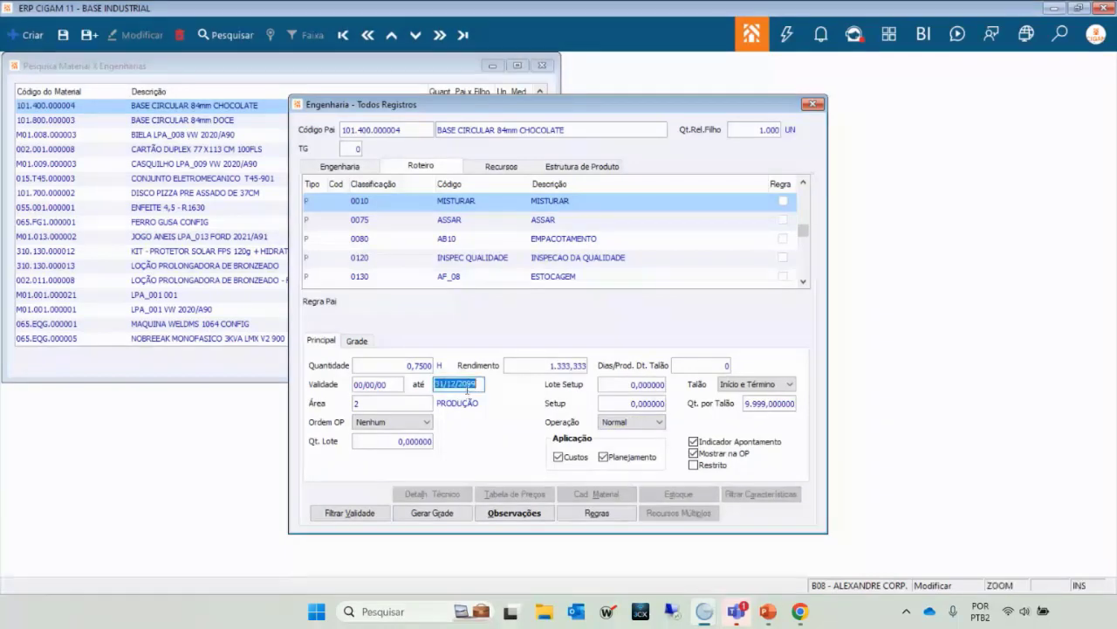
type("19/04/23")
left_click(465, 220)
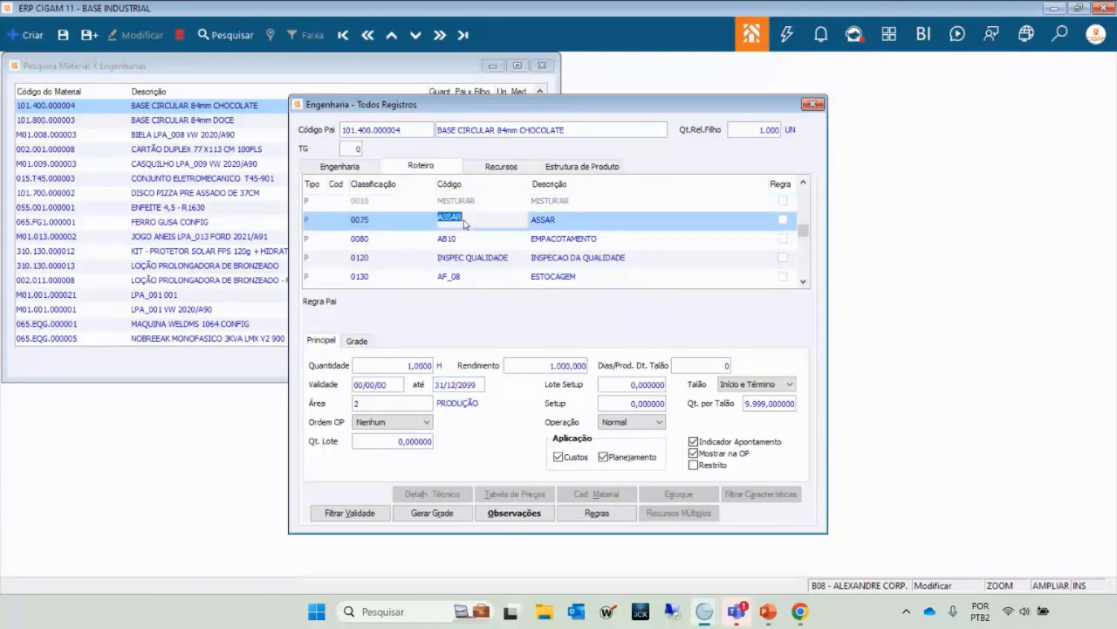
key("Down")
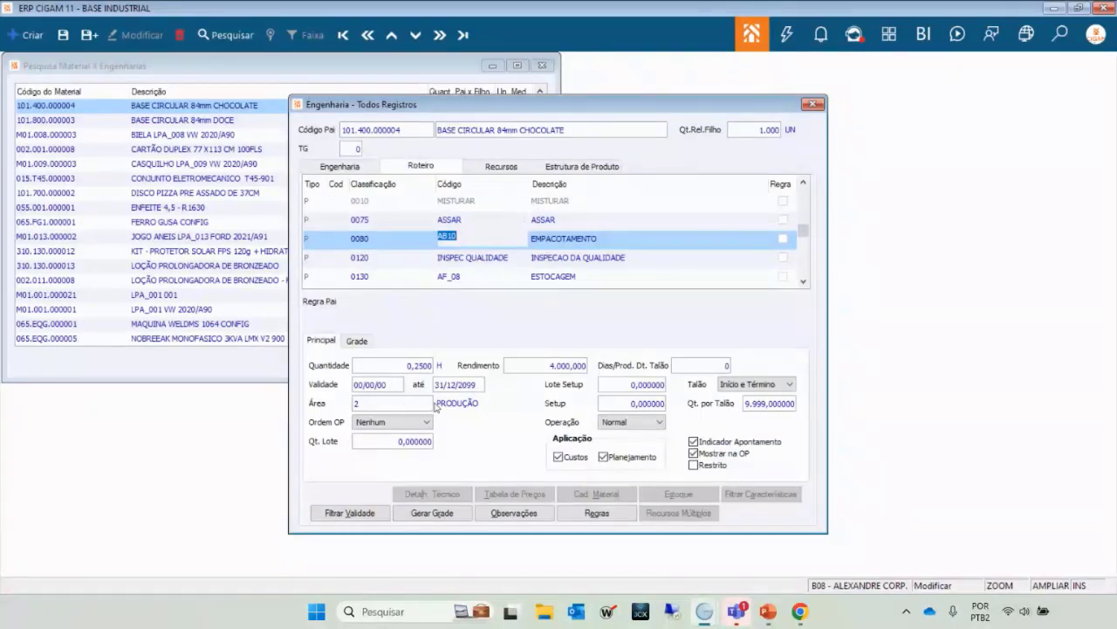
key("Up")
key("Up")
key("Down")
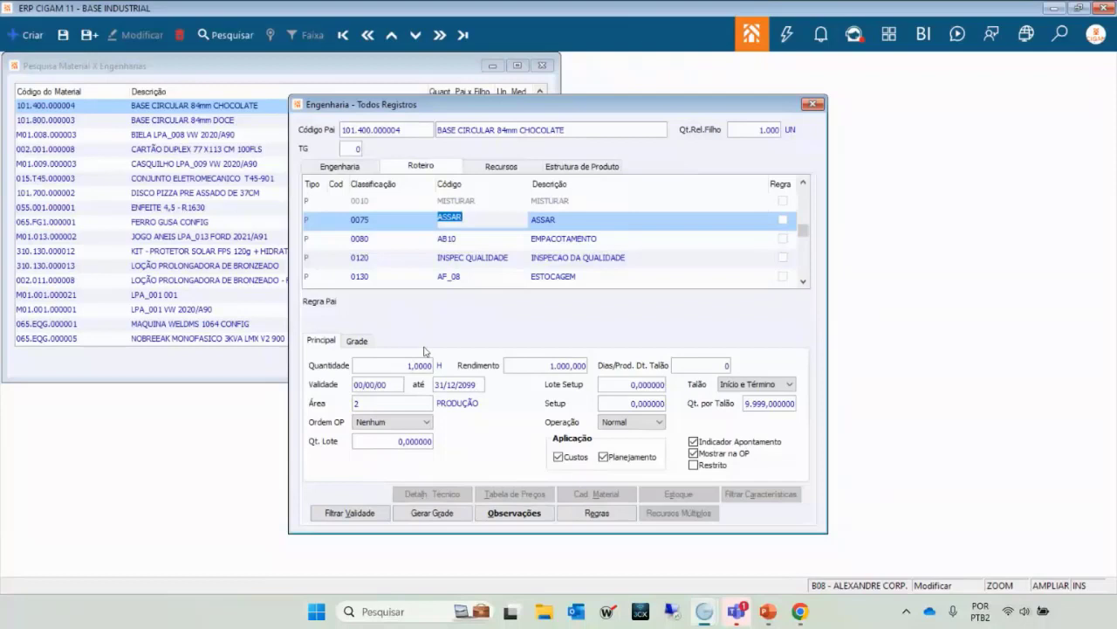
key("Up")
key("Down")
key("Up")
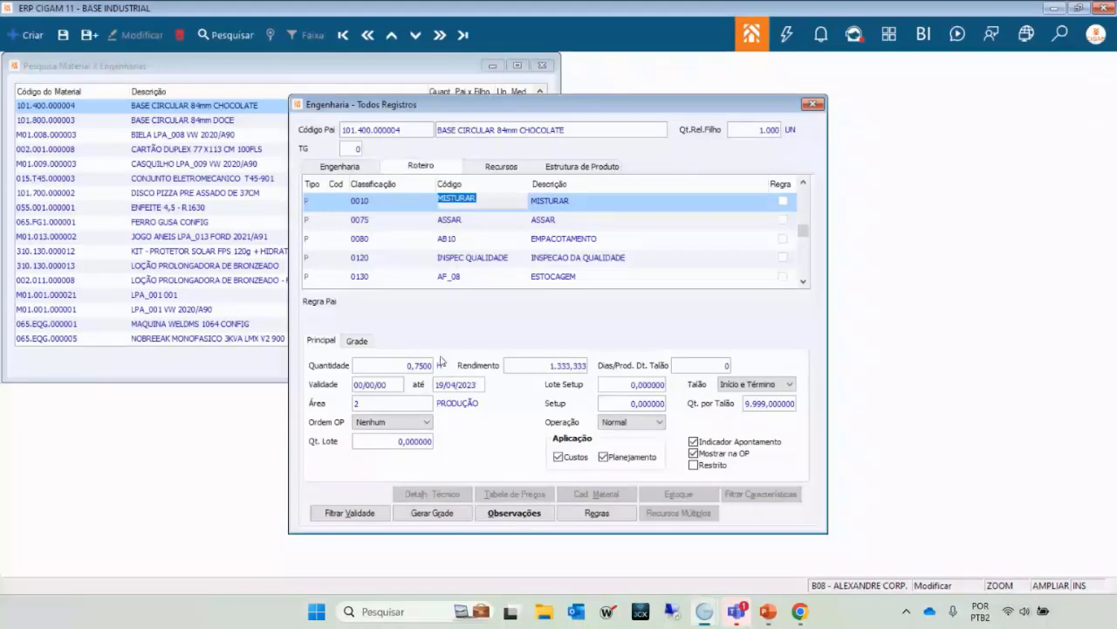
key("Down")
key("Up")
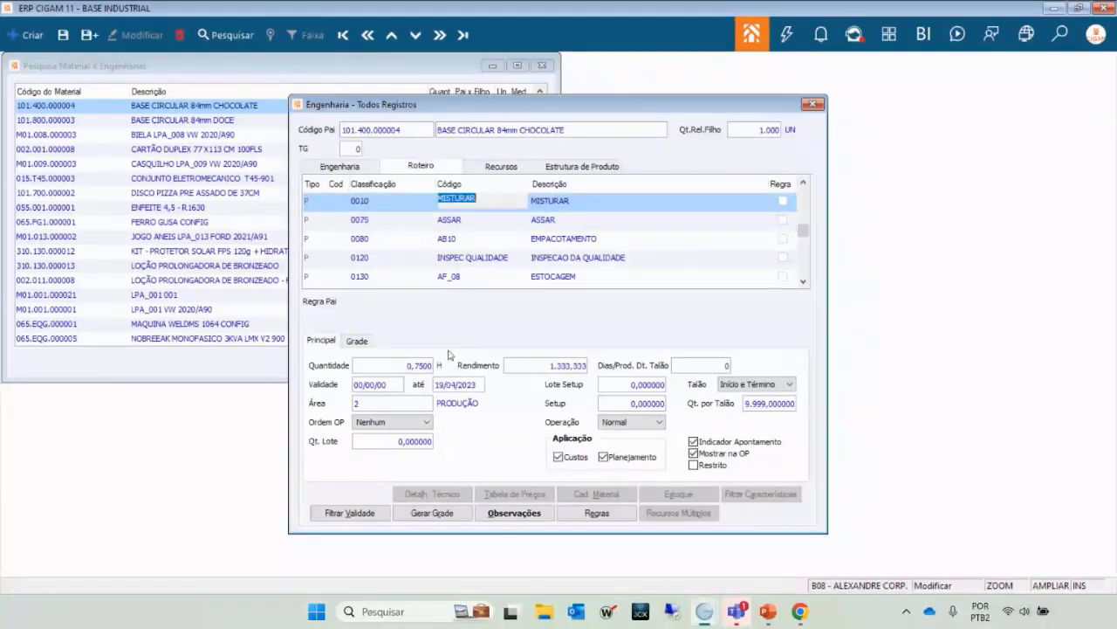
Restore MISTURAR's validity end date to 31/12/2099.
left_click(450, 384)
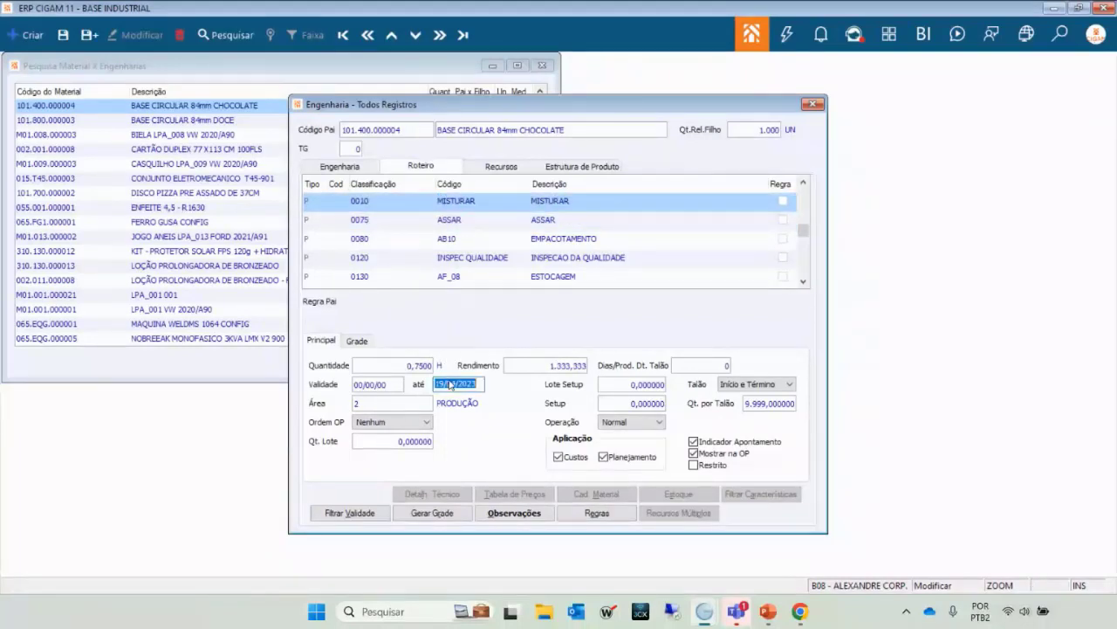
type("31122099")
key("Tab")
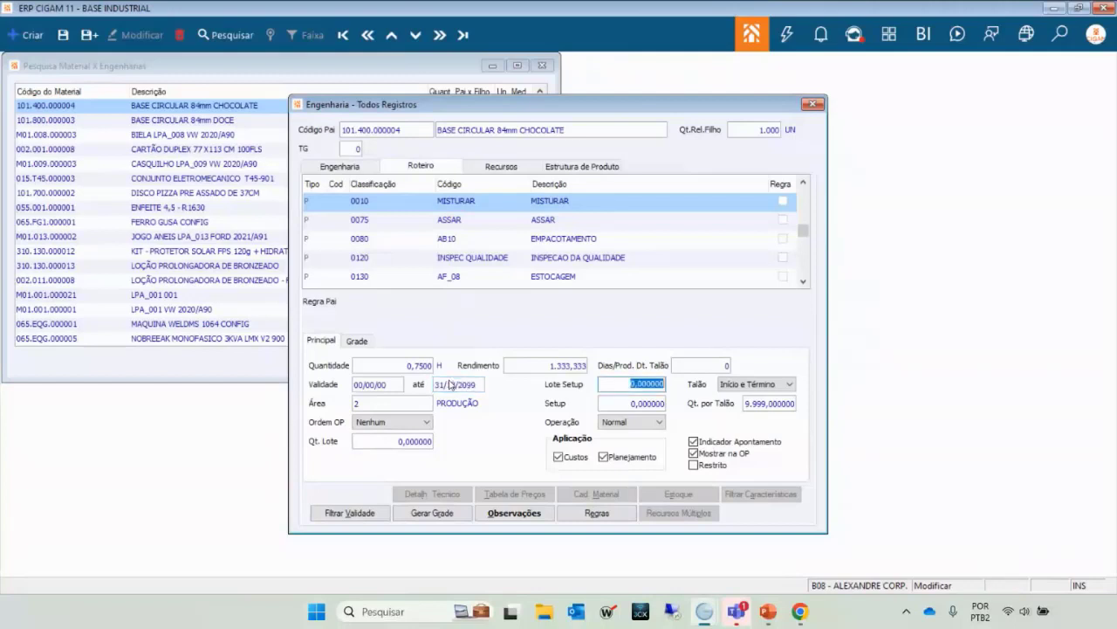
key("Tab")
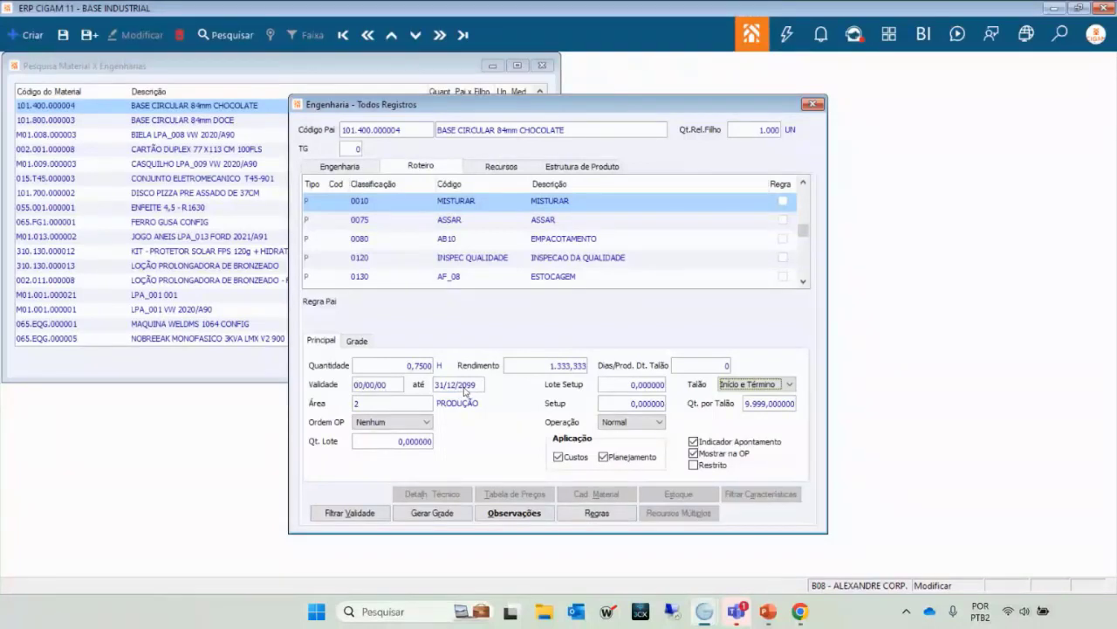
left_click(493, 224)
key("Down")
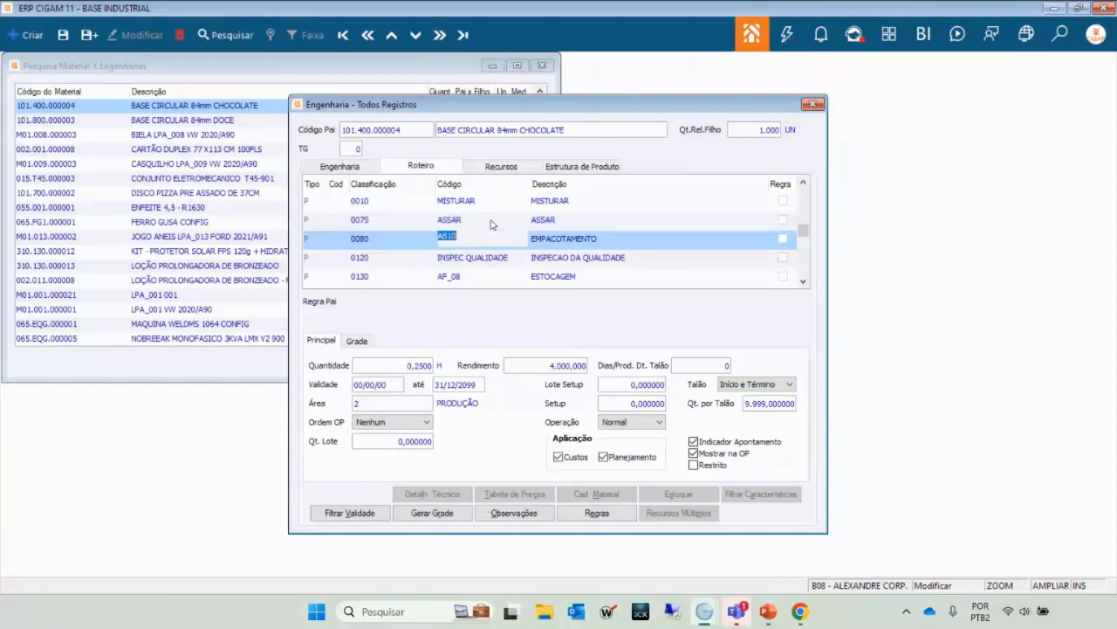
key("Up")
key("Up")
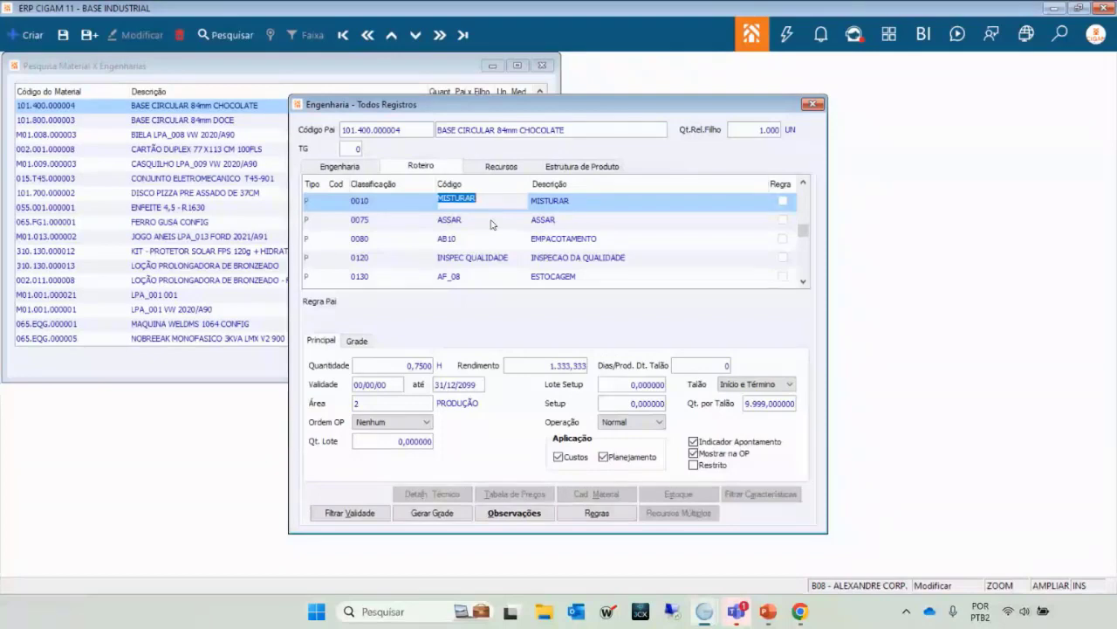
left_click(492, 224)
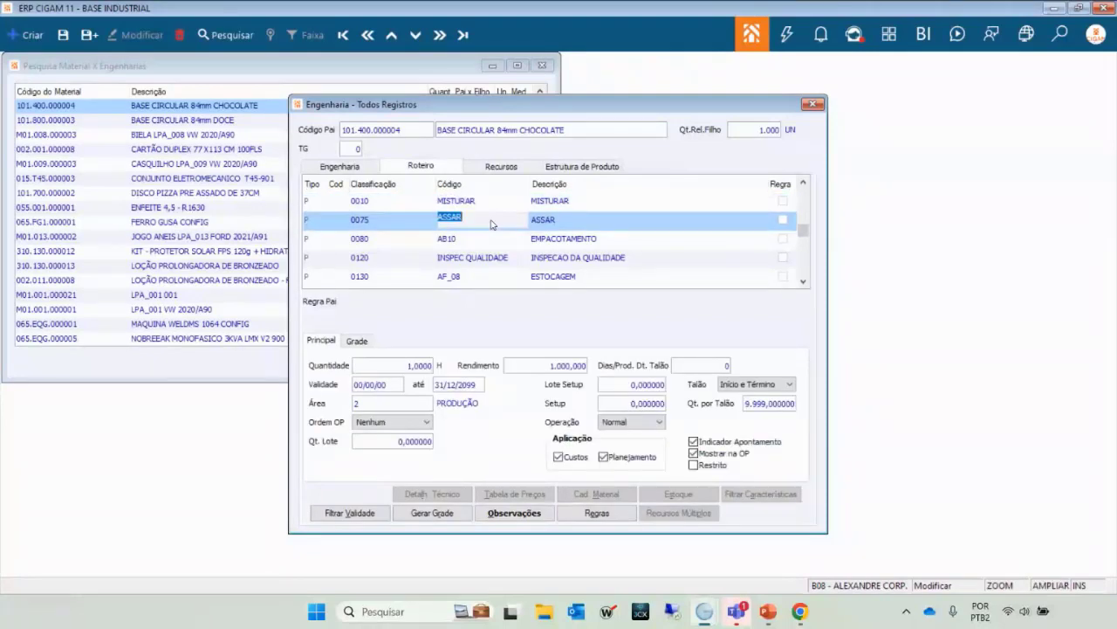
key("Up")
key("Down")
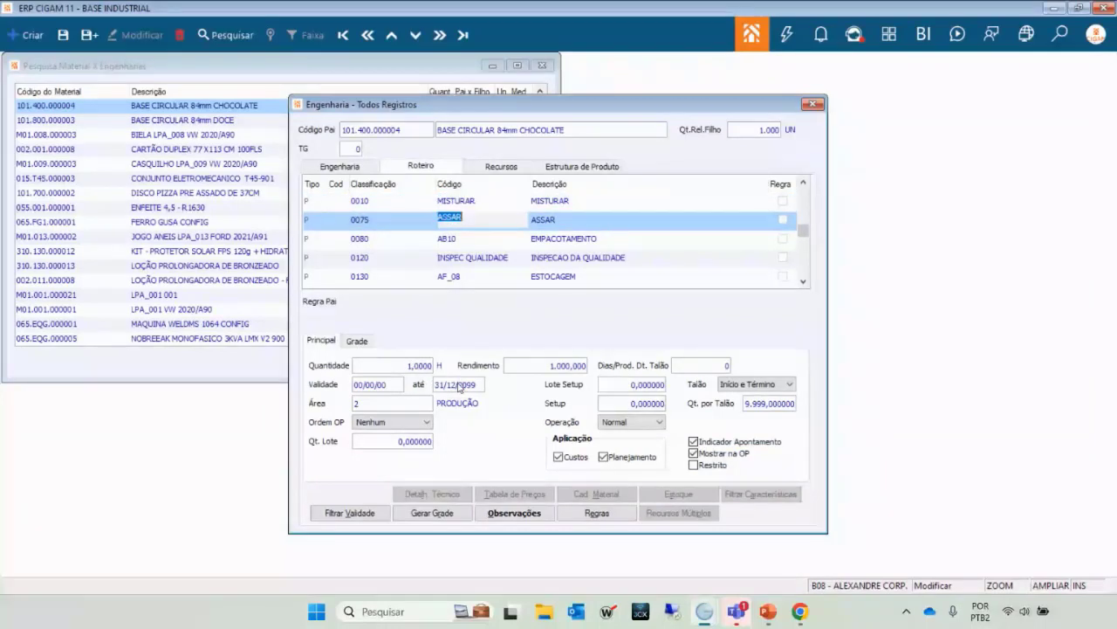
left_click(483, 241)
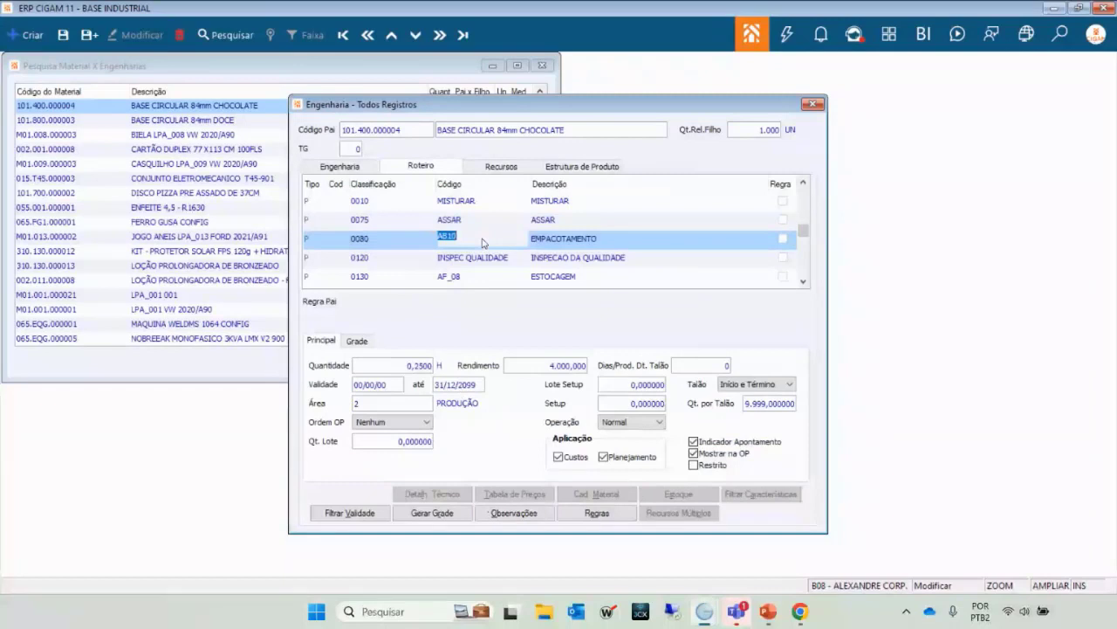
key("Down")
key("Down")
key("Down")
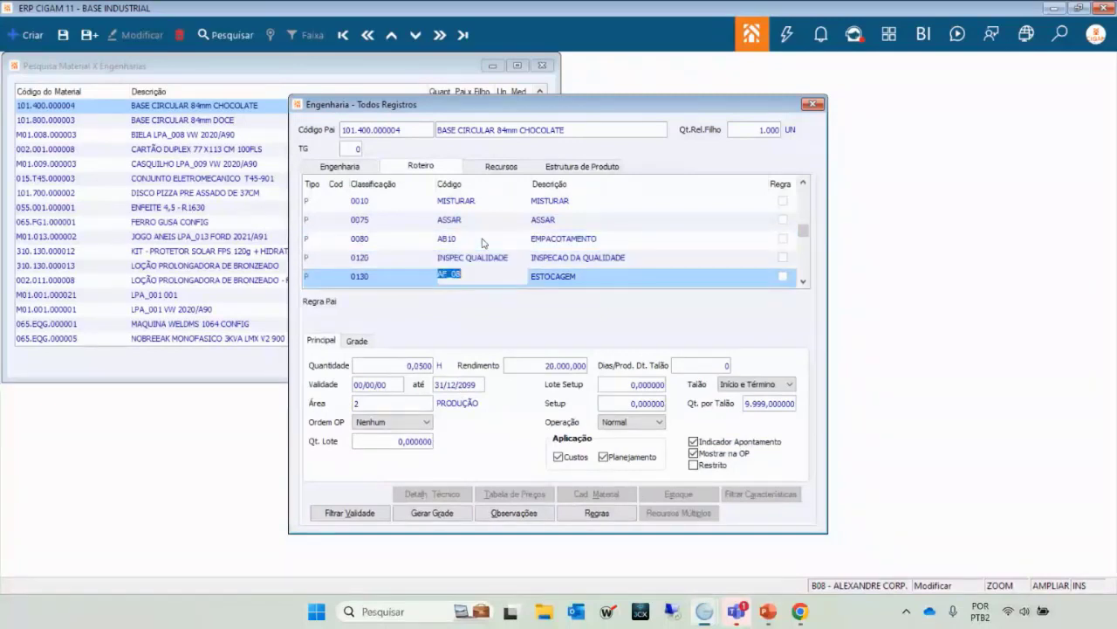
key("Up")
key("Up")
key("Up")
key("Up")
key("Up")
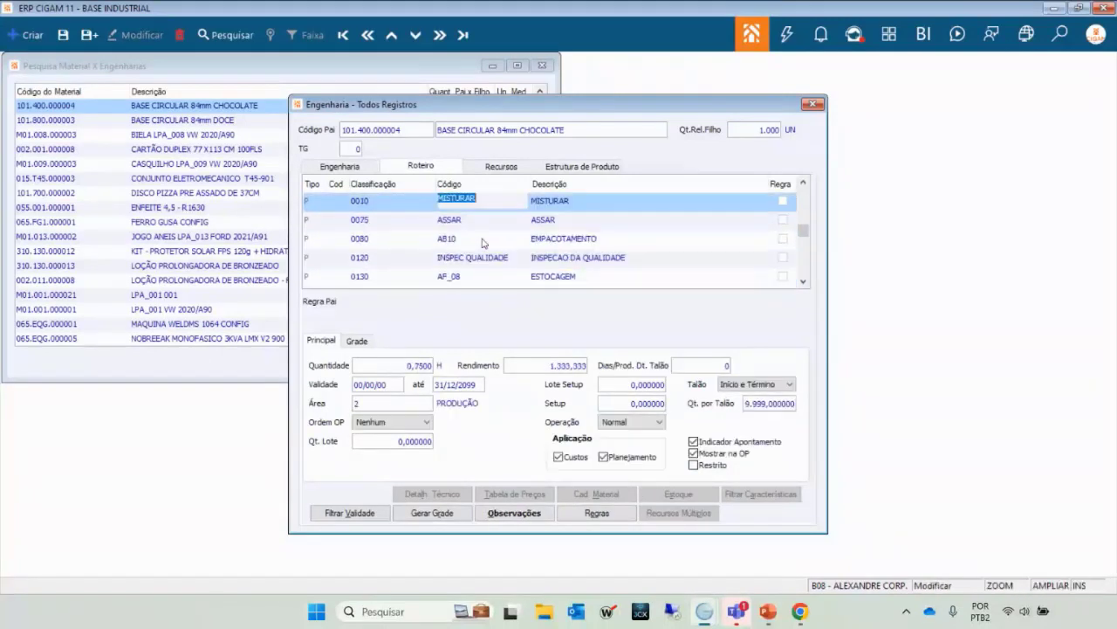
key("Down")
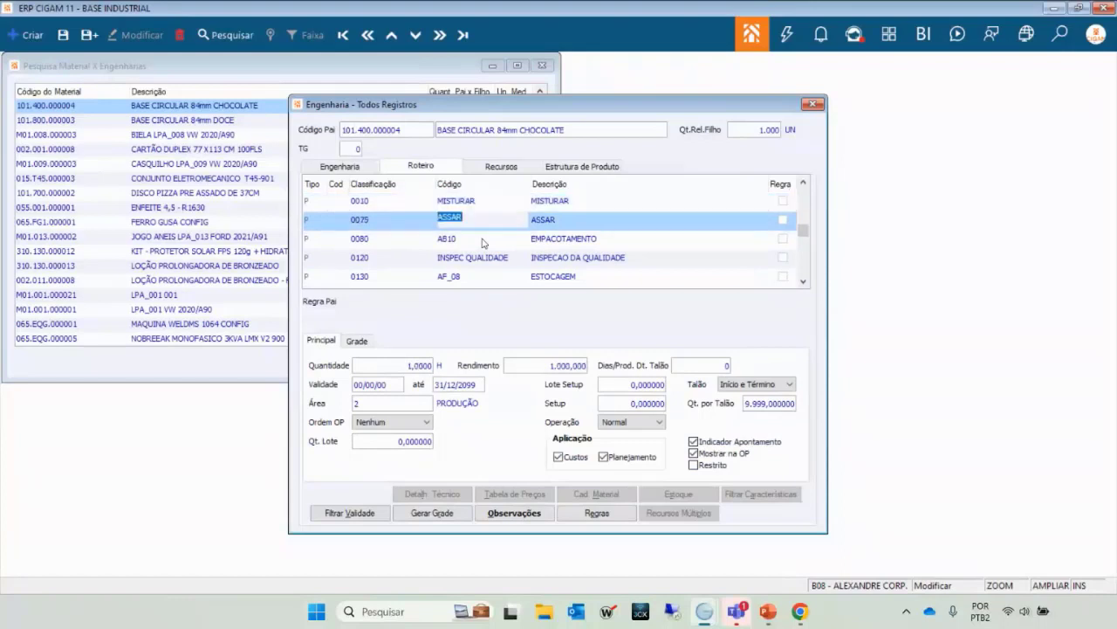
key("Up")
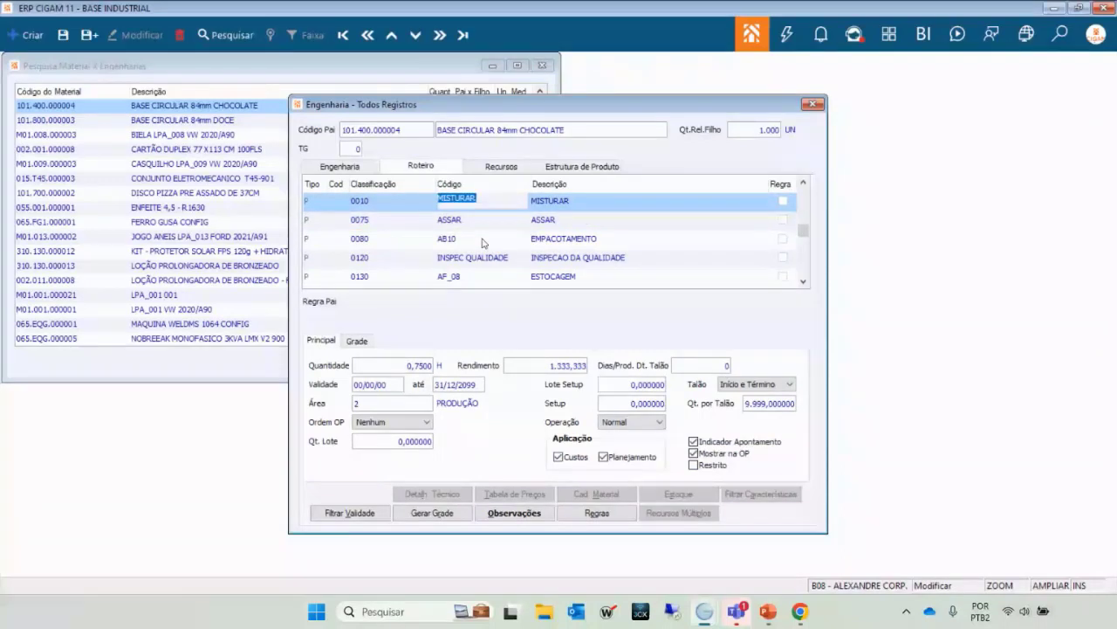
key("Down")
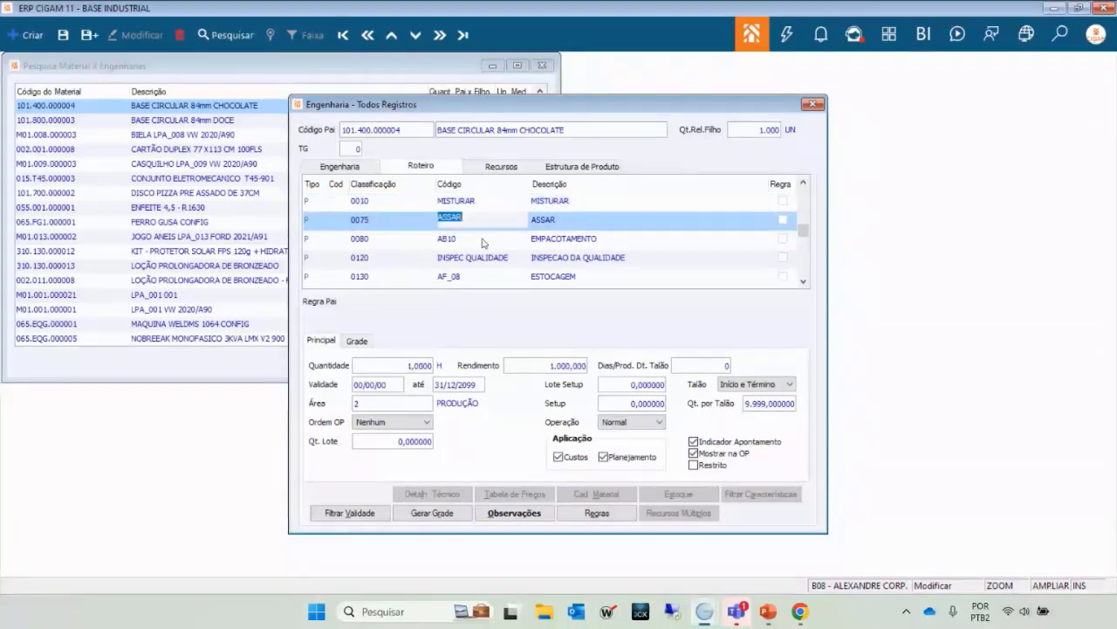
key("Up")
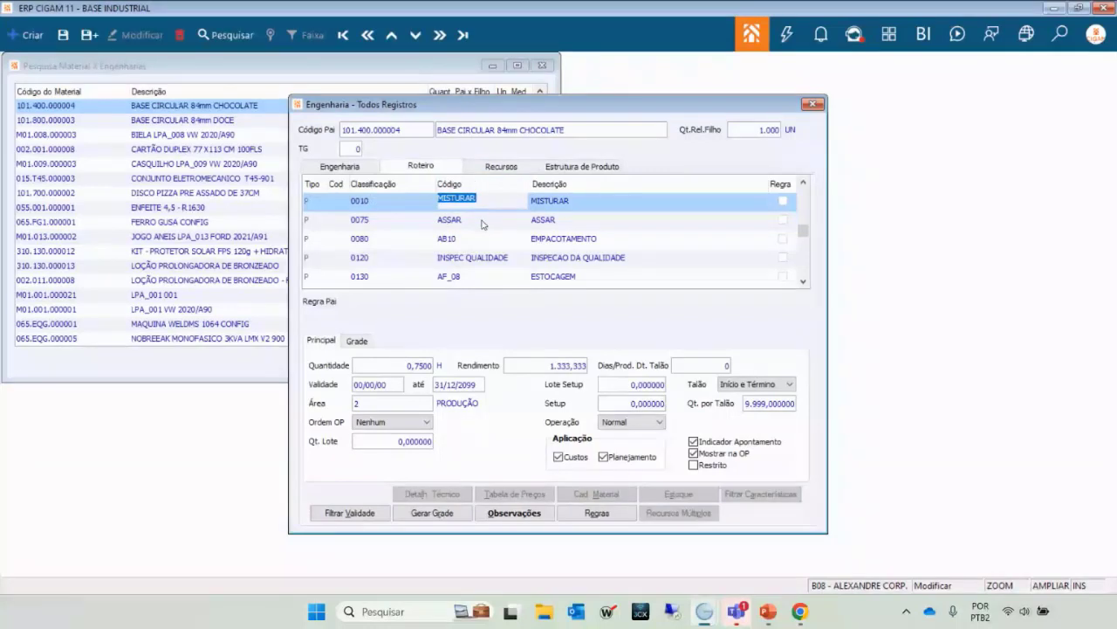
Review the machine resources on Recursos, then show the Estrutura de Produto component list.
left_click(499, 168)
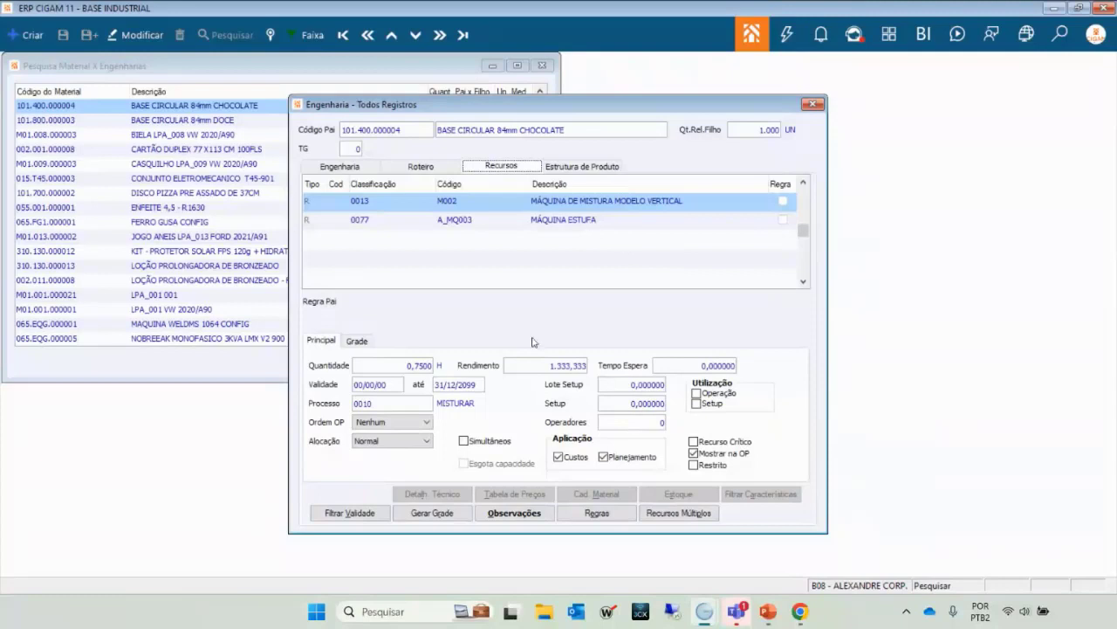
left_click(569, 168)
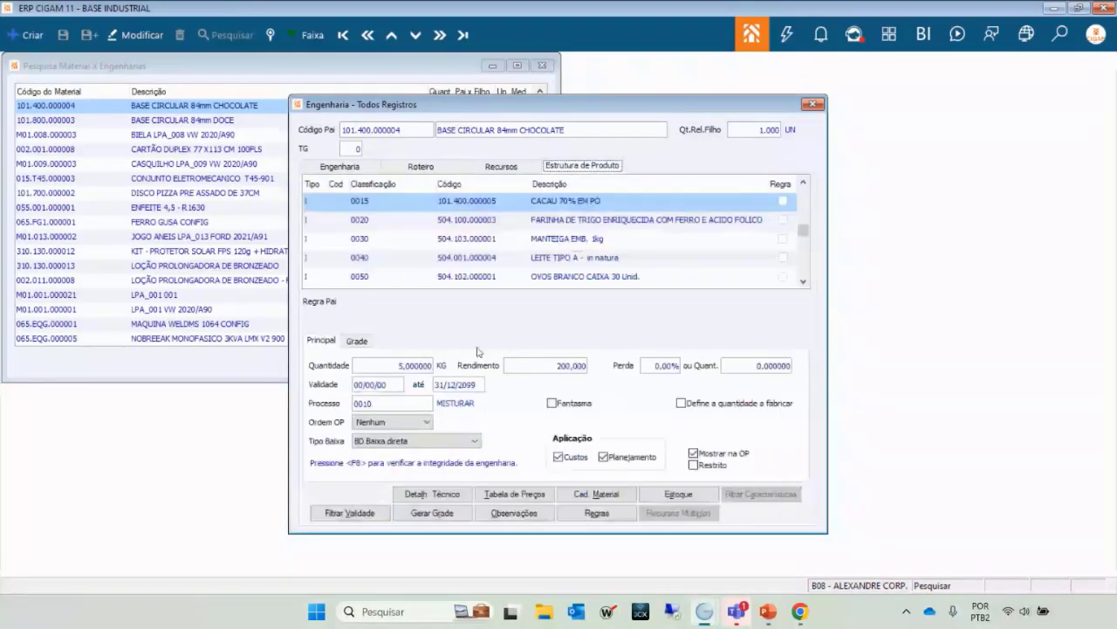
List the Tipo Baixa options for CACAU 70% EM PÓ, currently BD Baixa direta.
left_click(393, 367)
left_click(476, 442)
left_click(477, 441)
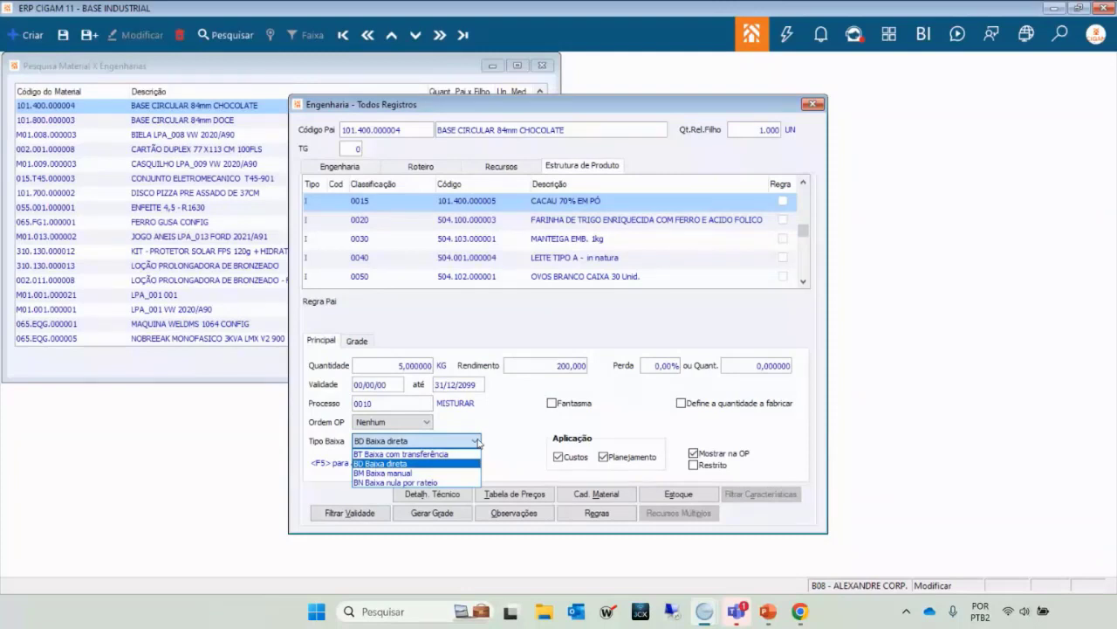
Choose BT Baixa com transferência as CACAU 70% EM PÓ's issue type.
left_click(448, 455)
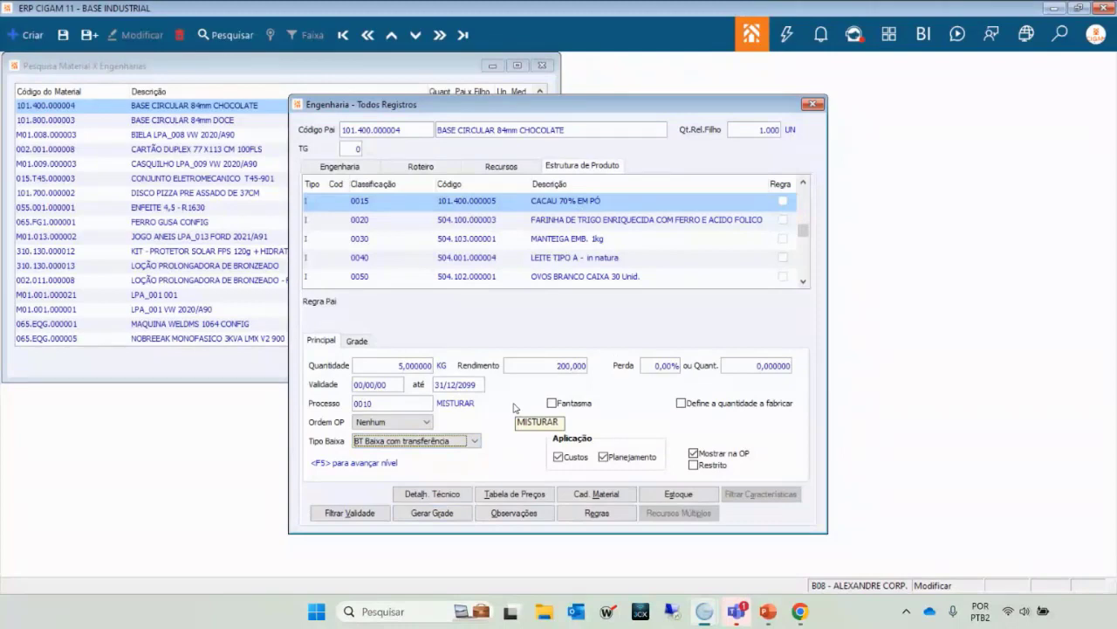
Switch CACAU 70% EM PÓ's issue type to BD Baixa direta, then to BM Baixa manual.
left_click(475, 440)
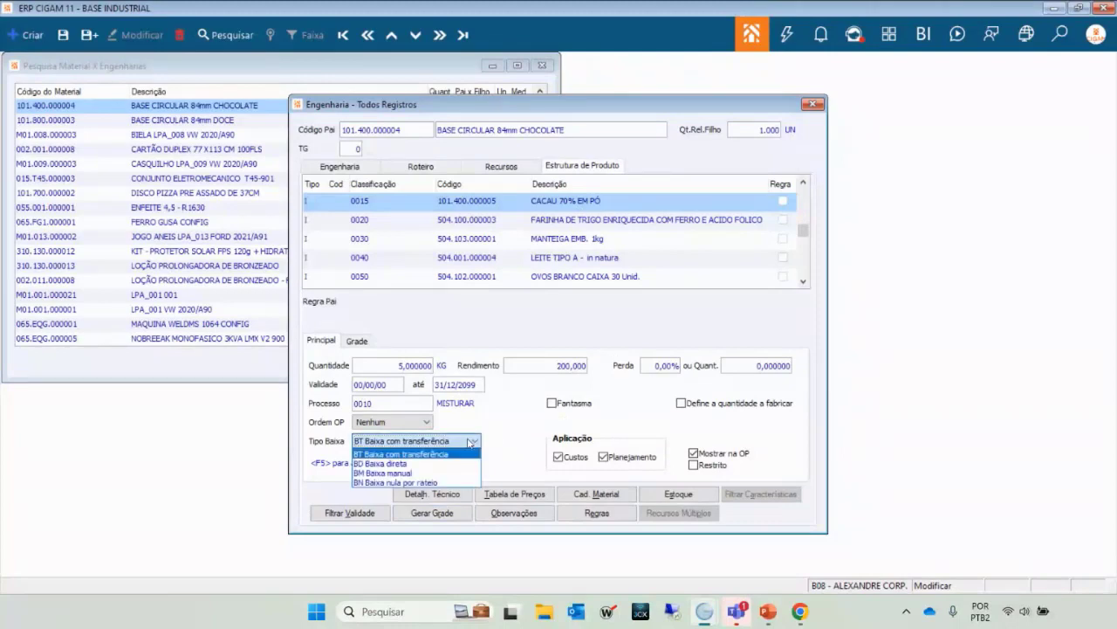
left_click(423, 463)
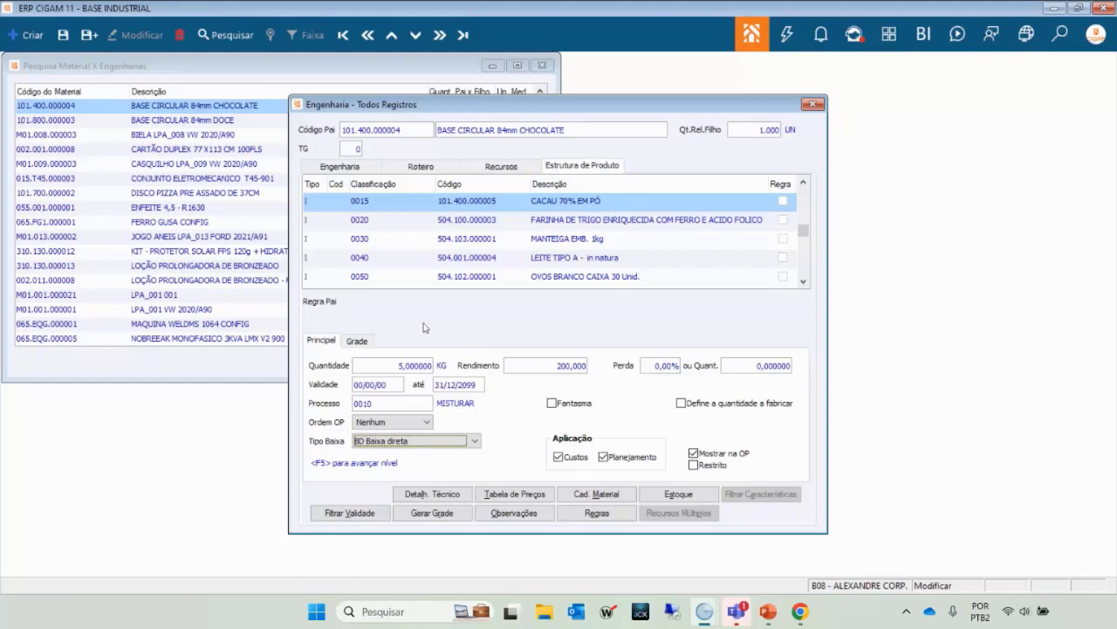
left_click(476, 442)
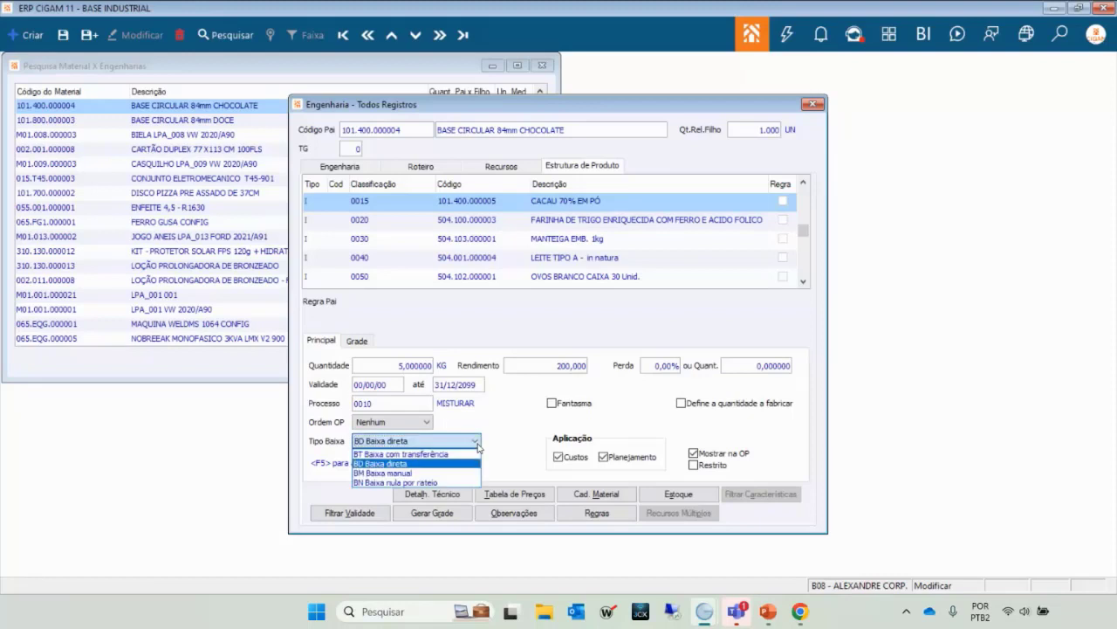
left_click(405, 474)
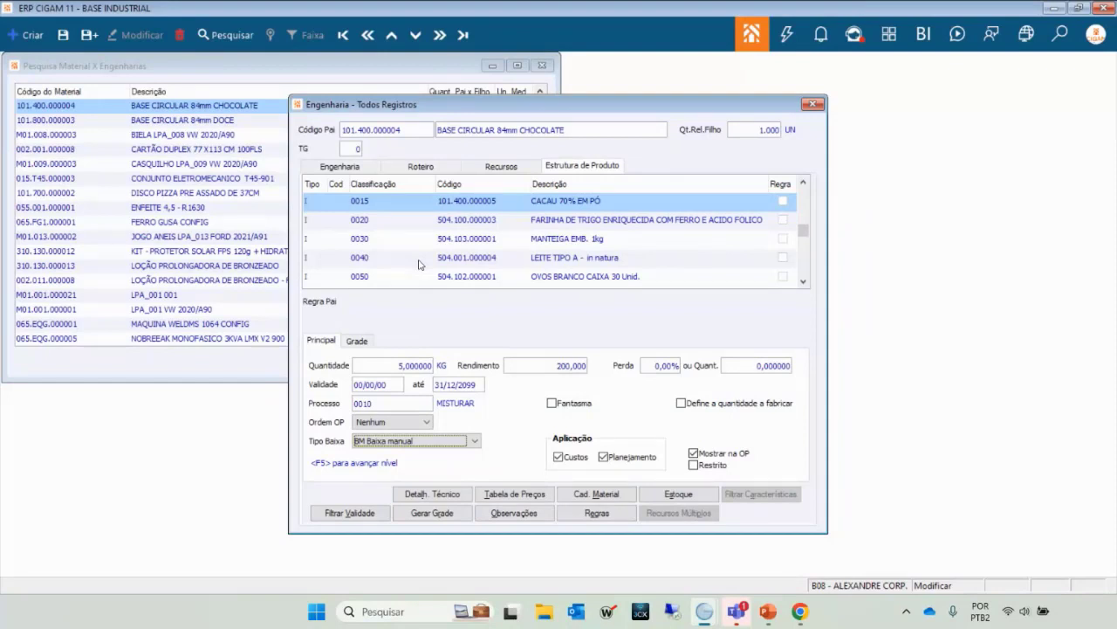
left_click(475, 442)
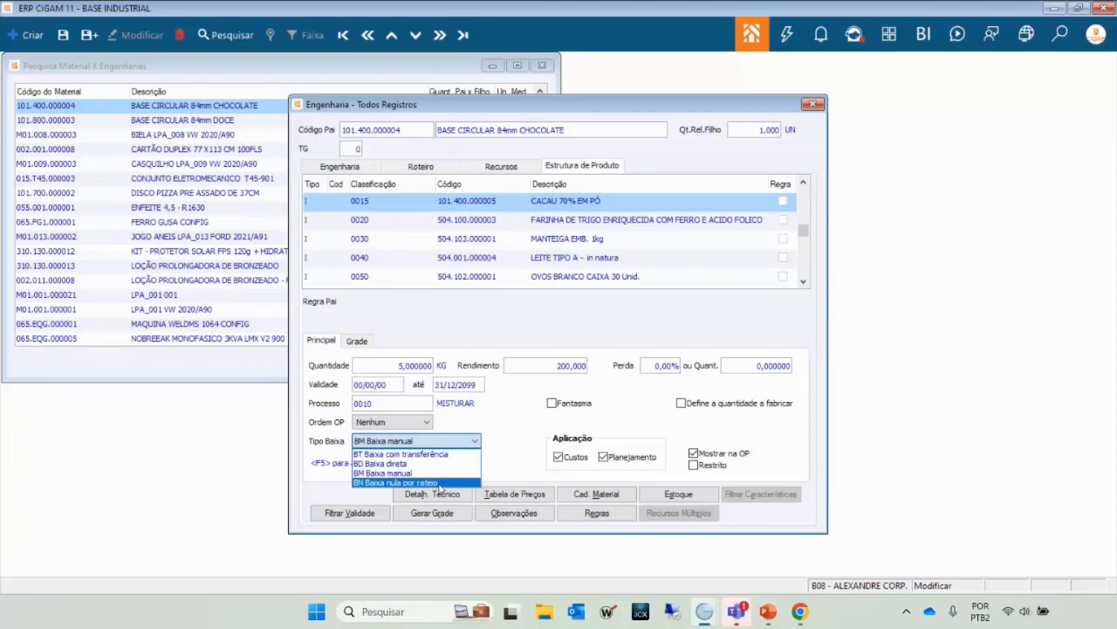
Choose BN Baixa nula por rateio as CACAU 70% EM PÓ's issue type.
left_click(450, 482)
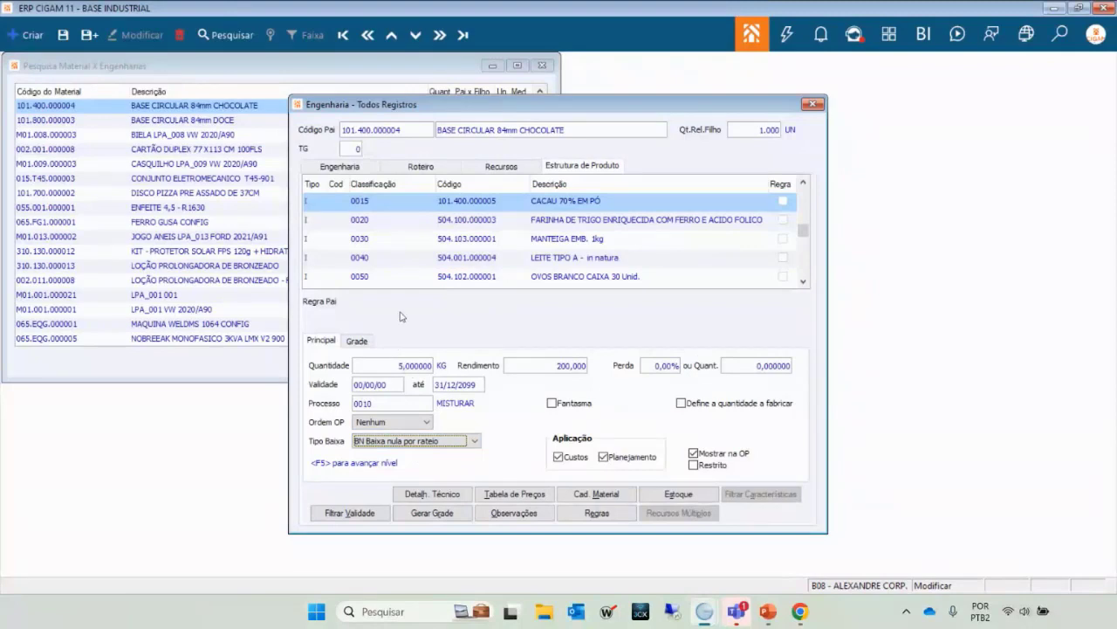
Set CACAU 70% EM PÓ's issue type to BT Baixa com transferência, confirming and dismissing the reserve search.
left_click(474, 441)
left_click(427, 459)
left_click(405, 168)
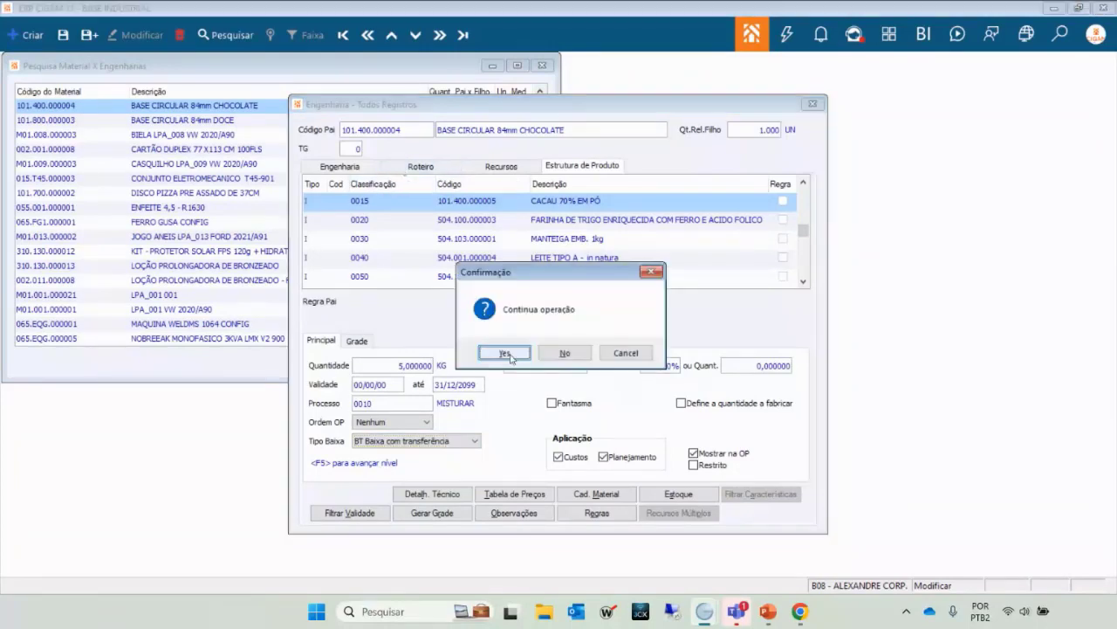
left_click(507, 354)
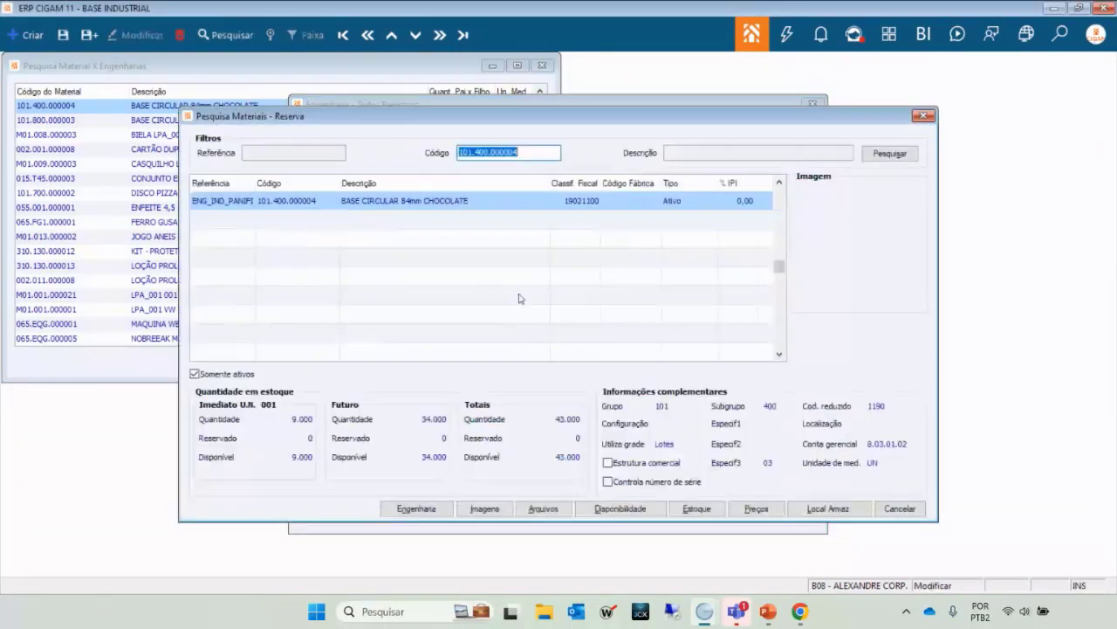
key("Return")
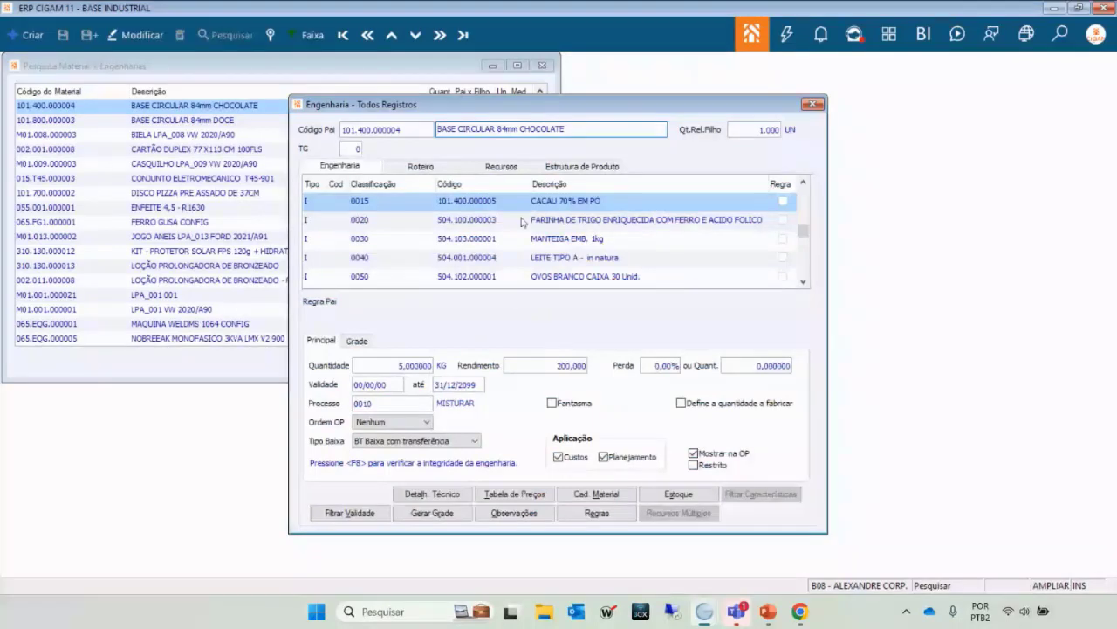
Check the ASSAR and AB10 routing steps without editing, then return to the engineering component list.
left_click(431, 169)
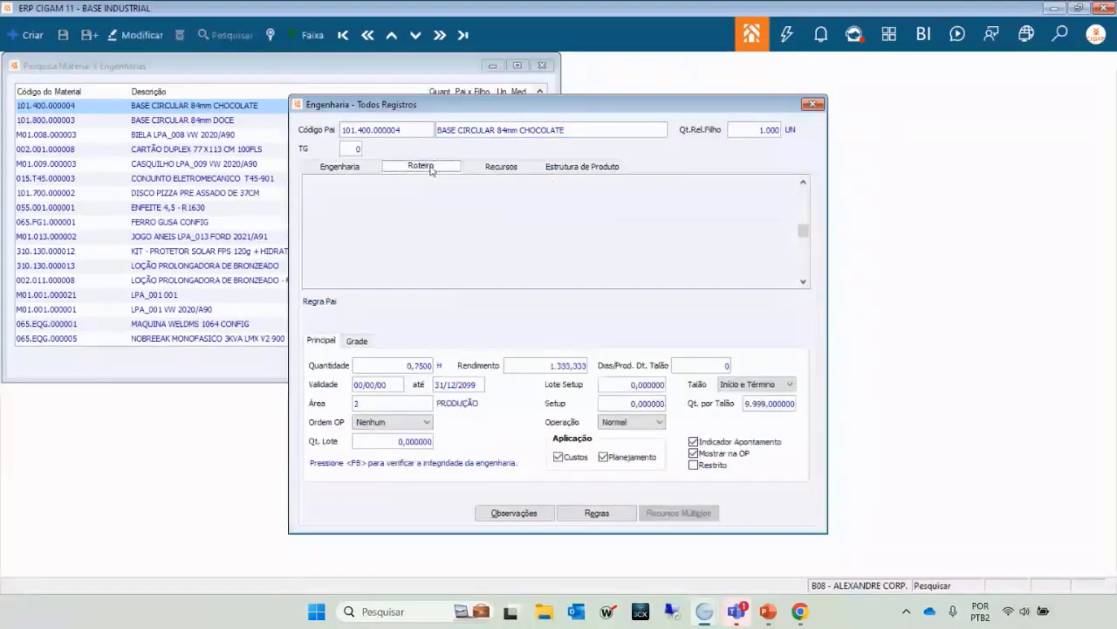
left_click(459, 218)
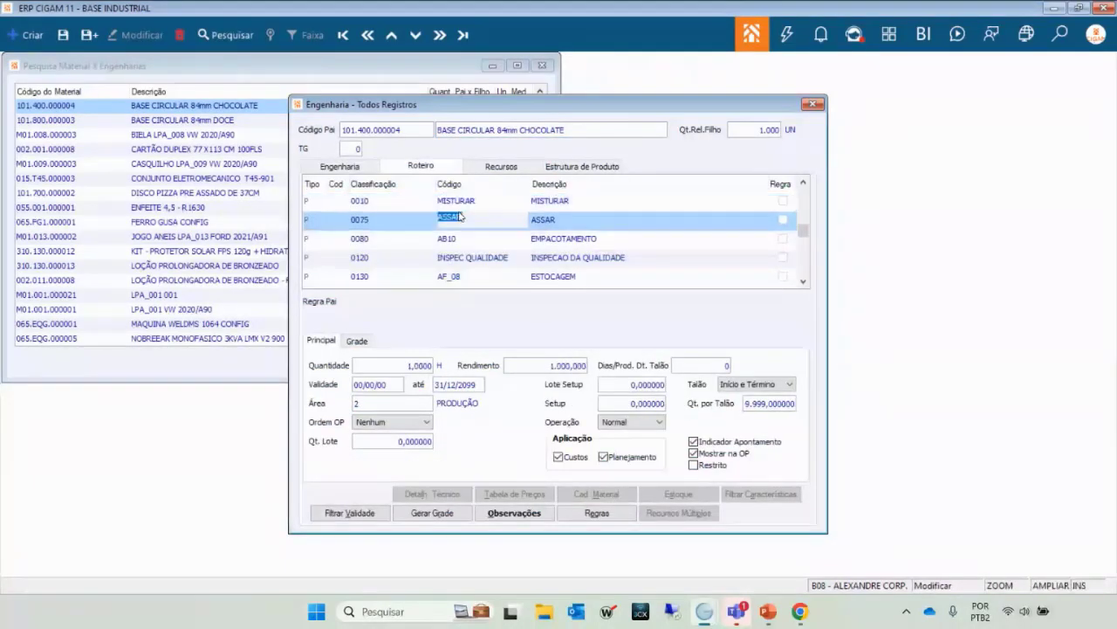
key("Down")
key("Escape")
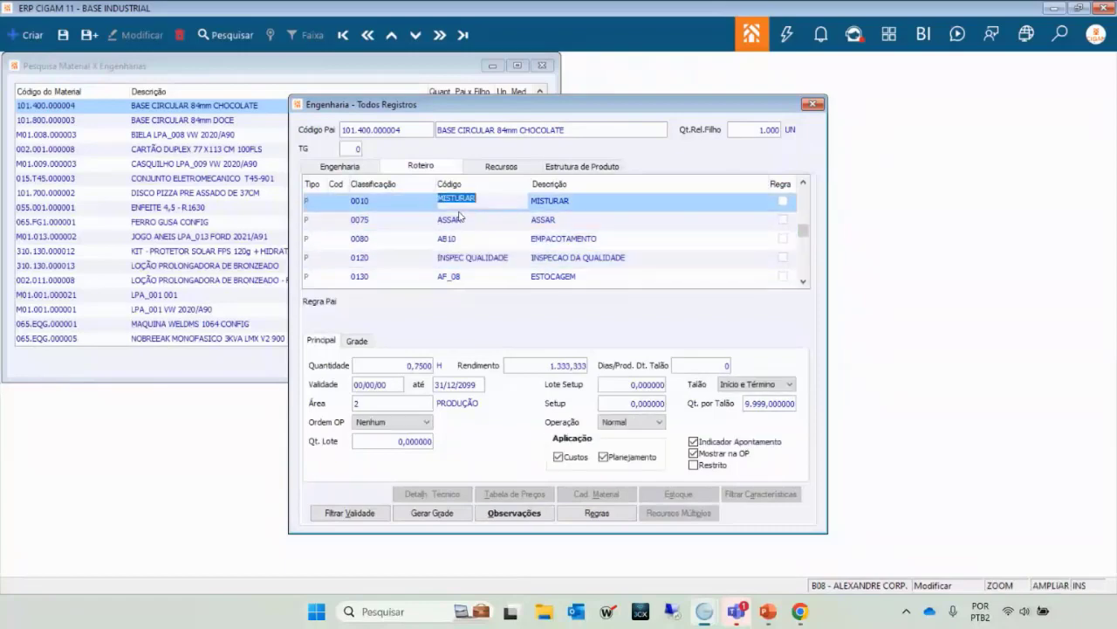
left_click(350, 172)
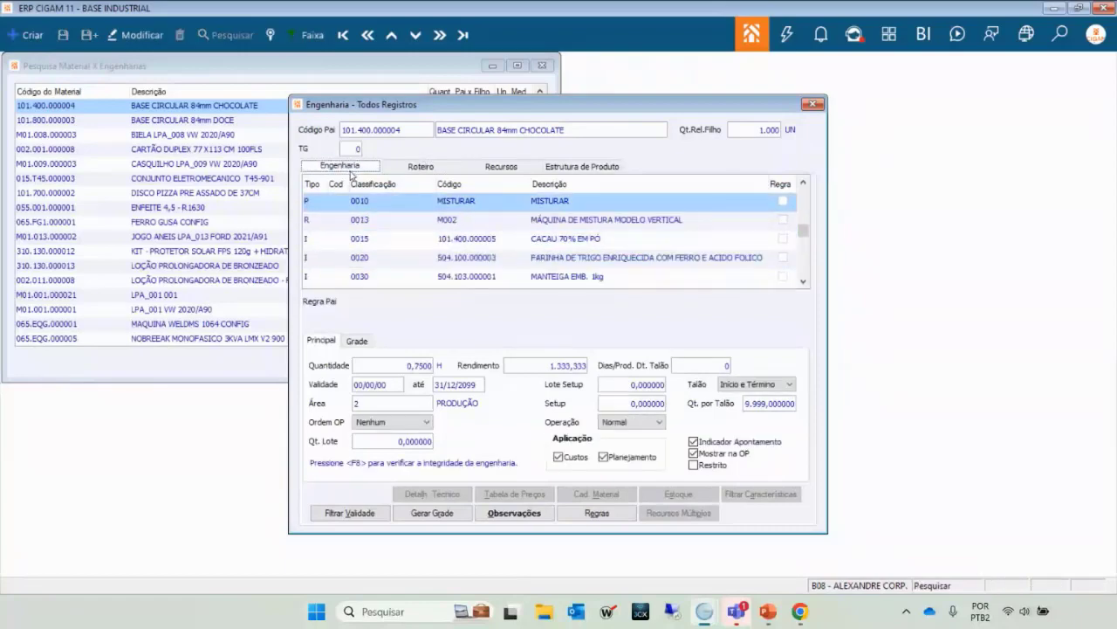
left_click(479, 239)
key("Up")
key("Down")
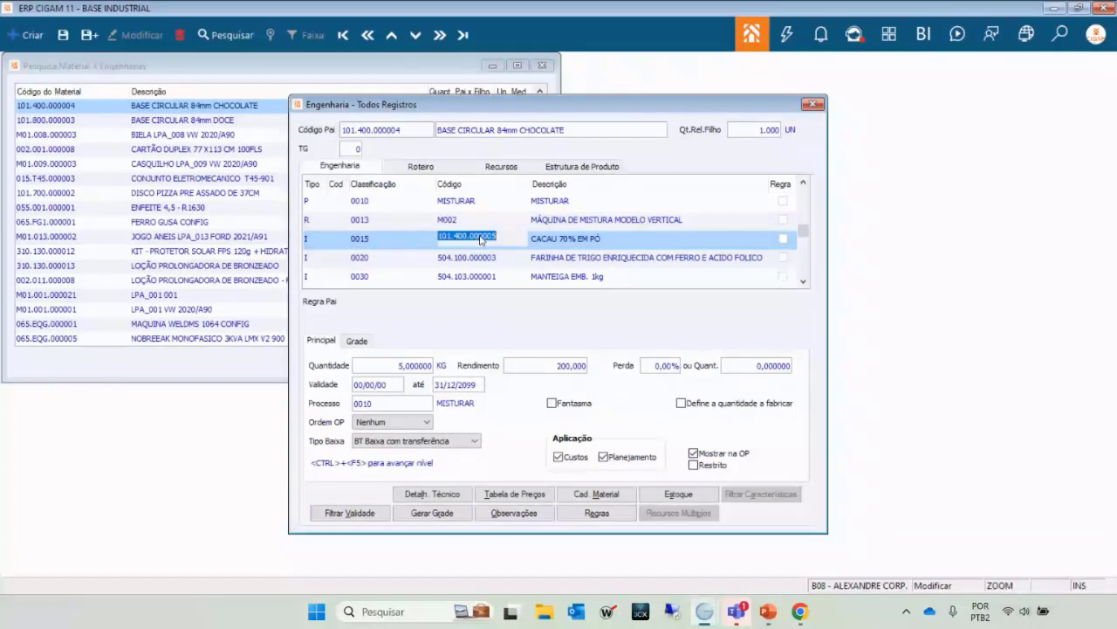
key("Up")
key("Up")
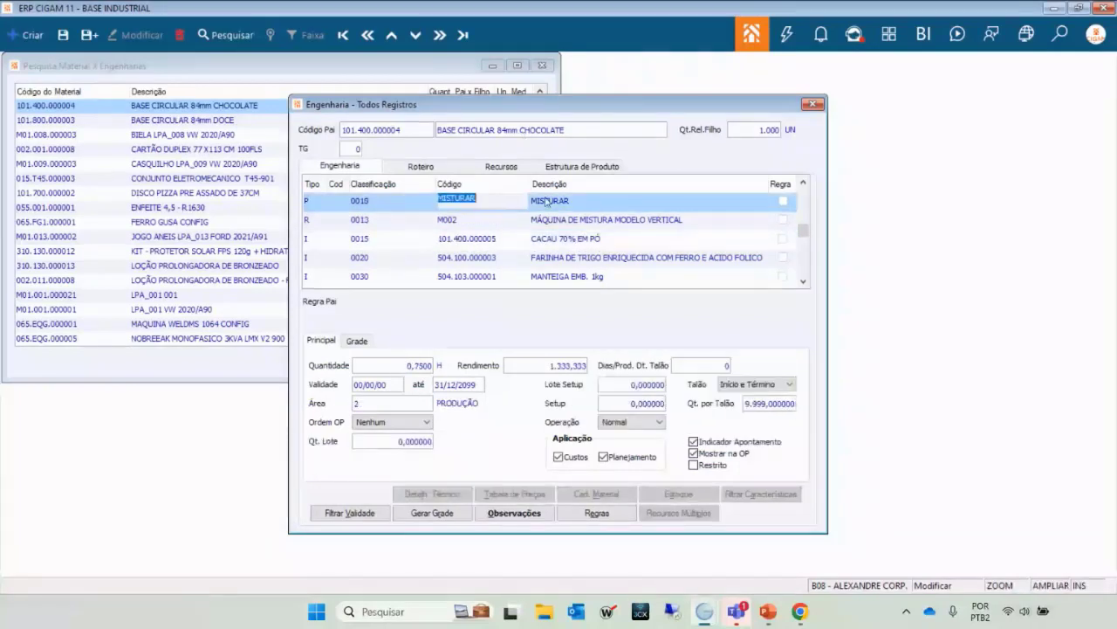
left_click(491, 238)
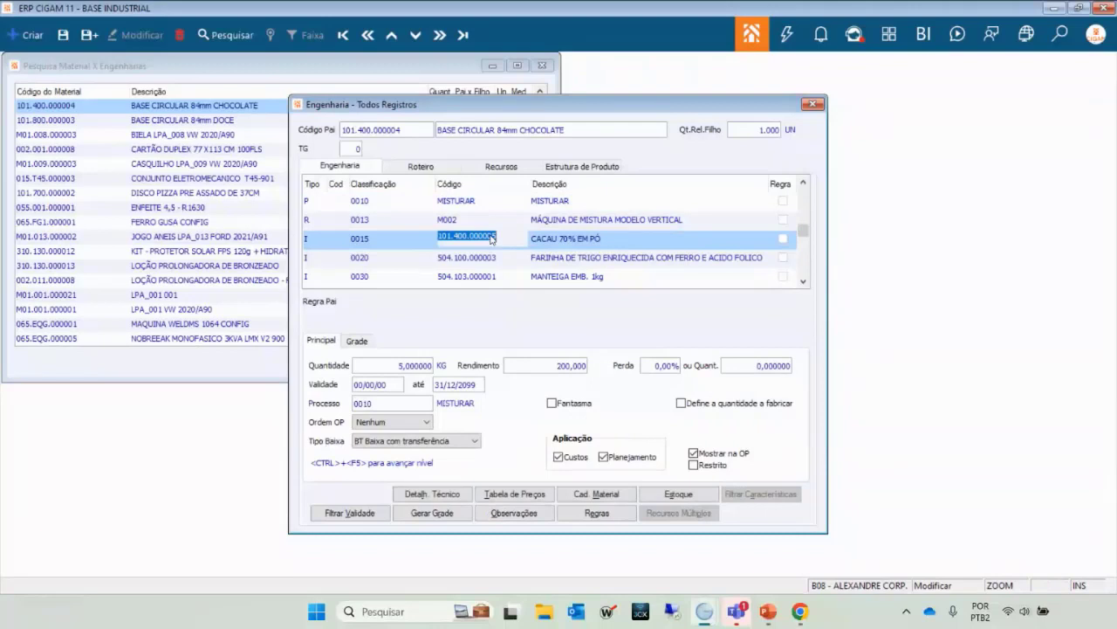
key("Down")
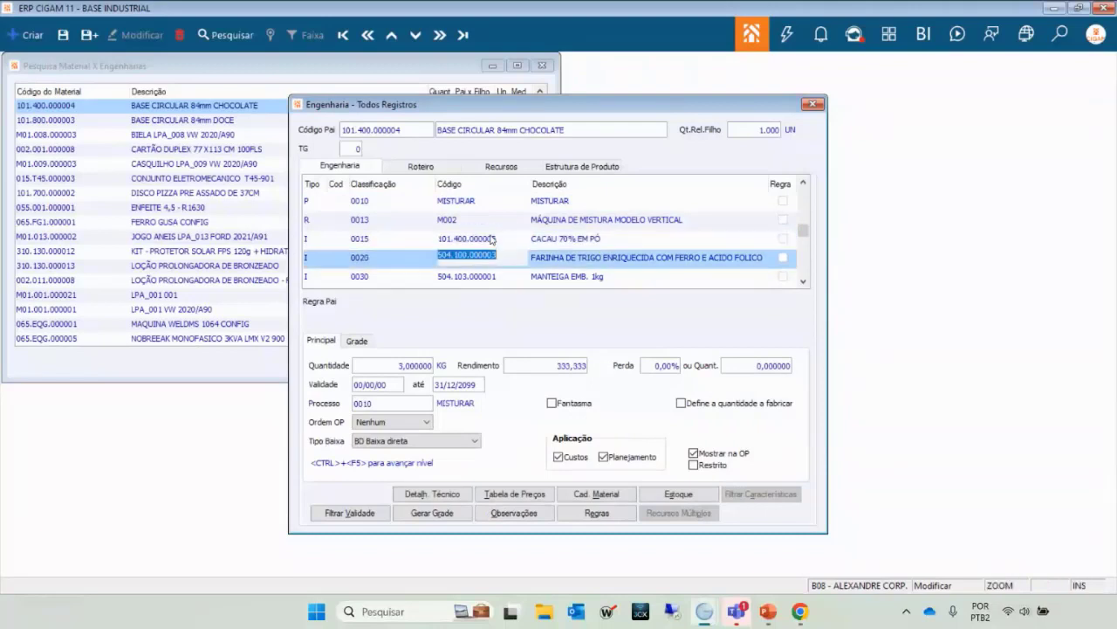
key("Down")
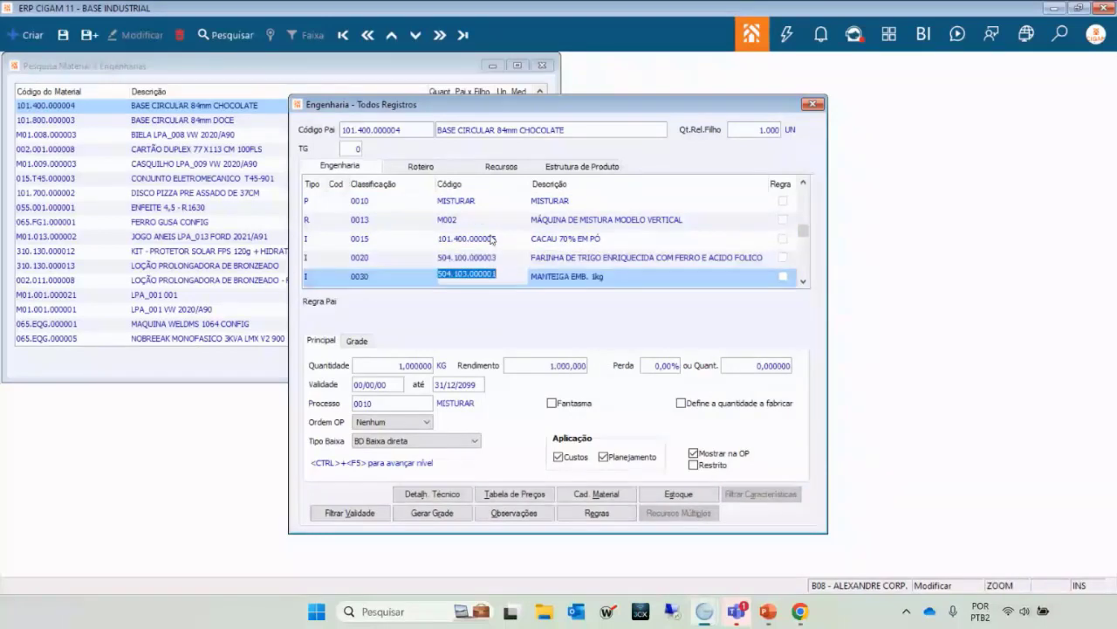
key("Down")
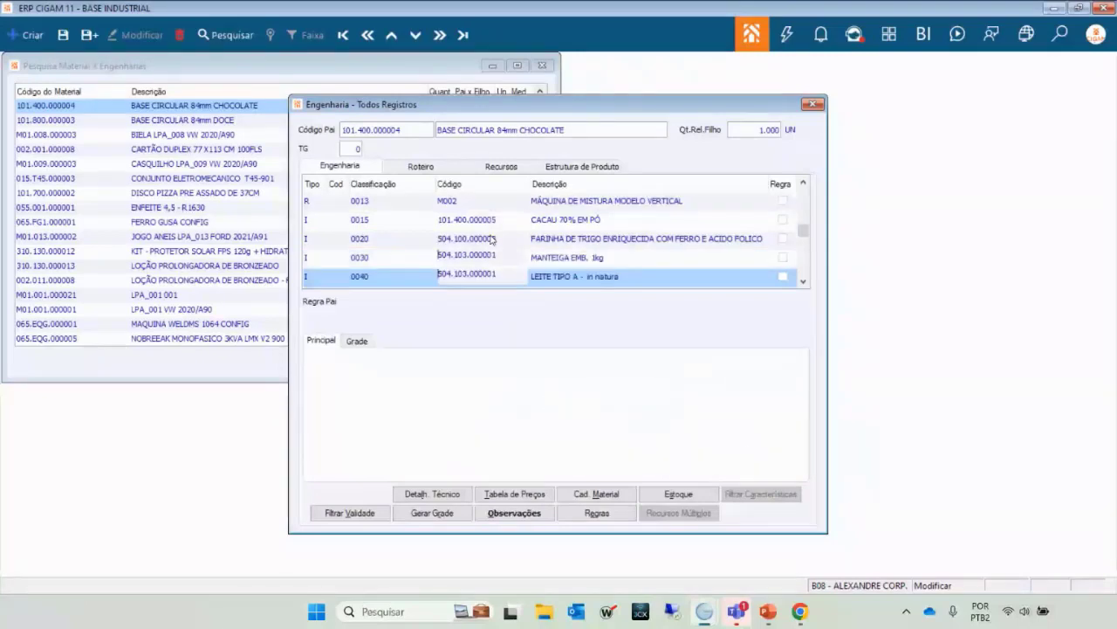
key("Up")
key("Up")
key("Up")
key("Up")
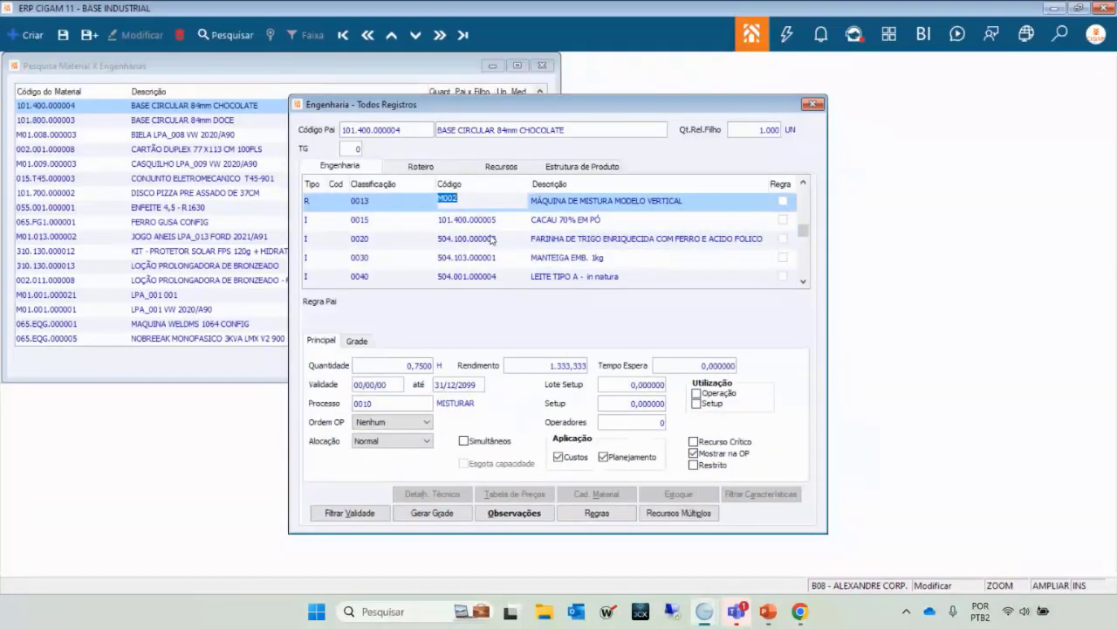
key("Up")
key("Down")
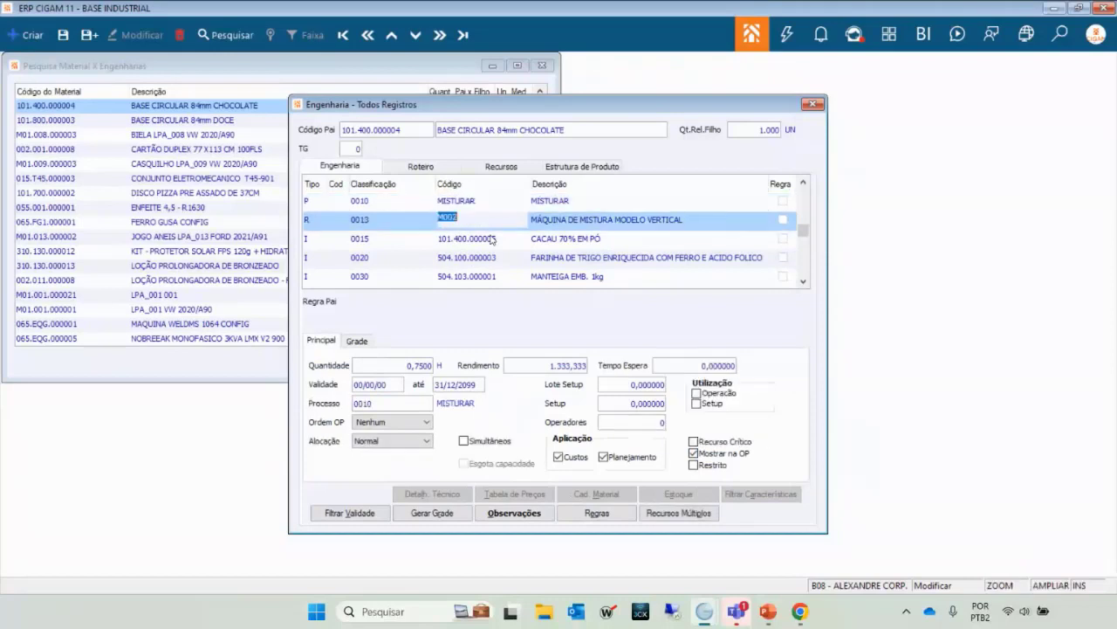
key("Up")
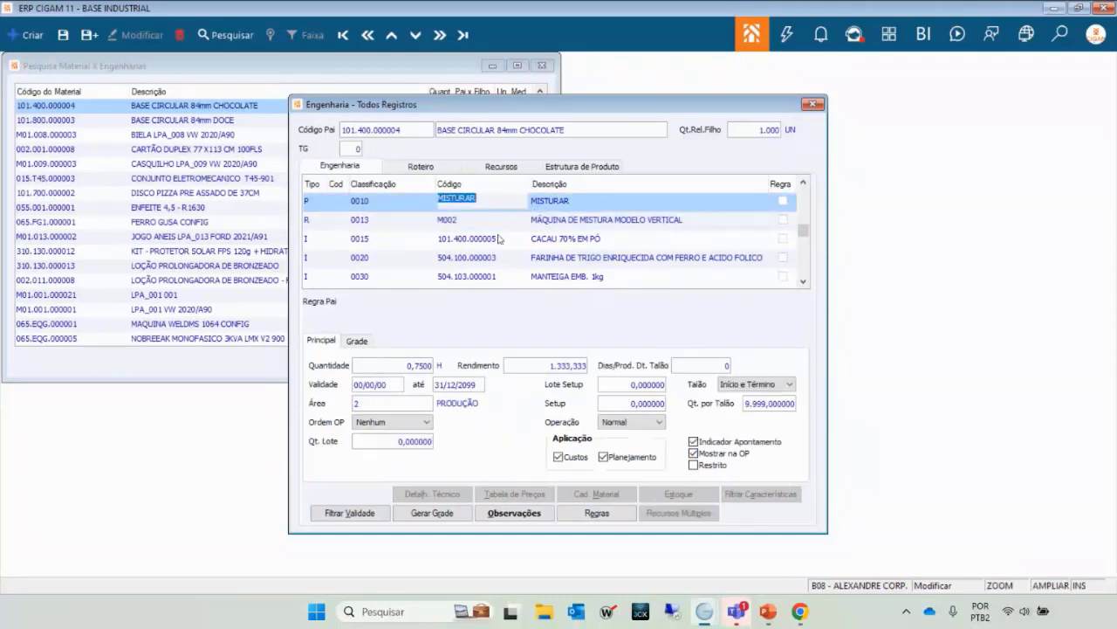
left_click(499, 237)
key("Down")
key("Down")
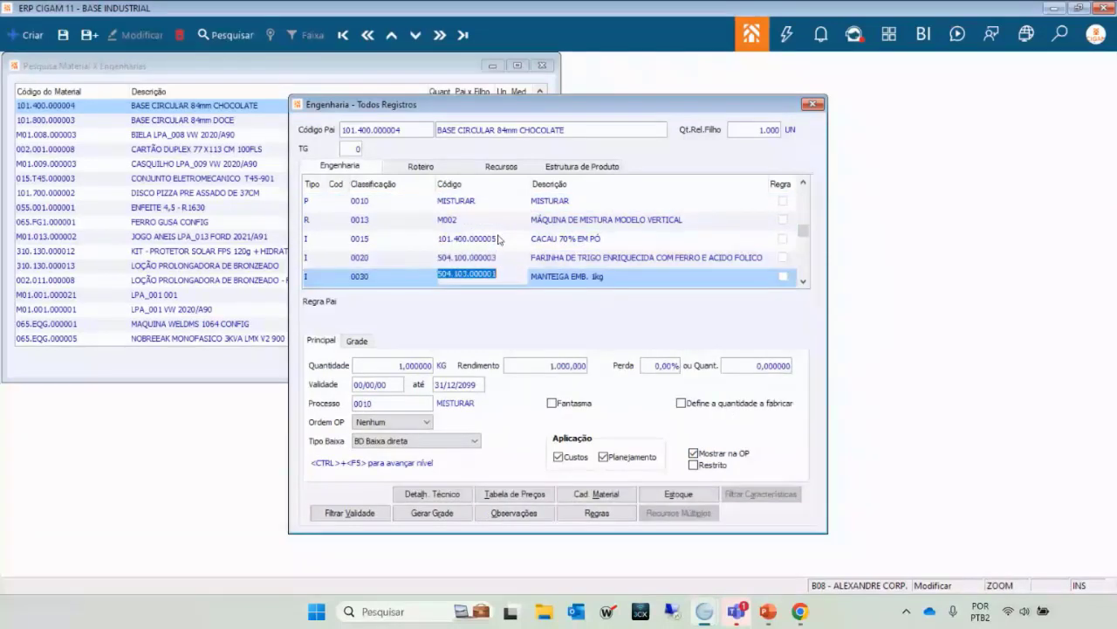
key("Up")
key("Up")
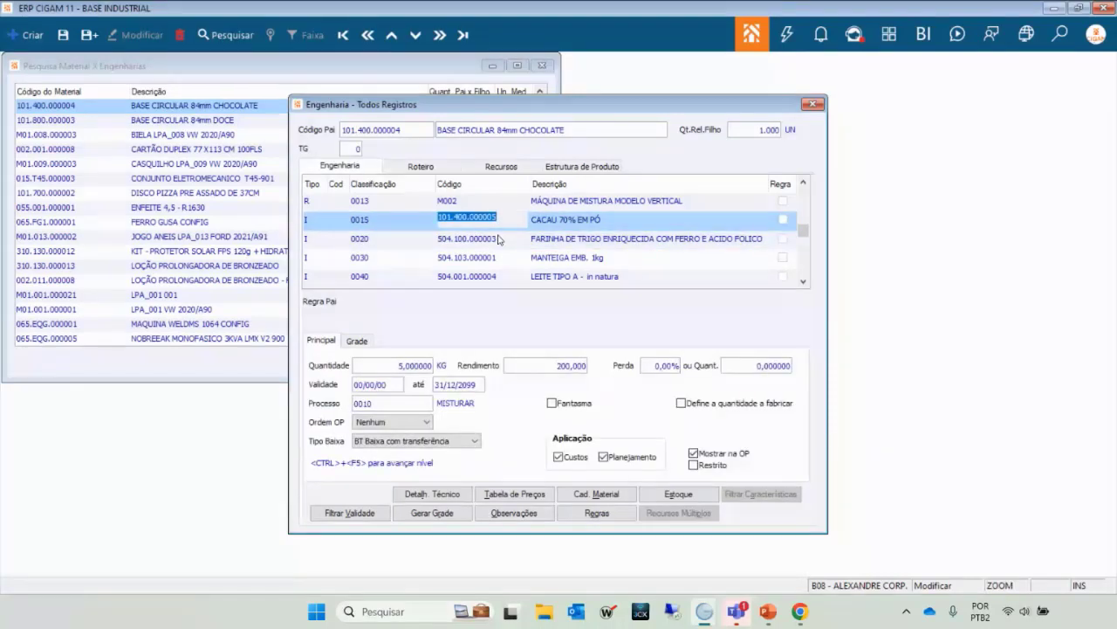
key("Down")
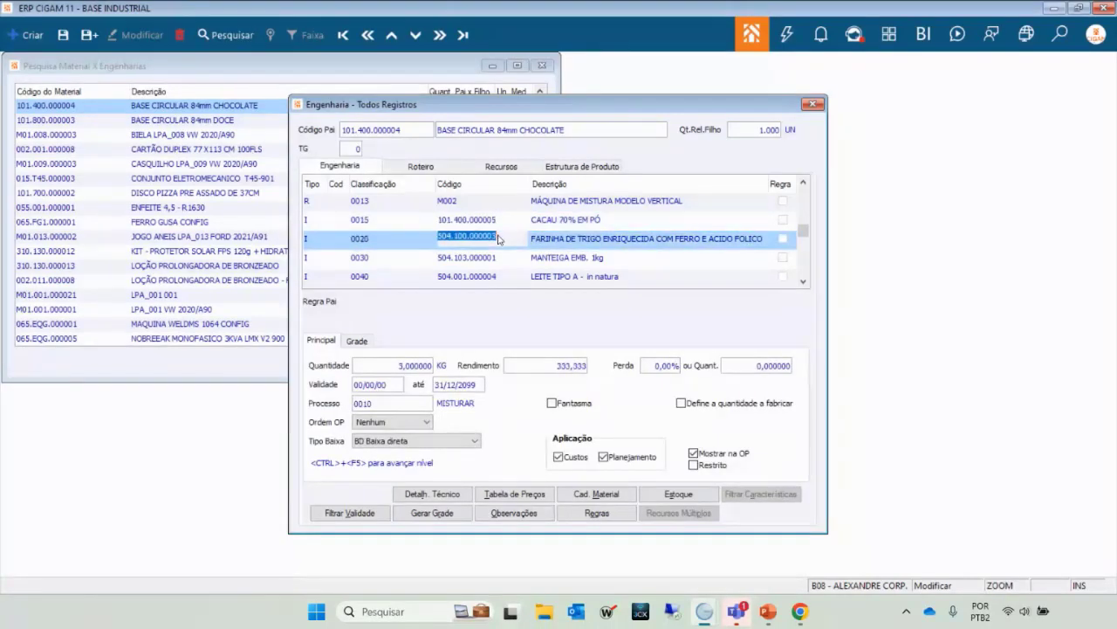
key("Up")
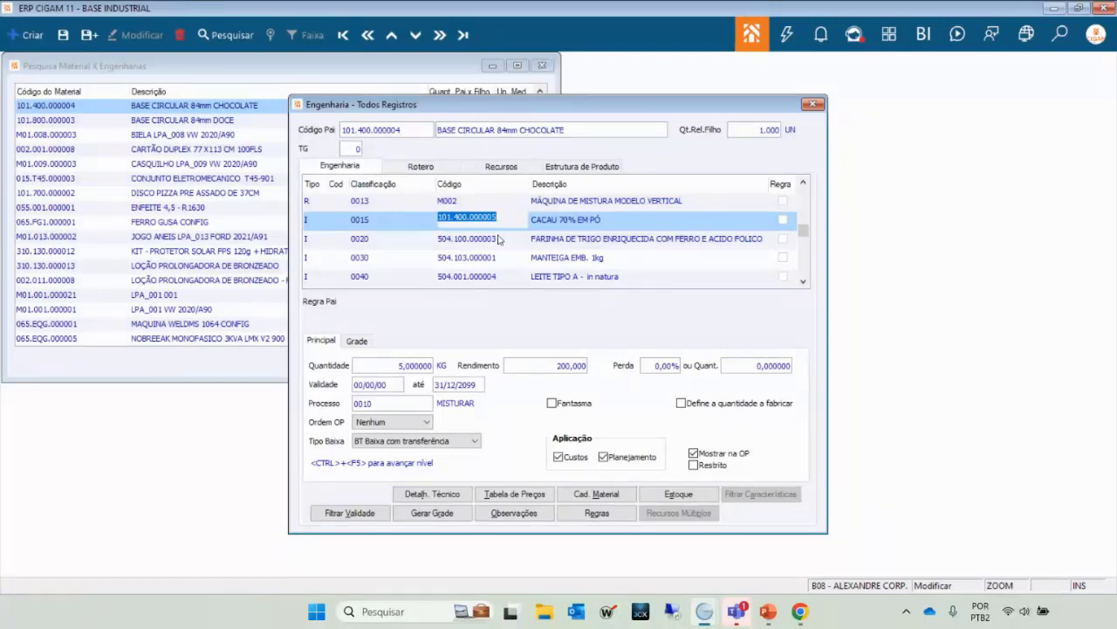
left_click(498, 239)
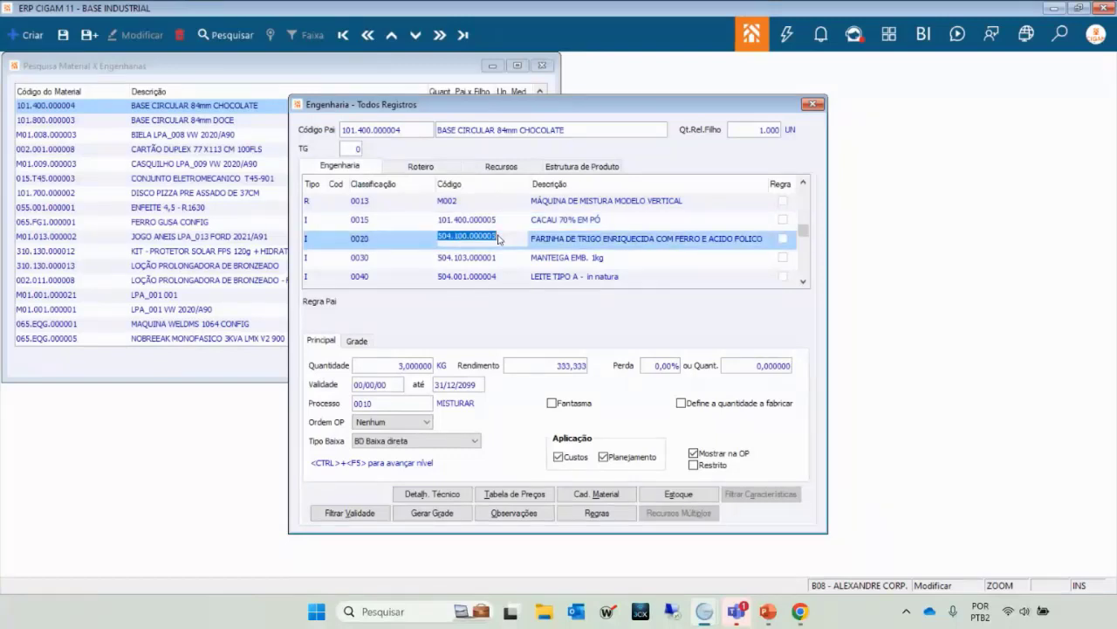
key("Down")
key("Down")
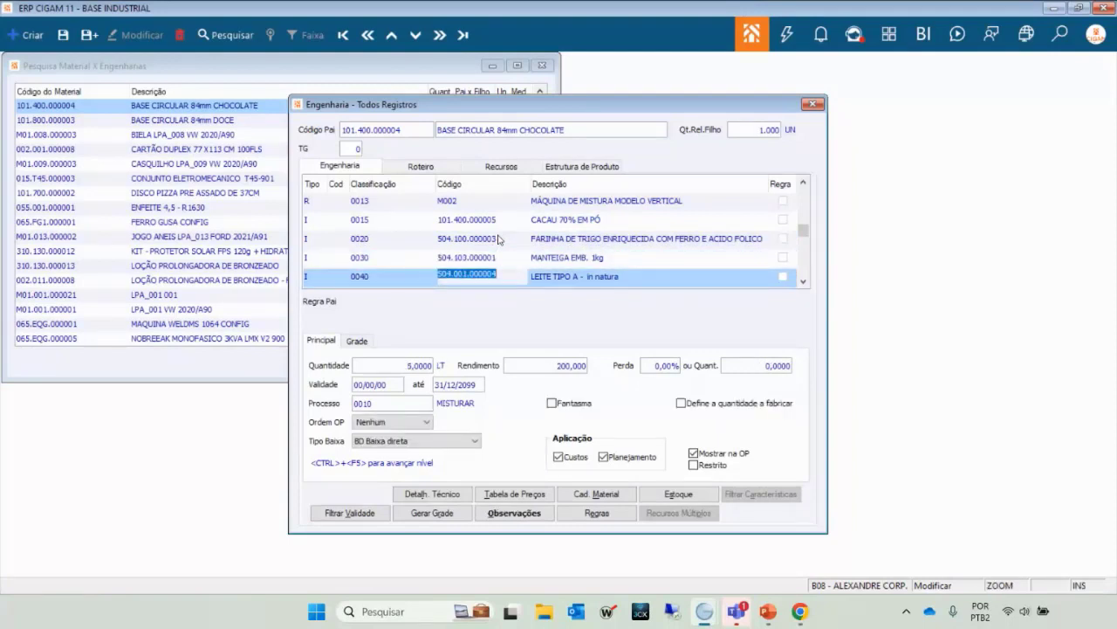
scroll(498, 239, "down", 1)
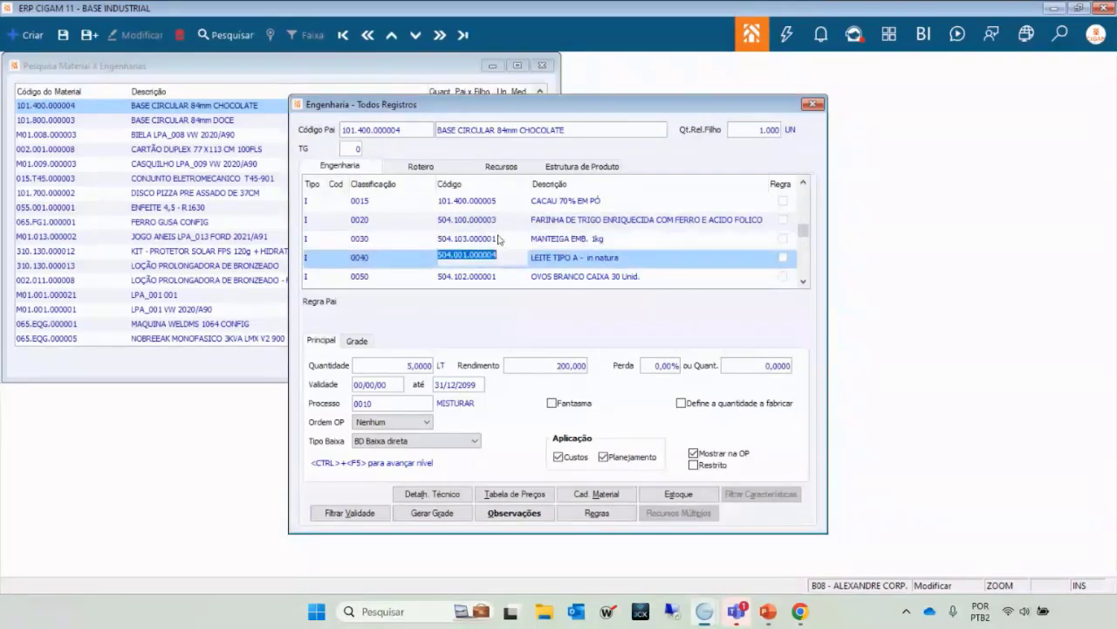
left_click(498, 238)
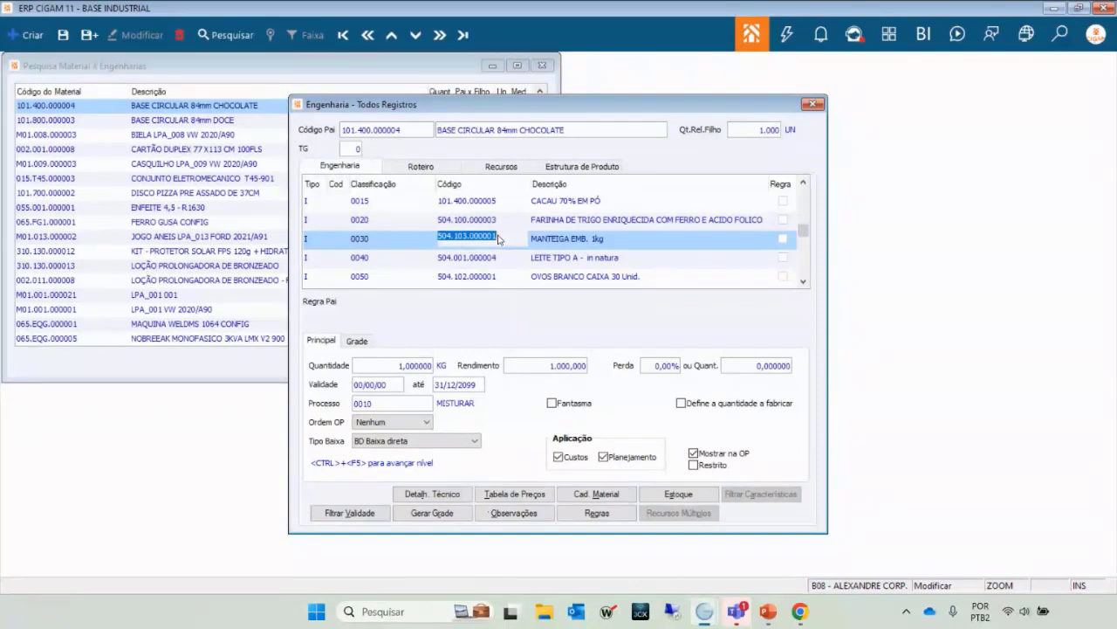
key("Down")
left_click(498, 238)
key("Down")
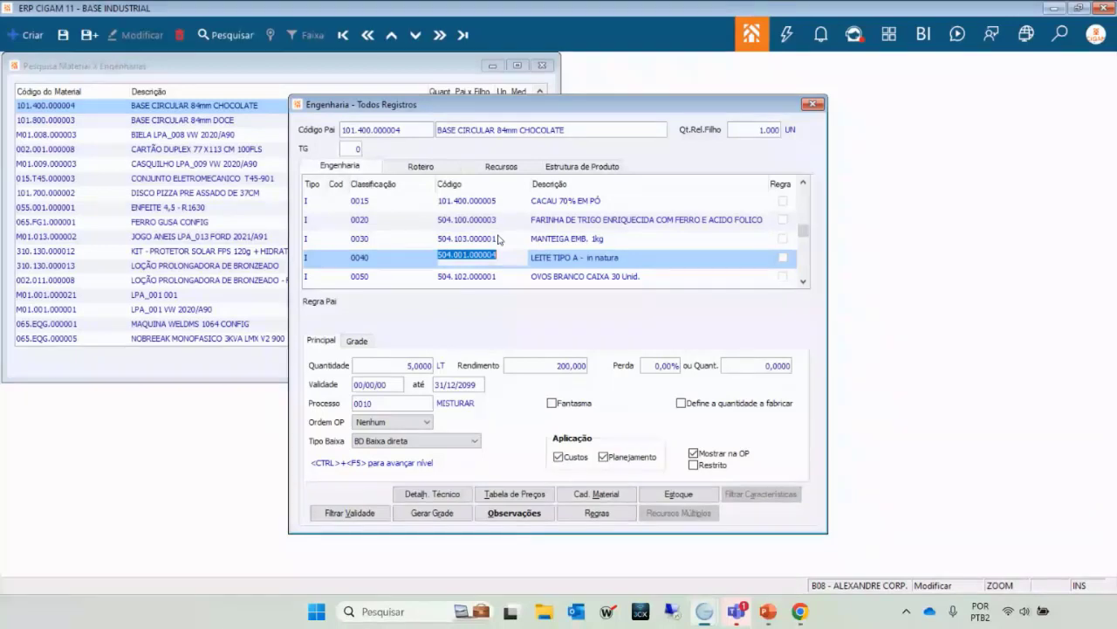
left_click(499, 238)
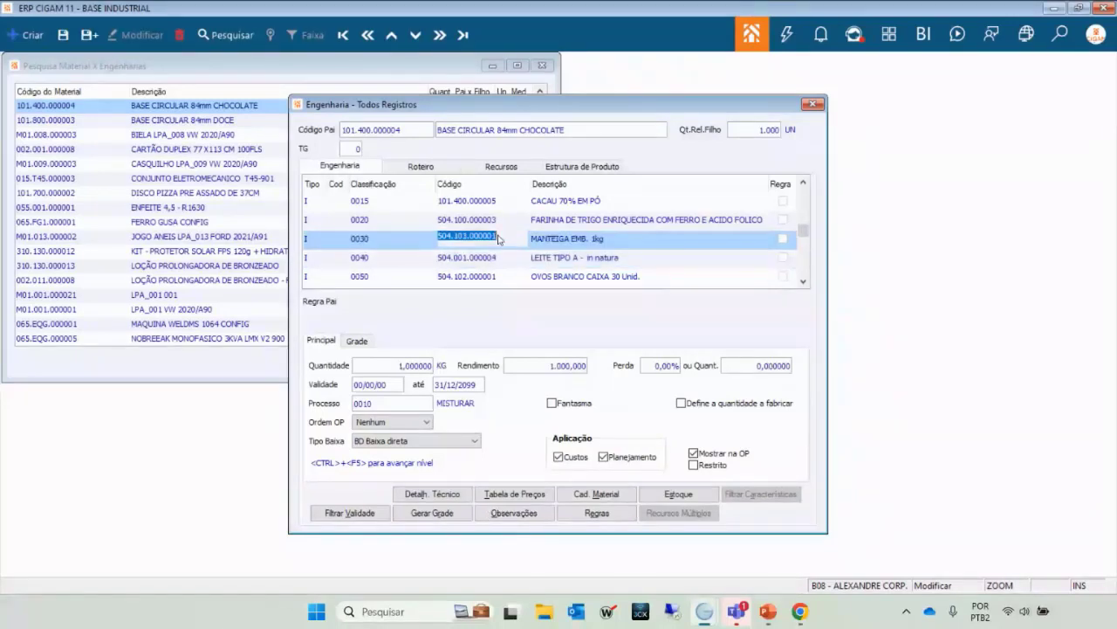
key("Up")
key("Up")
key("Up")
key("Up")
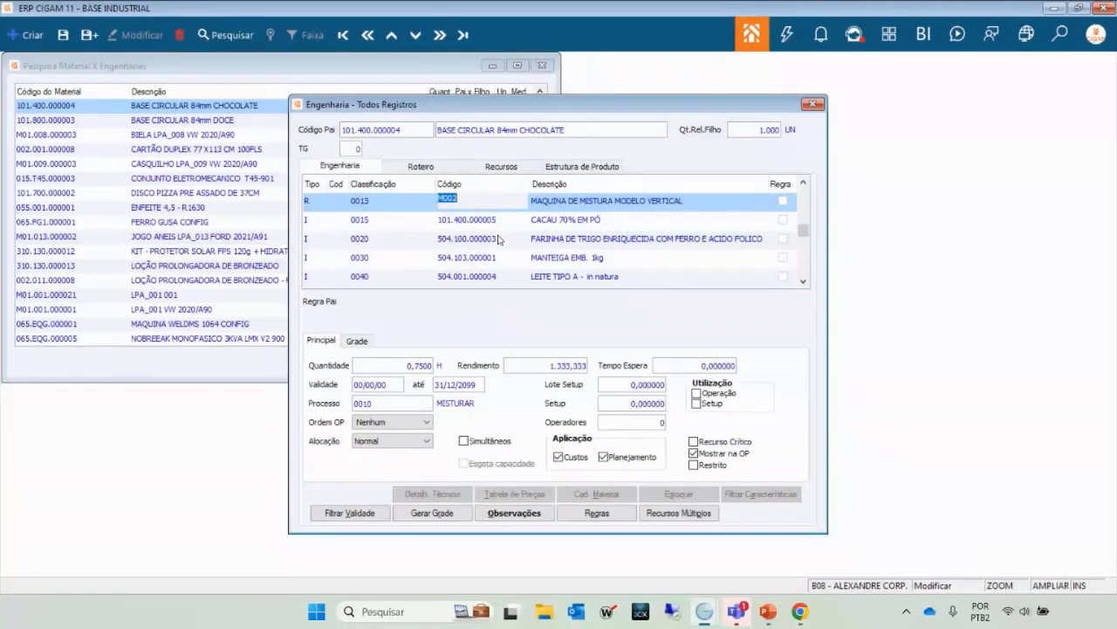
key("Down")
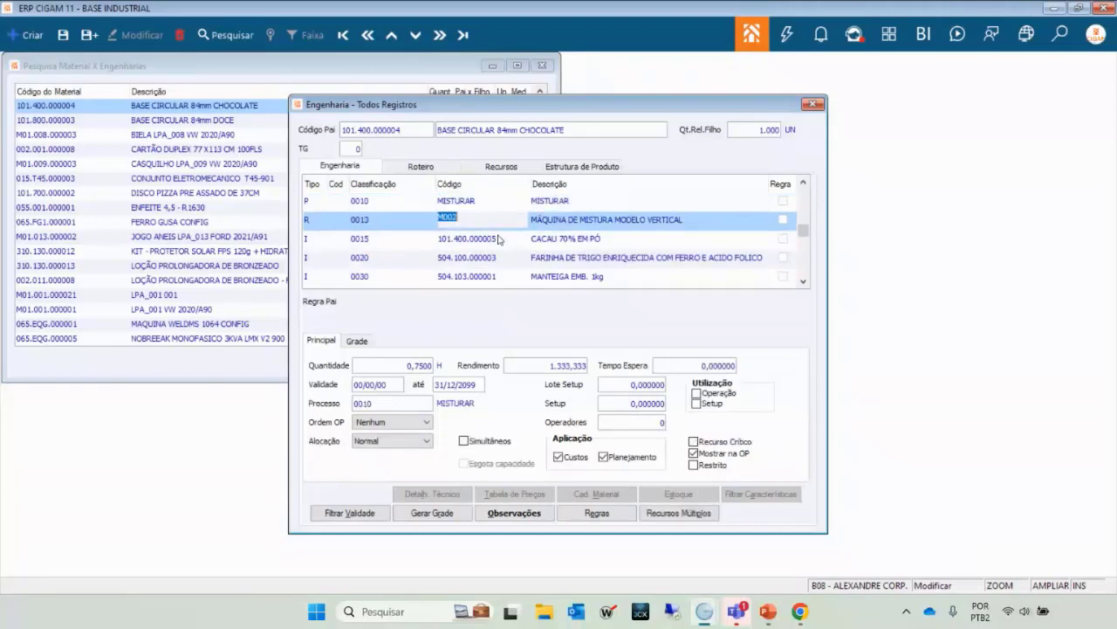
key("Up")
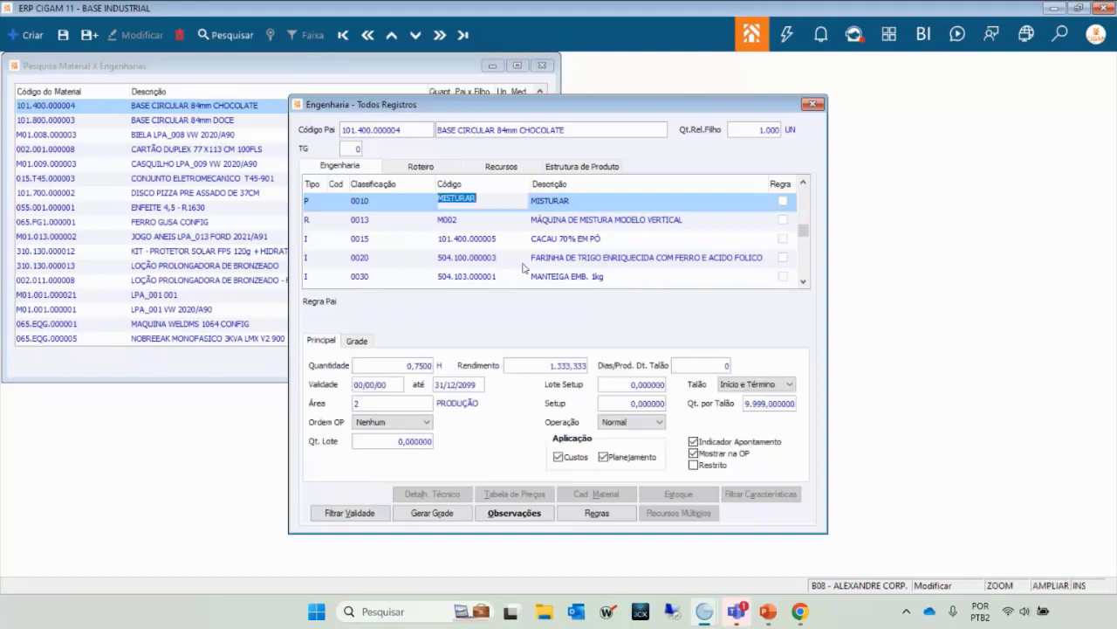
left_click(535, 220)
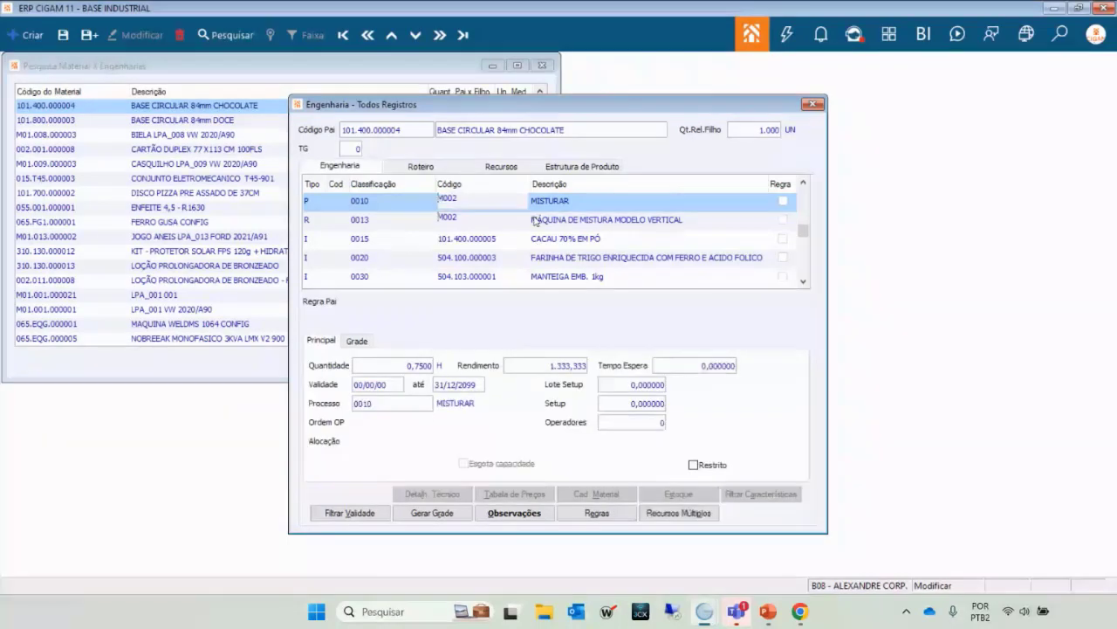
key("Down")
key("Down")
key("Up")
key("Up")
key("Up")
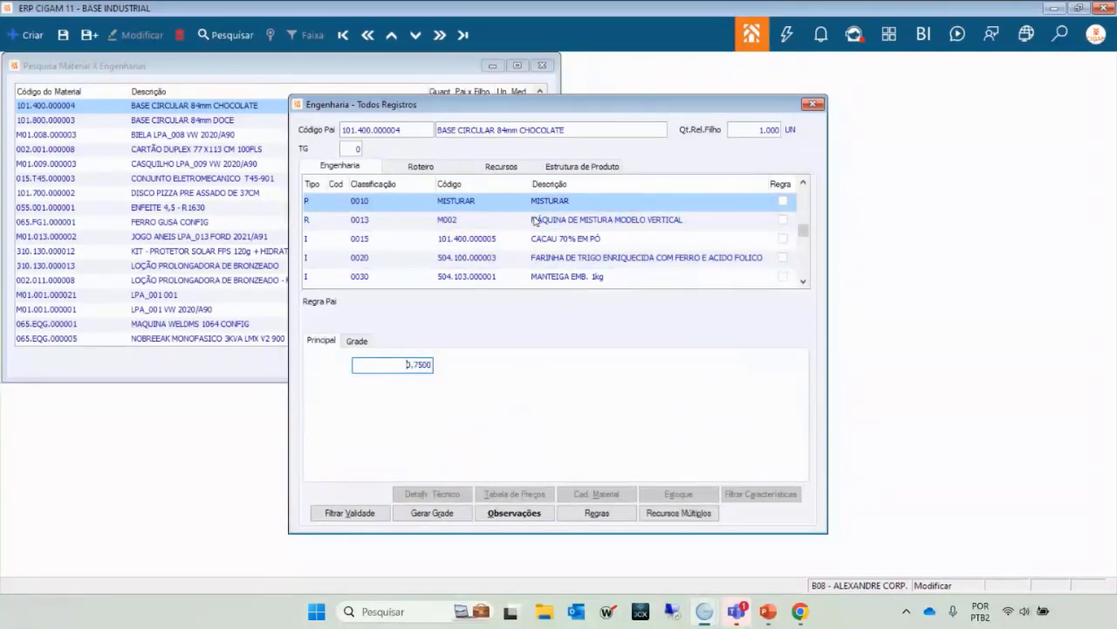
key("Down")
key("Down")
key("Down")
key("Up")
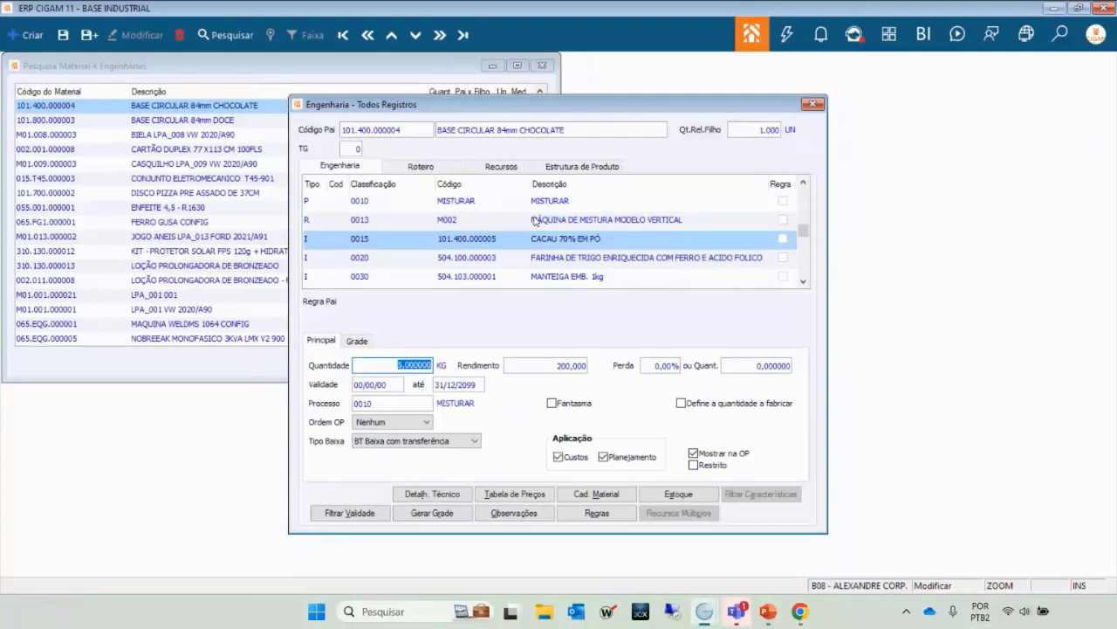
key("Up")
key("Up")
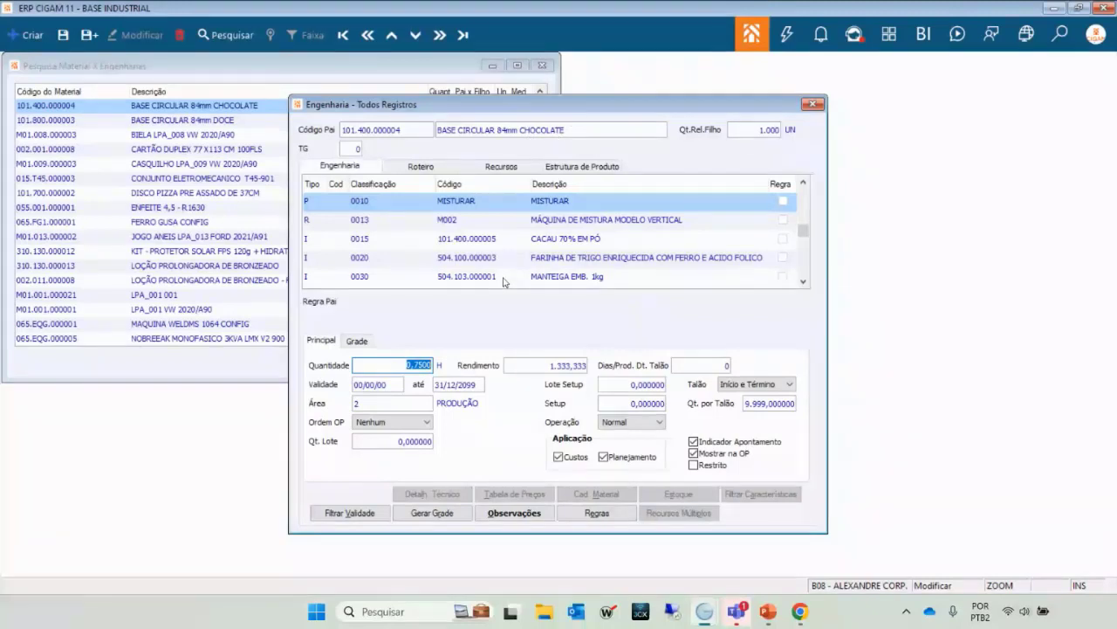
key("Down")
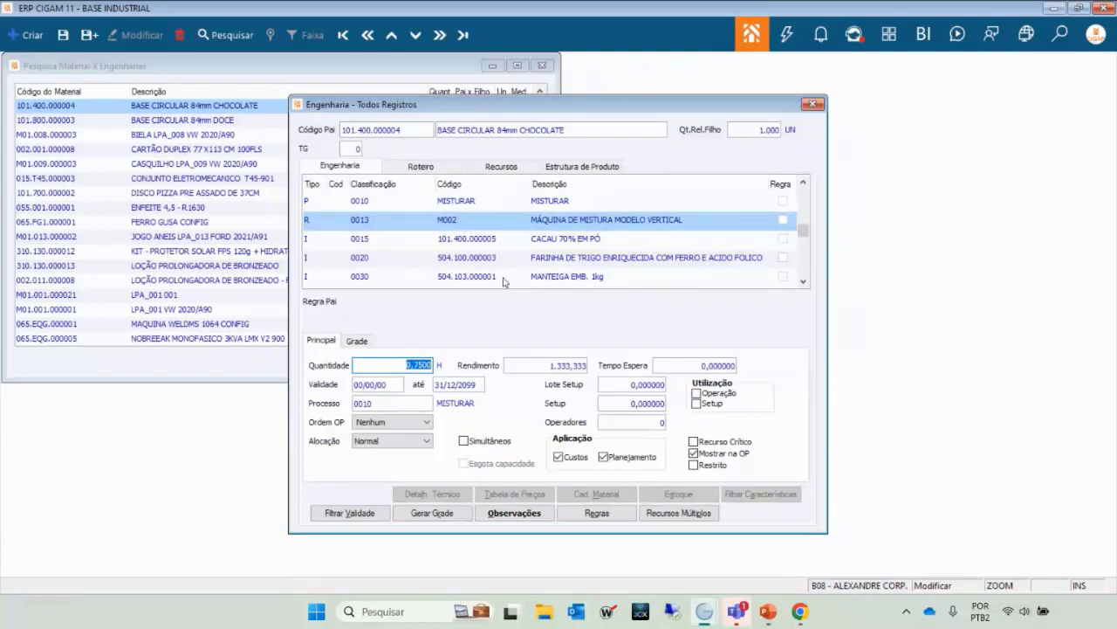
key("Up")
key("Down")
key("Up")
key("Down")
key("Down")
key("Down")
key("Down")
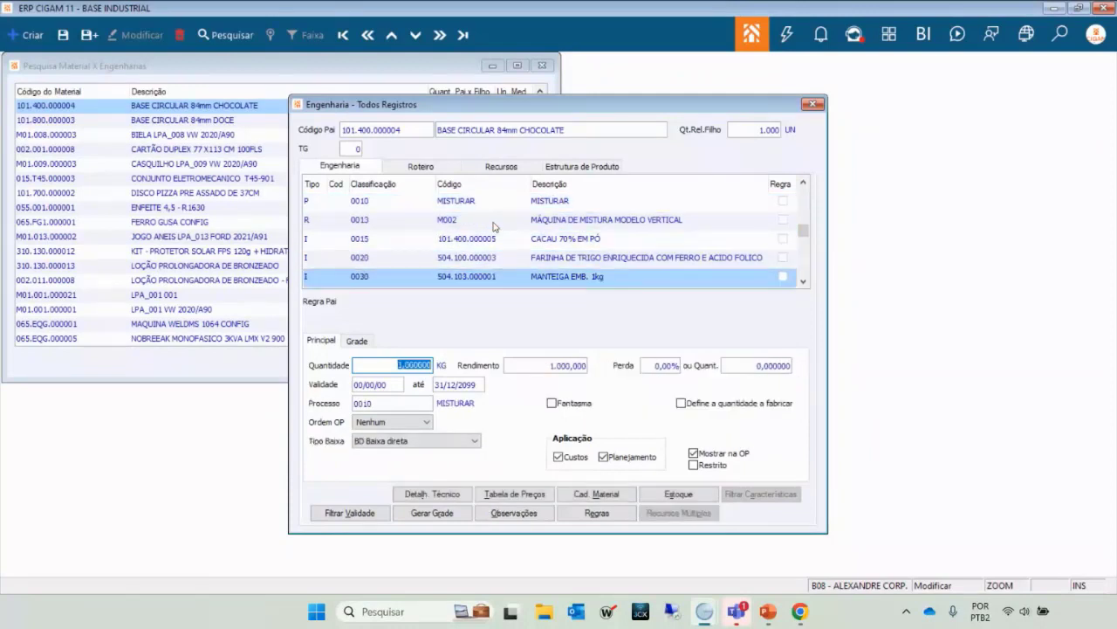
key("Up")
key("Up")
key("Up")
key("Up")
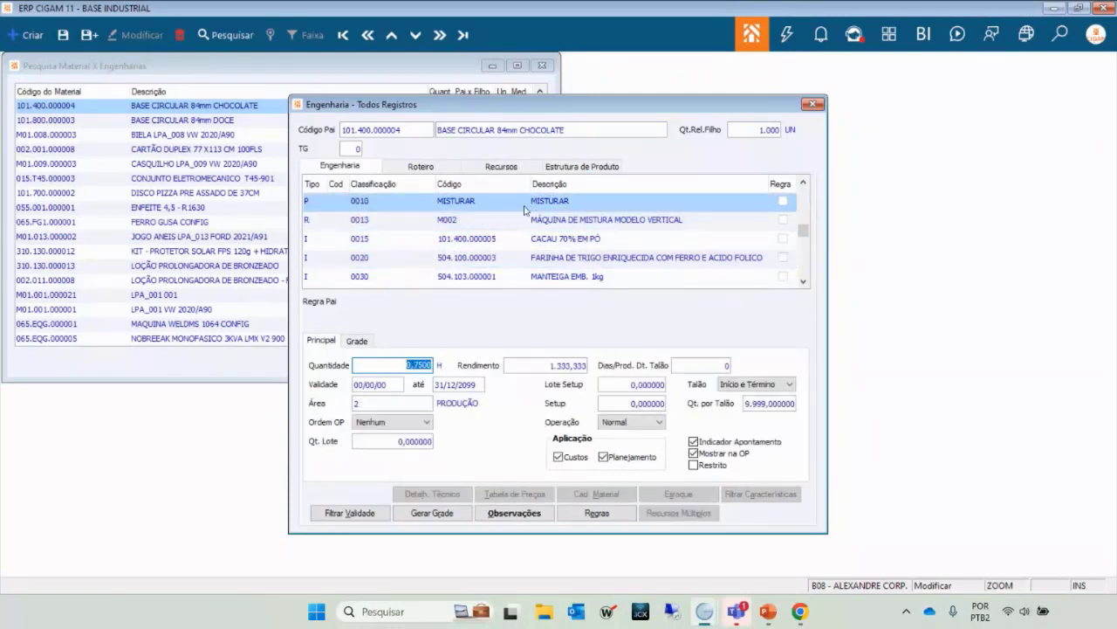
key("Down")
key("Down")
key("Down")
key("Down")
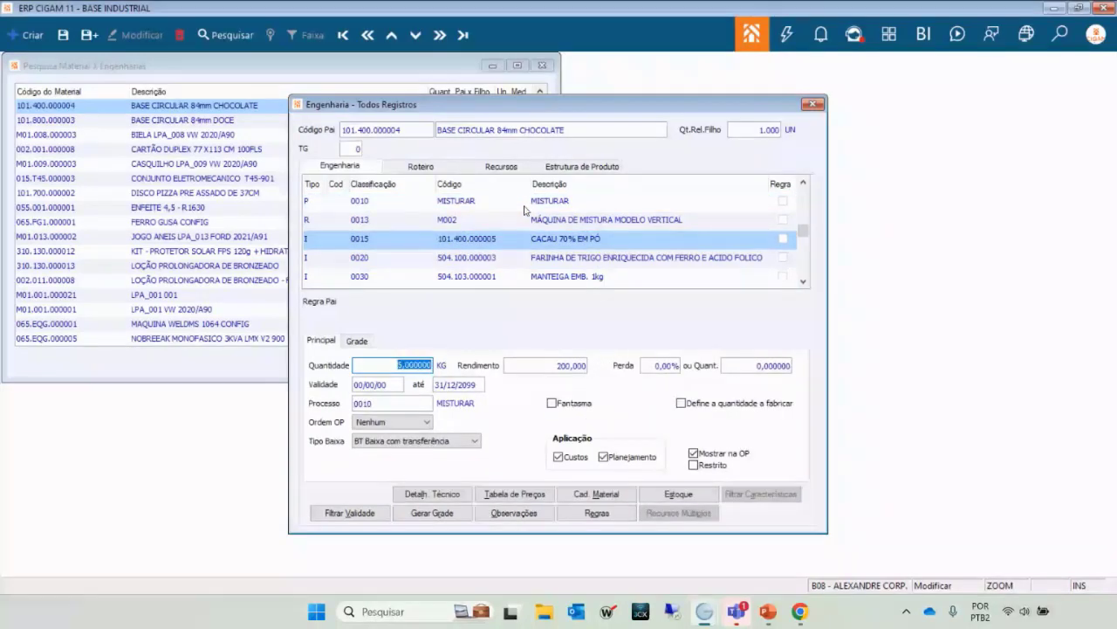
key("Up")
key("Up")
key("Up")
key("Down")
key("Up")
key("Up")
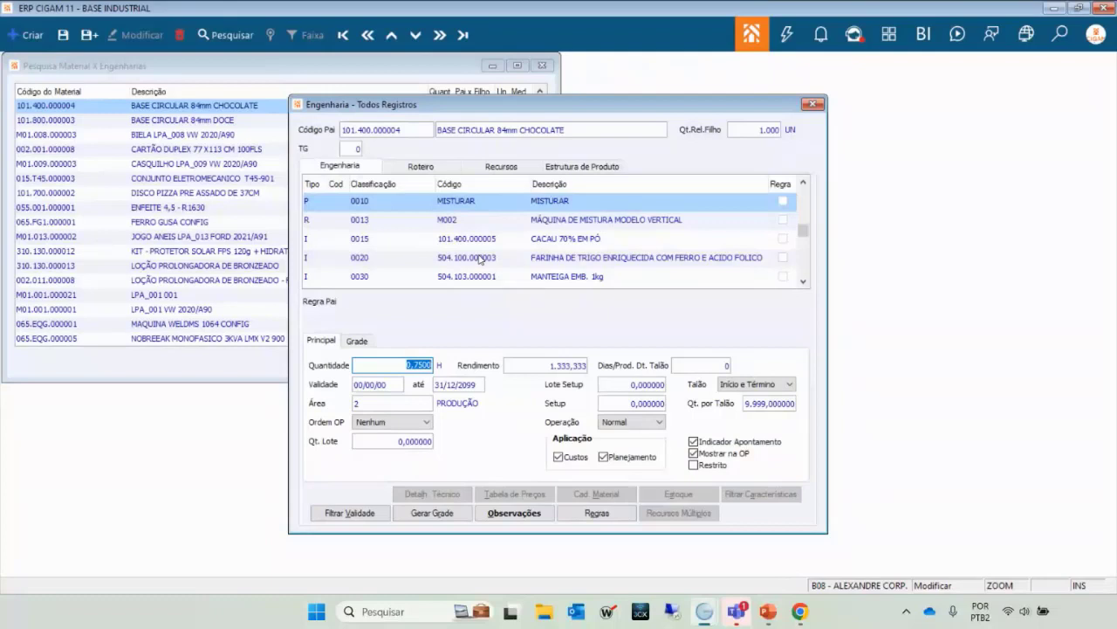
key("Down")
key("Up")
left_click(485, 238)
left_click(484, 256)
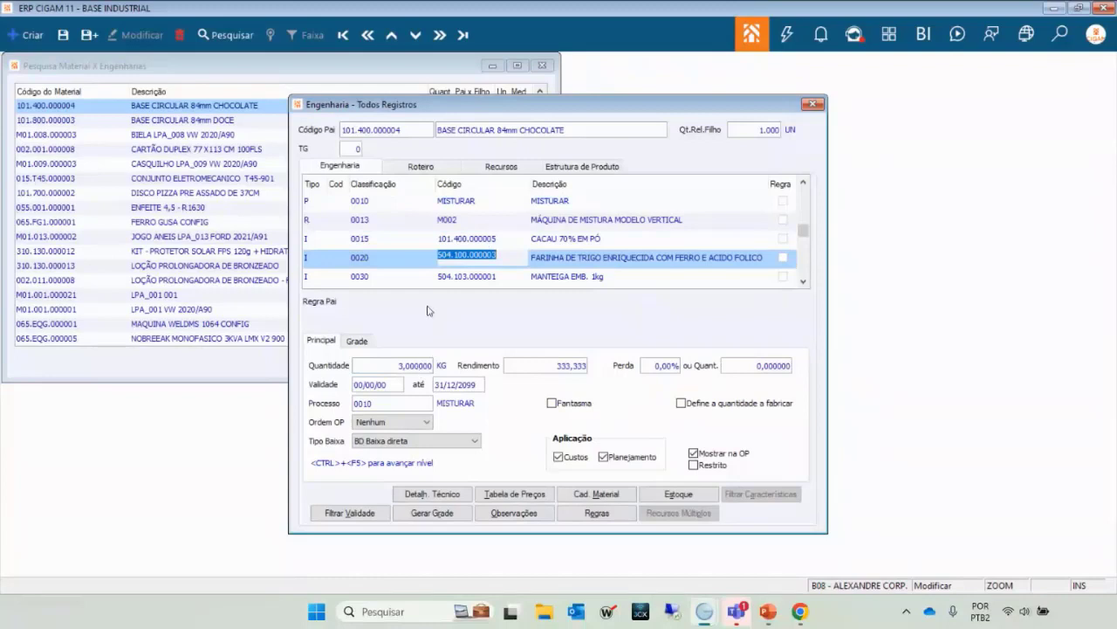
key("Up")
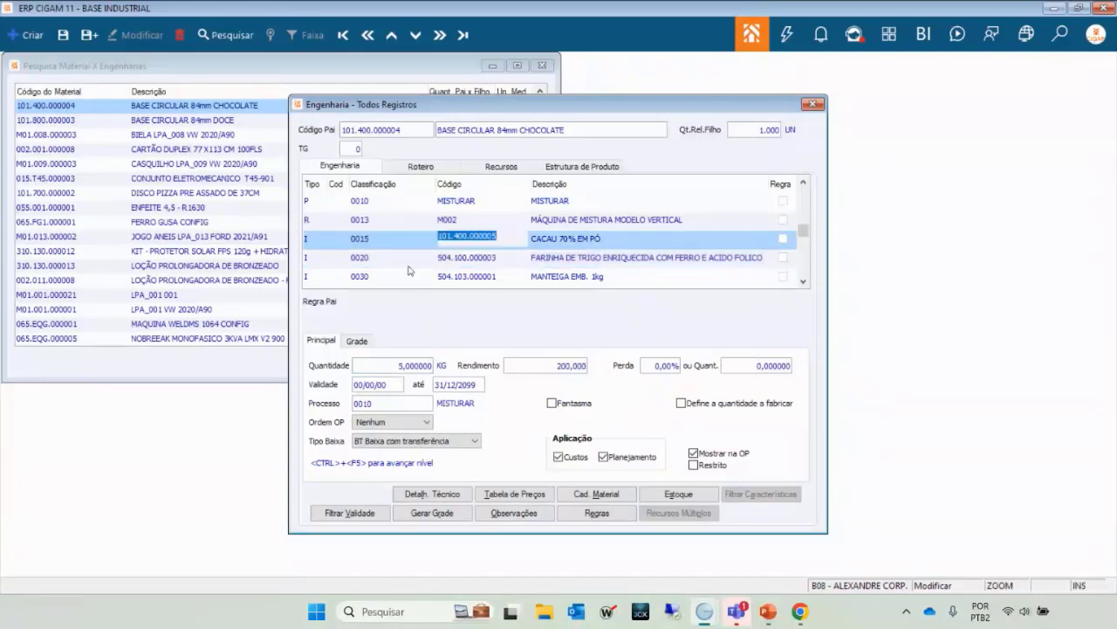
key("Down")
key("Down")
key("Down")
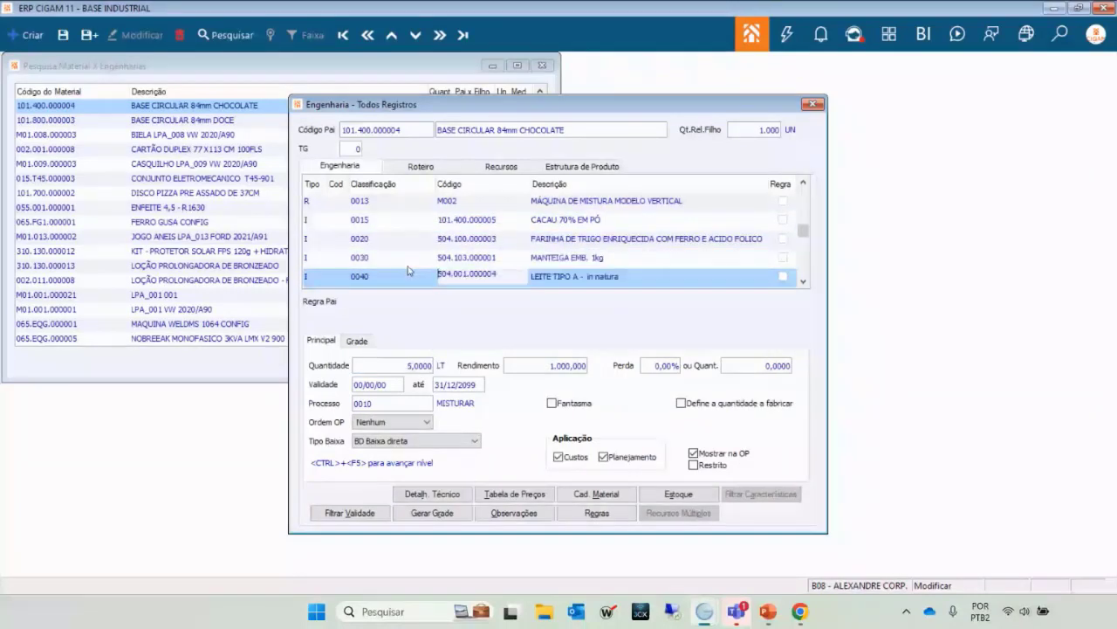
key("Up")
key("Up")
key("Up")
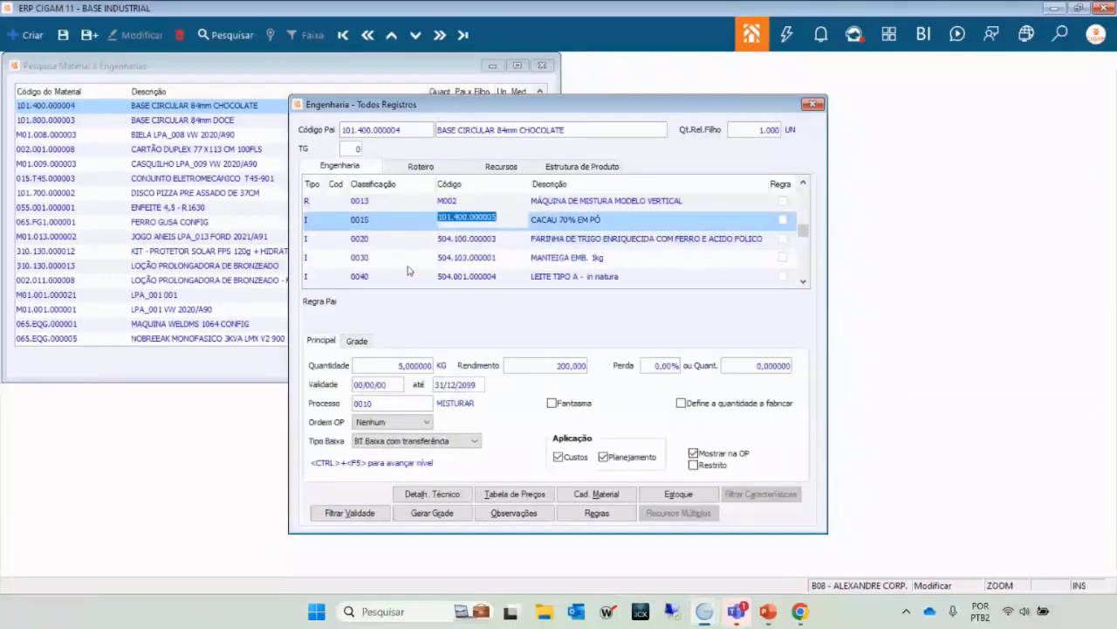
key("Up")
key("Up")
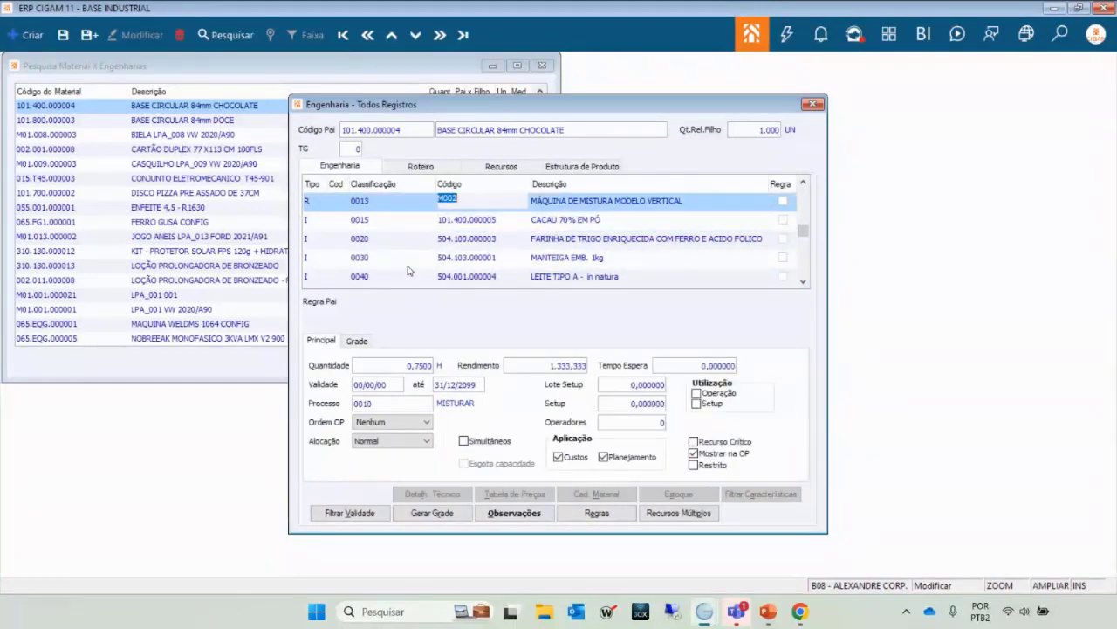
key("Down")
key("Down")
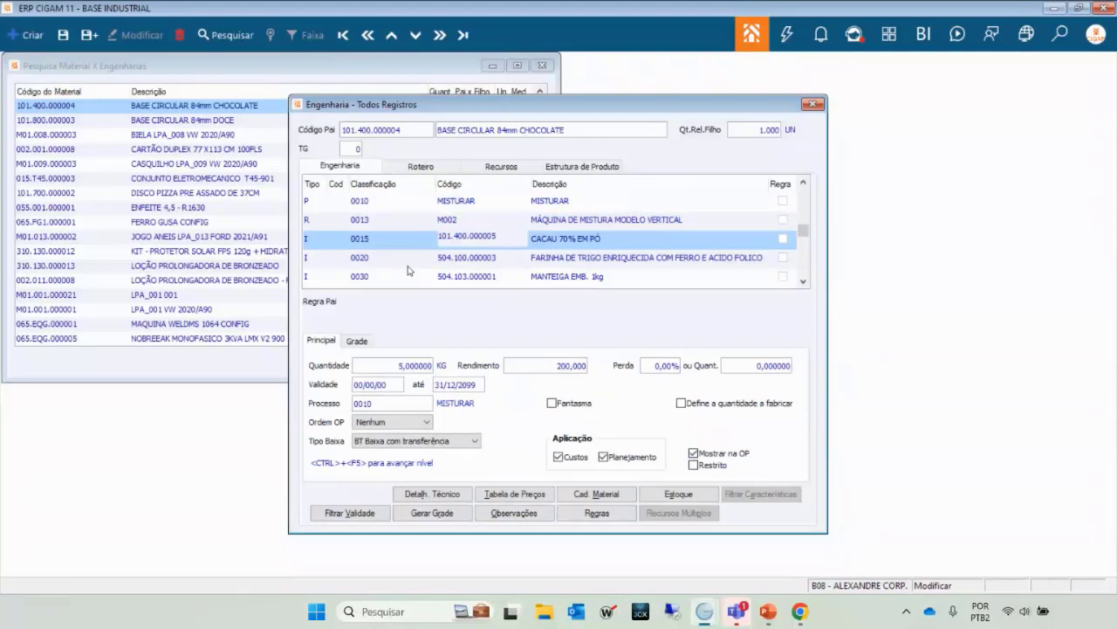
left_click(459, 225)
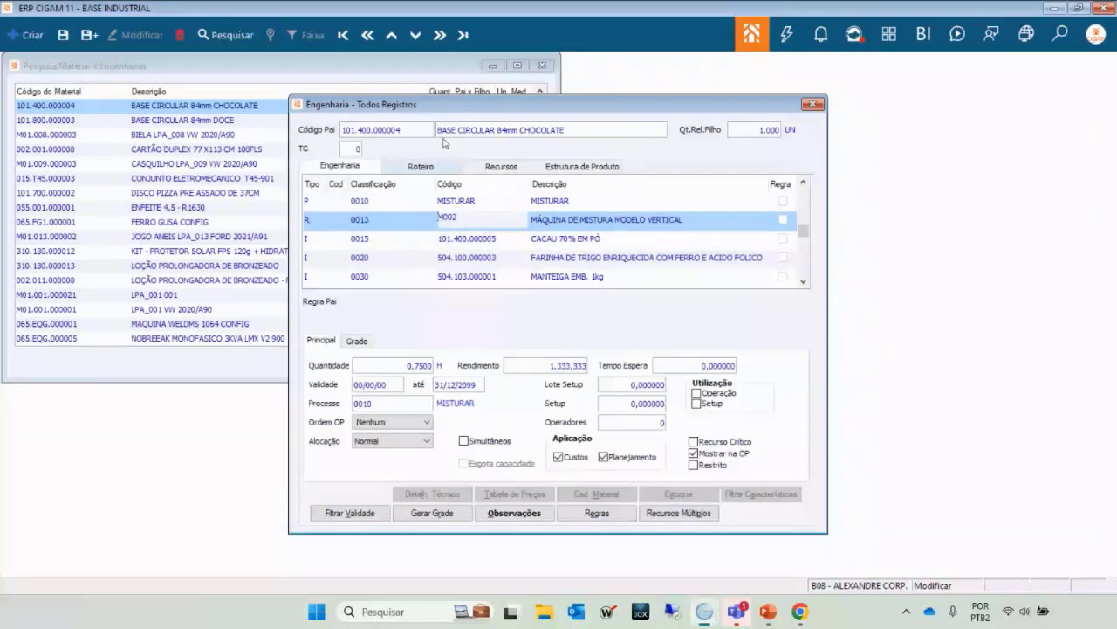
key("Down")
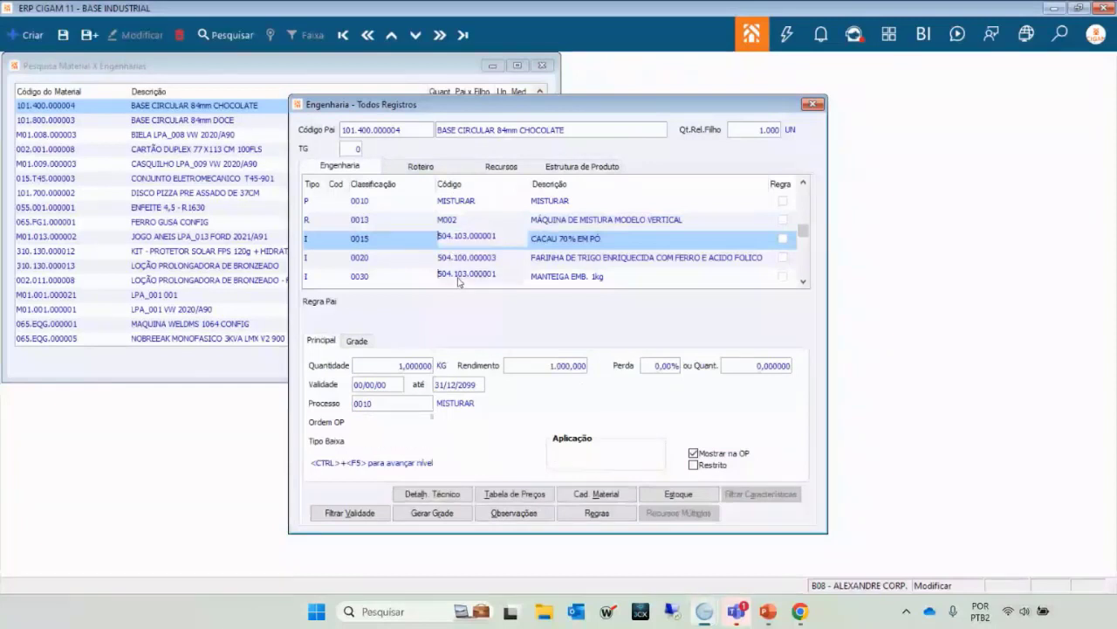
left_click(460, 276)
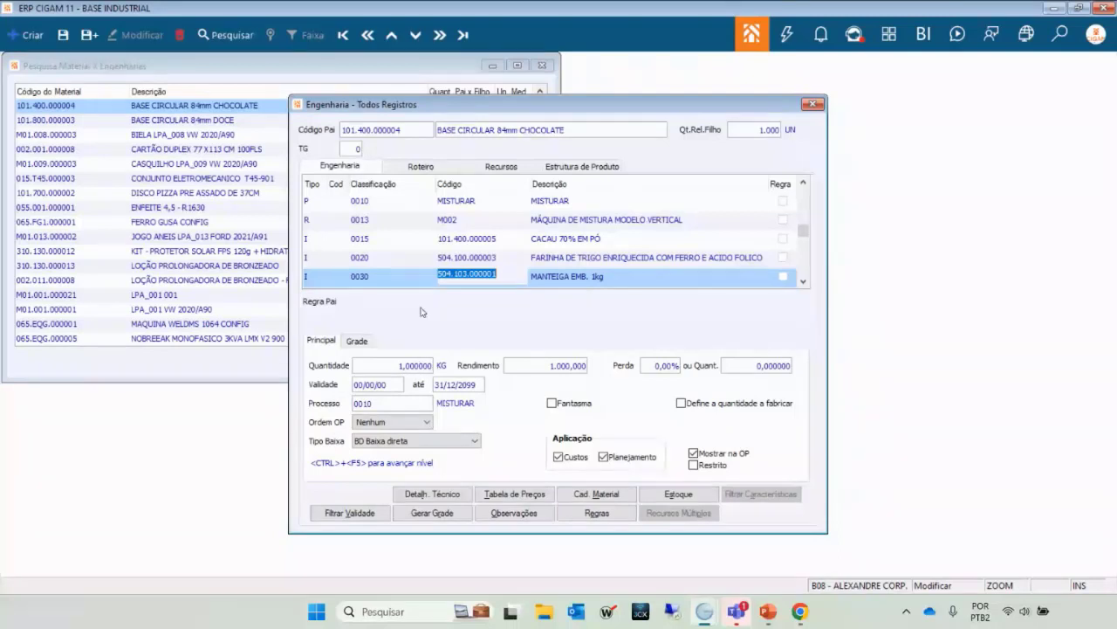
key("Up")
key("Up")
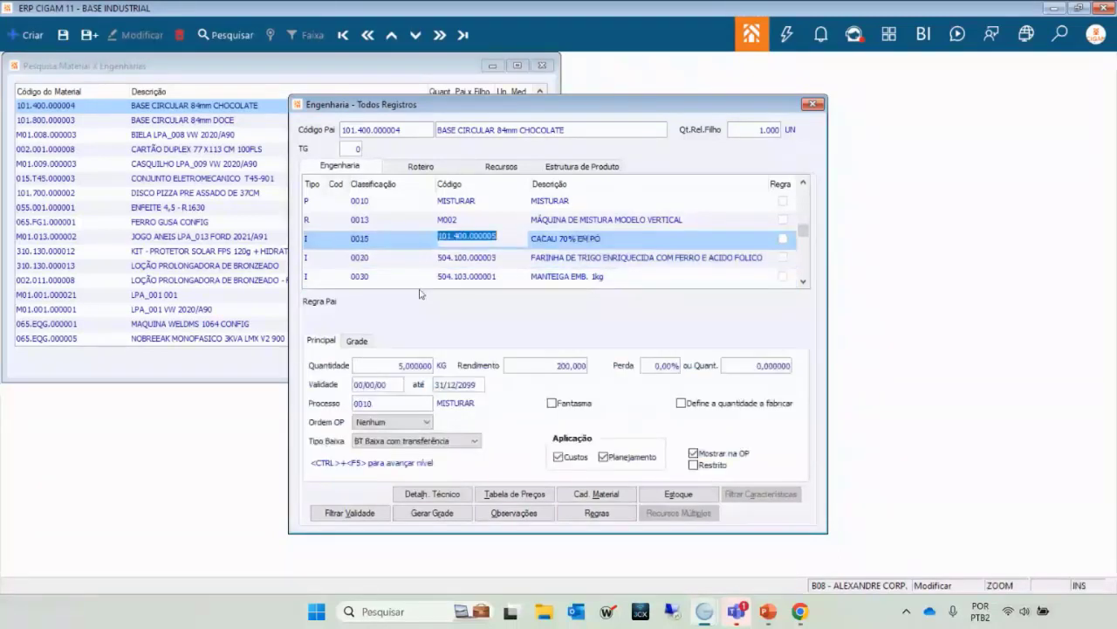
key("Up")
key("Down")
key("Down")
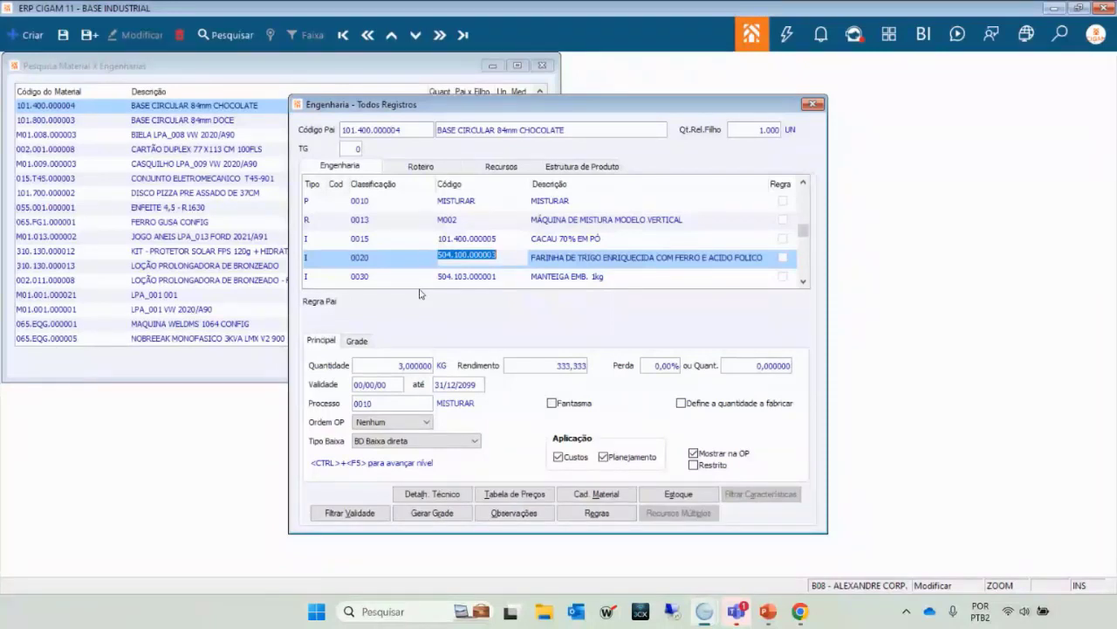
key("Up")
key("Down")
key("Up")
key("Down")
key("Down")
key("Up")
key("Down")
key("Up")
key("Up")
key("Up")
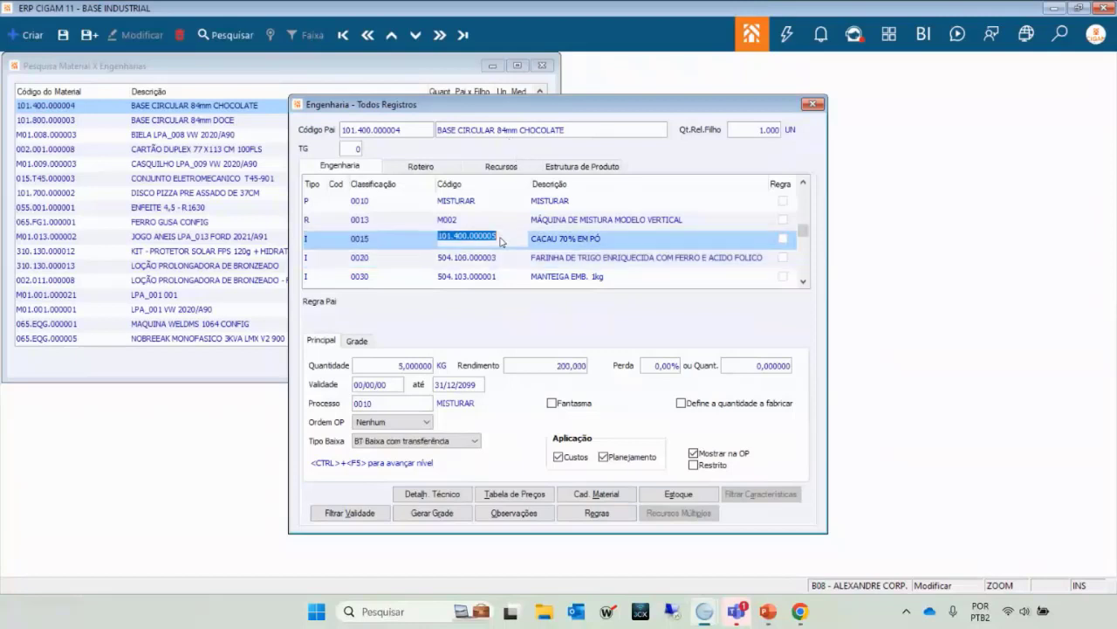
key("Up")
key("Down")
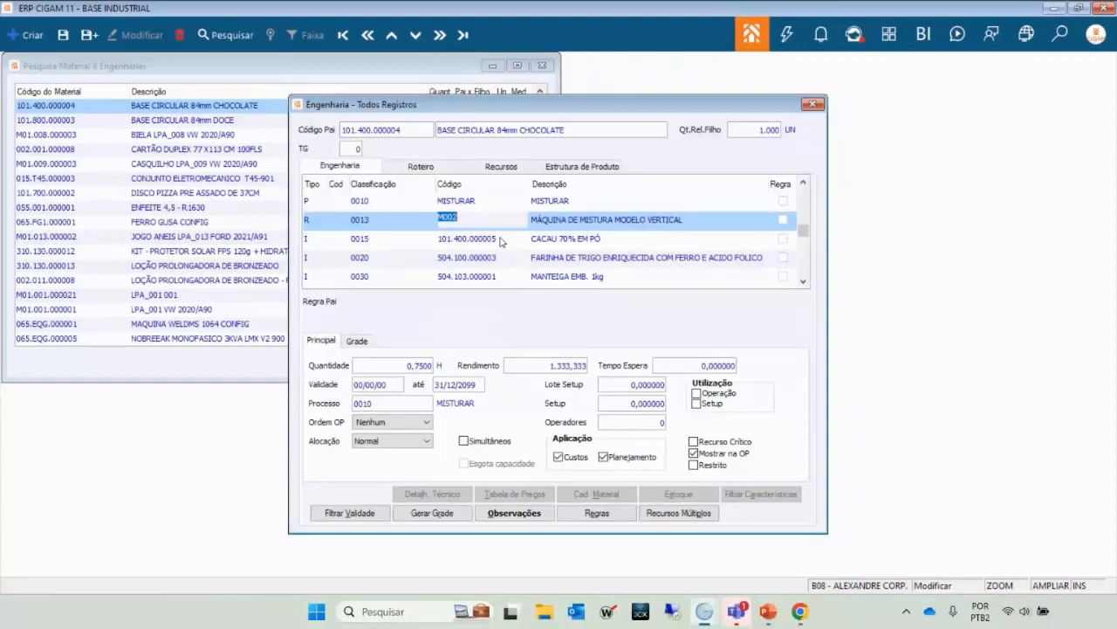
key("Up")
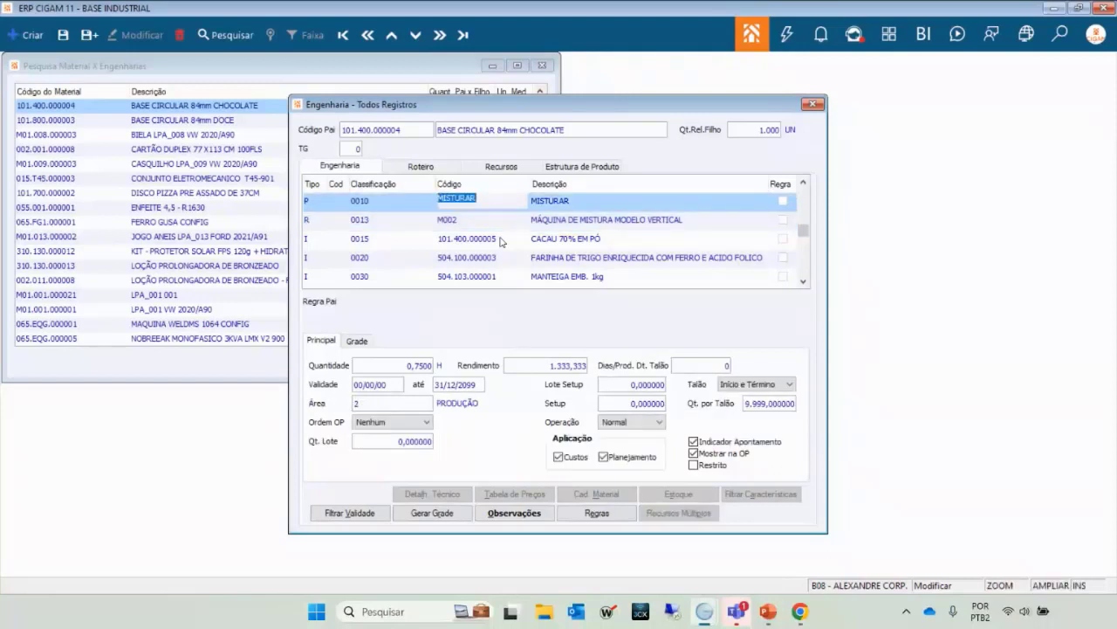
key("Down")
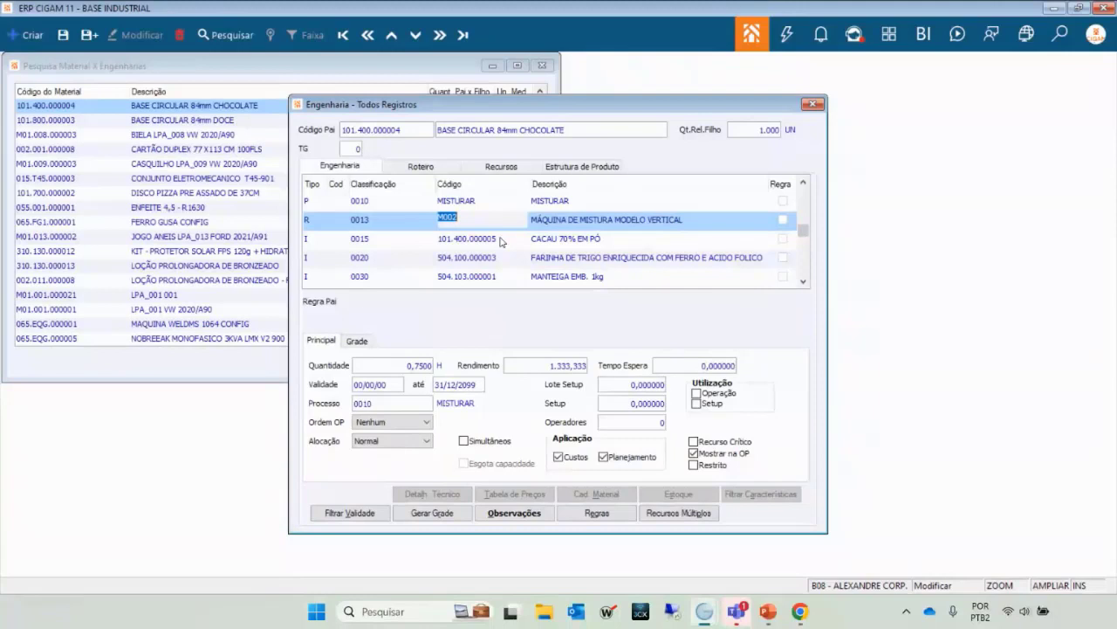
key("Up")
key("Down")
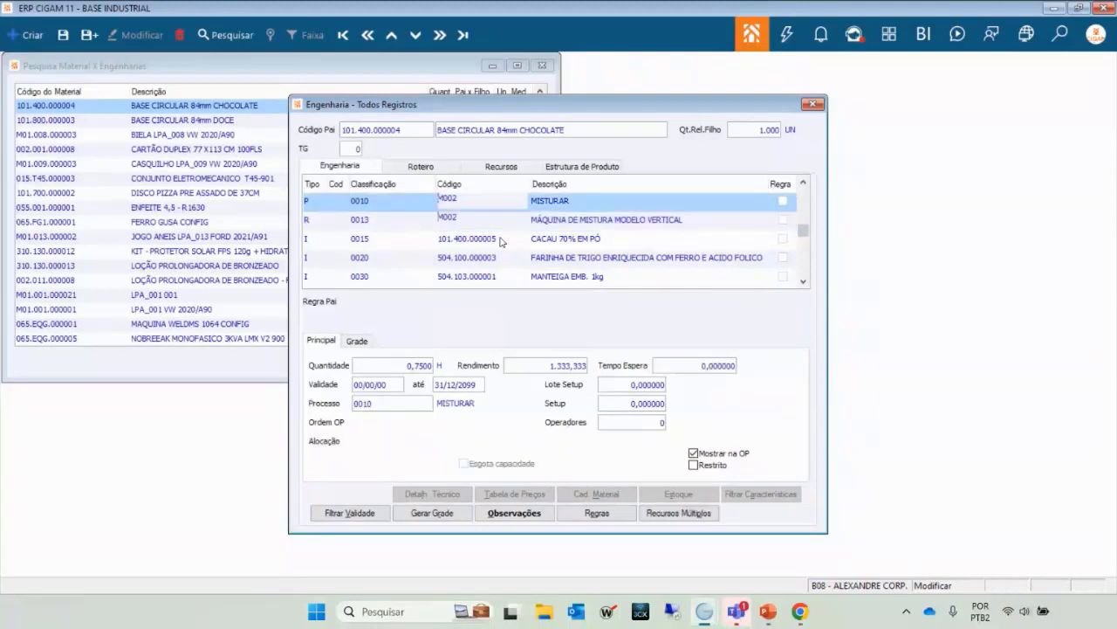
key("Up")
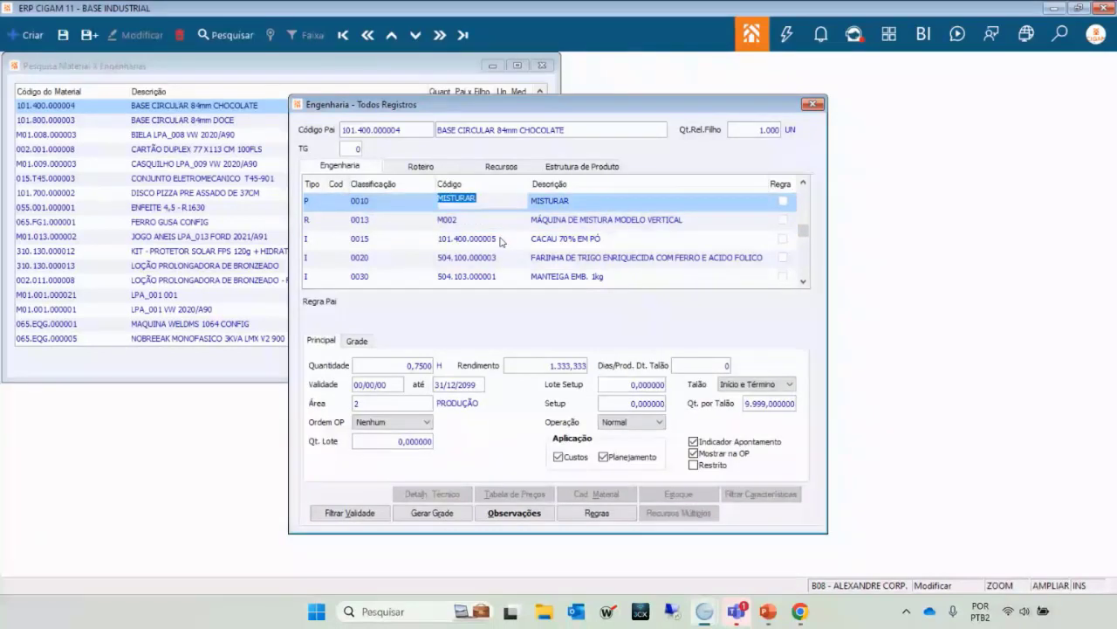
key("Down")
key("Up")
key("Down")
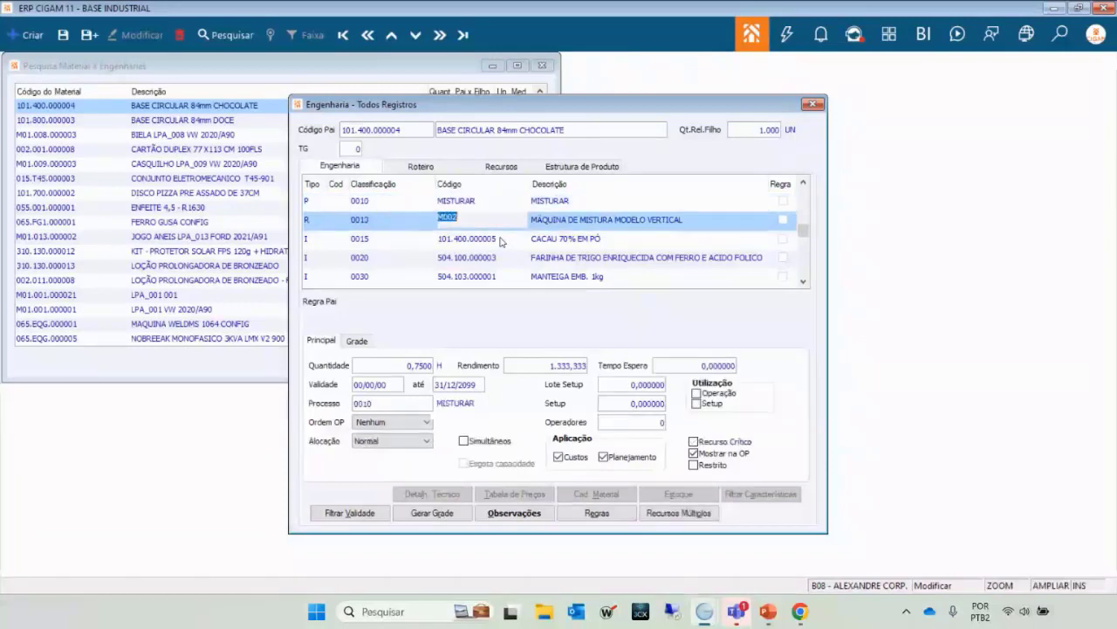
key("Down")
key("Down")
key("Up")
key("Up")
key("Up")
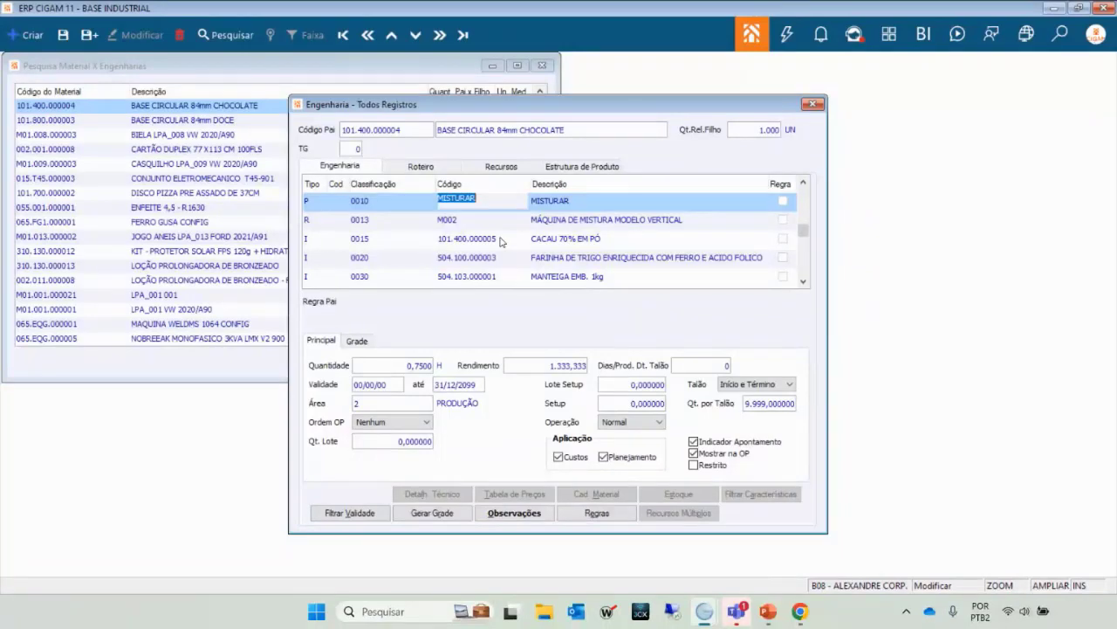
key("Down")
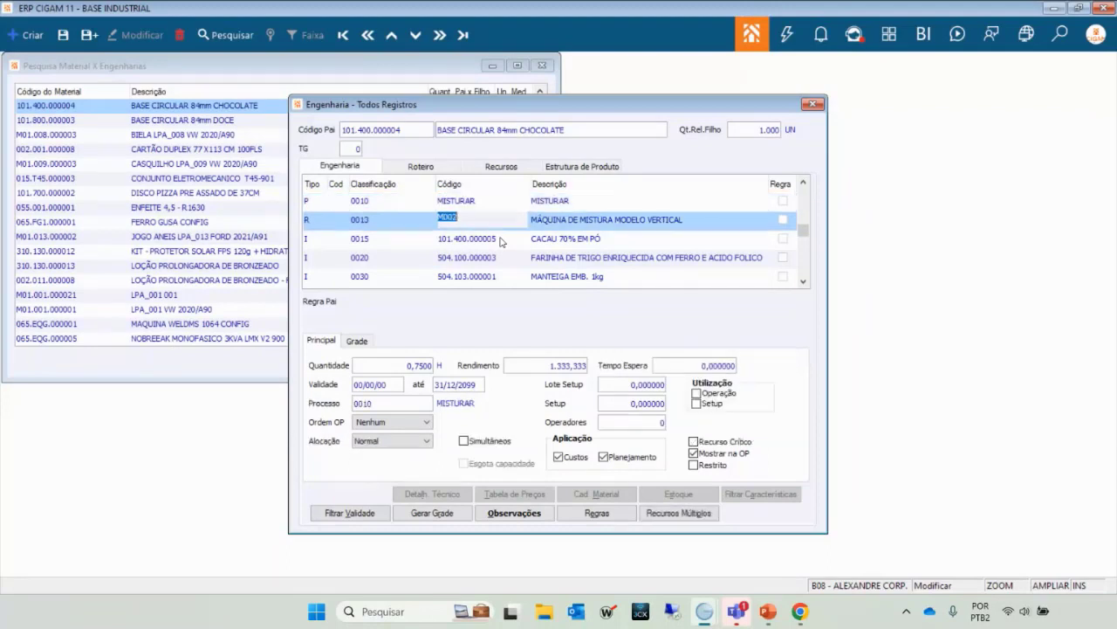
key("Up")
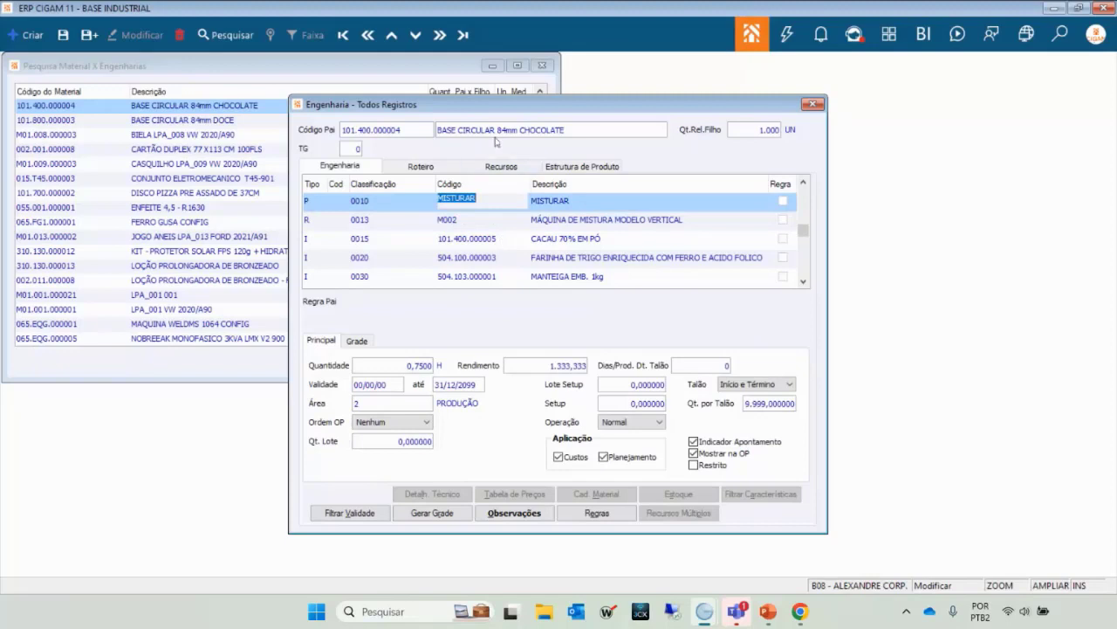
key("Down")
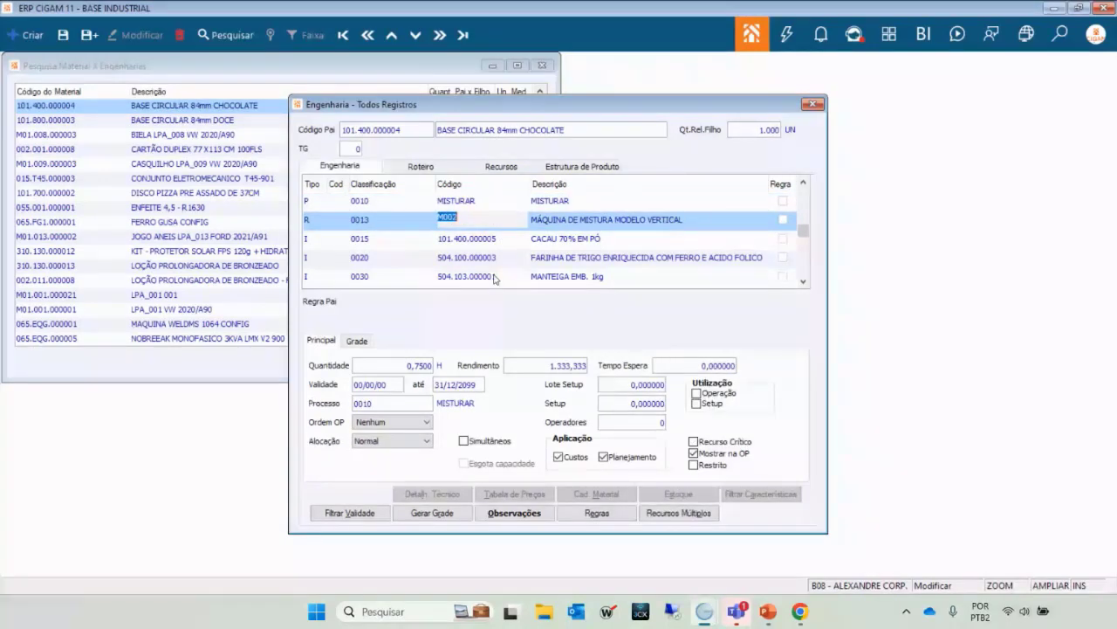
key("Up")
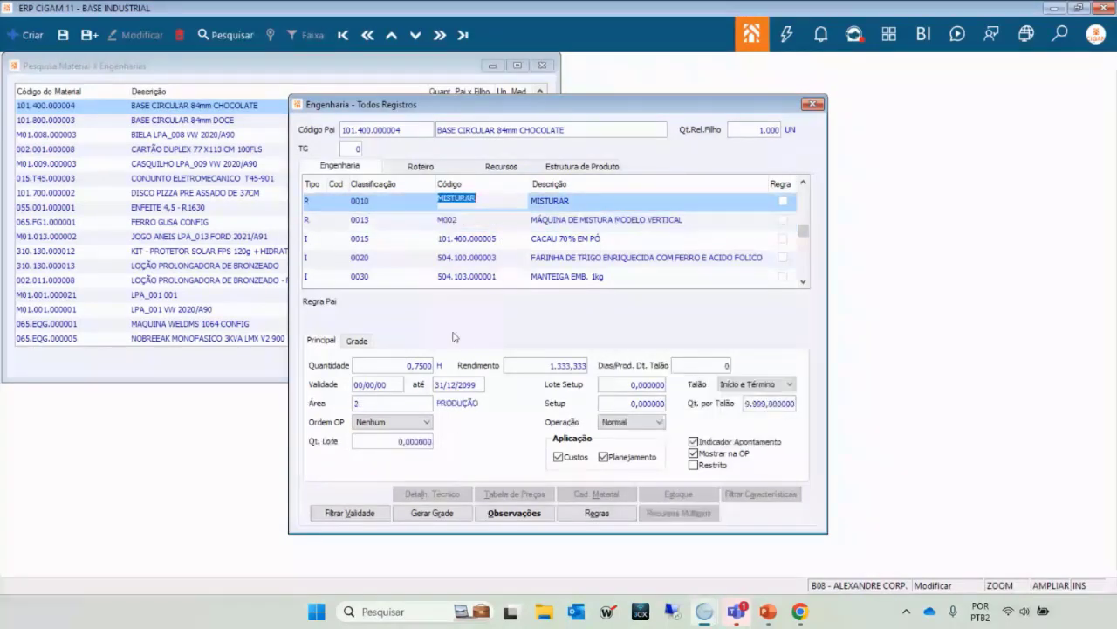
key("Down")
key("Down")
key("Up")
key("Up")
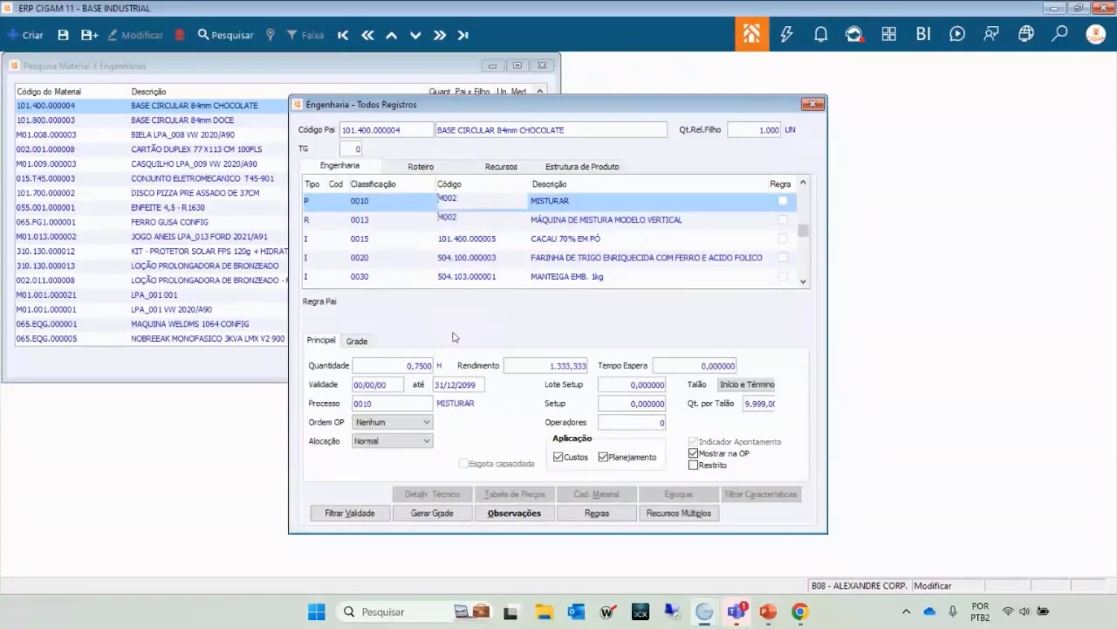
key("Down")
key("Down")
key("Down")
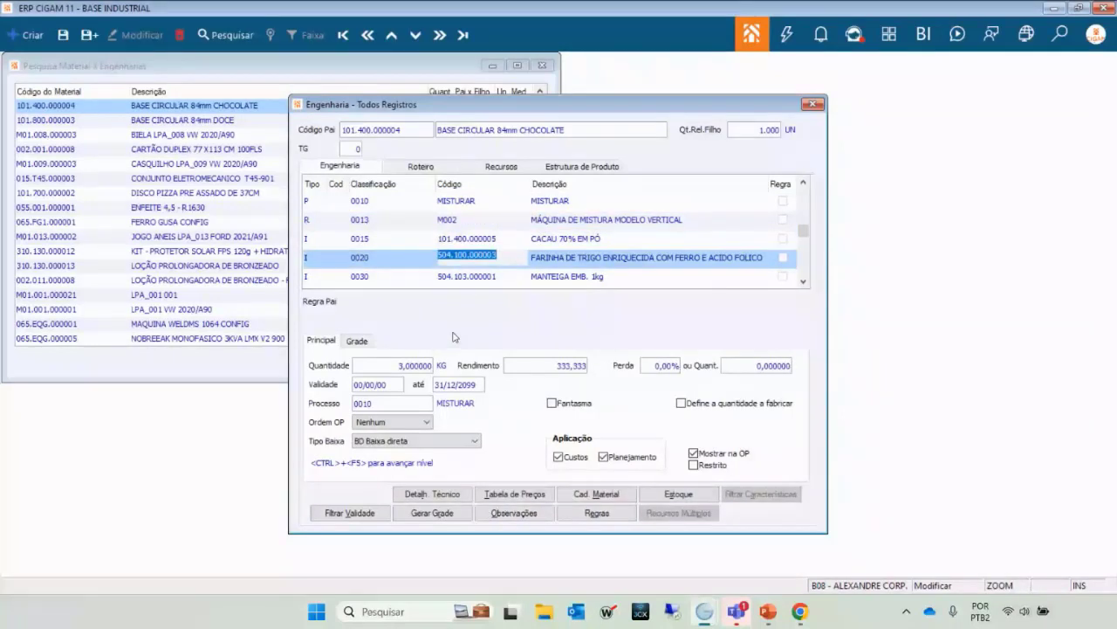
key("Up")
key("Up")
key("Up")
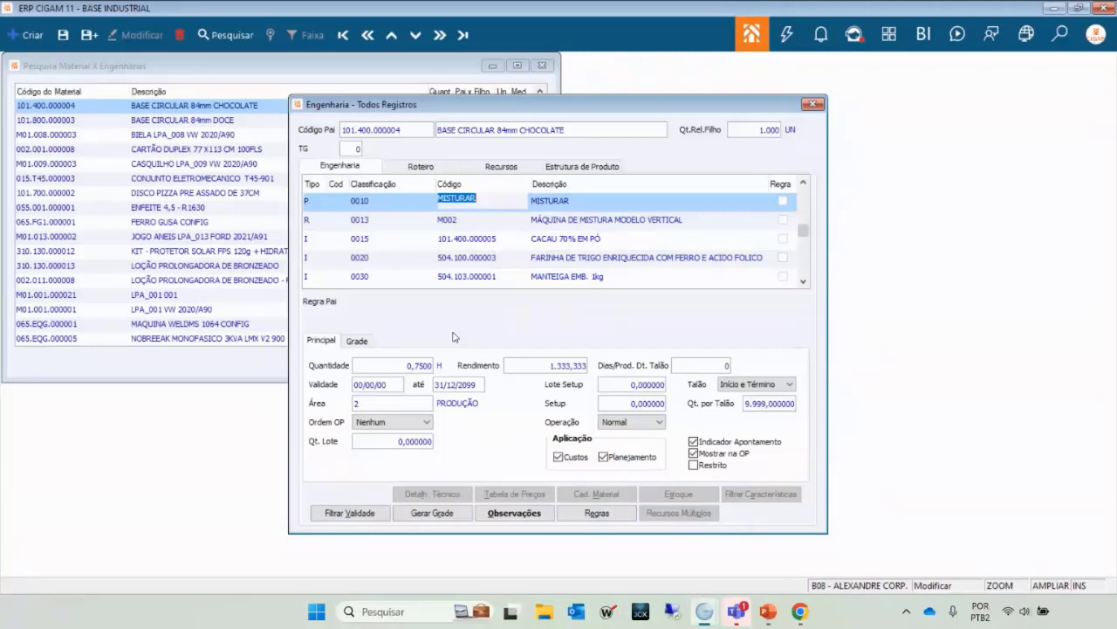
key("Down")
key("Up")
key("Down")
key("Up")
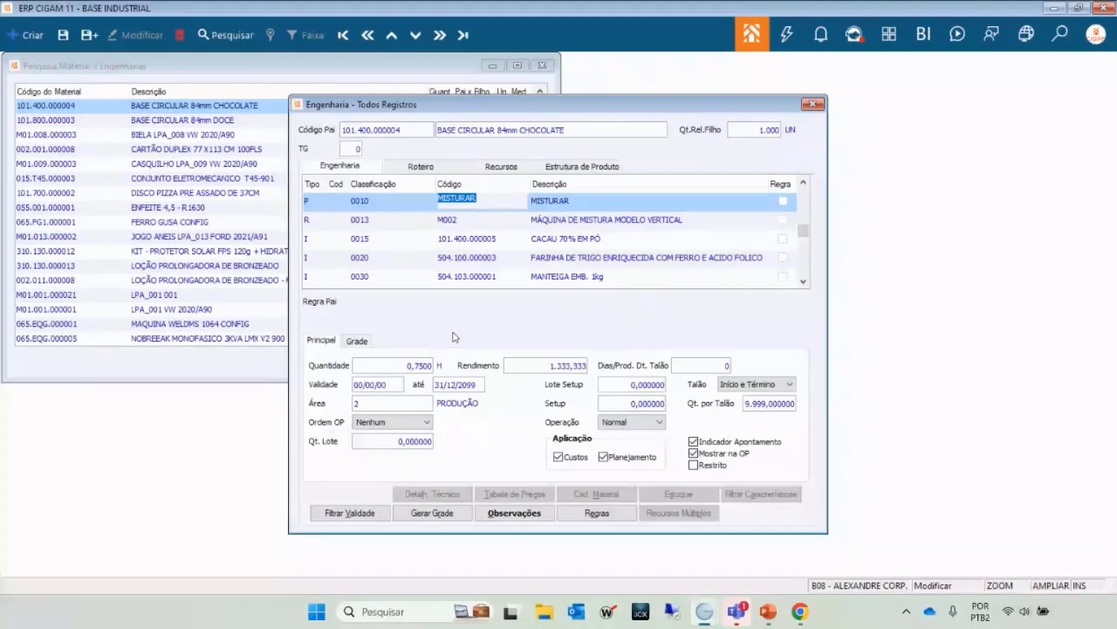
key("Down")
key("Up")
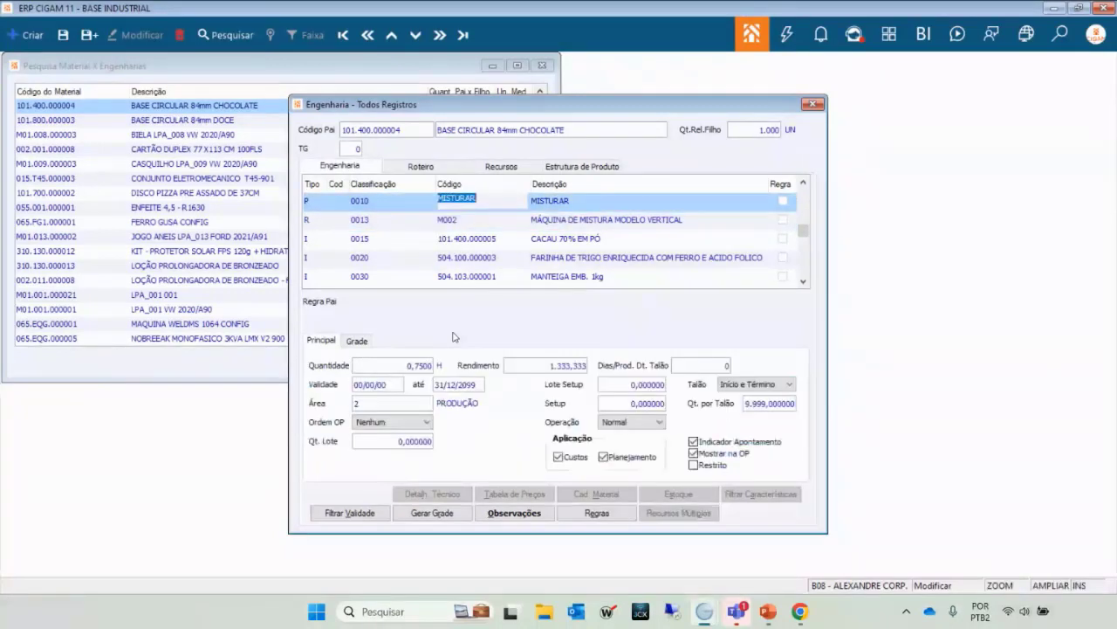
key("Down")
key("Up")
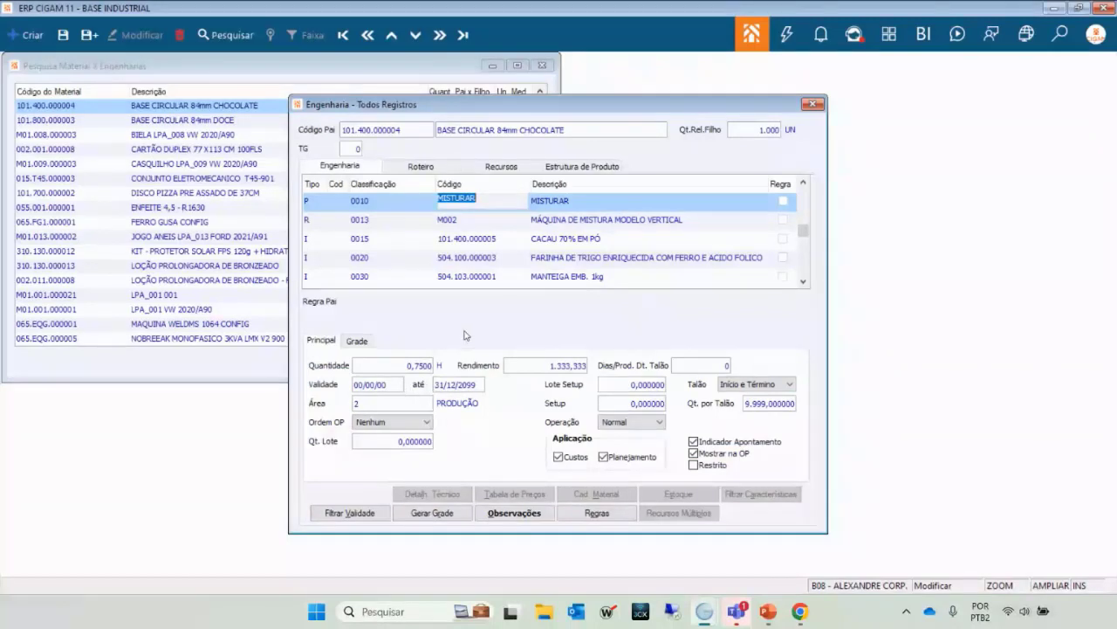
key("Down")
key("Down")
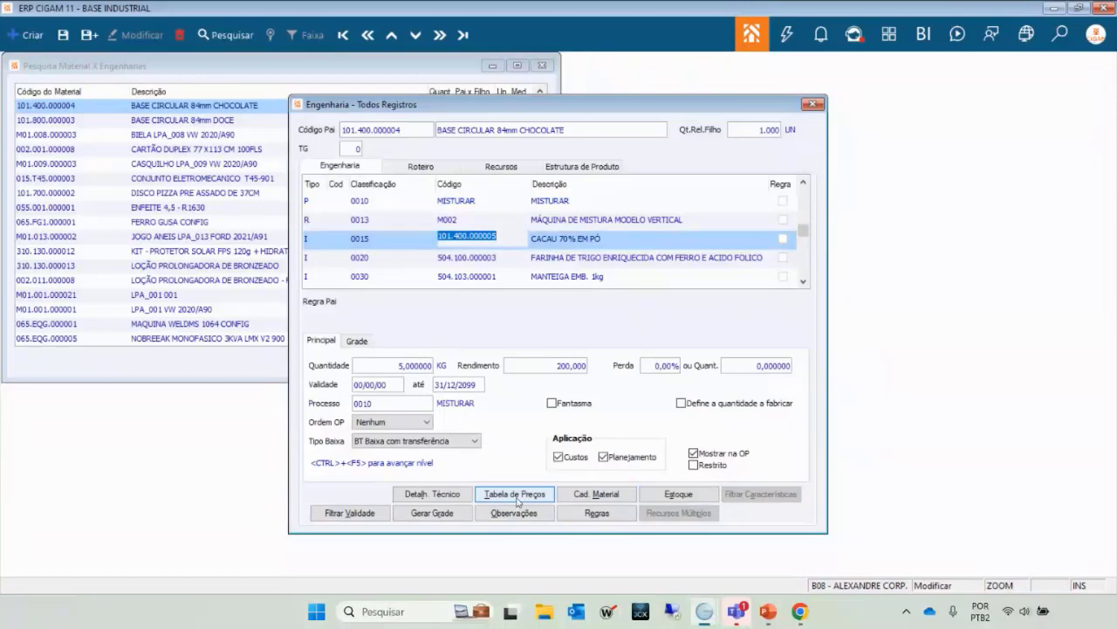
left_click(576, 501)
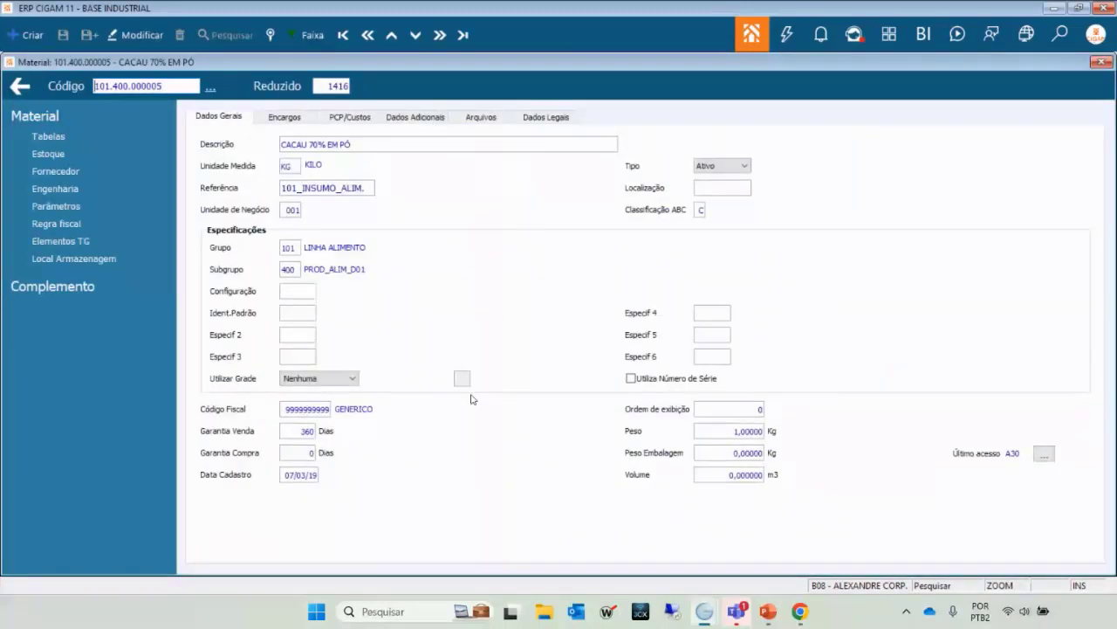
key("Escape")
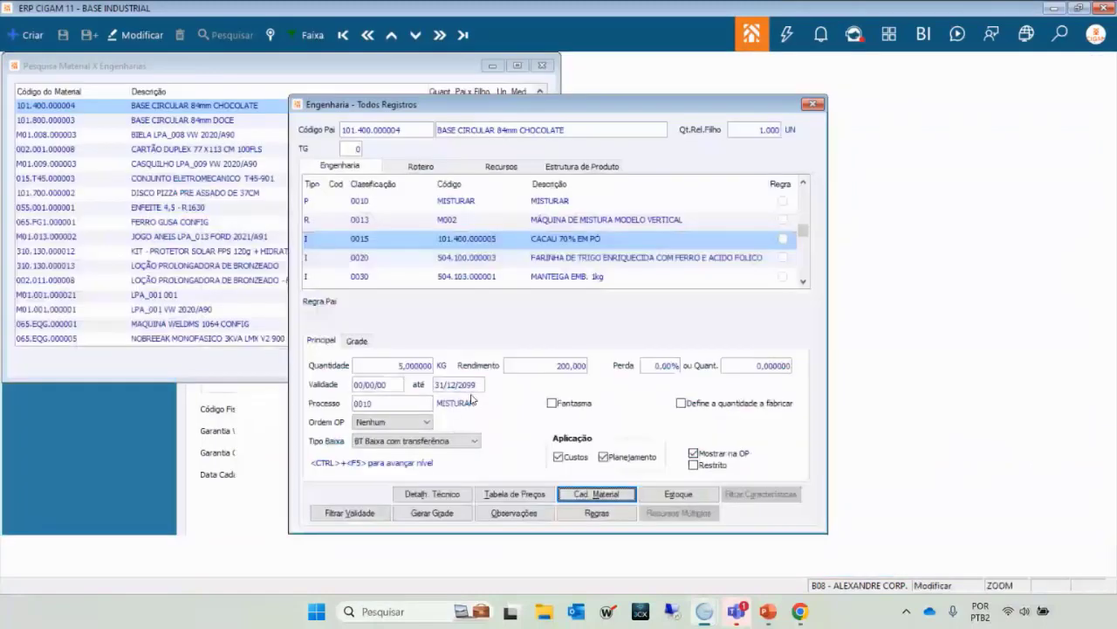
left_click(664, 496)
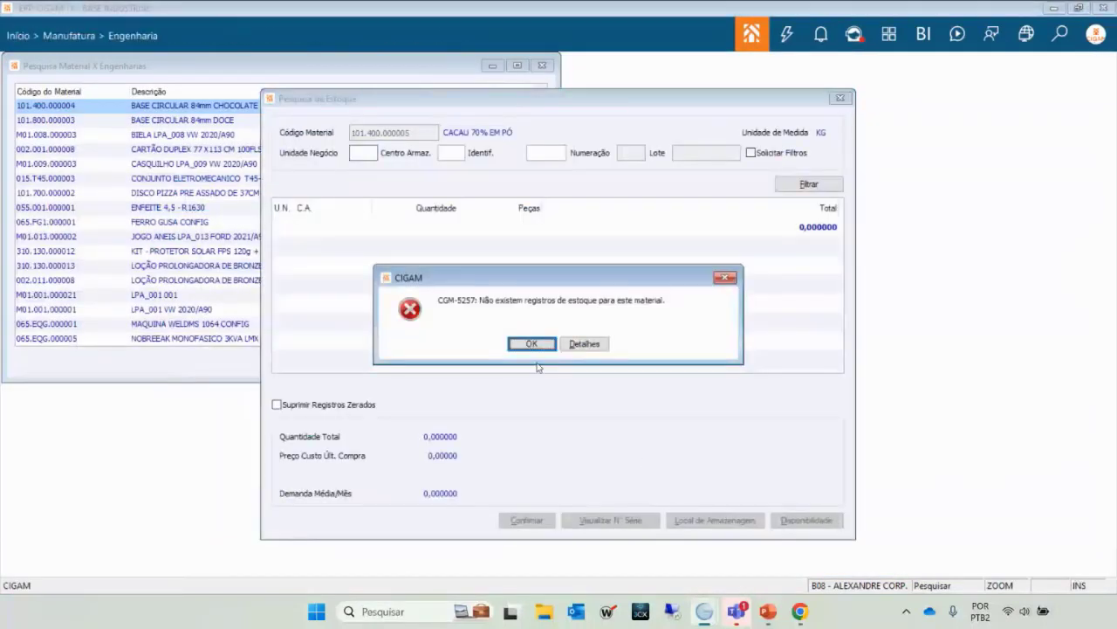
left_click(532, 344)
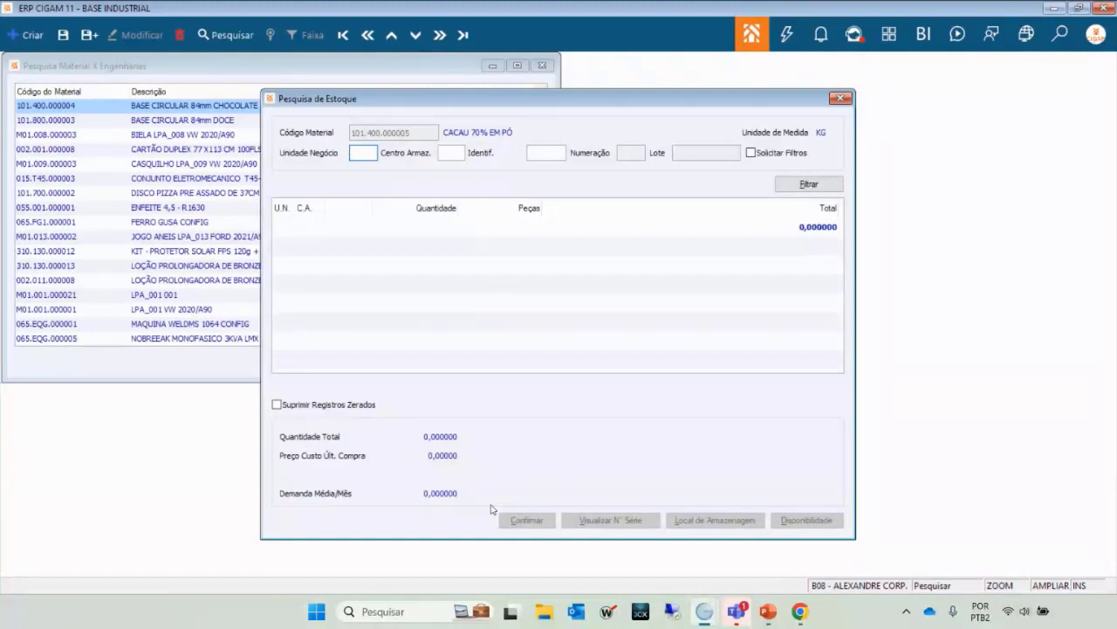
key("Escape")
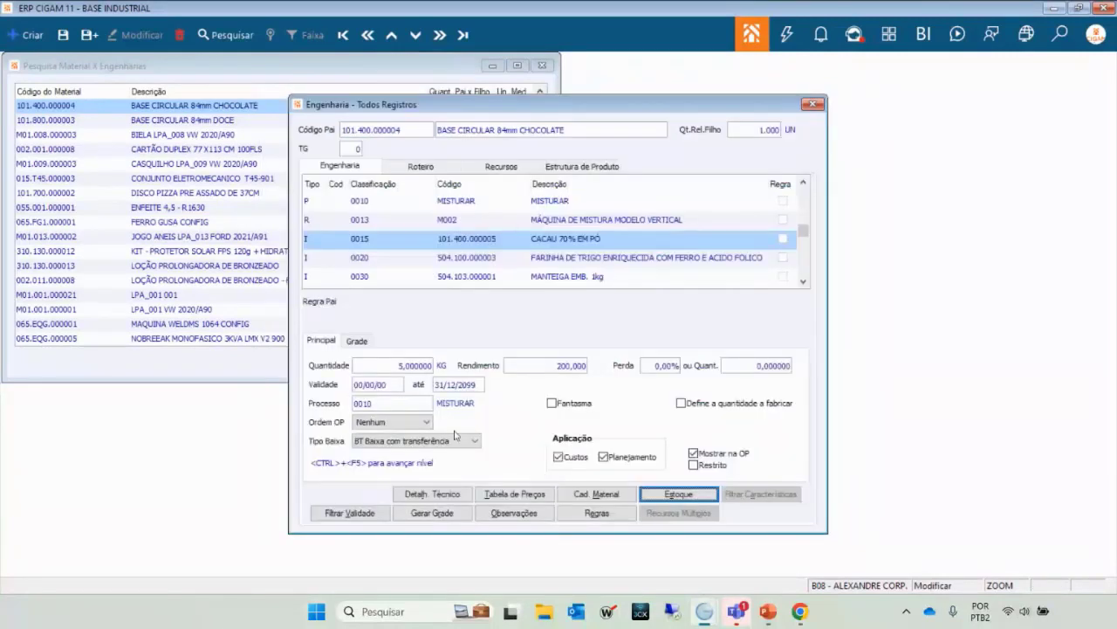
key("Up")
key("Down")
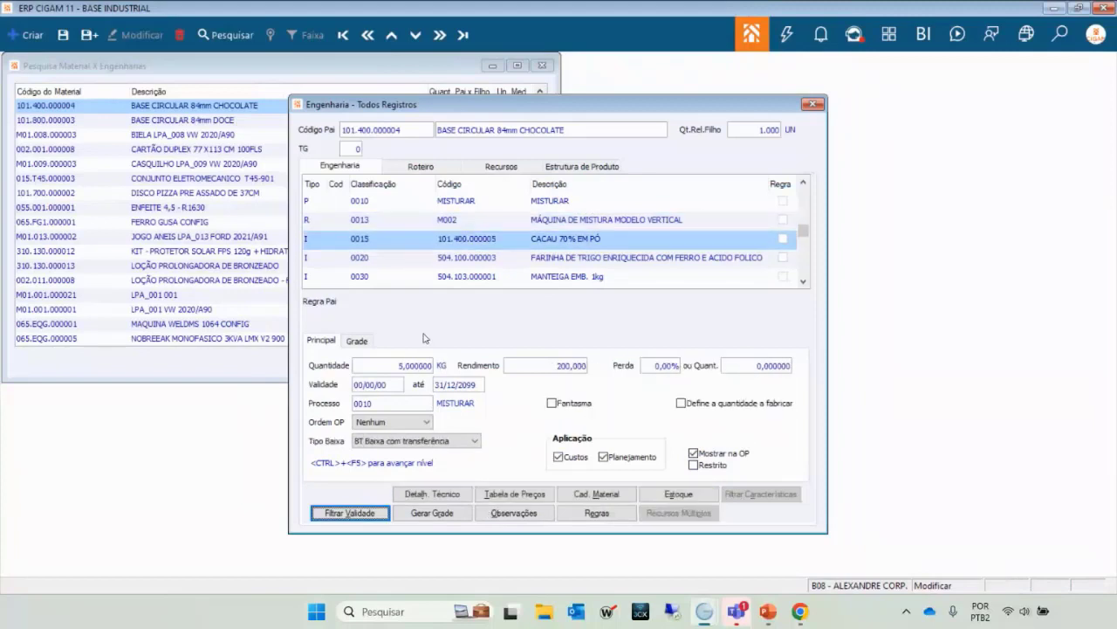
key("Up")
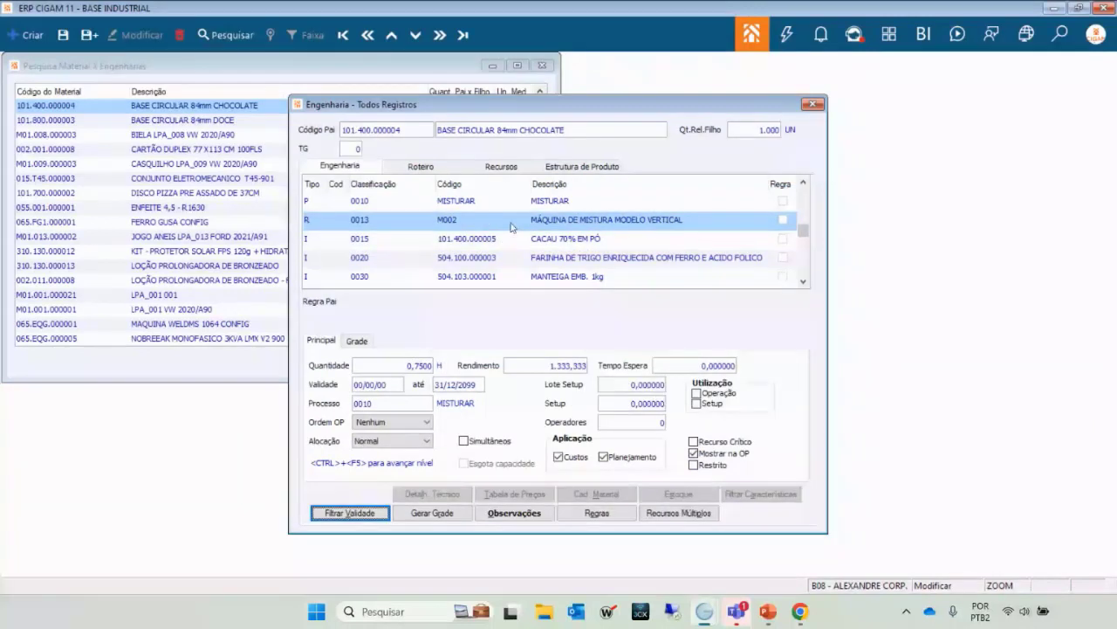
Clear the existing observation text of the M002 mixing machine resource.
left_click(524, 515)
double_click(422, 264)
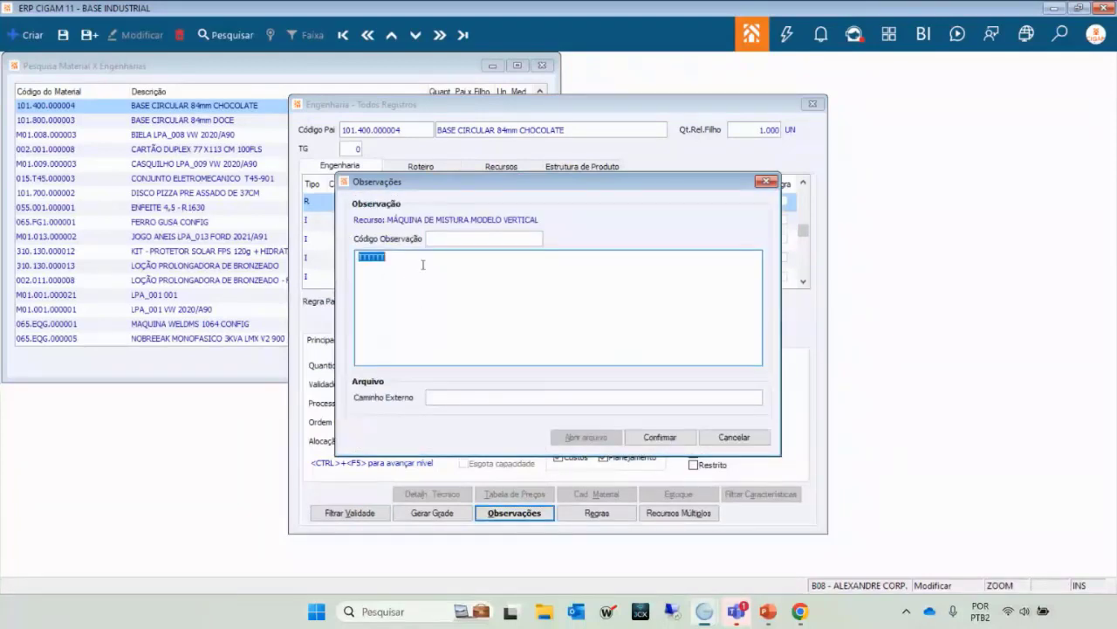
key("Delete")
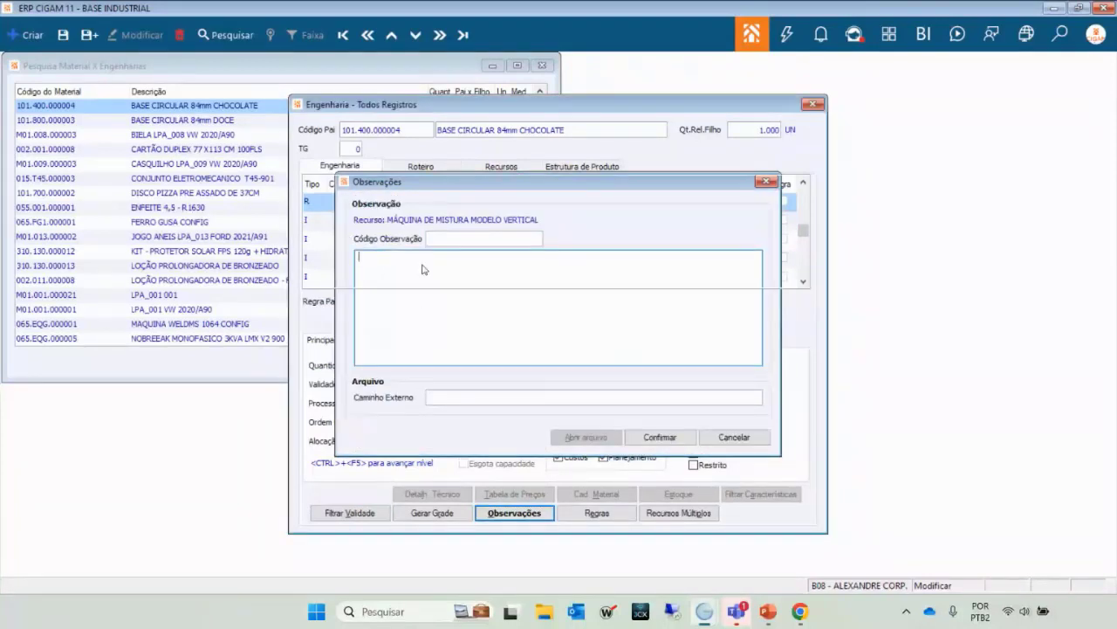
key("Escape")
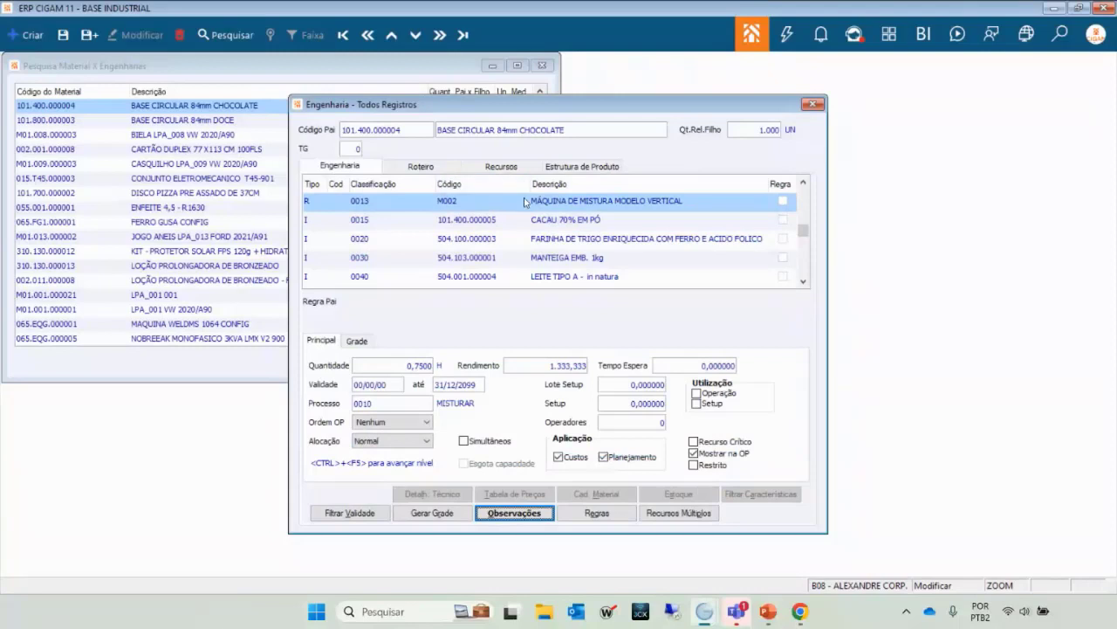
Write 'TEMPERATURA: 180°' and 'PRESSÃO: 120 TON.' on separate lines, attaching no external file.
left_click(515, 515)
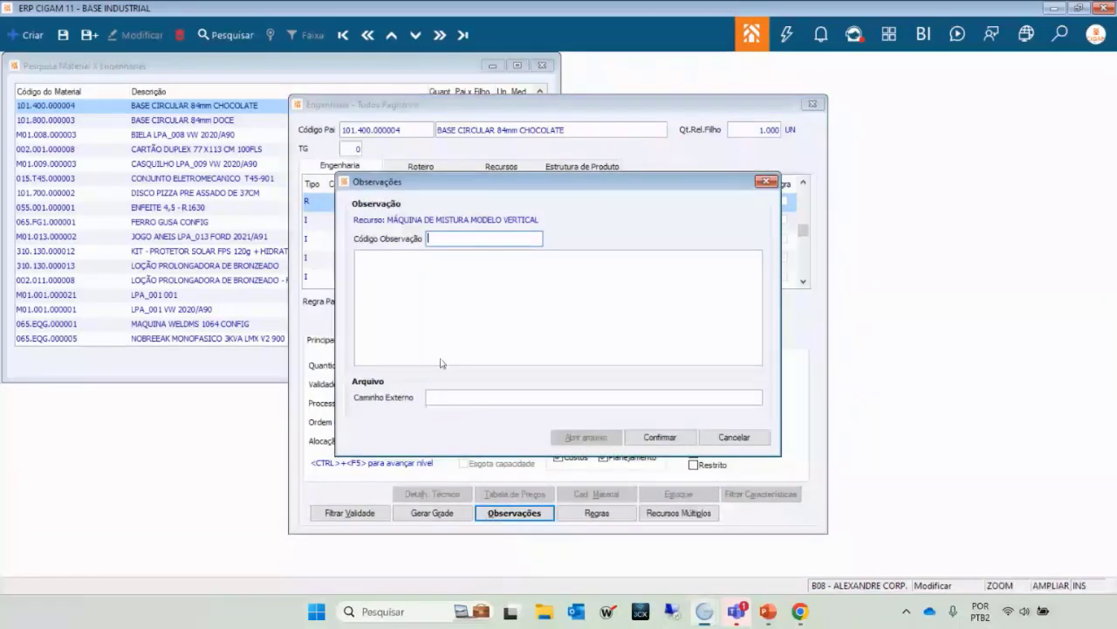
left_click(422, 276)
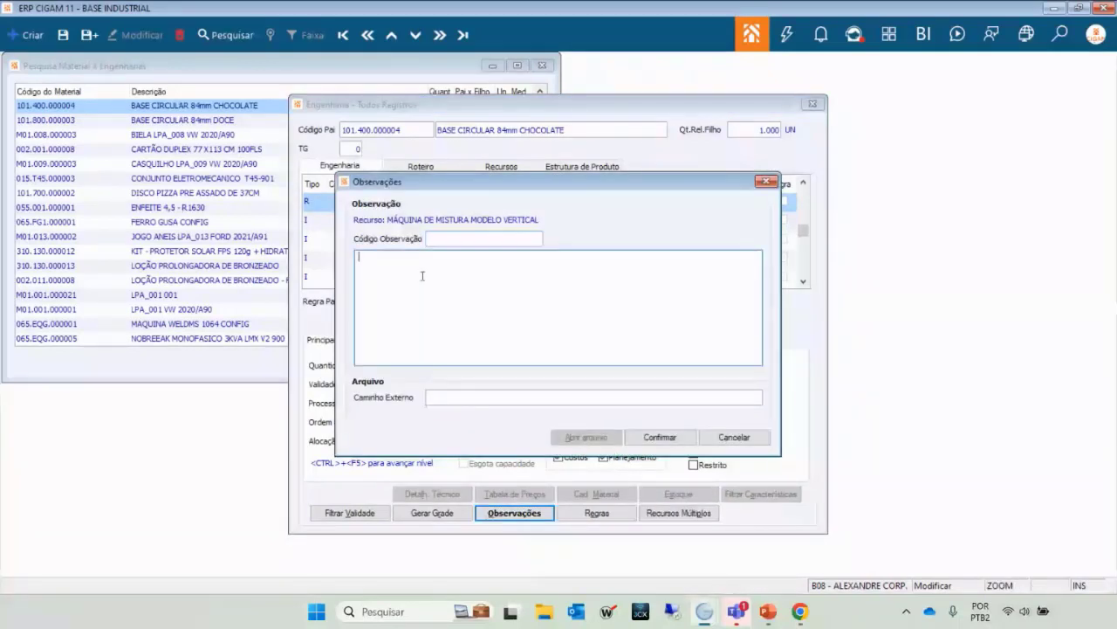
type("TEMPERATURA: 180")
type("°")
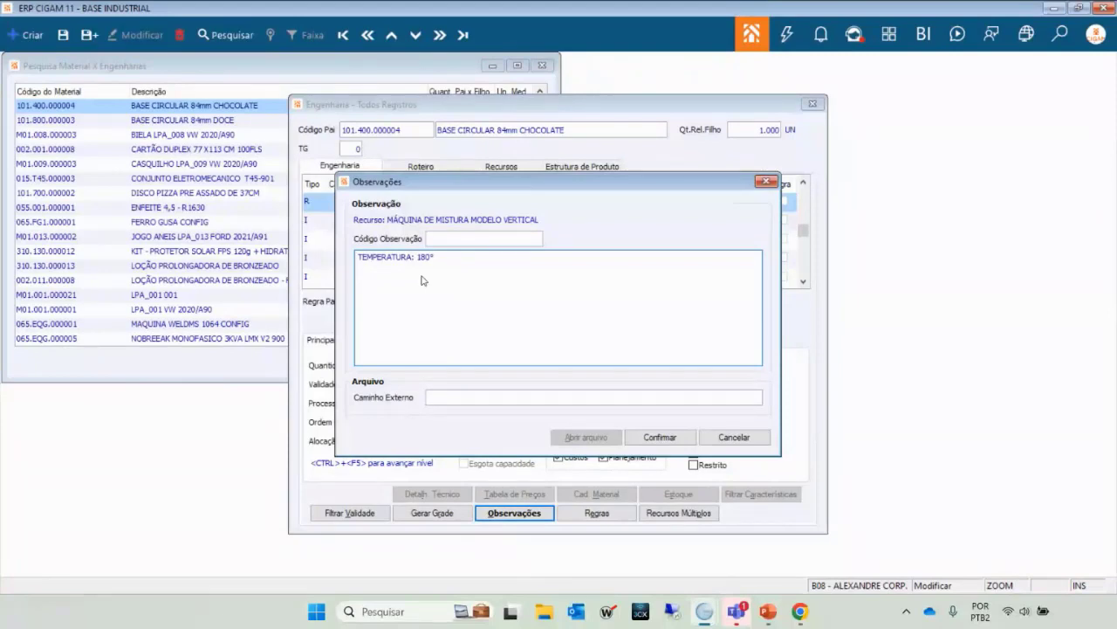
key("Return")
type("PRESSÃO: 120 TON.")
left_click(448, 399)
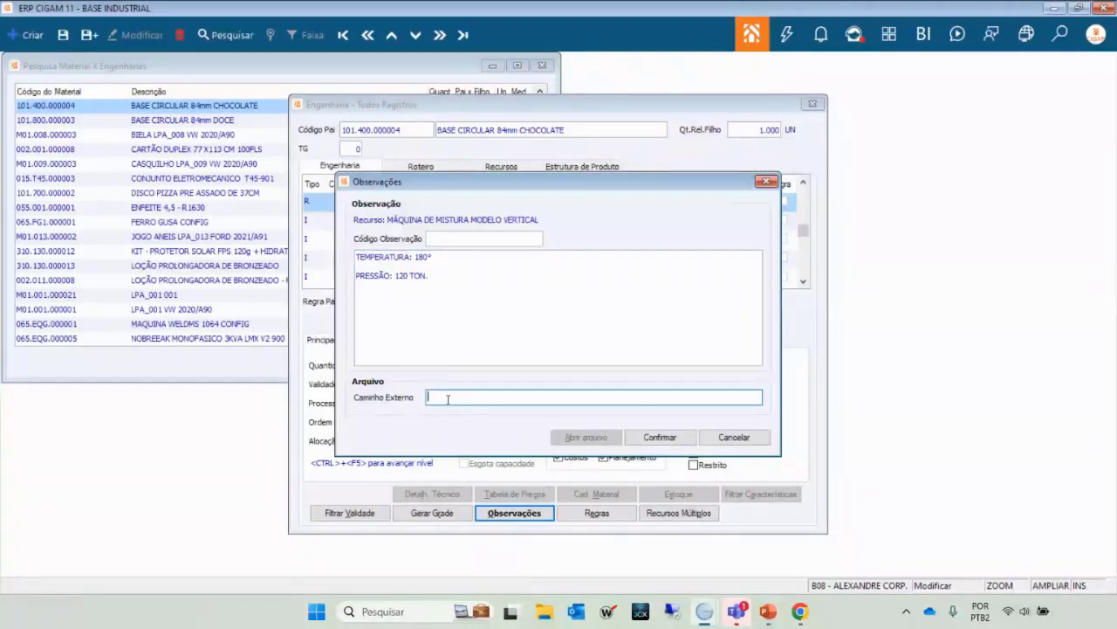
double_click(448, 399)
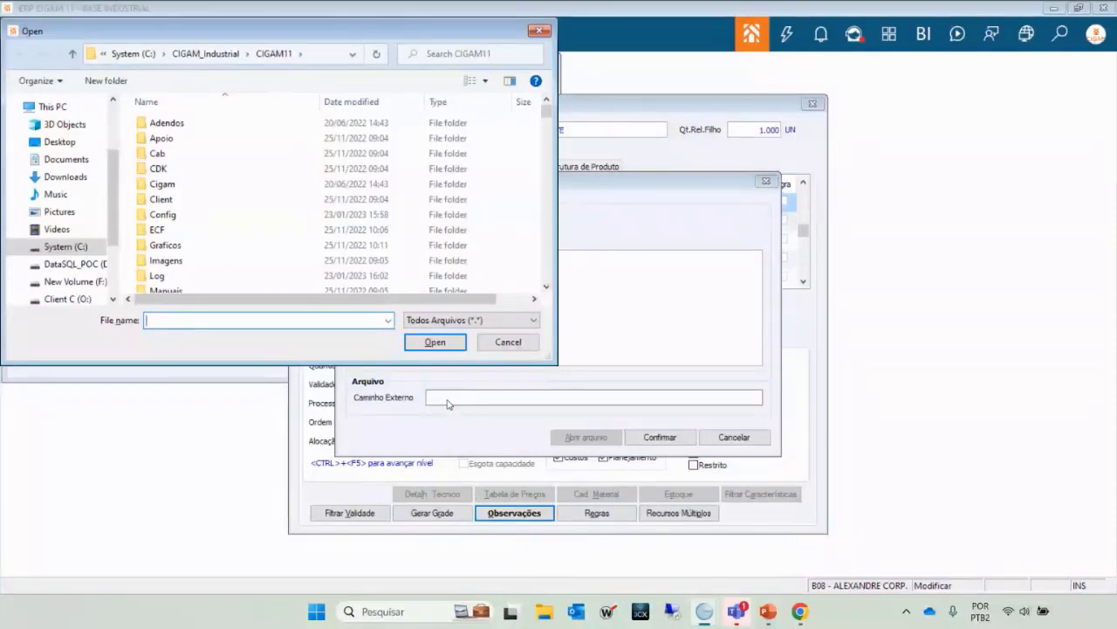
key("Escape")
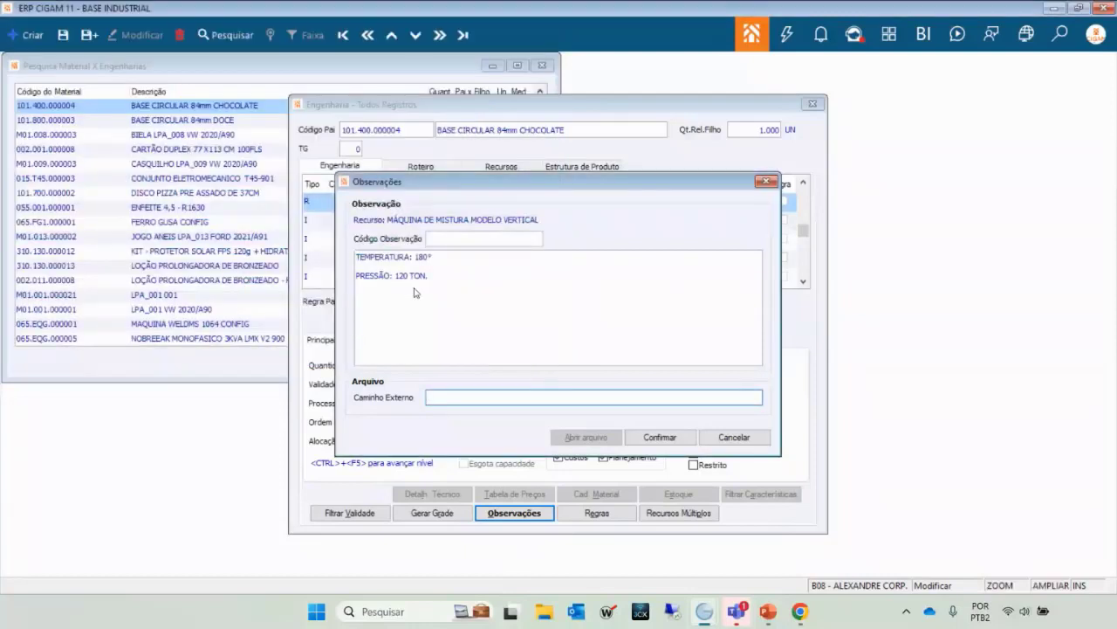
key("Escape")
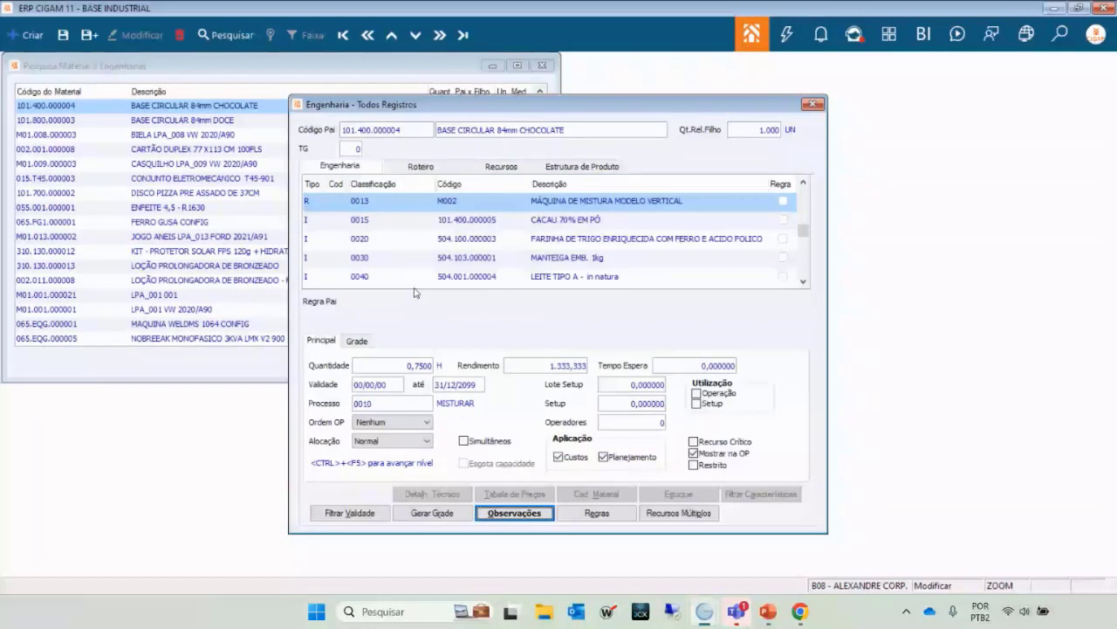
left_click(491, 215)
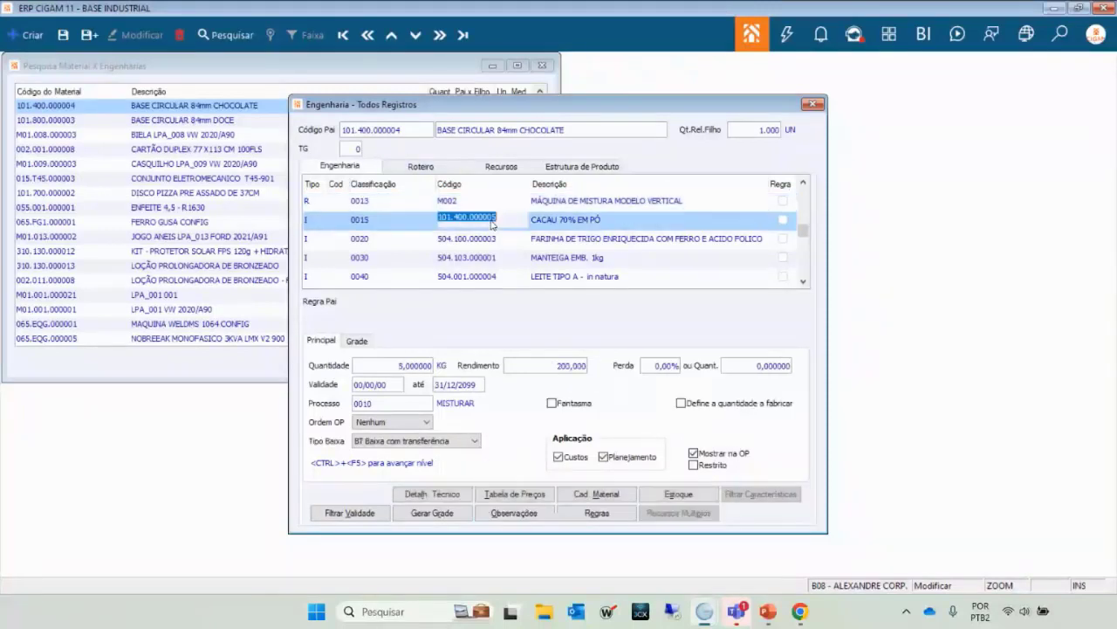
left_click(488, 206)
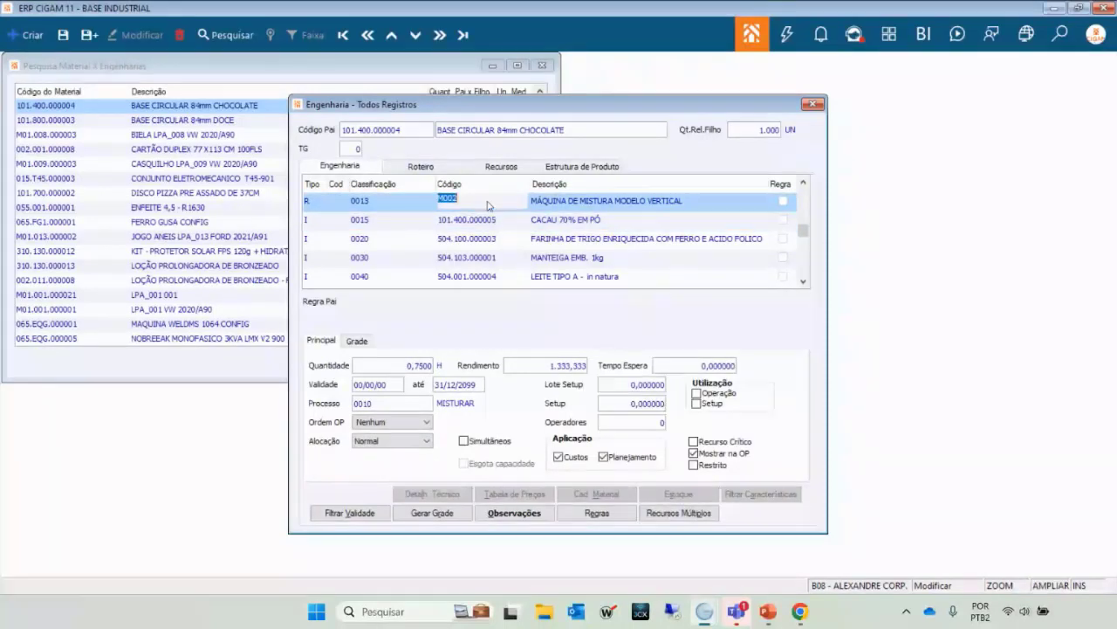
key("Down")
left_click(514, 513)
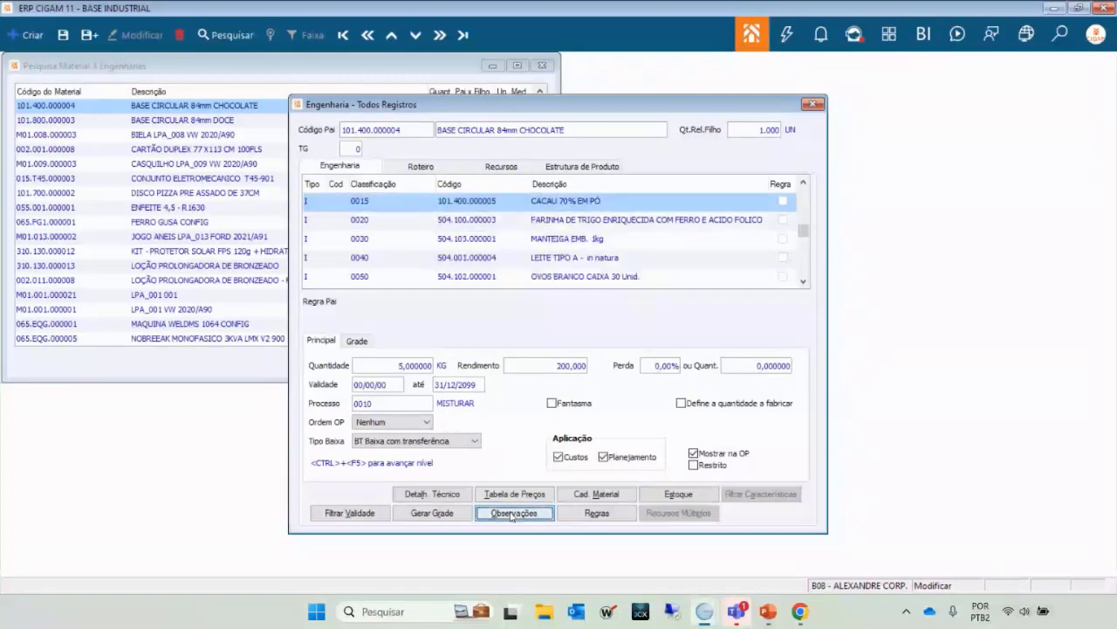
left_click(409, 284)
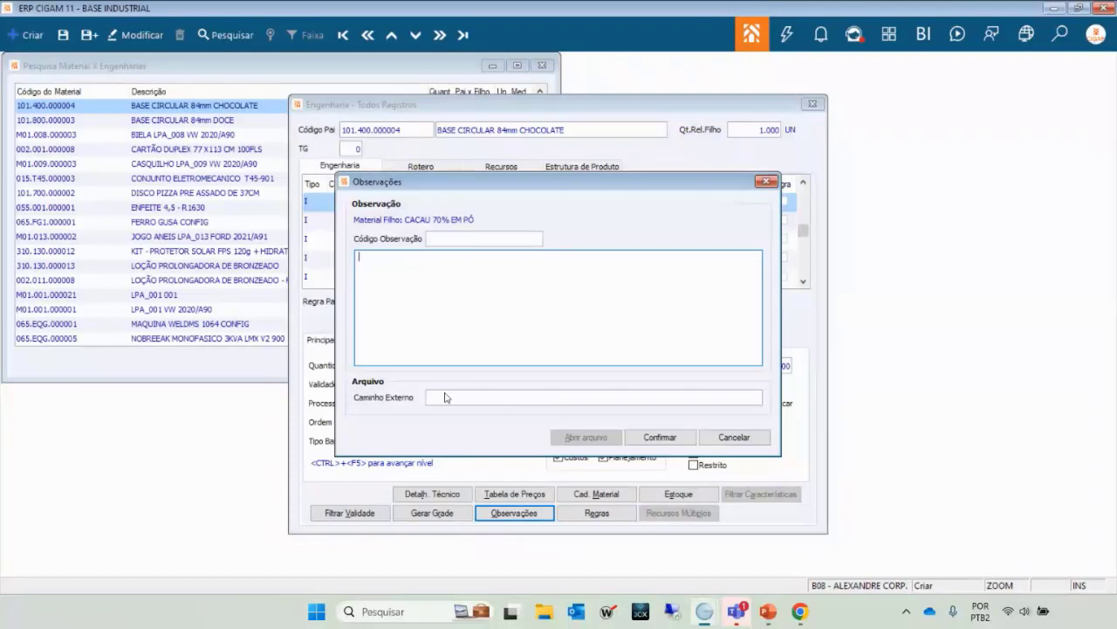
key("Escape")
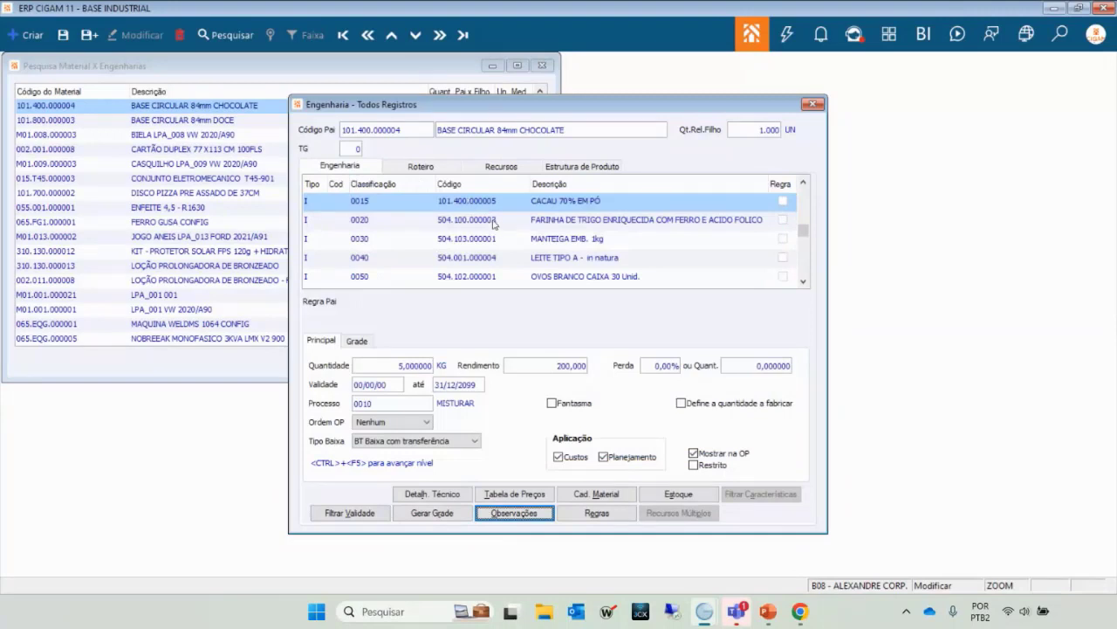
key("Tab")
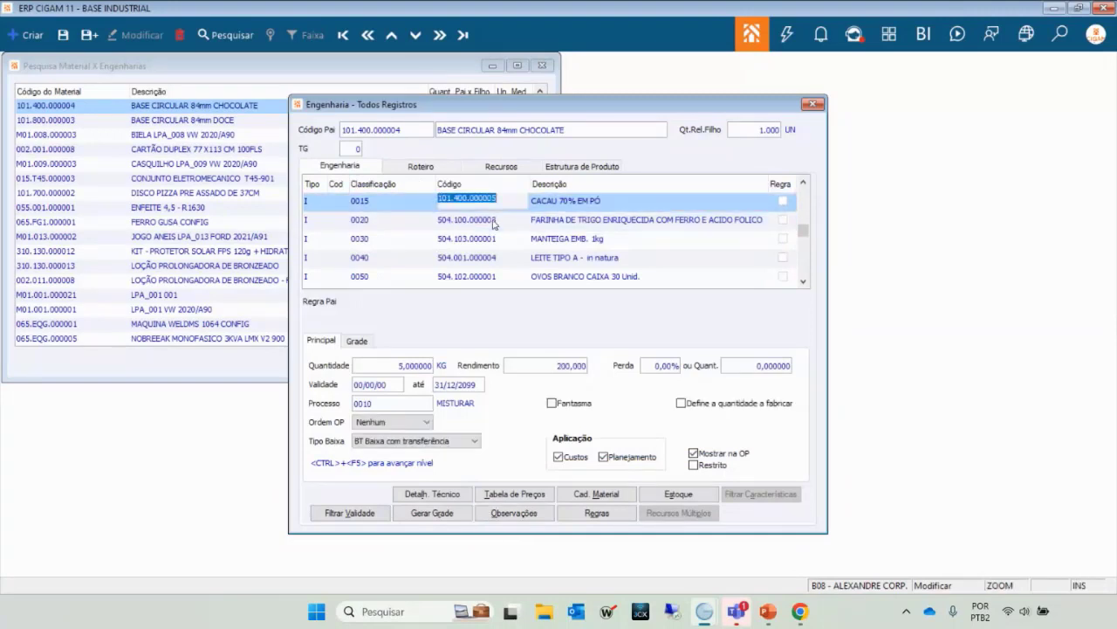
key("Down")
key("Down")
key("Down")
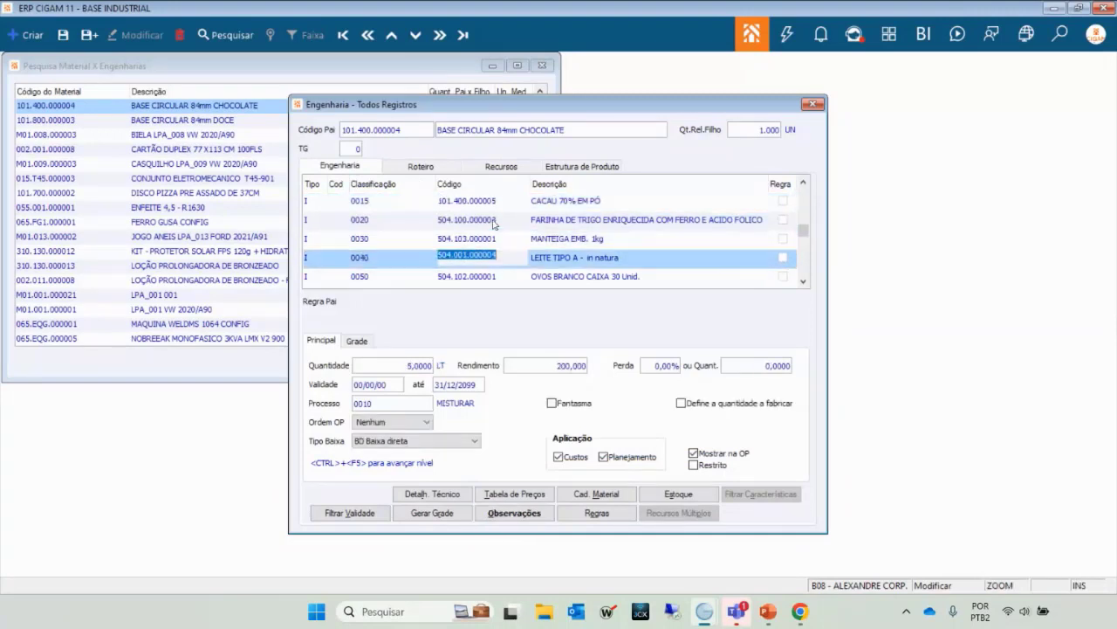
key("Up")
key("Up")
key("Up")
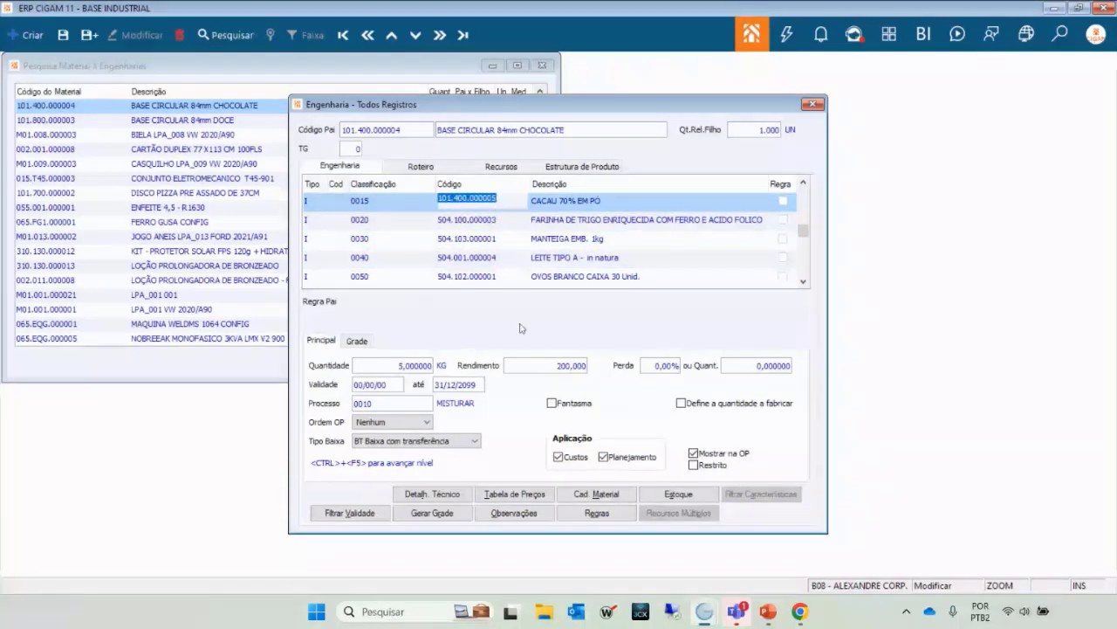
left_click(474, 226)
key("Down")
key("Down")
key("Up")
key("Up")
key("Down")
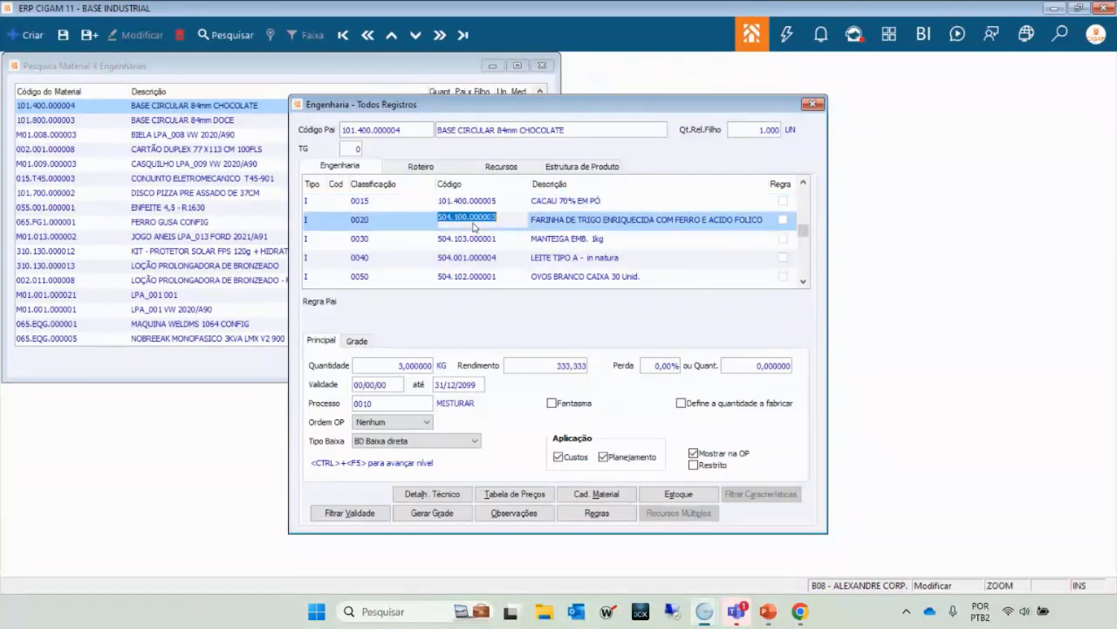
key("Down")
key("Down")
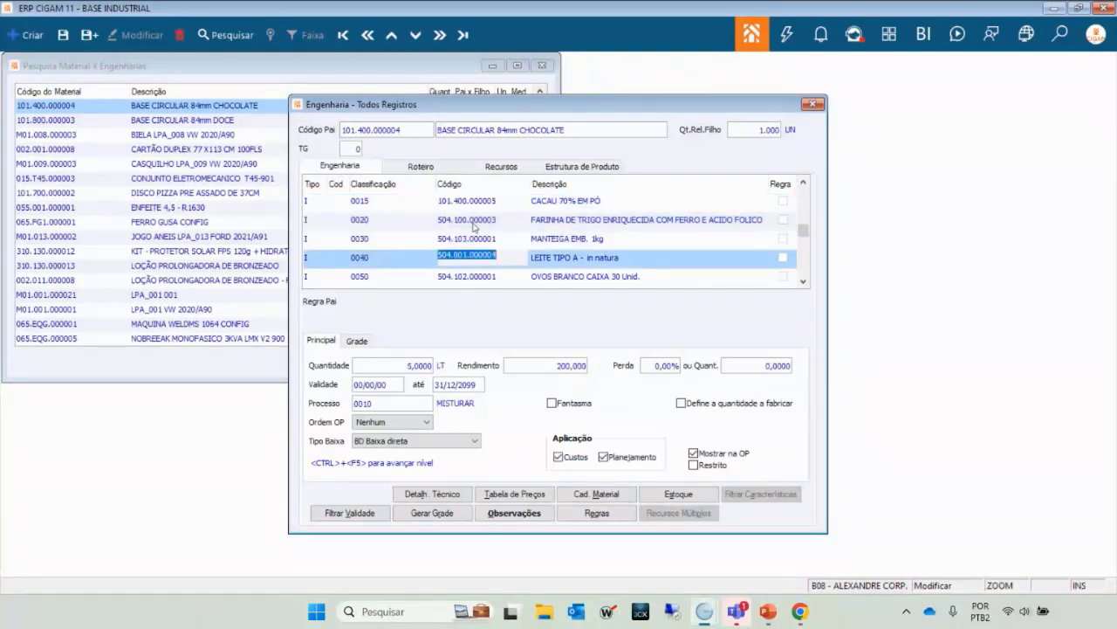
key("Up")
key("Up")
key("Up")
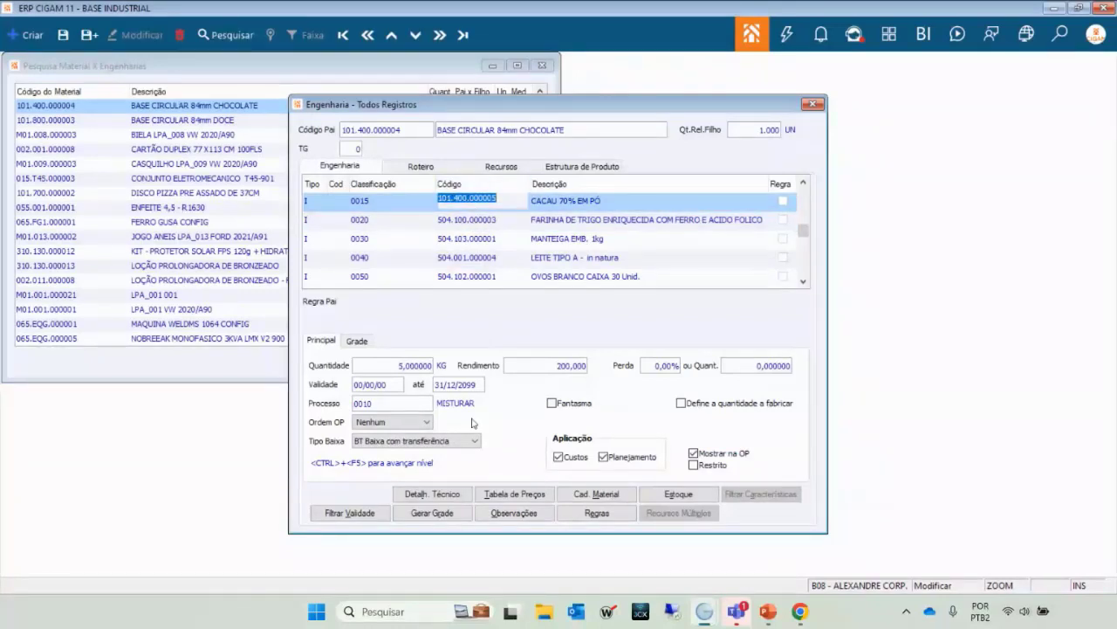
left_click(434, 494)
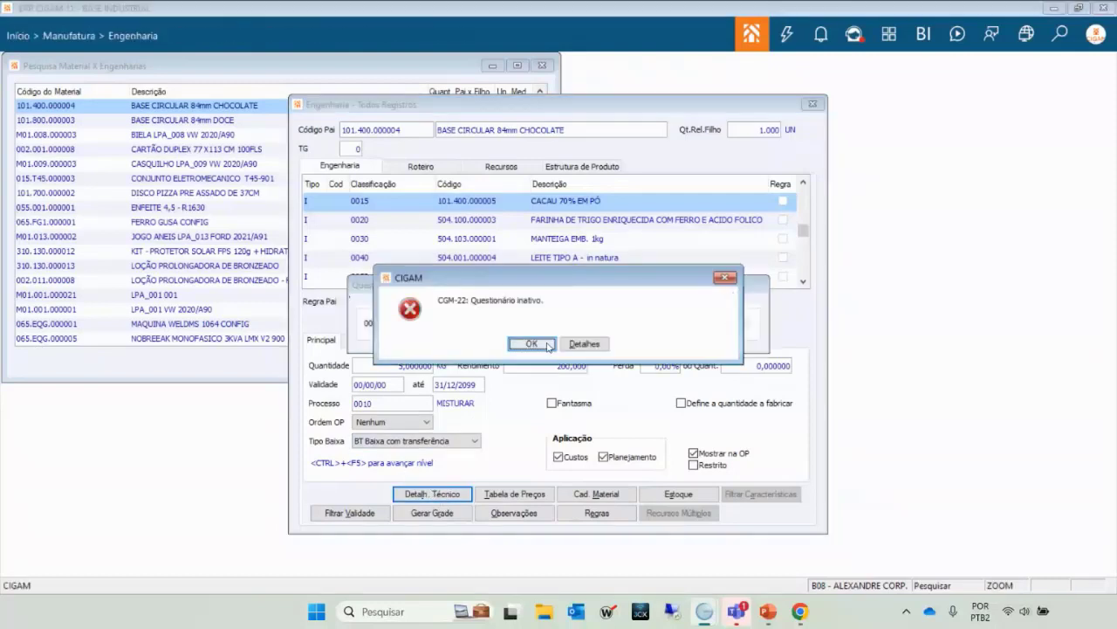
left_click(549, 346)
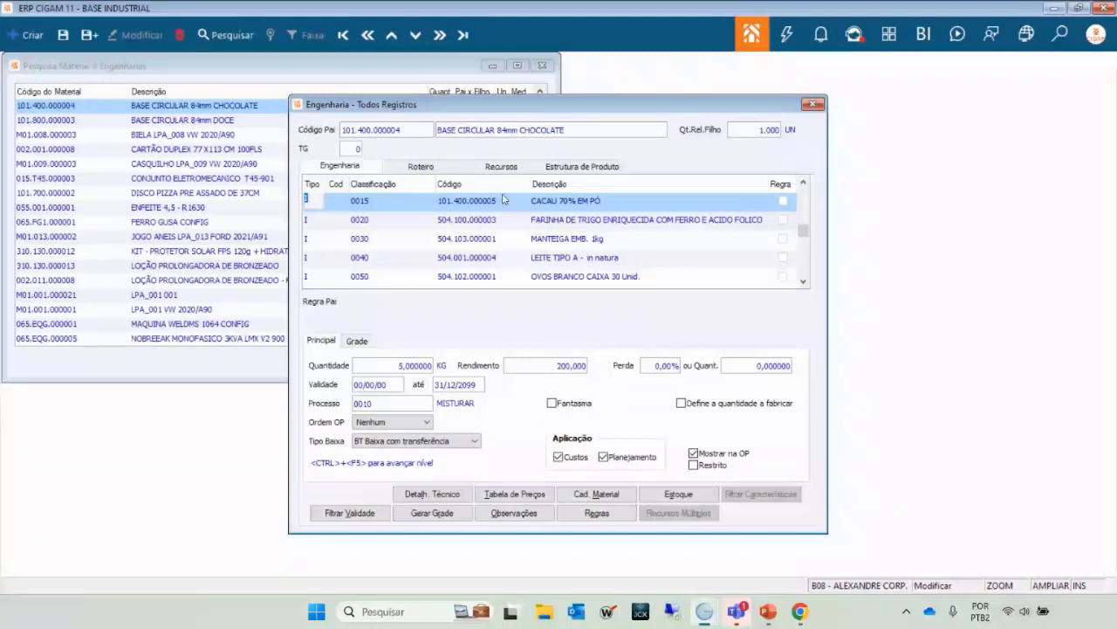
key("Down")
key("Down")
key("Down")
key("Down")
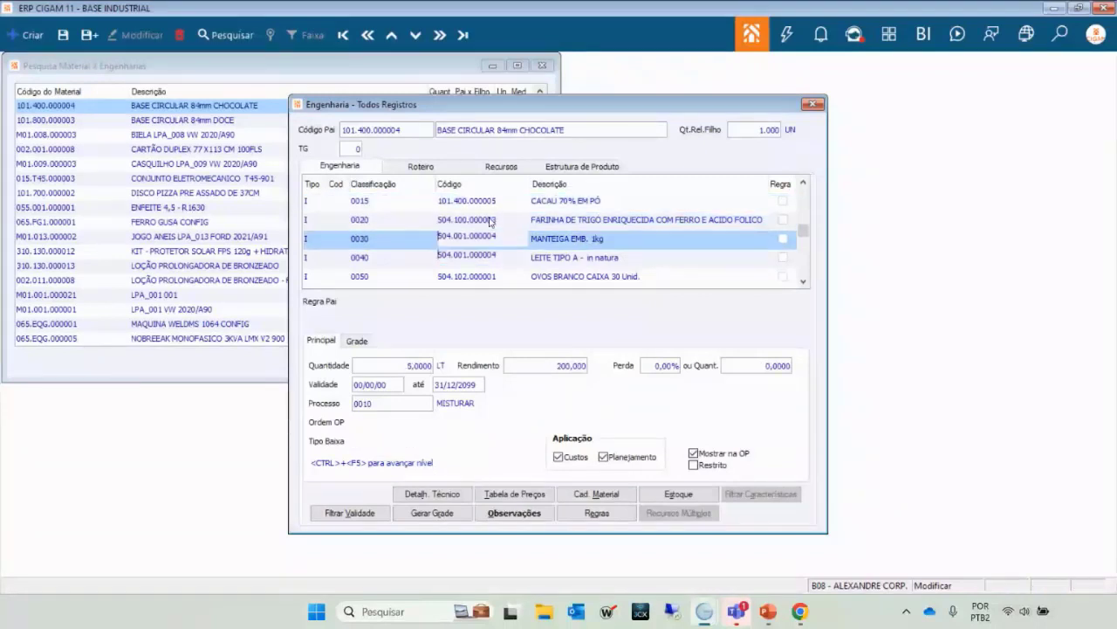
left_click(453, 494)
left_click(518, 346)
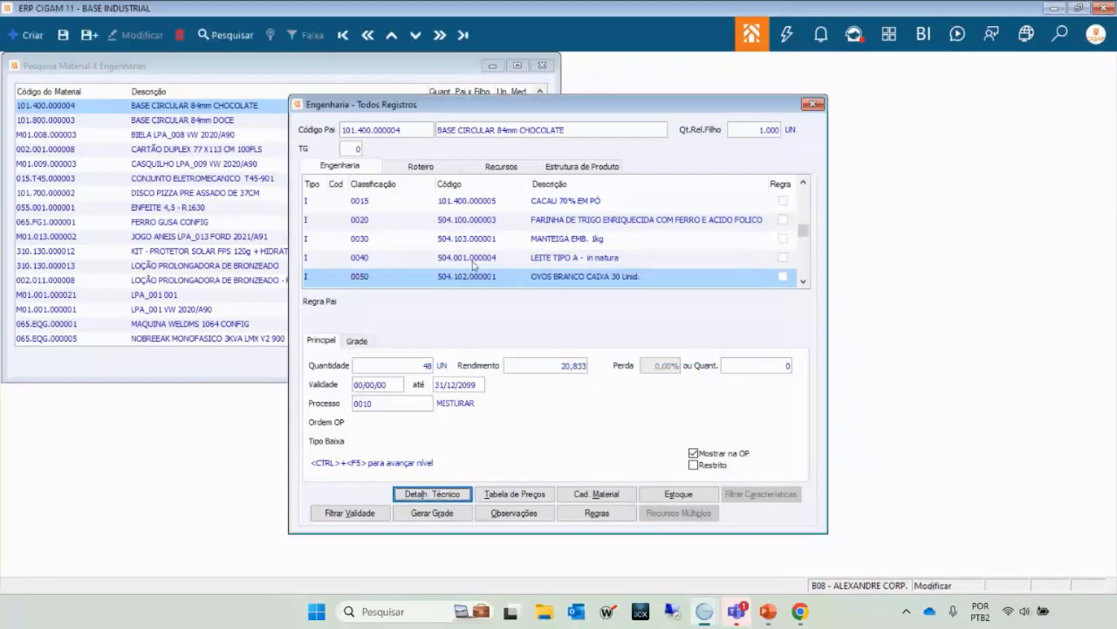
key("Up")
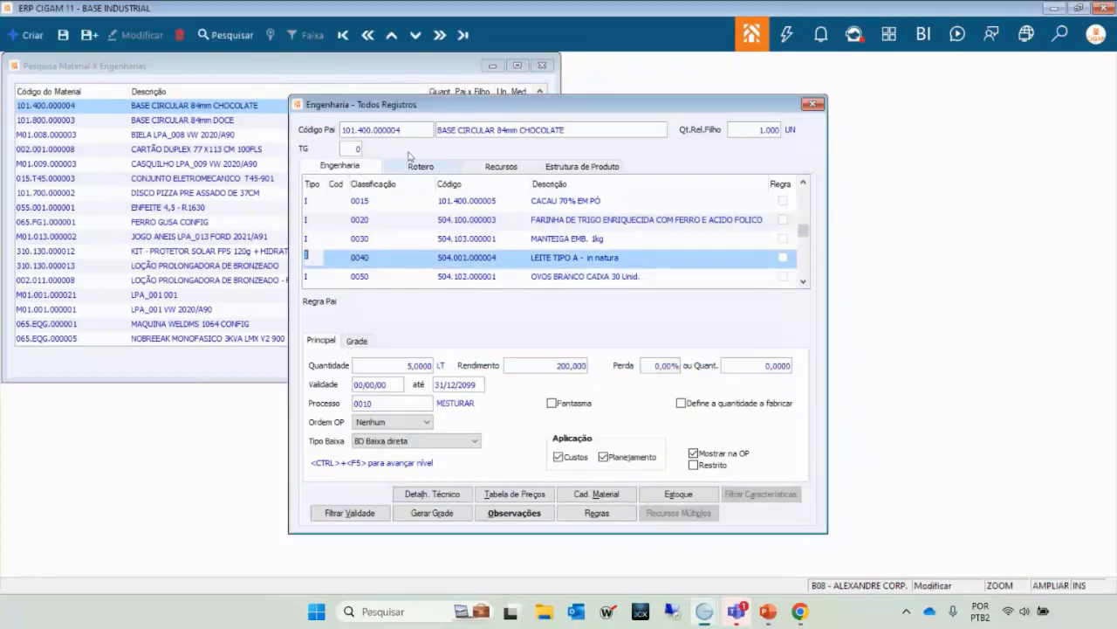
left_click(430, 167)
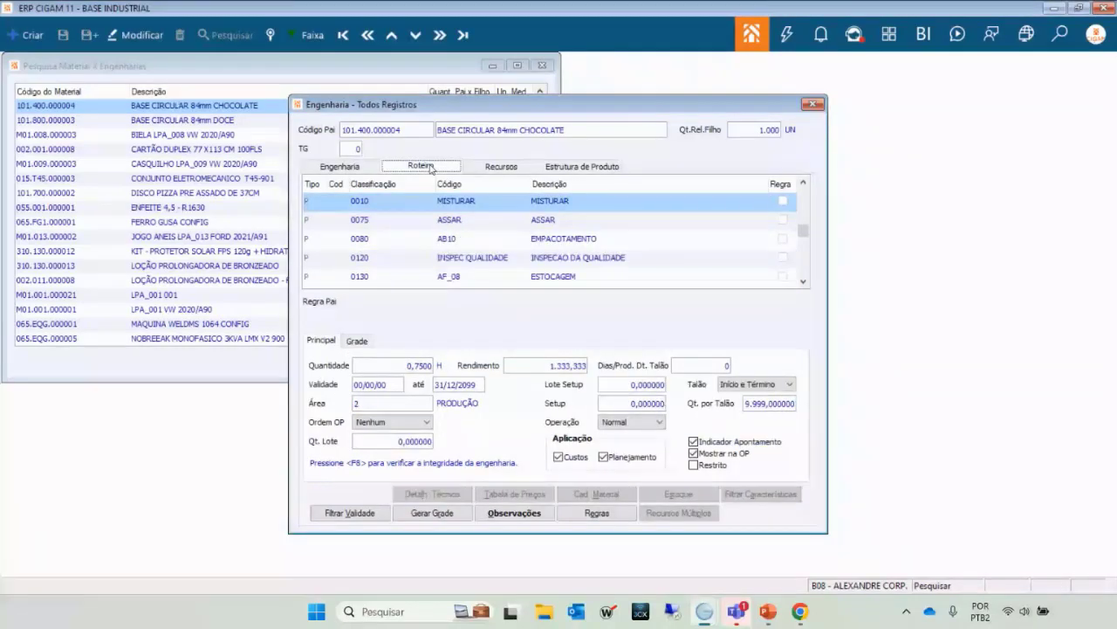
double_click(460, 258)
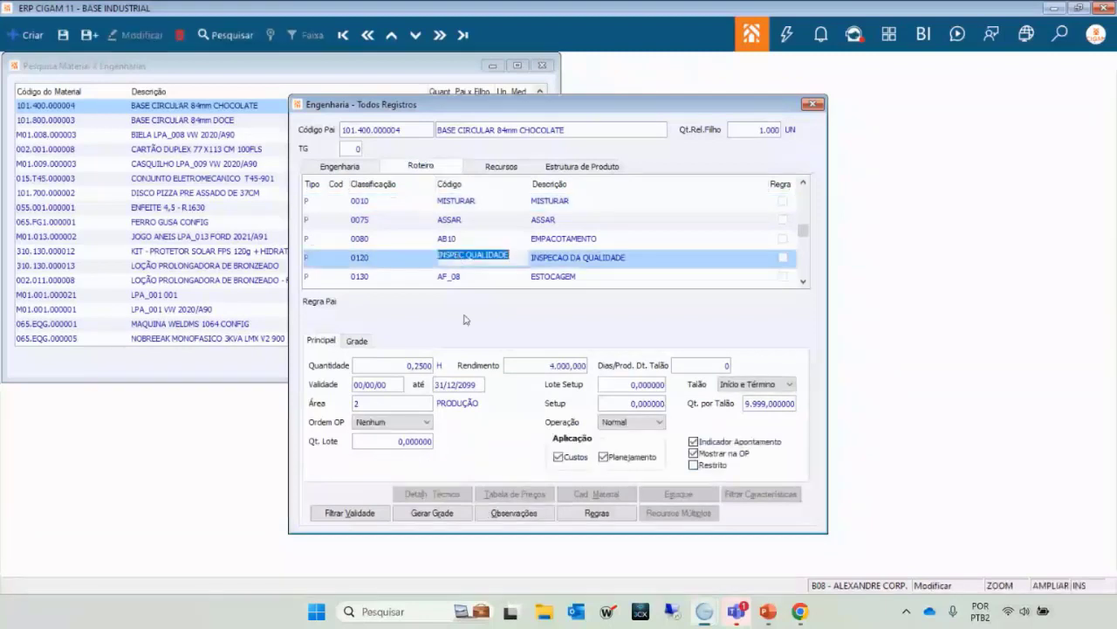
key("Down")
key("Up")
key("Up")
key("Up")
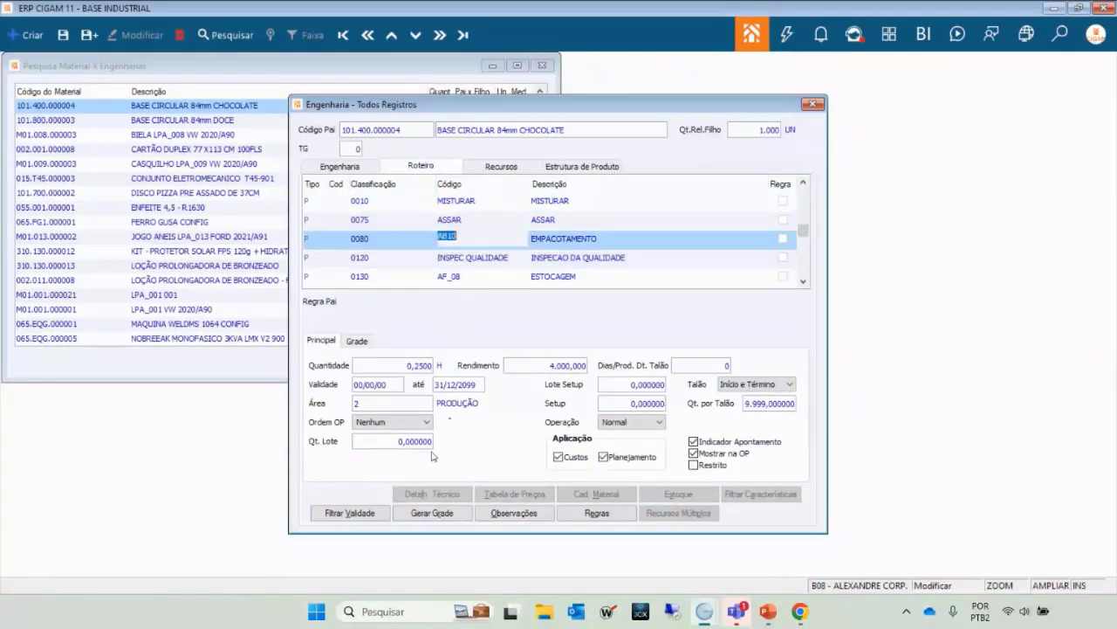
key("Up")
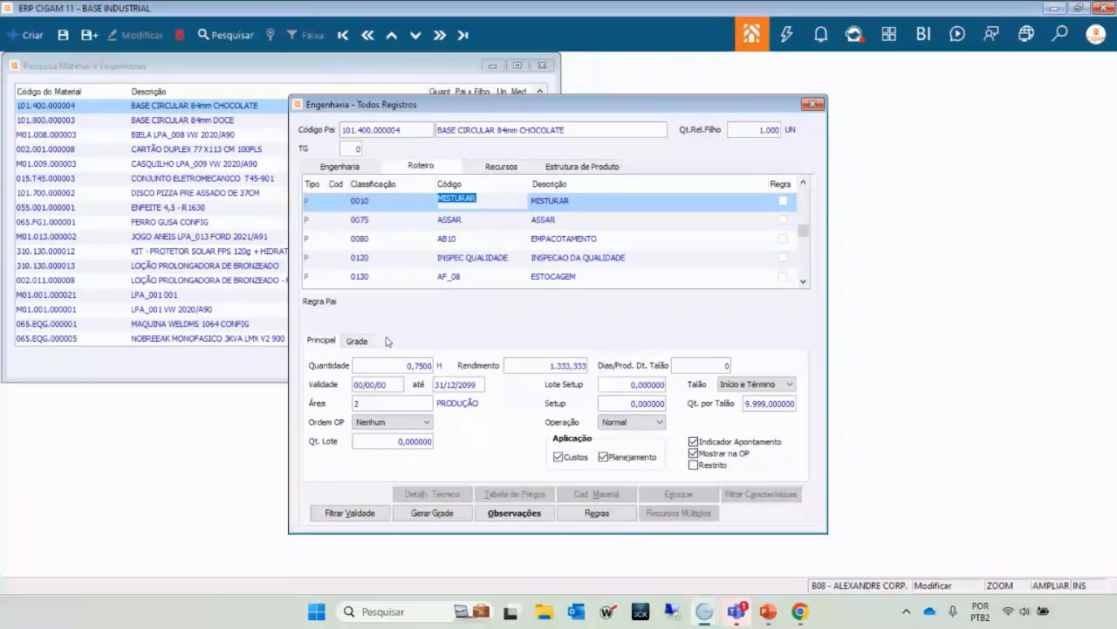
left_click(339, 165)
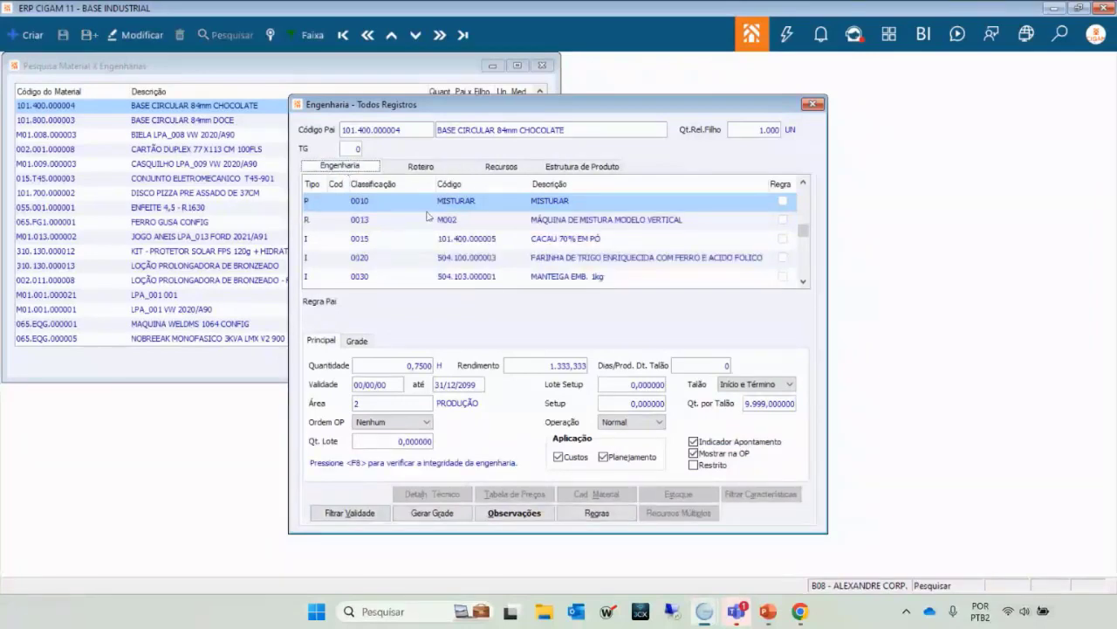
left_click(480, 223)
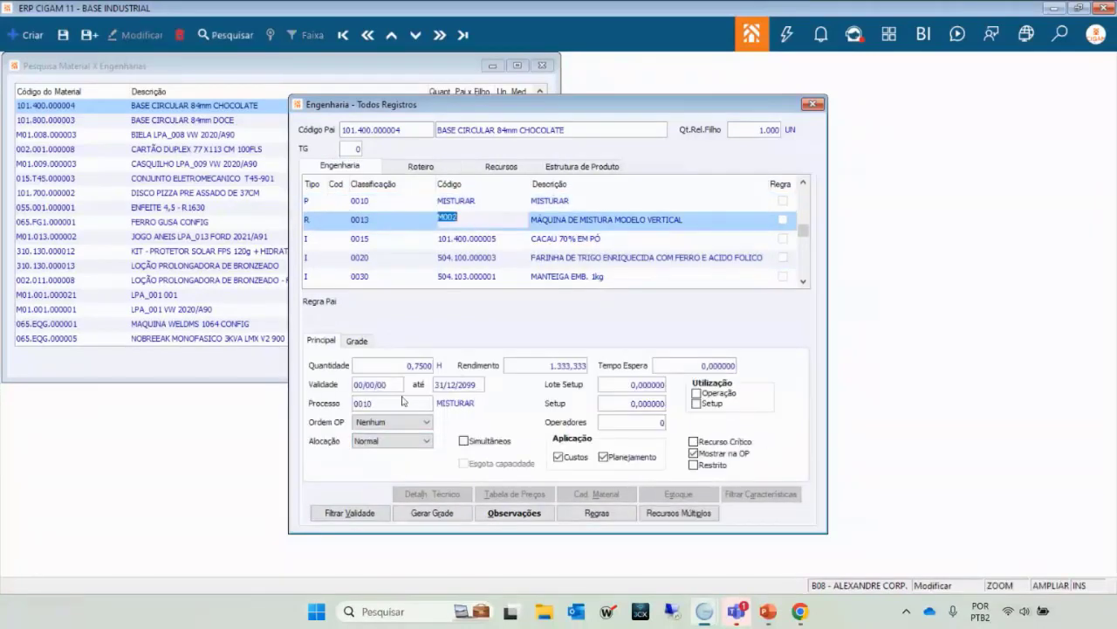
key("Down")
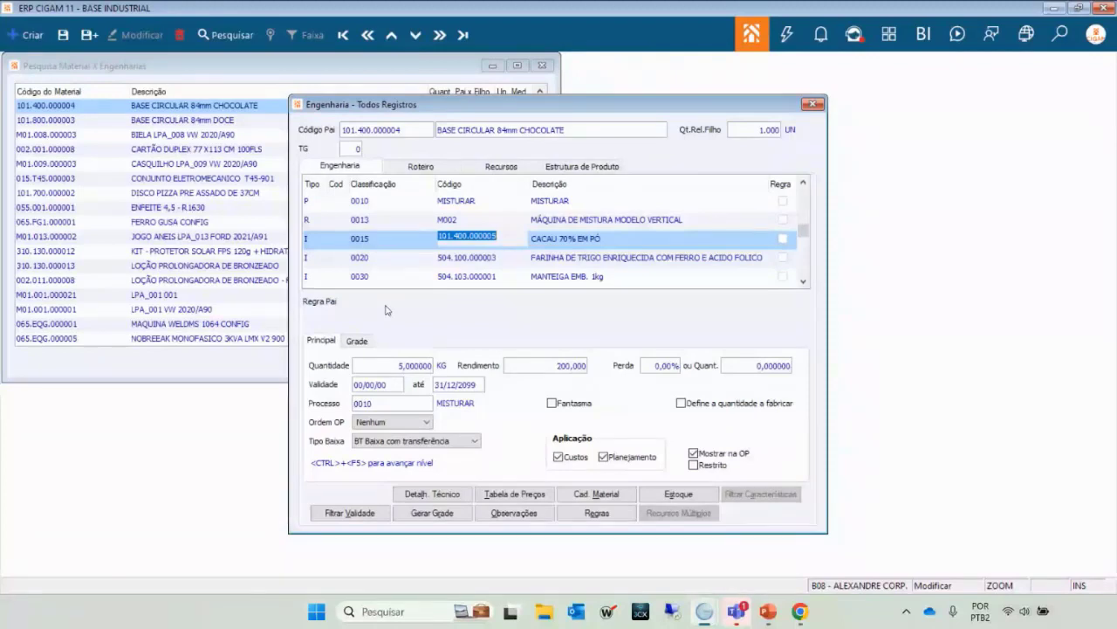
left_click(456, 201)
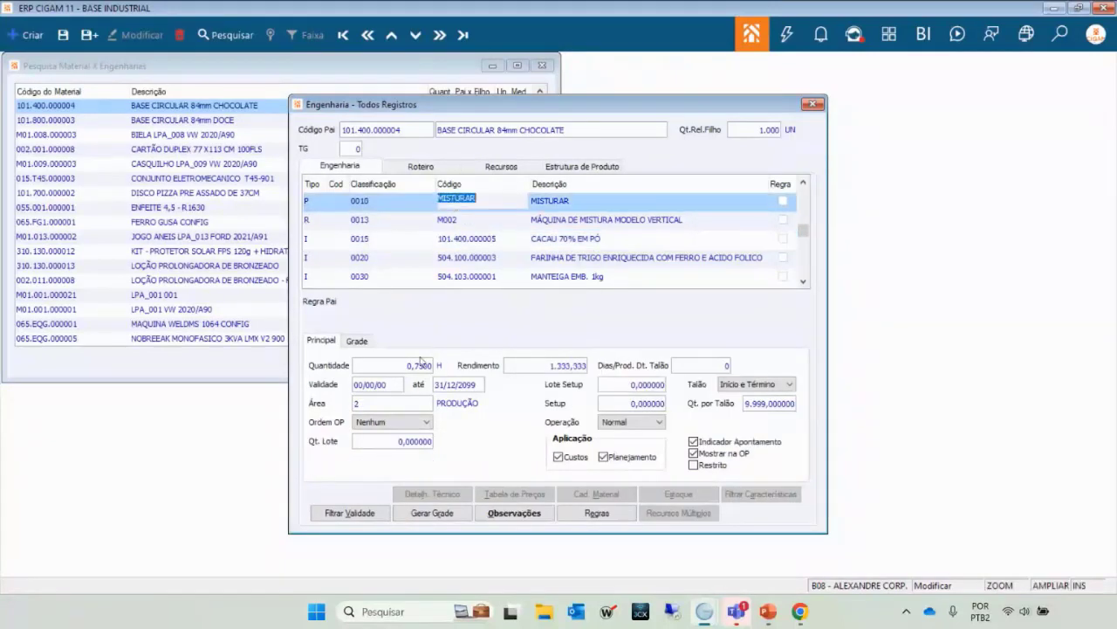
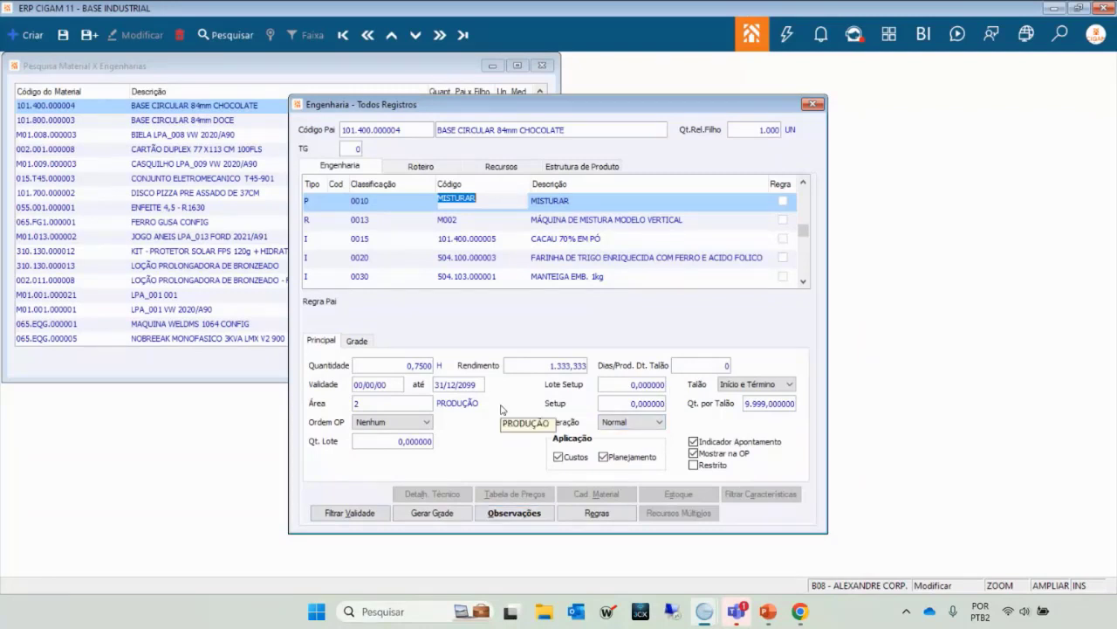
Review the MISTURAR, M002, CACAU 70% EM PÓ and wheat flour lines, then show the routing operations.
left_click(466, 226)
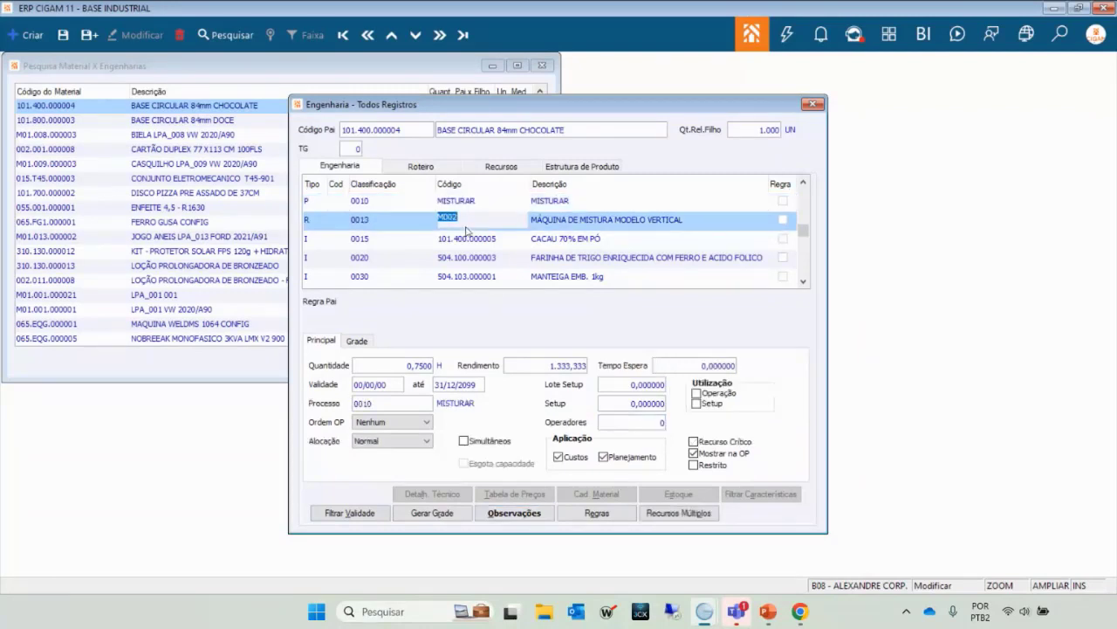
key("Up")
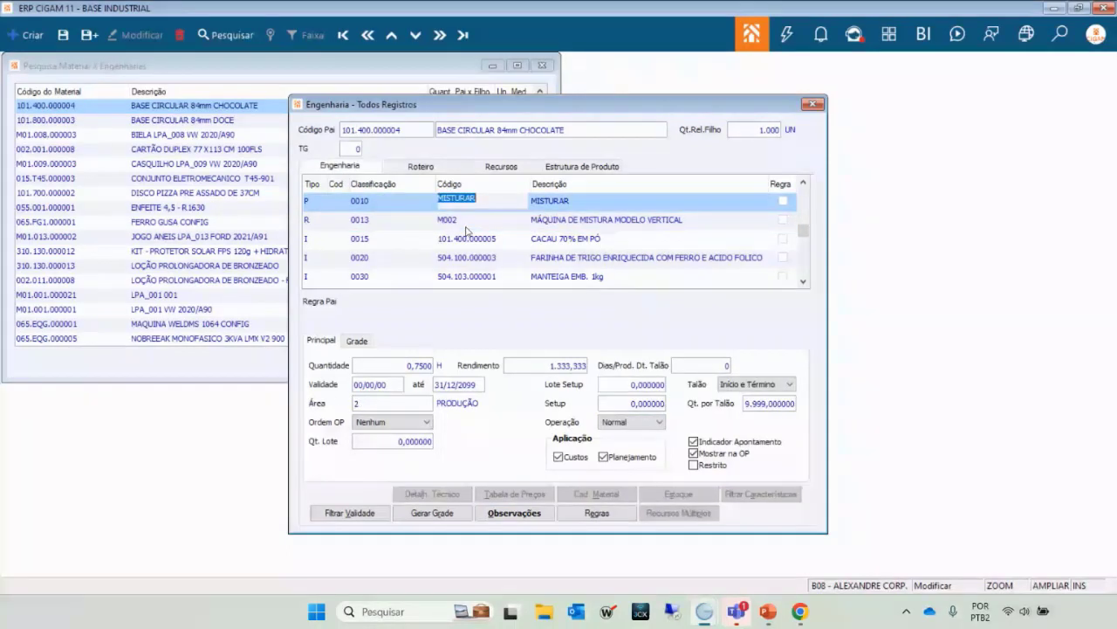
left_click(467, 227)
key("Up")
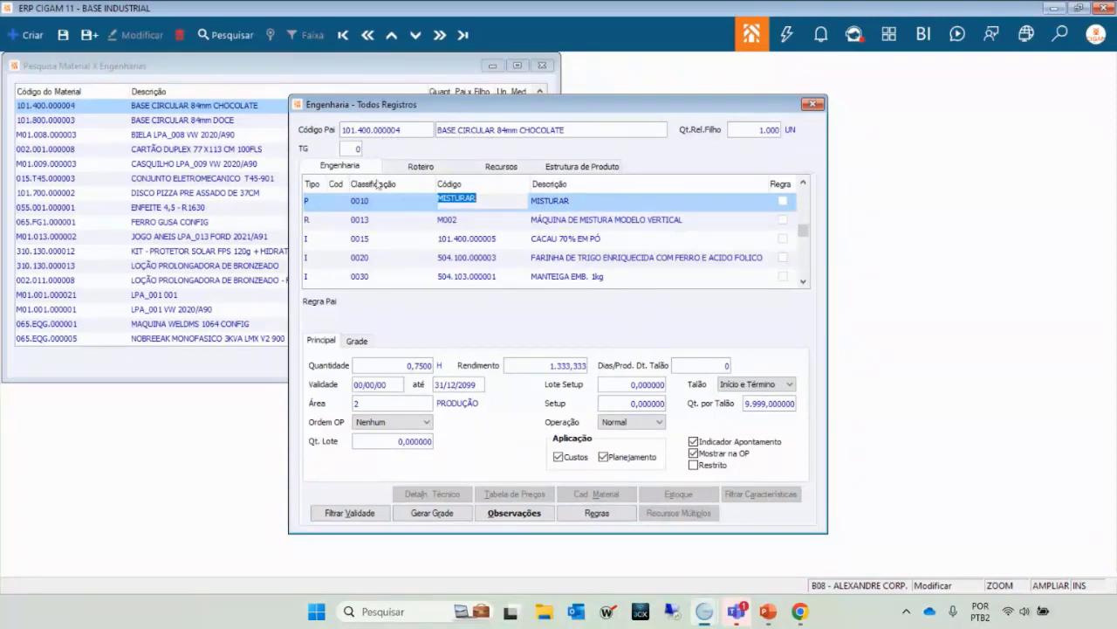
left_click(491, 225)
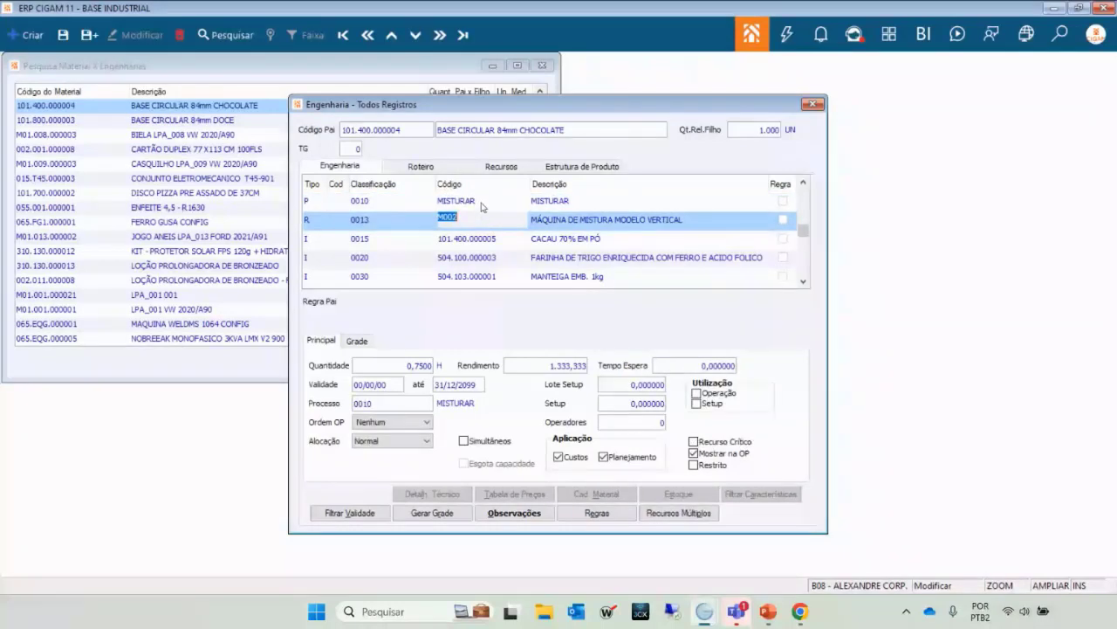
left_click(483, 206)
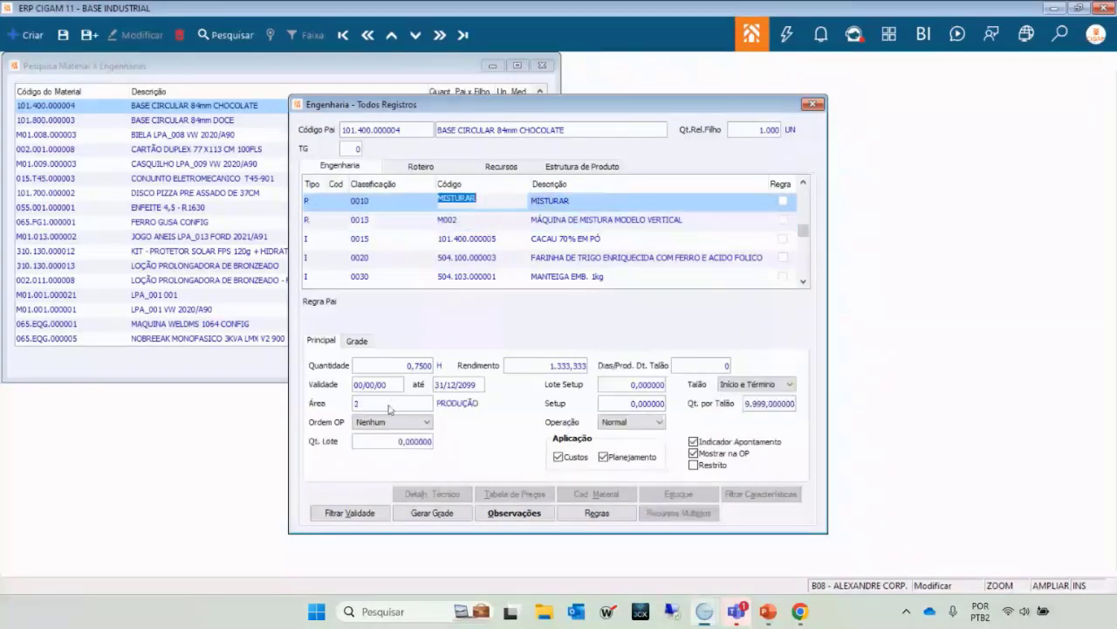
left_click(471, 227)
left_click(473, 243)
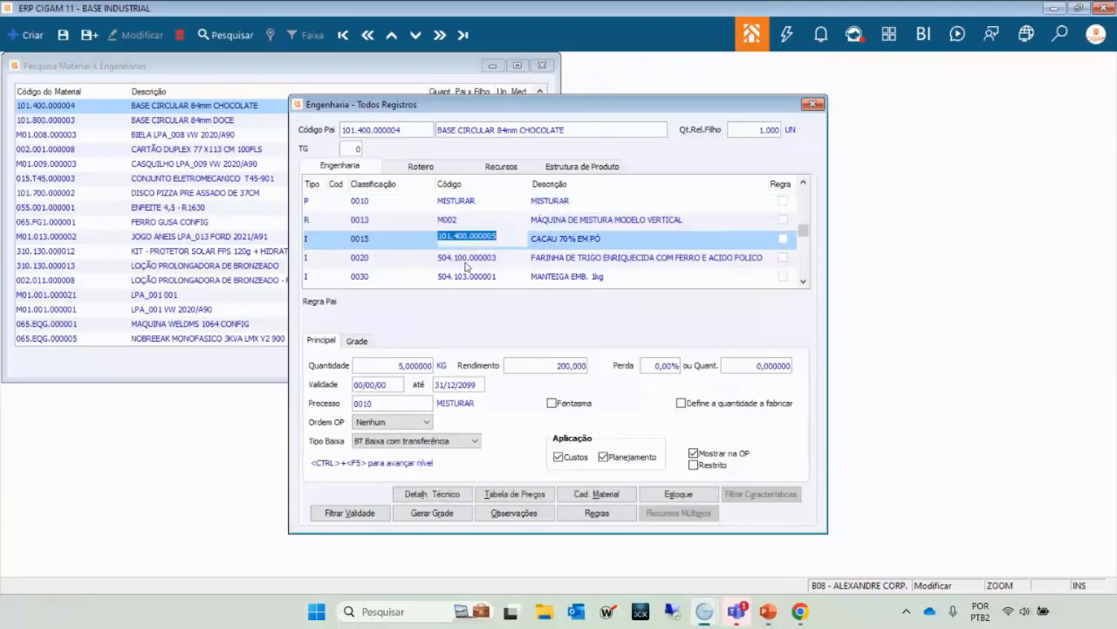
left_click(468, 264)
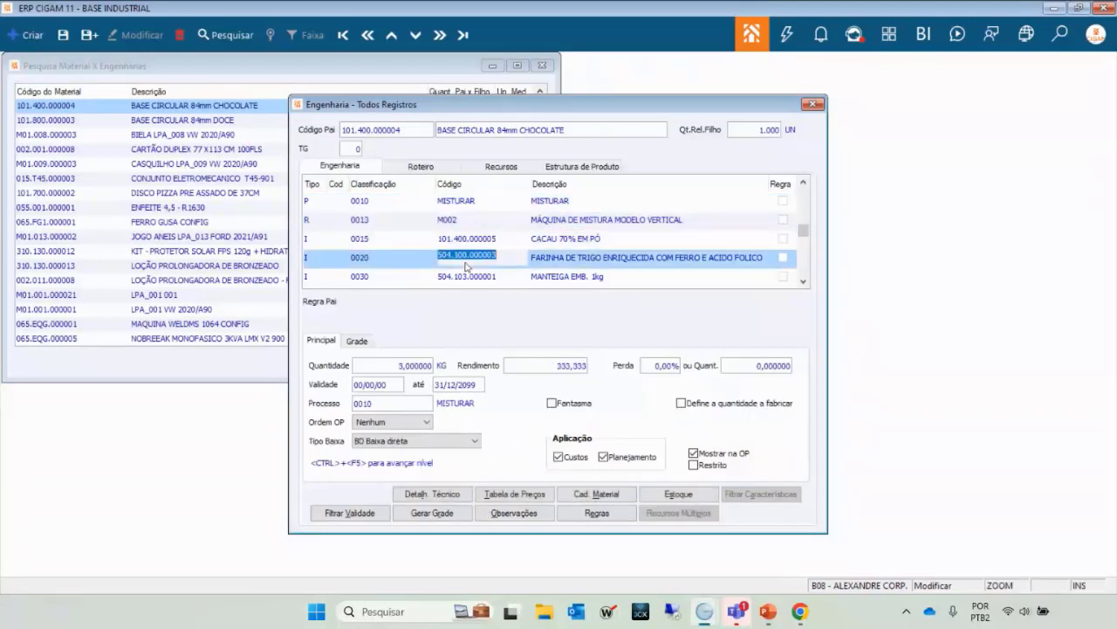
left_click(485, 203)
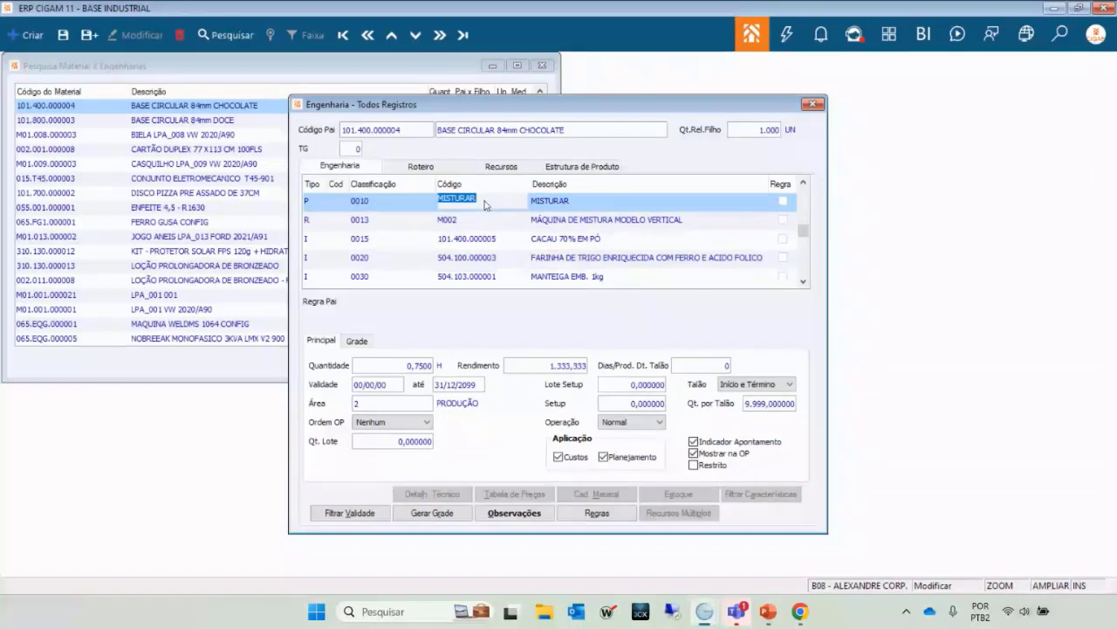
left_click(420, 166)
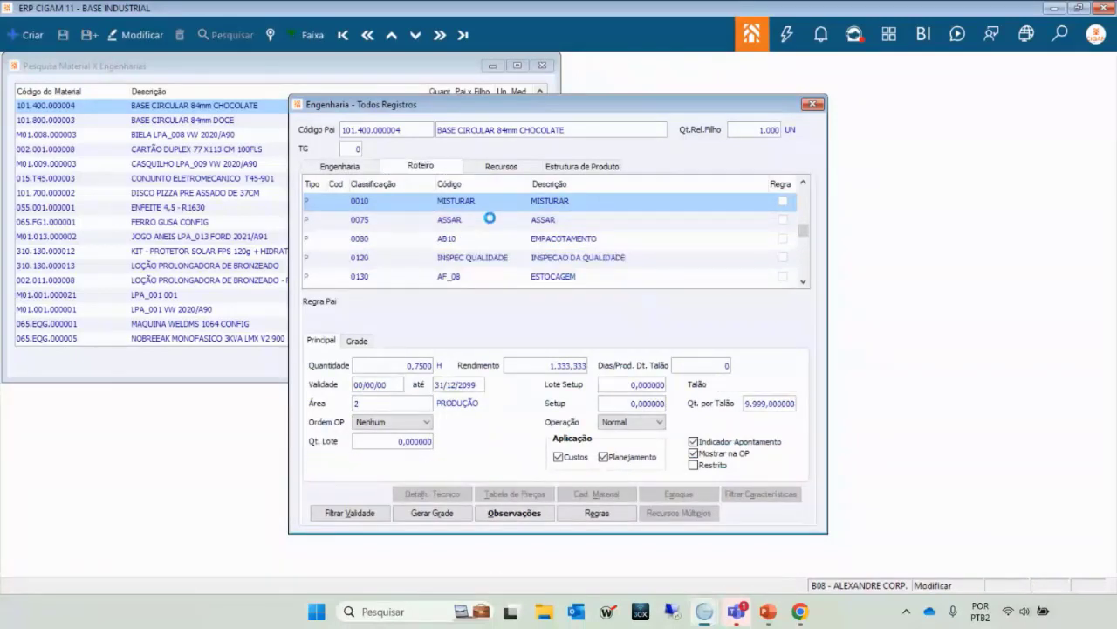
left_click(492, 220)
key("Down")
key("Up")
key("Up")
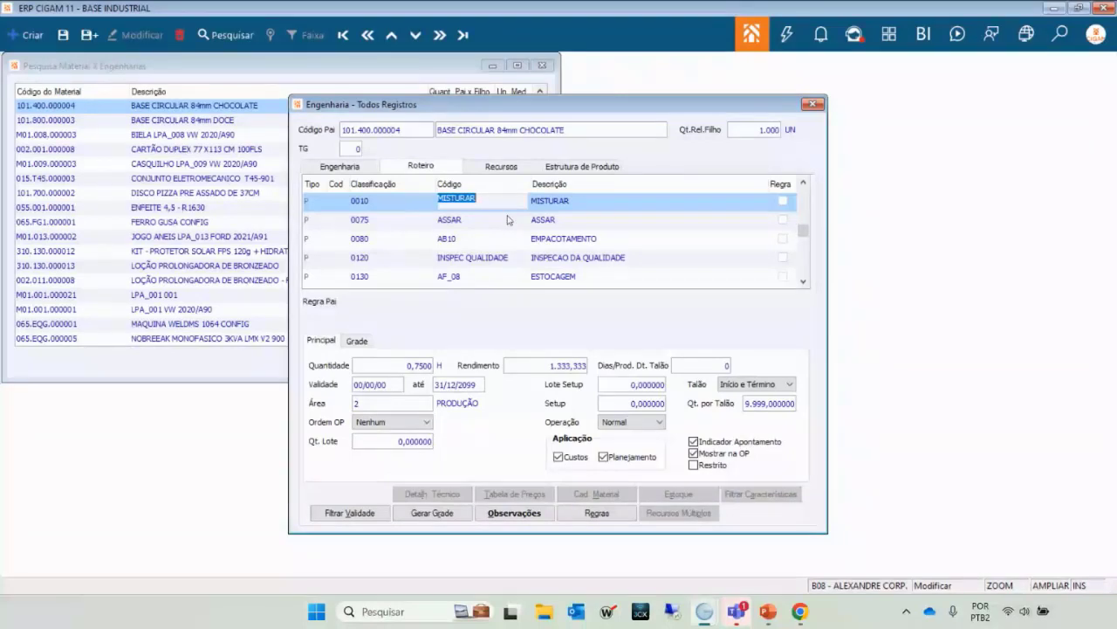
key("Down")
key("Down")
key("Down")
key("Down")
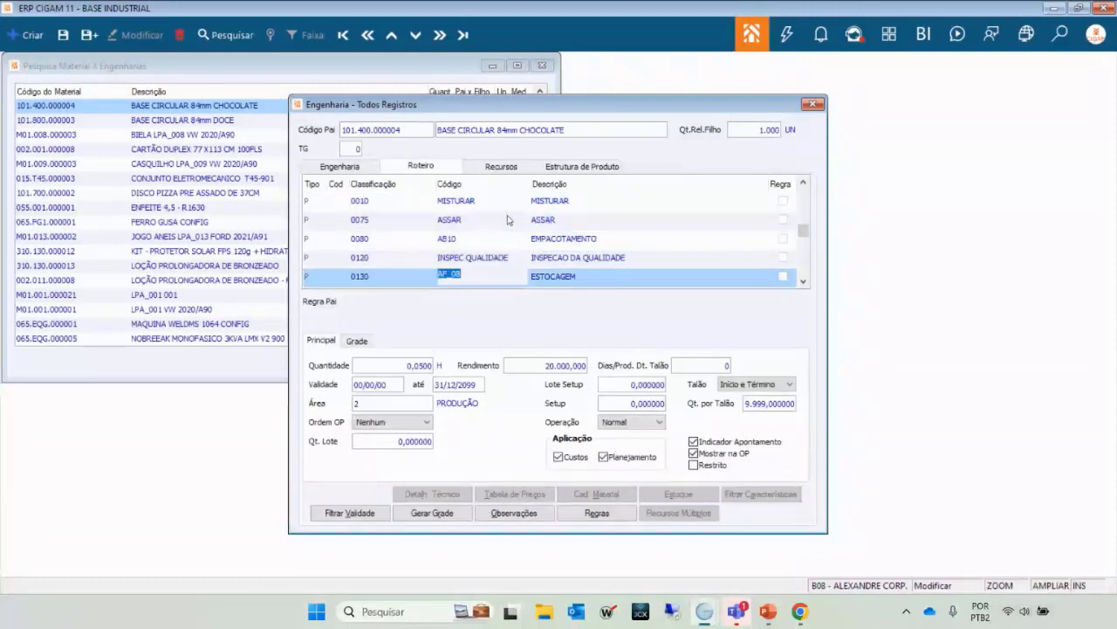
key("Up")
key("Up")
key("Up")
key("Up")
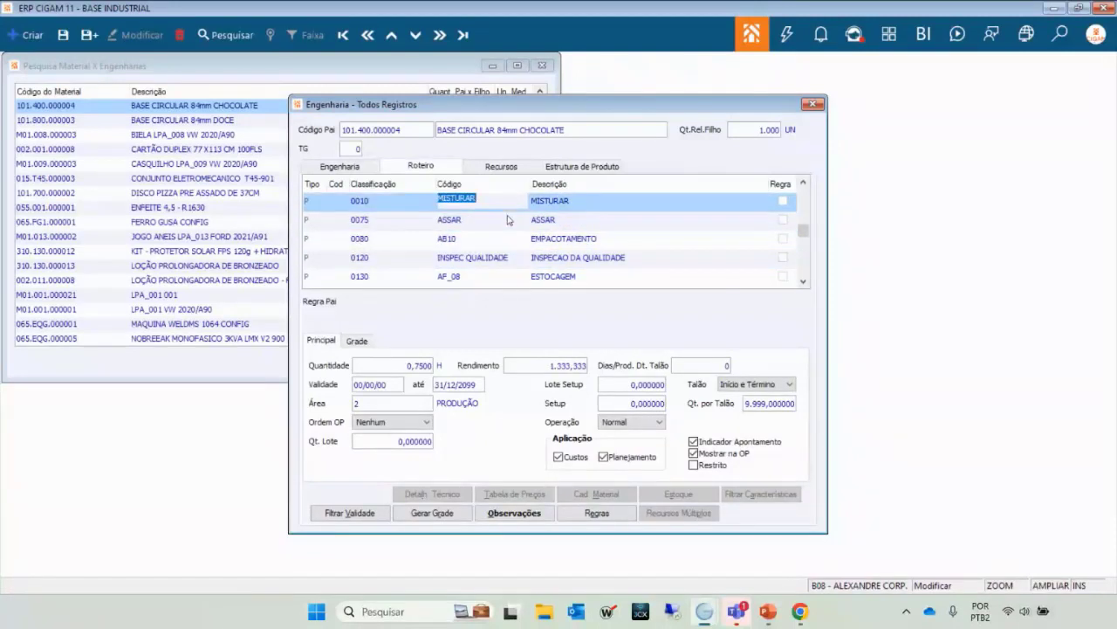
key("Down")
key("Up")
key("Down")
key("Down")
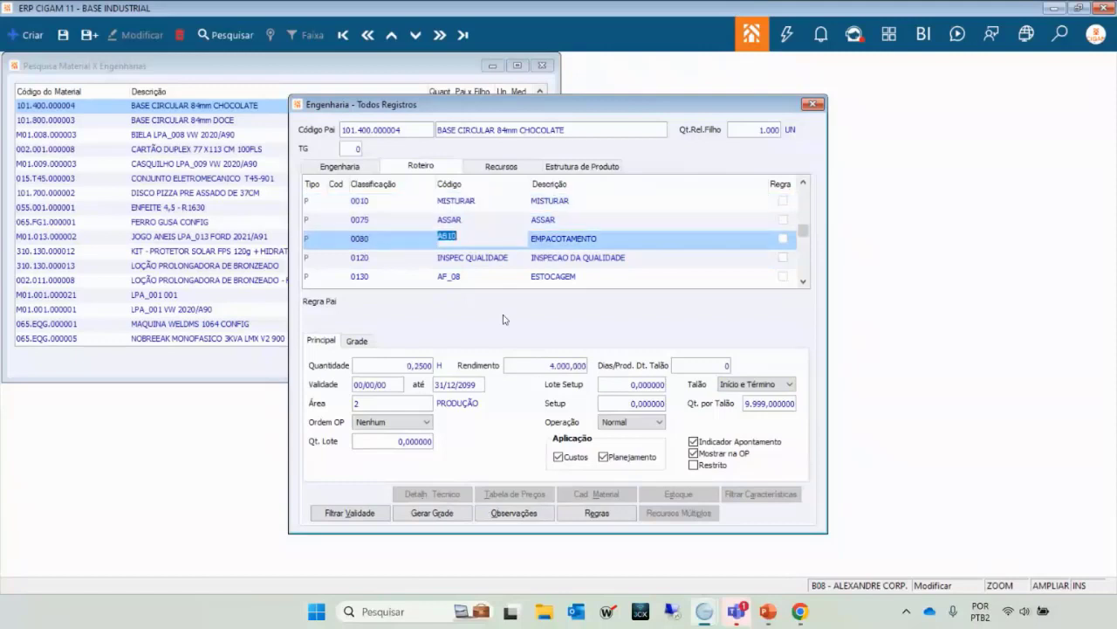
key("Up")
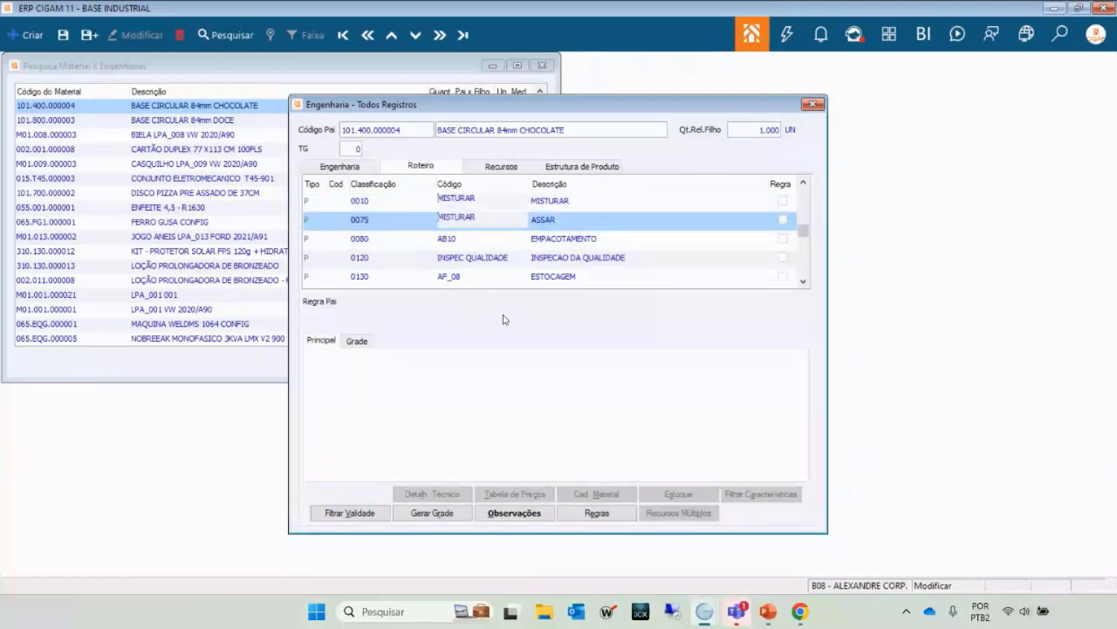
key("Up")
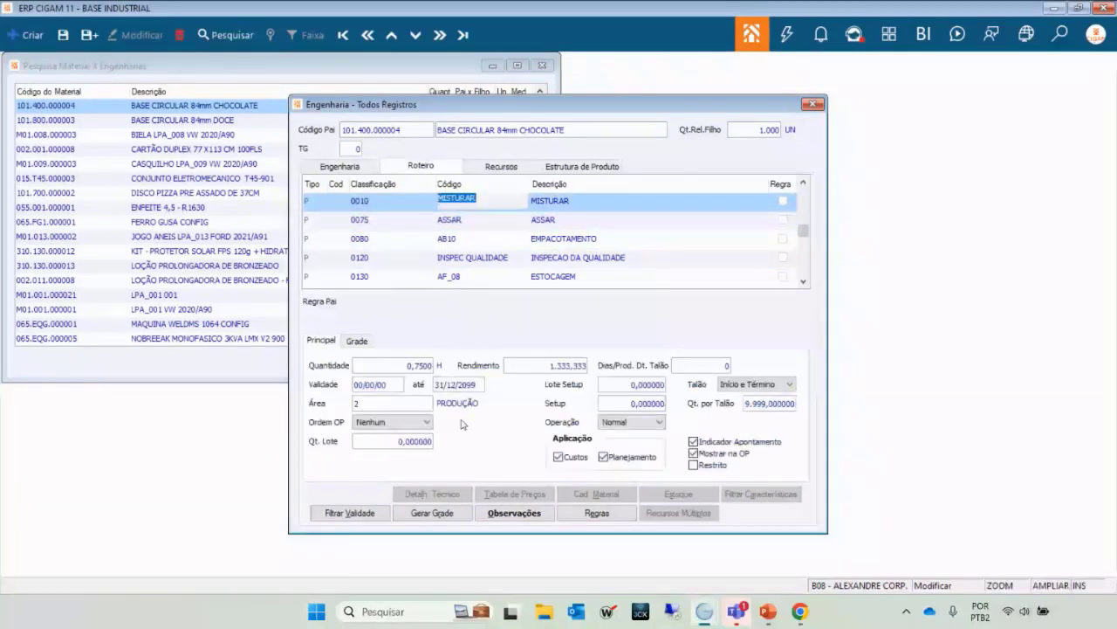
left_click(385, 406)
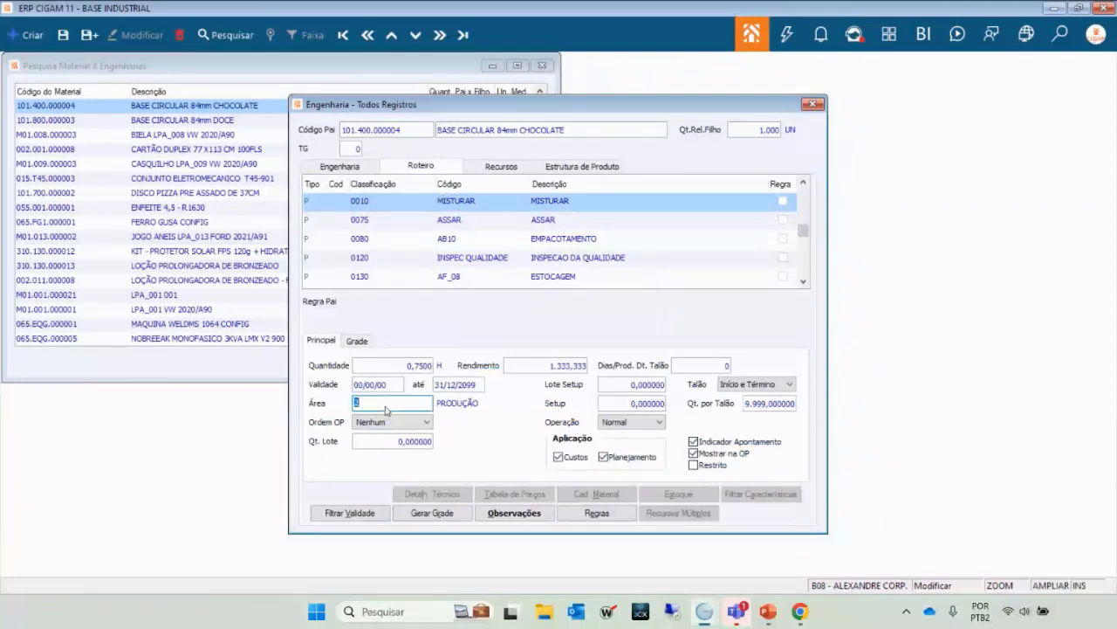
Open the organisation-area lookup and browse the areas around 2.1 and LABORATÓRIO.
double_click(385, 406)
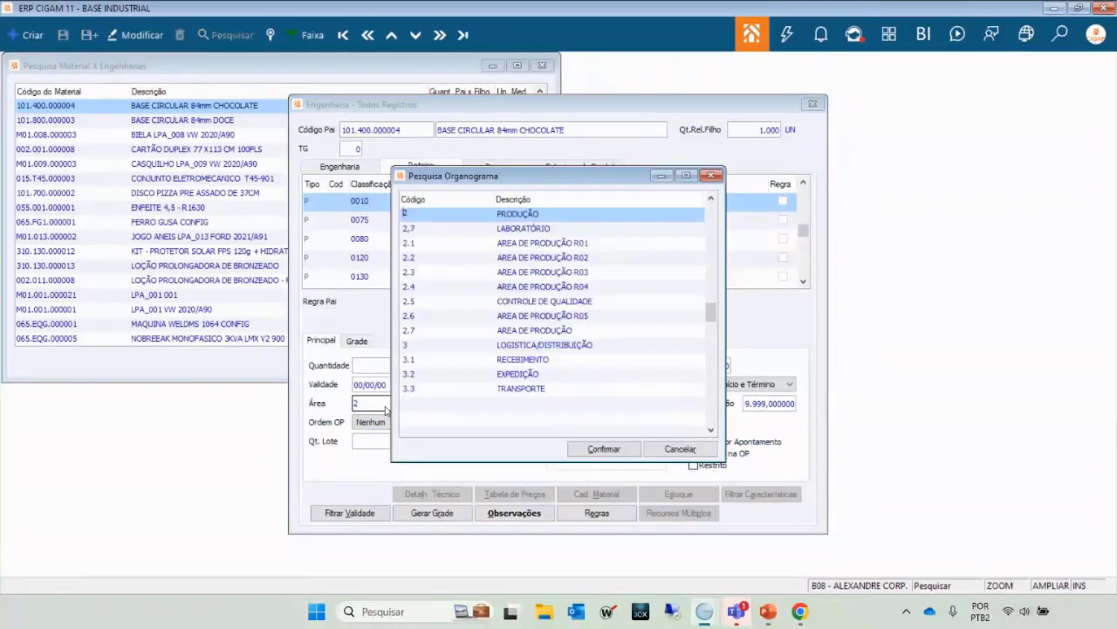
key("Down")
key("Down")
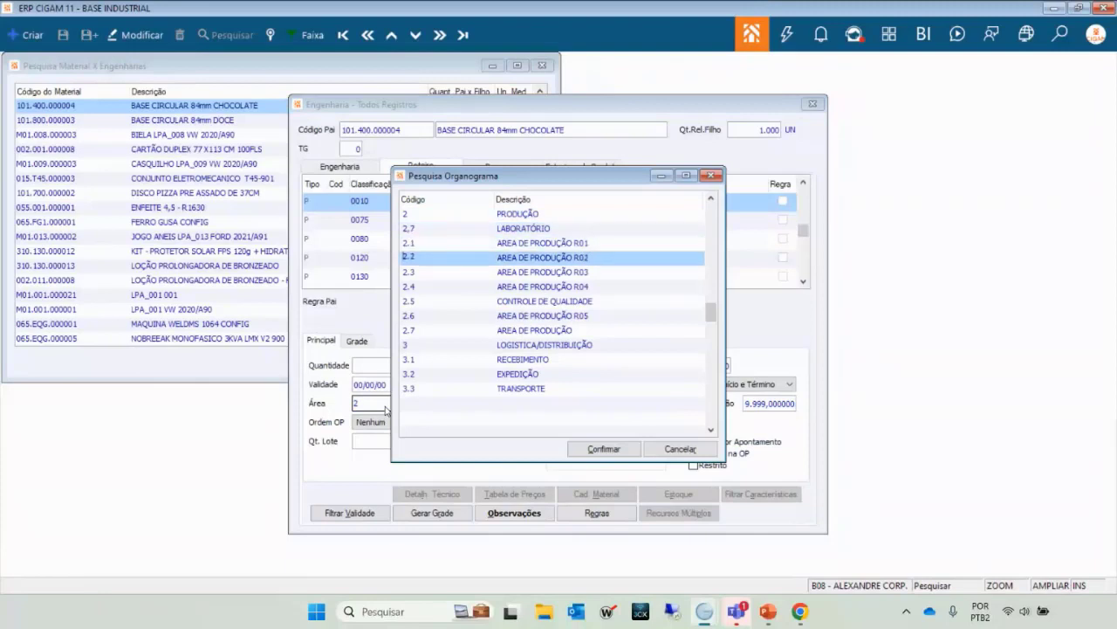
key("Down")
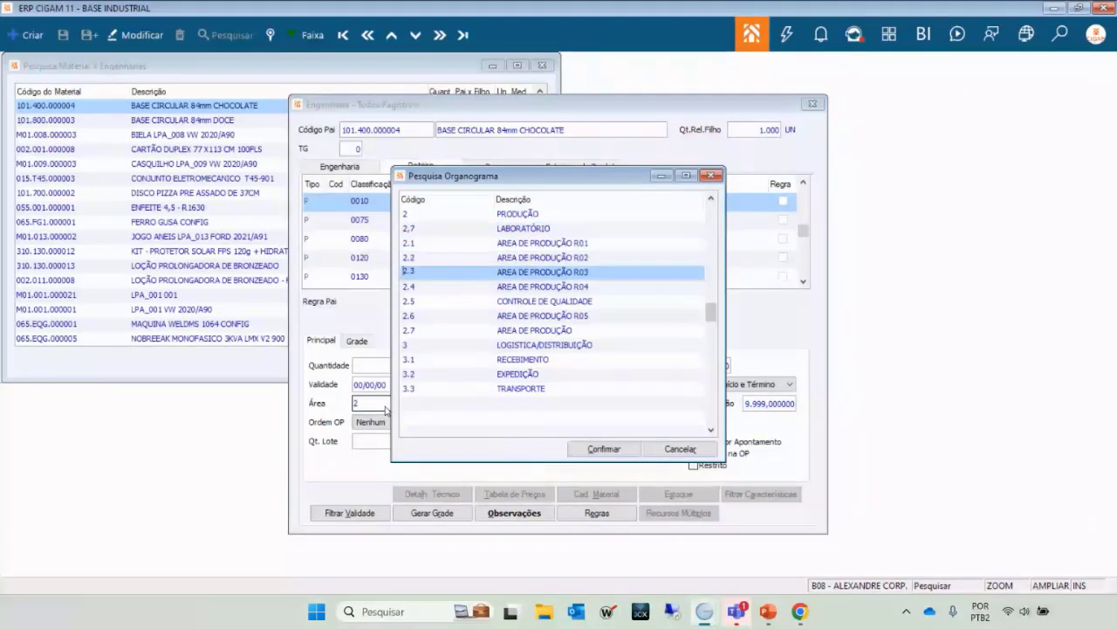
key("Down")
key("Up")
key("Up")
key("Up")
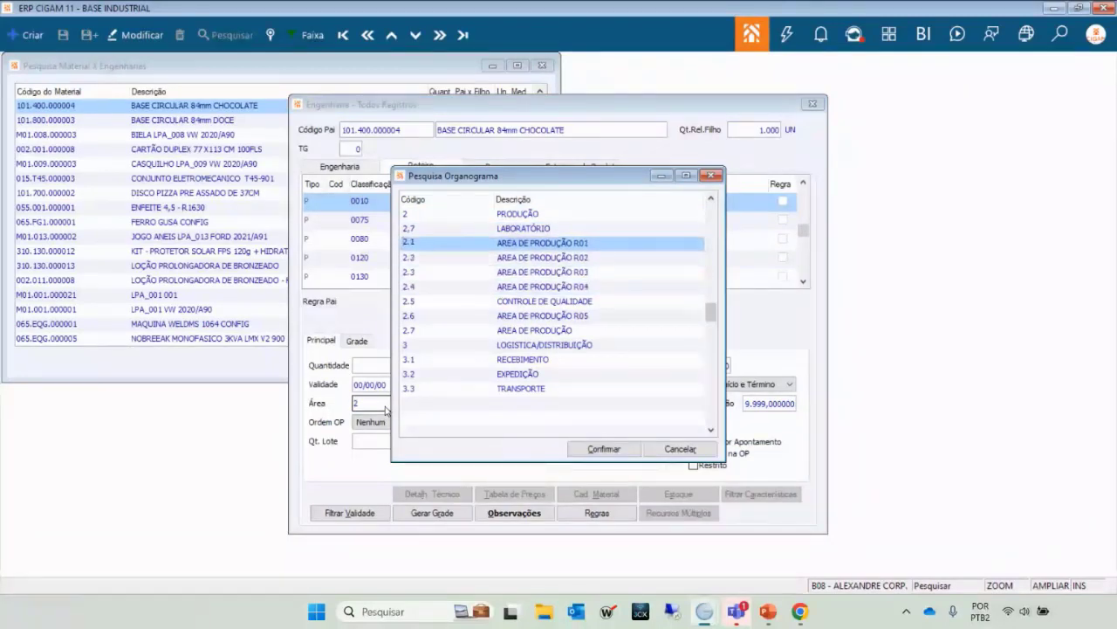
key("Up")
key("Down")
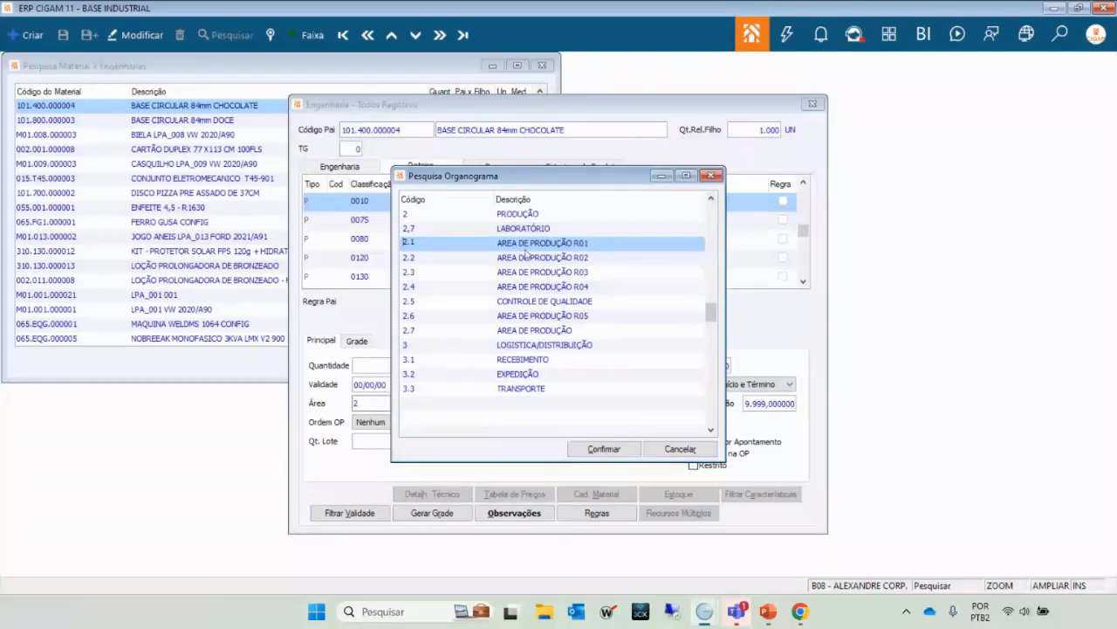
Highlight AREA DE PRODUÇÃO R02, then dismiss the lookup leaving the area as 2 PRODUÇÃO.
left_click(553, 258)
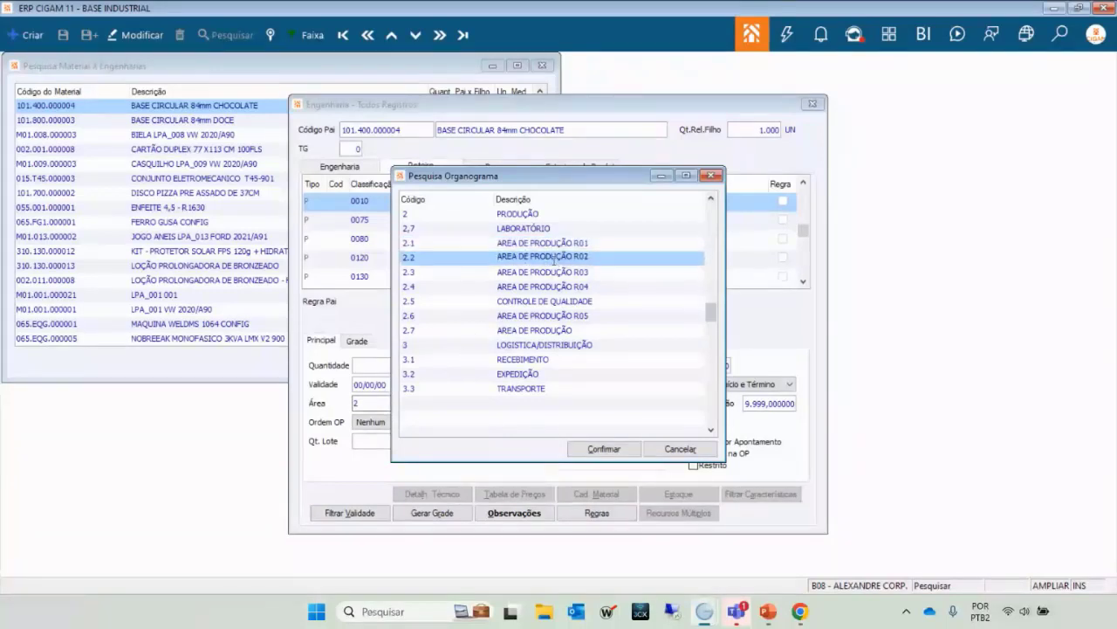
key("Down")
key("Down")
key("Down")
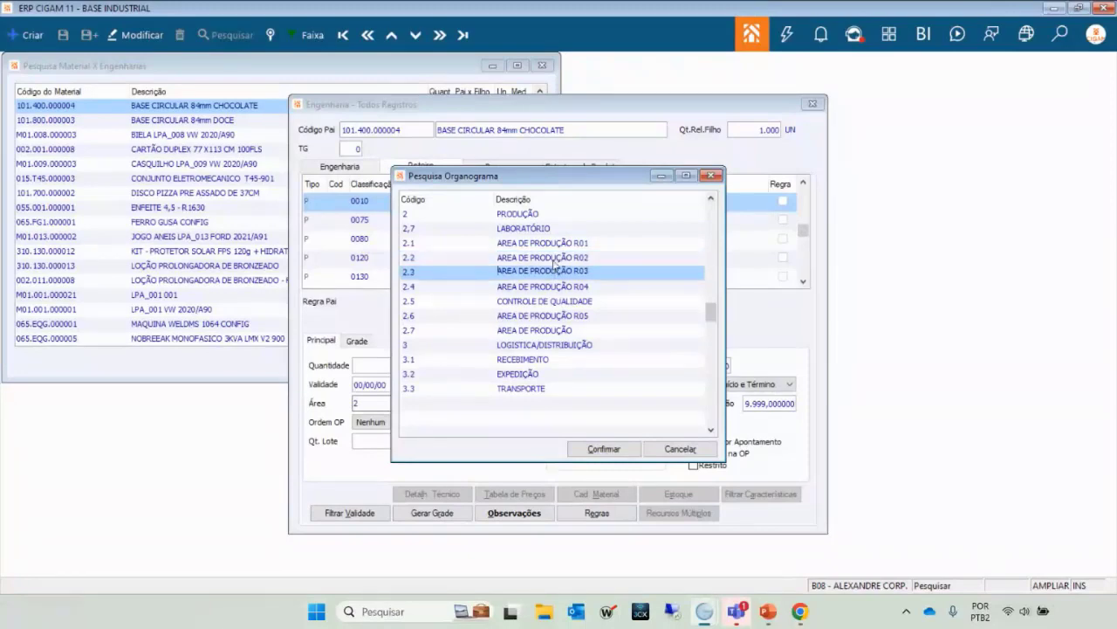
key("Up")
key("Up")
key("Up")
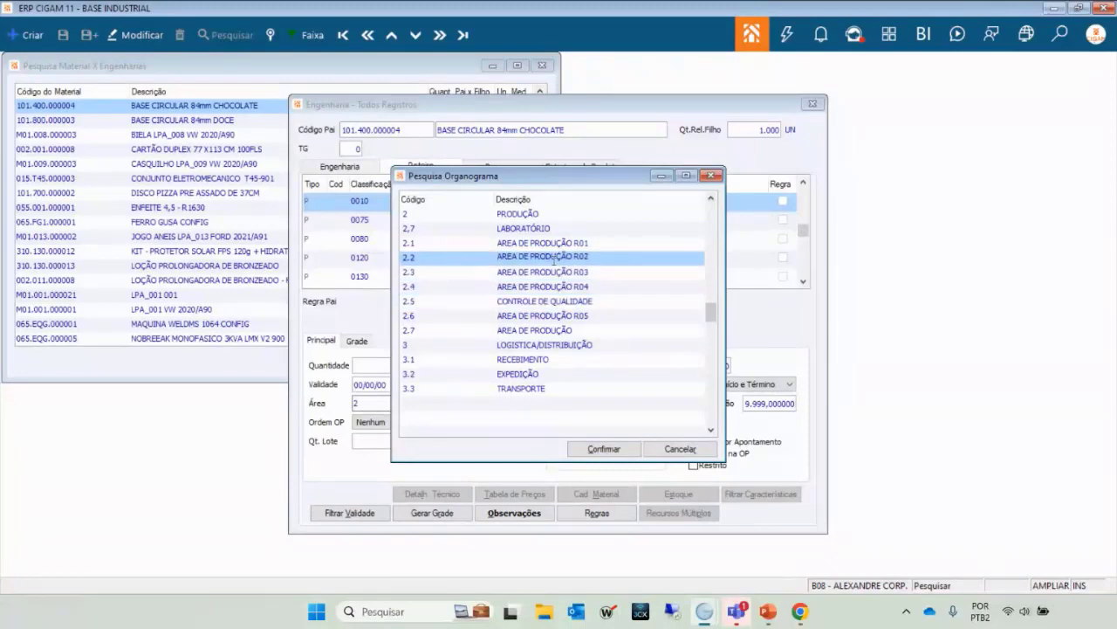
key("Return")
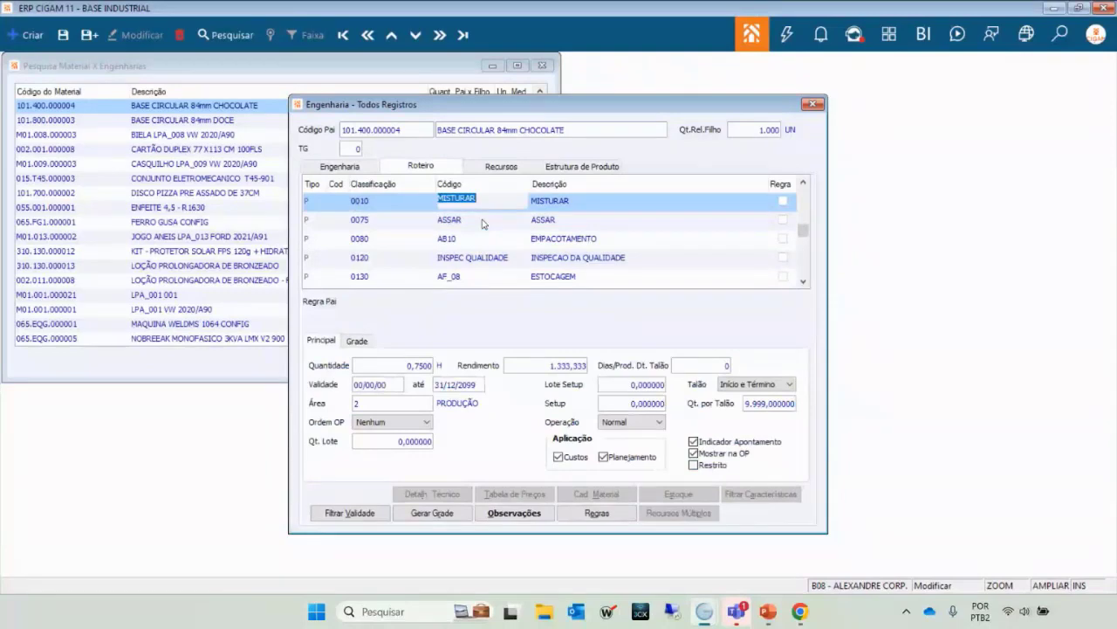
left_click(484, 224)
key("Down")
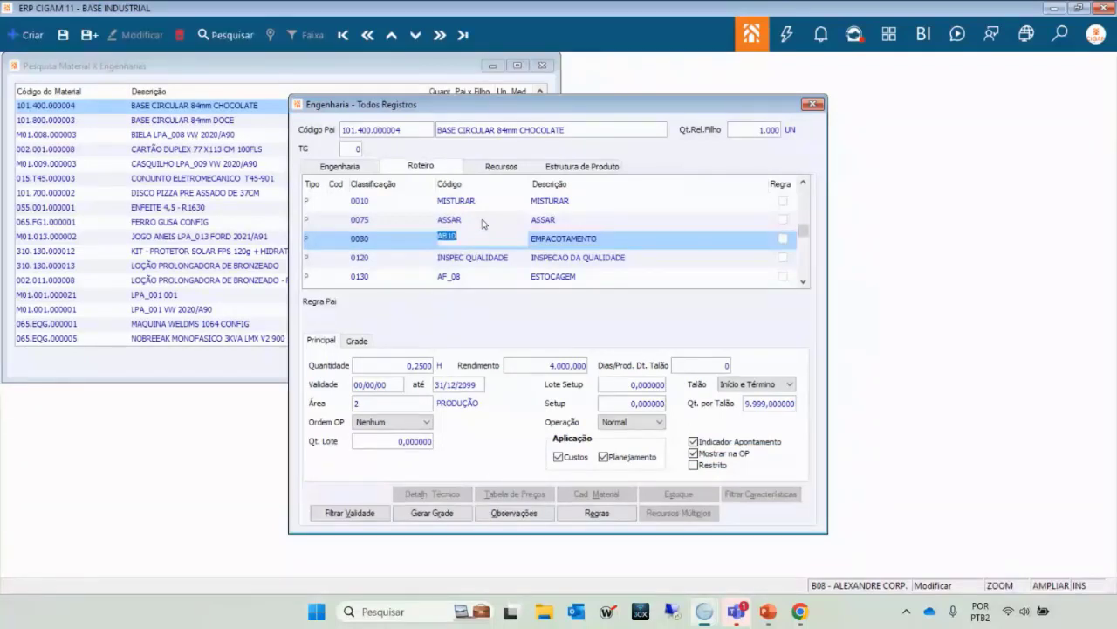
key("Up")
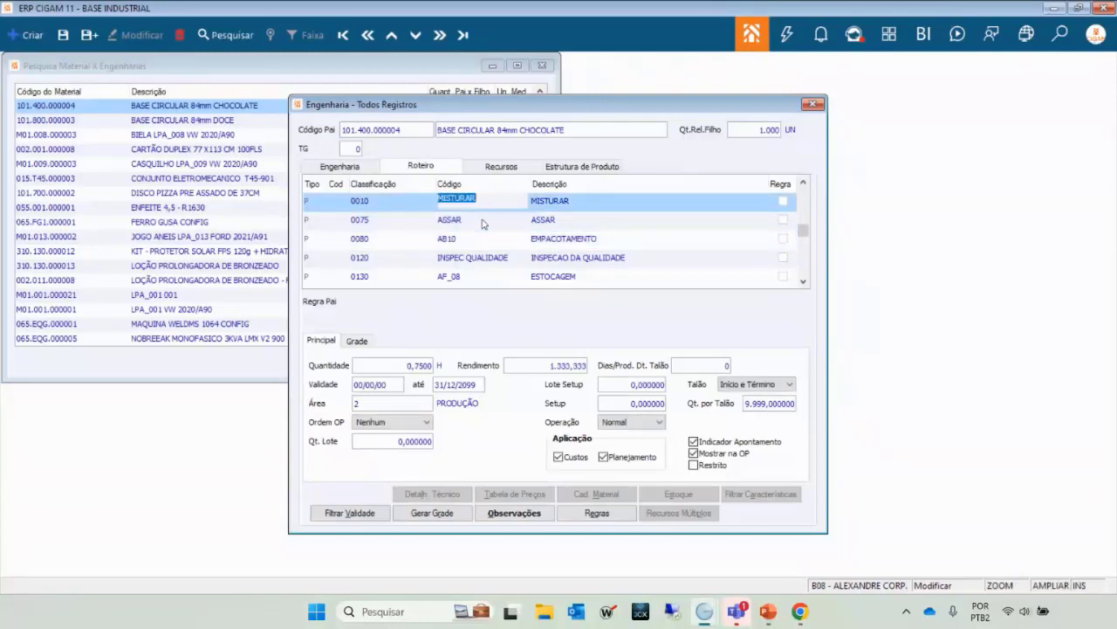
key("Down")
key("Down")
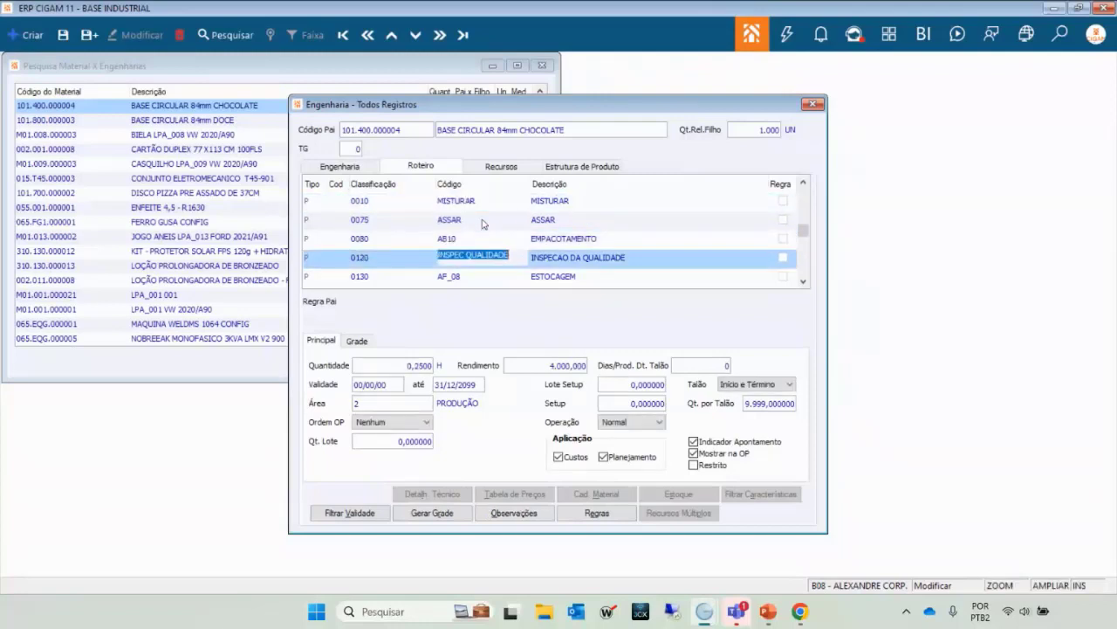
key("Up")
key("Up")
key("Up")
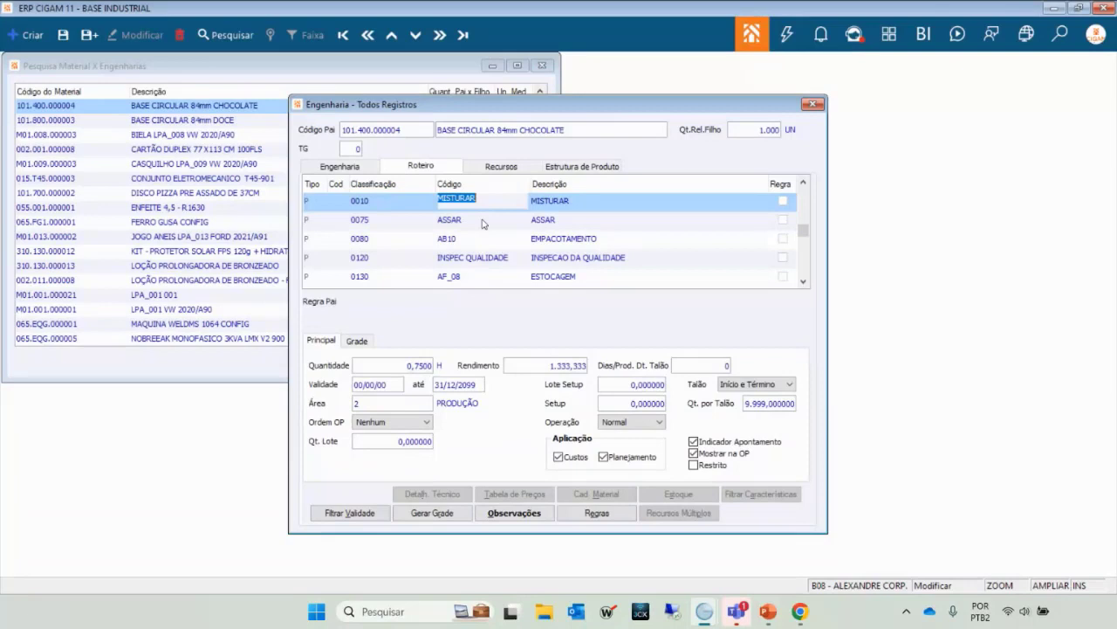
left_click(483, 225)
left_click(483, 225)
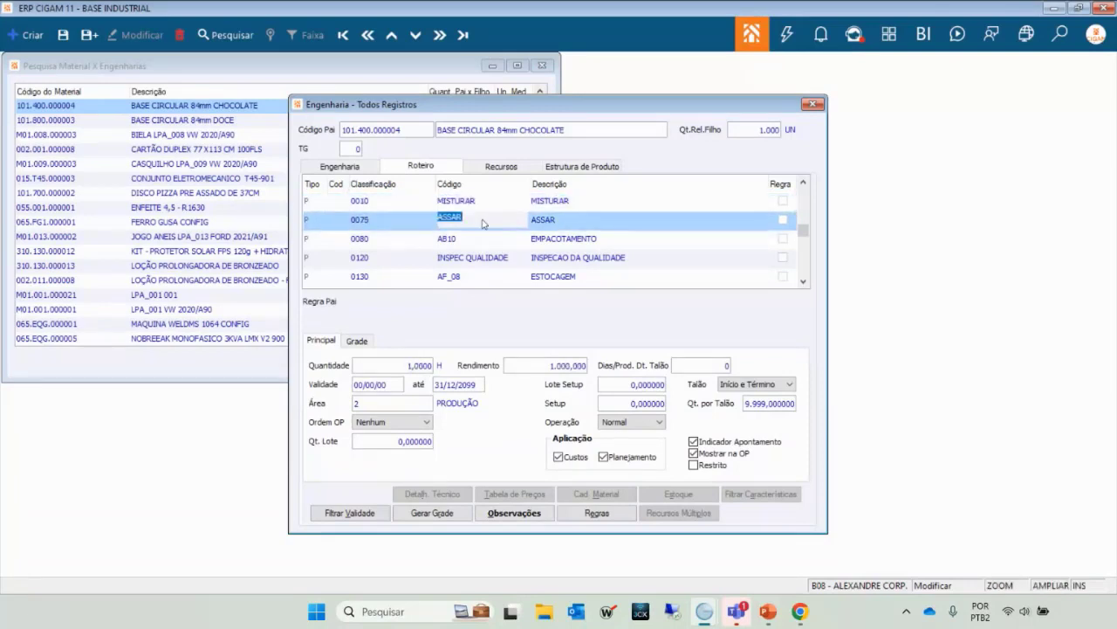
key("Down")
key("Down")
key("Down")
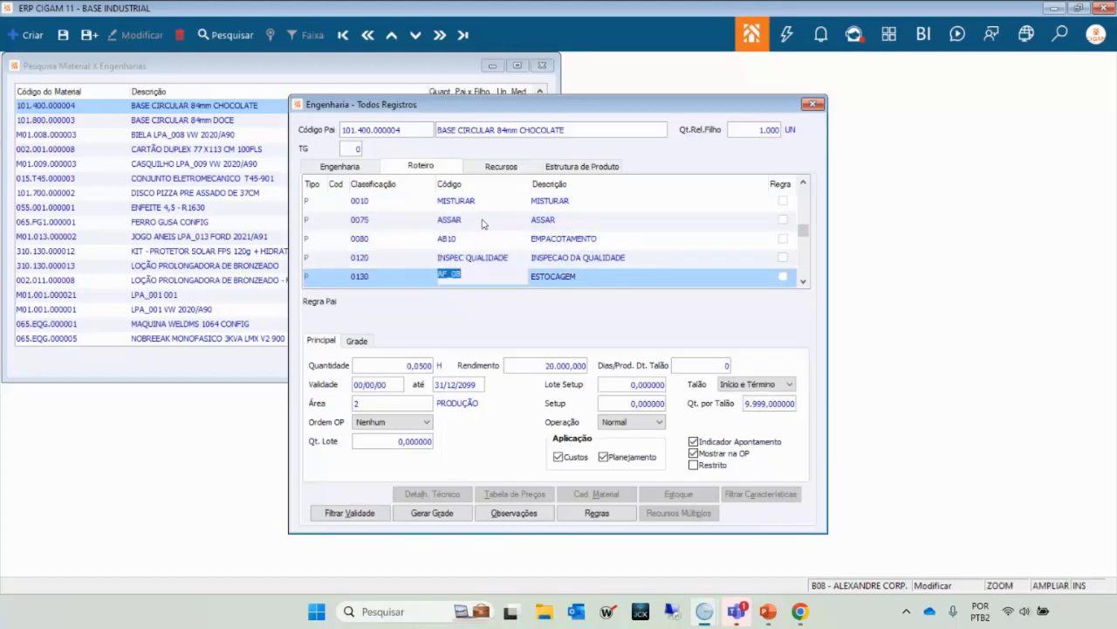
key("Up")
key("Up")
key("Up")
key("Up")
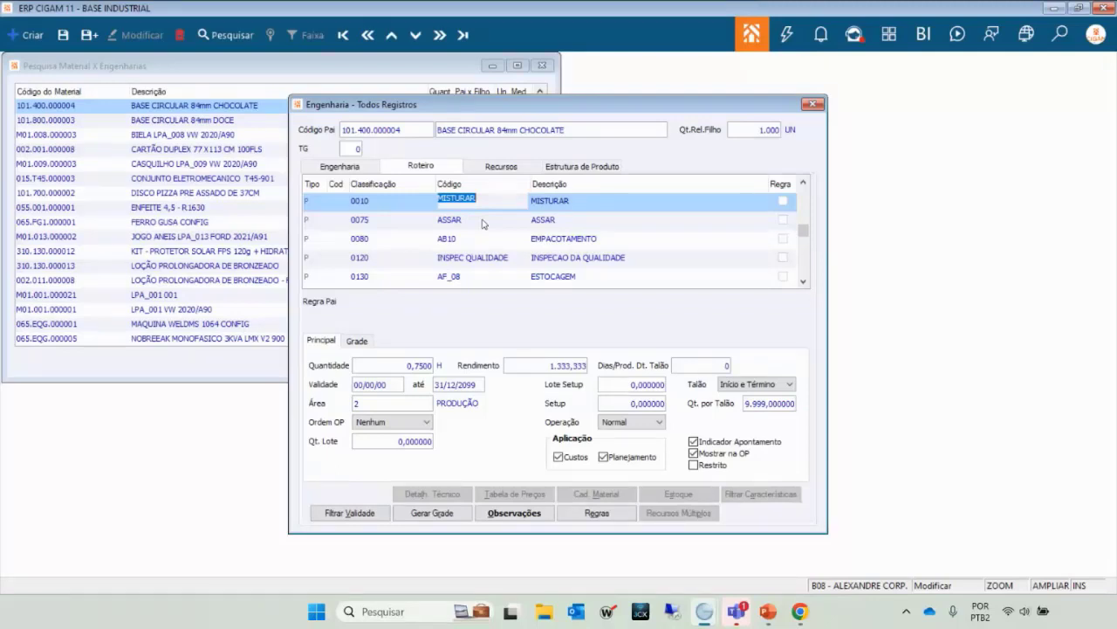
left_click(482, 225)
left_click(485, 167)
left_click(446, 172)
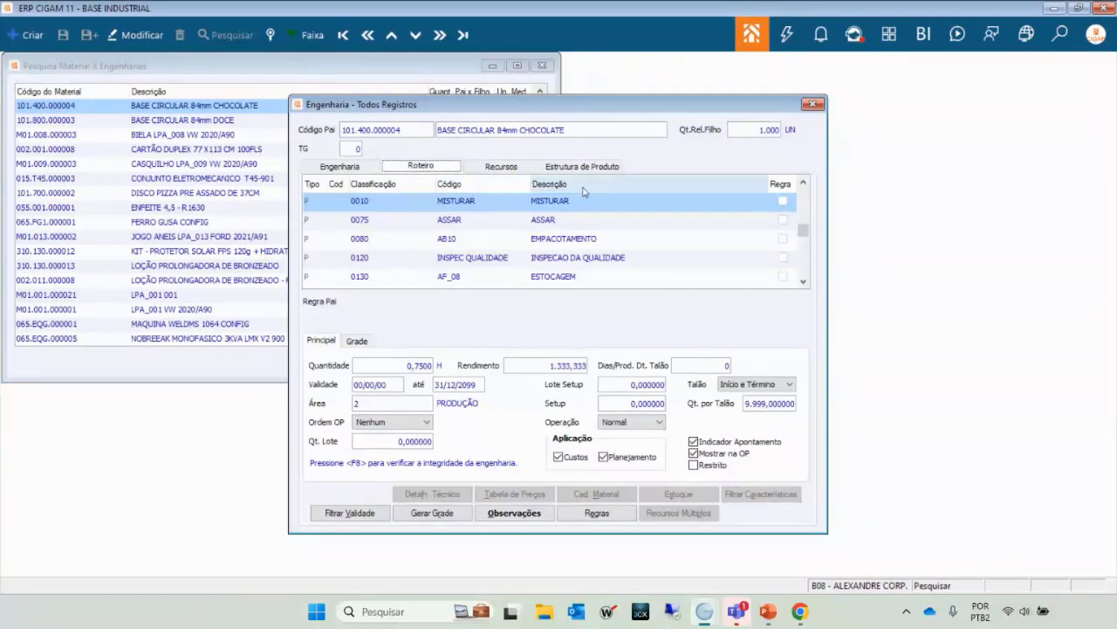
Open the Estrutura de Produto list and check the cocoa powder, wheat flour and eggs quantities.
left_click(552, 167)
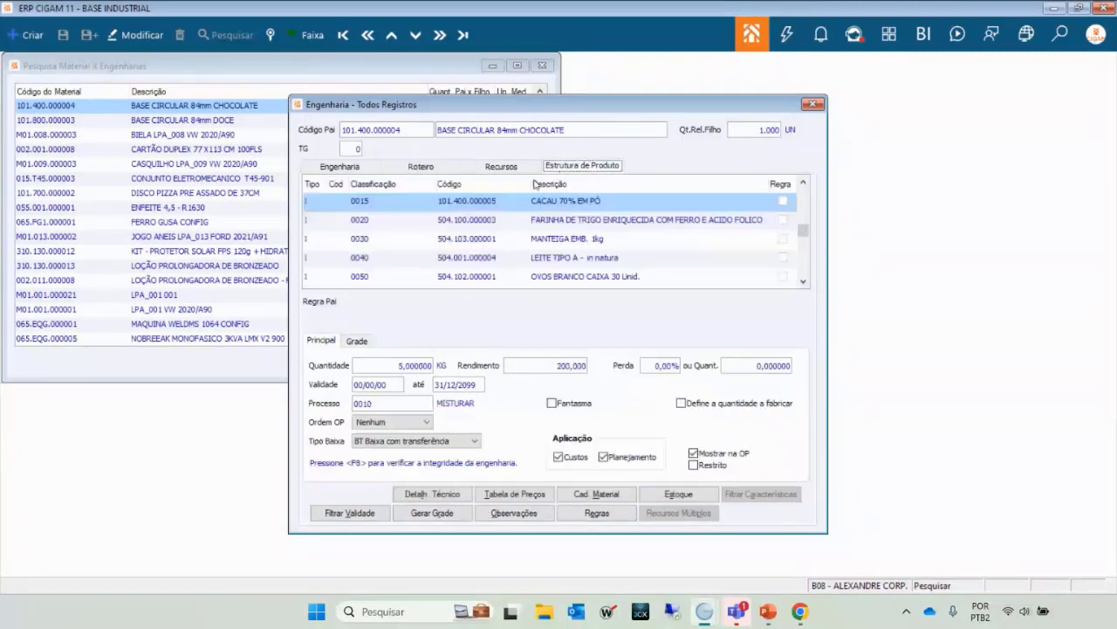
double_click(493, 219)
key("Up")
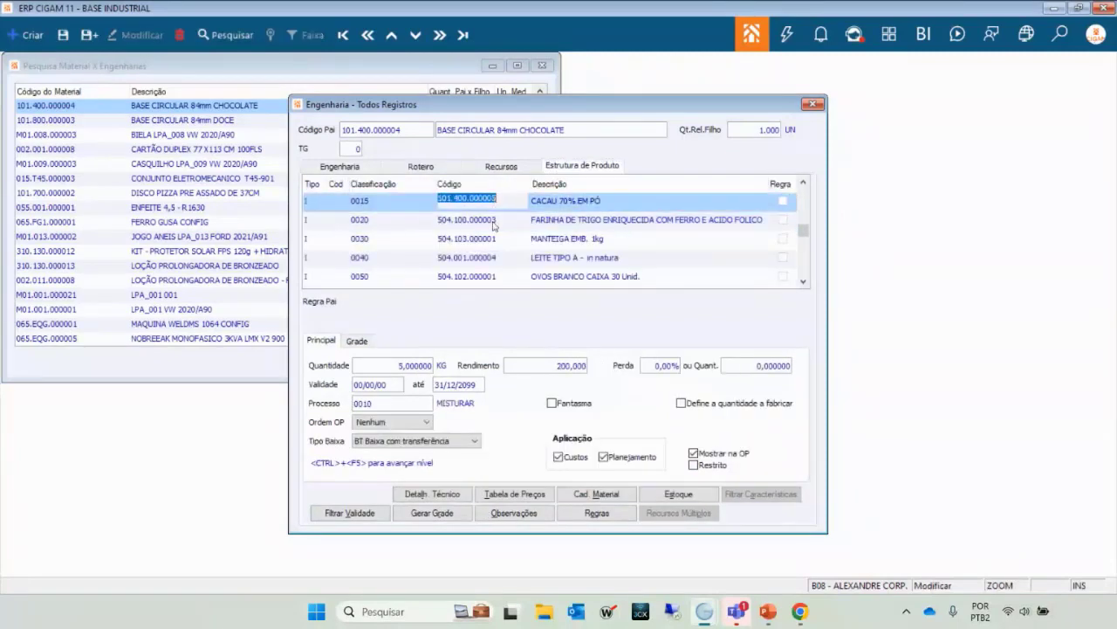
key("Down")
key("Down")
key("Down")
key("Down")
key("Up")
key("Up")
key("Up")
key("Up")
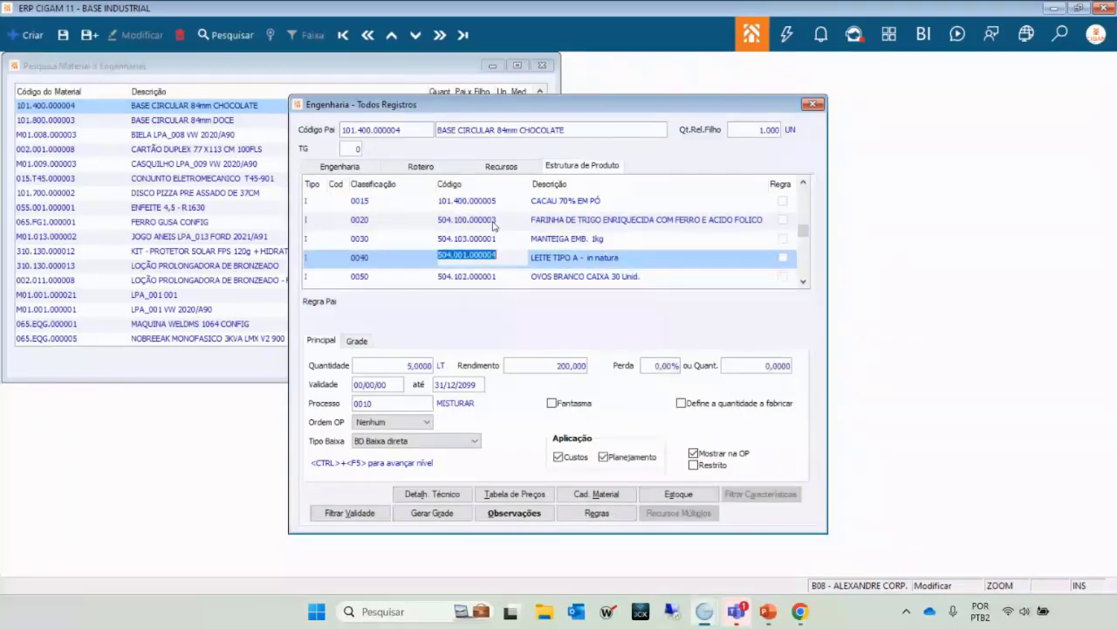
key("Down")
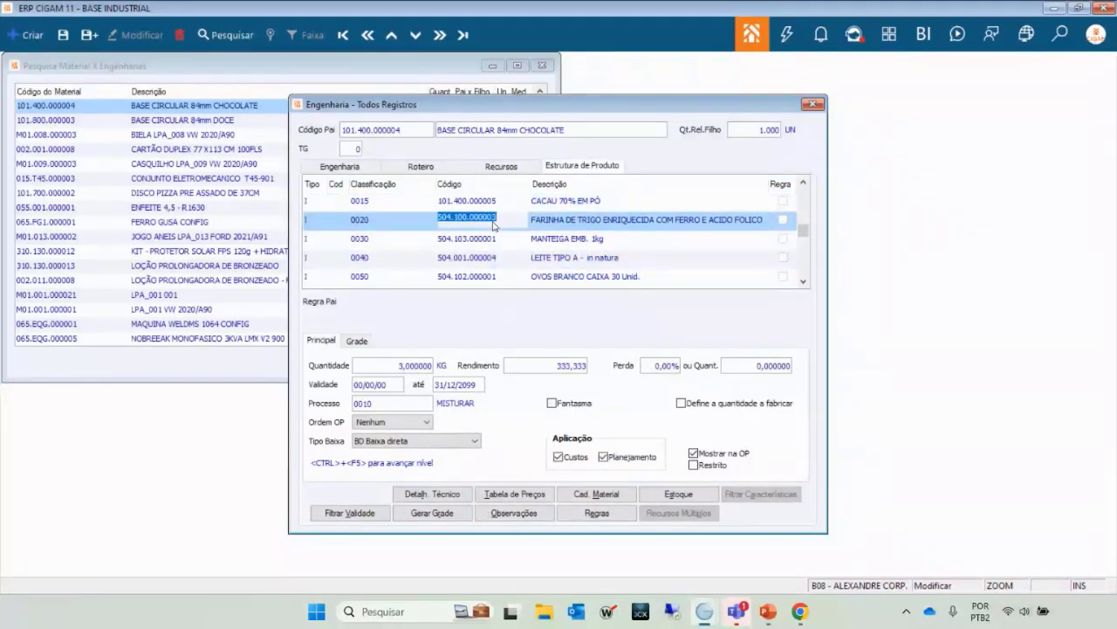
key("Down")
key("Down")
key("Down")
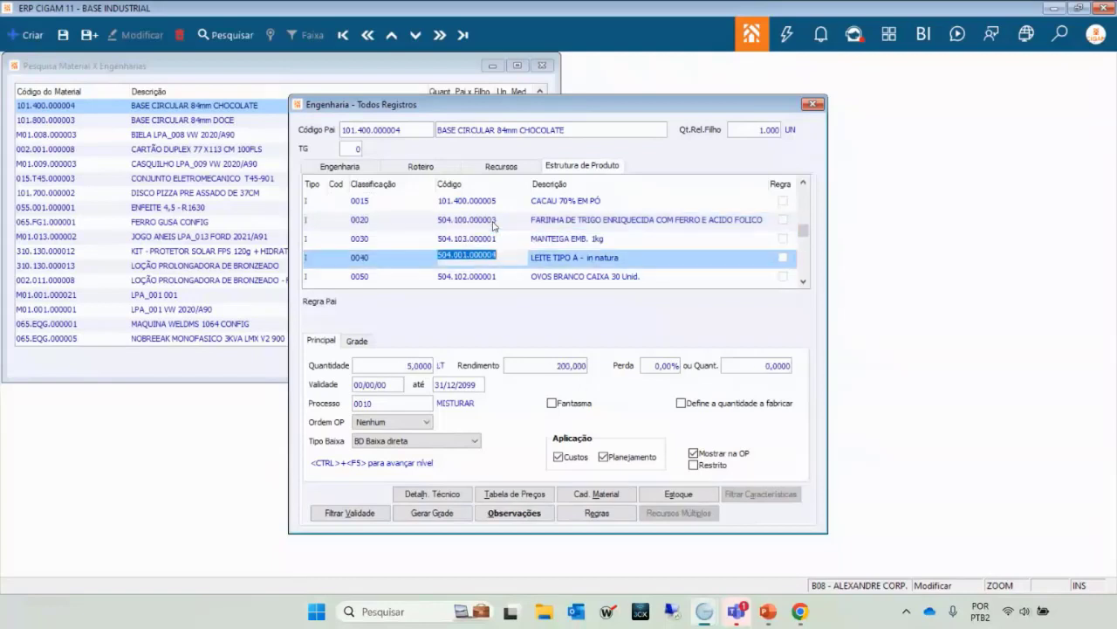
key("Up")
key("Up")
key("Up")
key("Up")
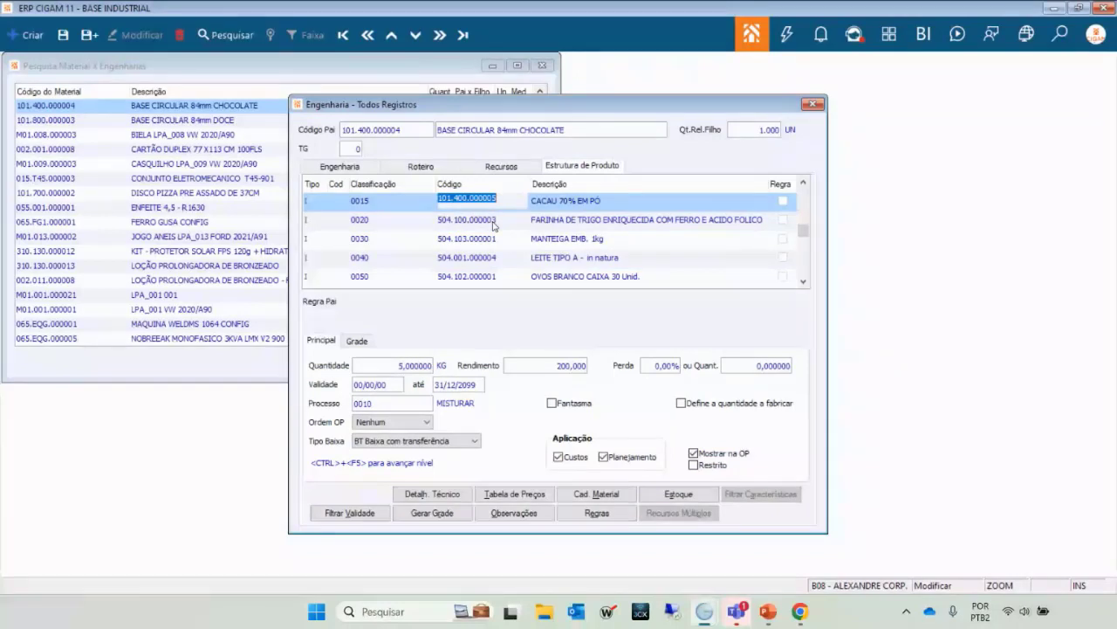
Recheck the wheat flour, eggs, sugar and butter rows' Quantidade and yield values.
left_click(495, 226)
key("Up")
key("Down")
key("Down")
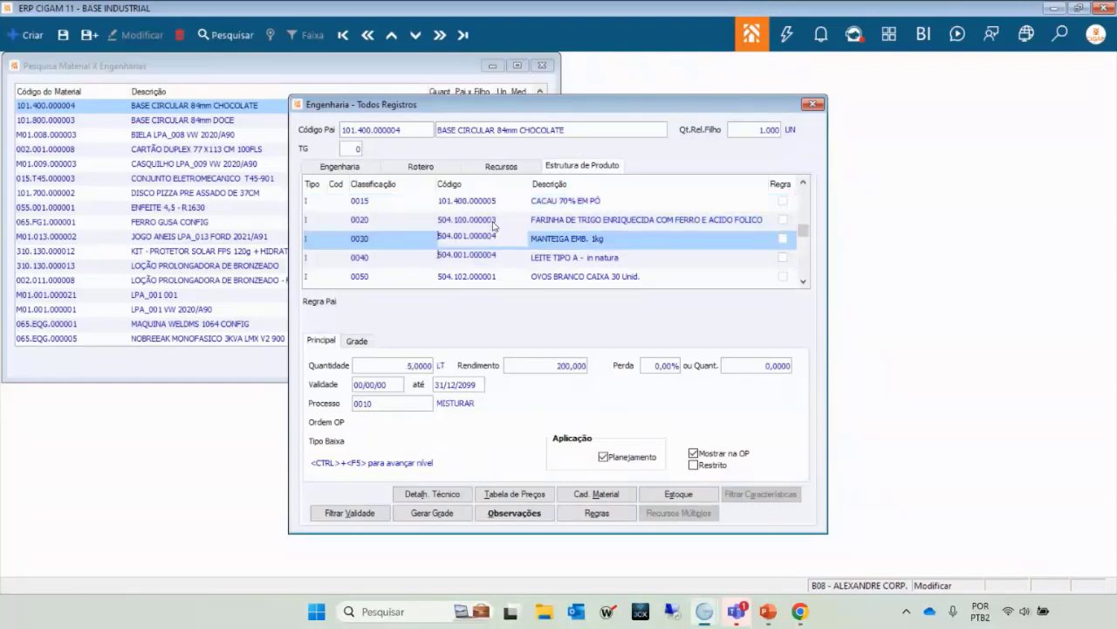
key("Down")
key("Down")
key("Down")
key("Up")
key("Up")
key("Up")
key("Up")
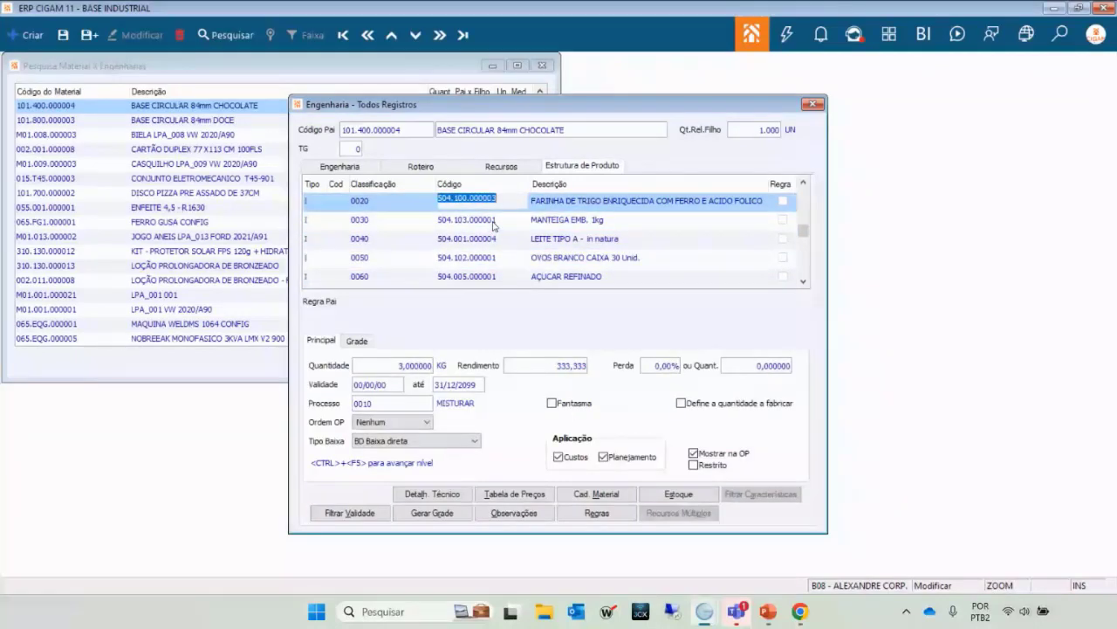
key("Down")
key("Up")
key("Up")
key("Up")
key("Up")
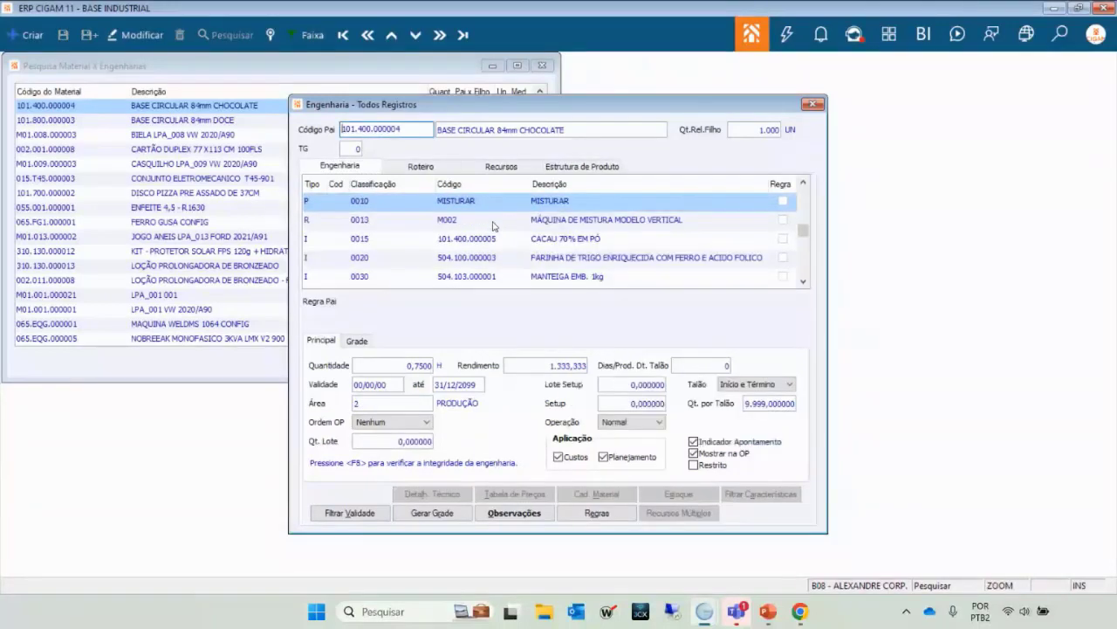
Close the engineering records and material search windows, then return home and reopen the Engenharia module.
key("Escape")
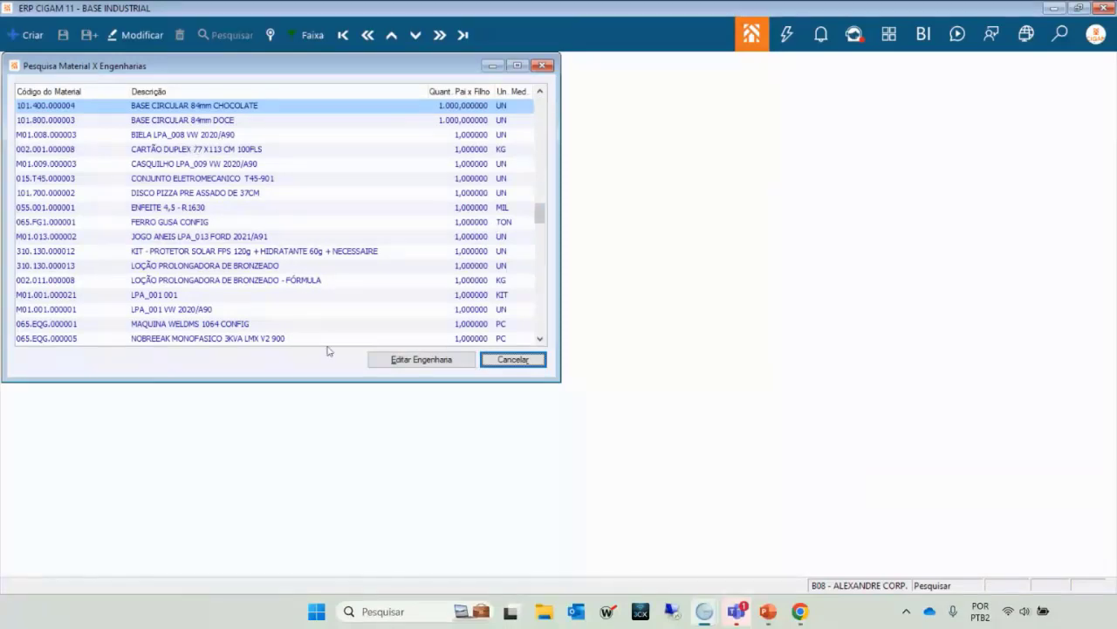
key("Escape")
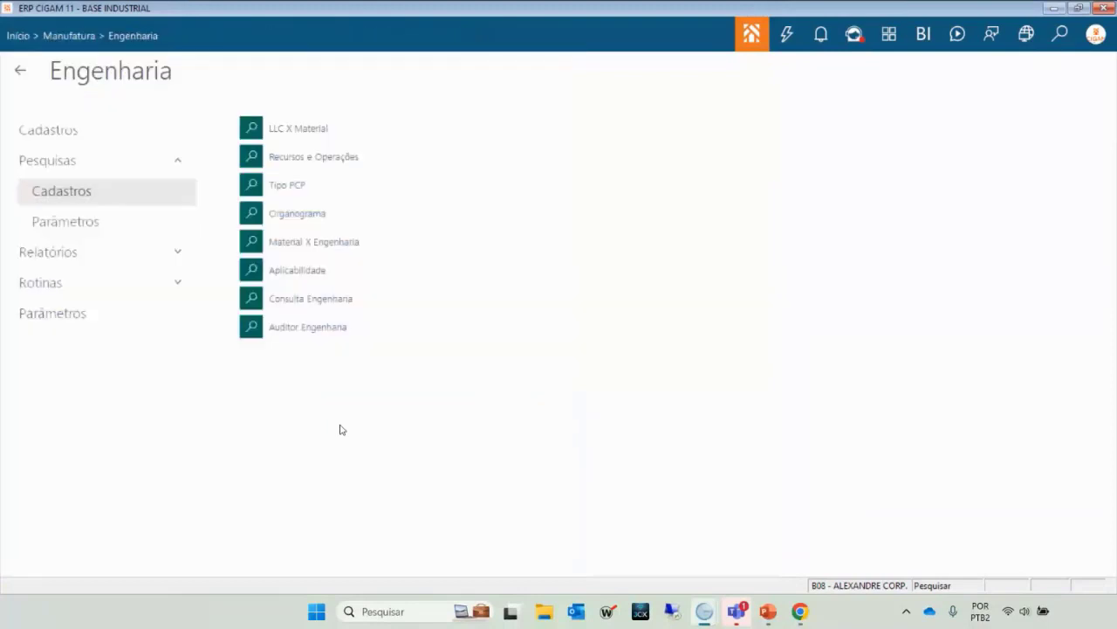
left_click(21, 74)
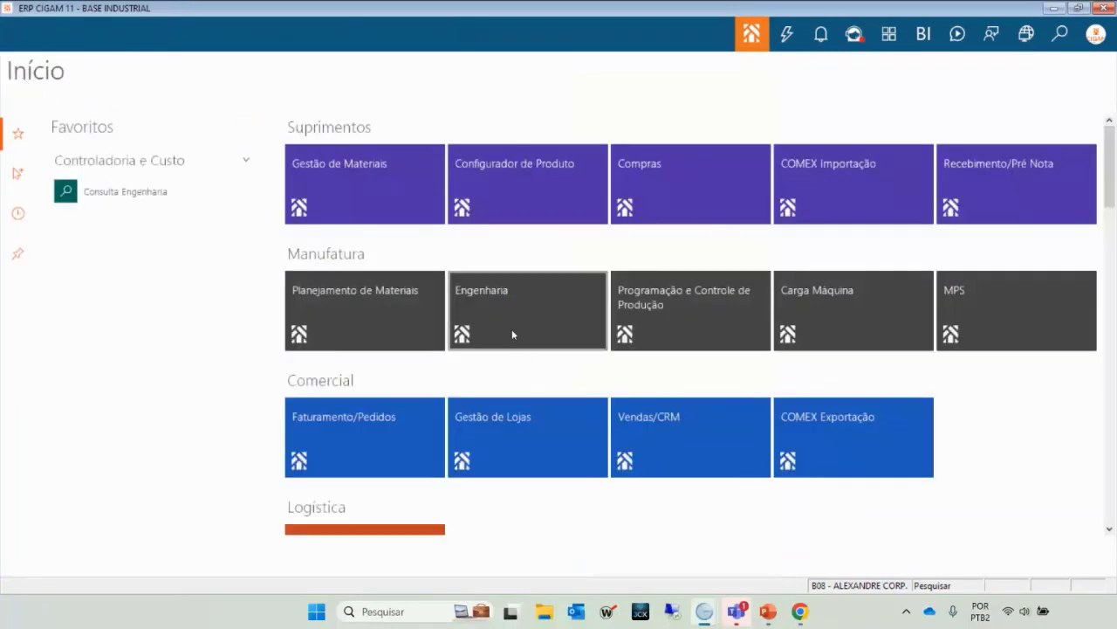
left_click(511, 328)
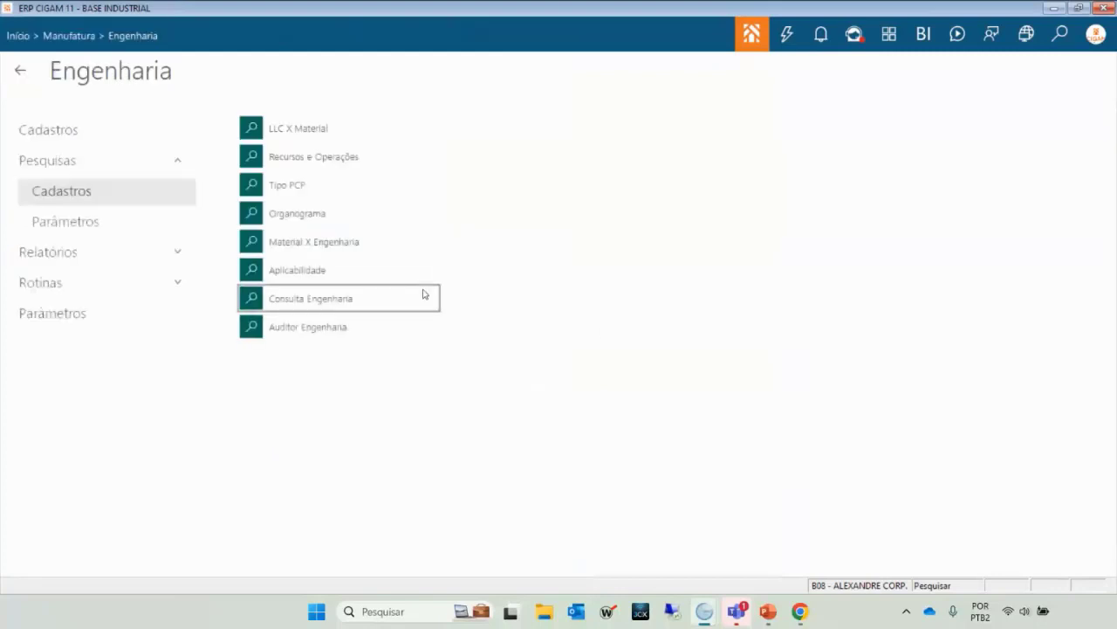